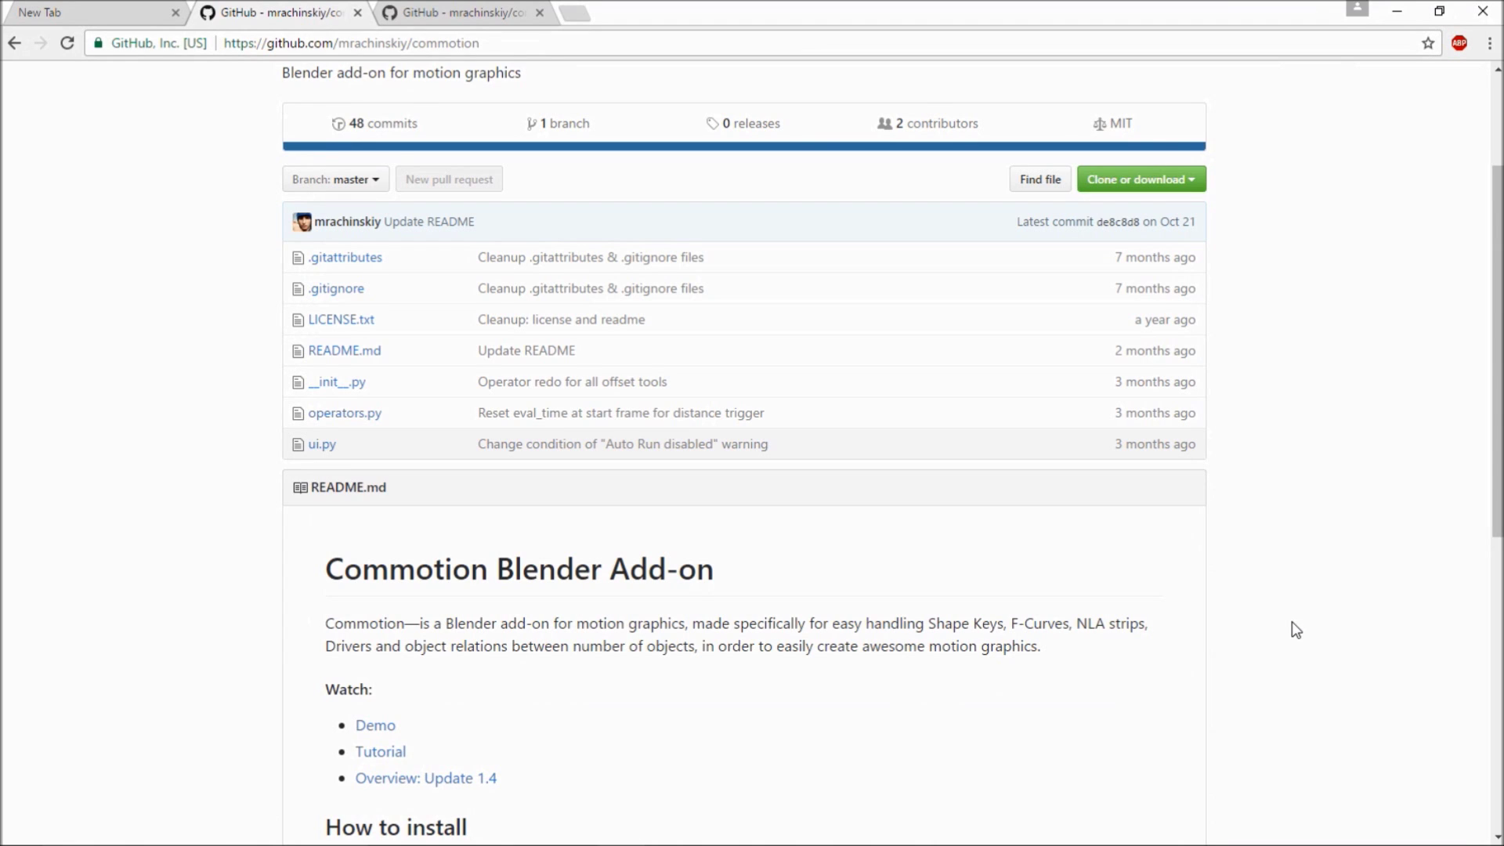
- Download the Commotion add-on from its GitHub README as commotion-master.zip
right_click(1239, 565)
left_click(1198, 566)
scroll(689, 484, "up", 3)
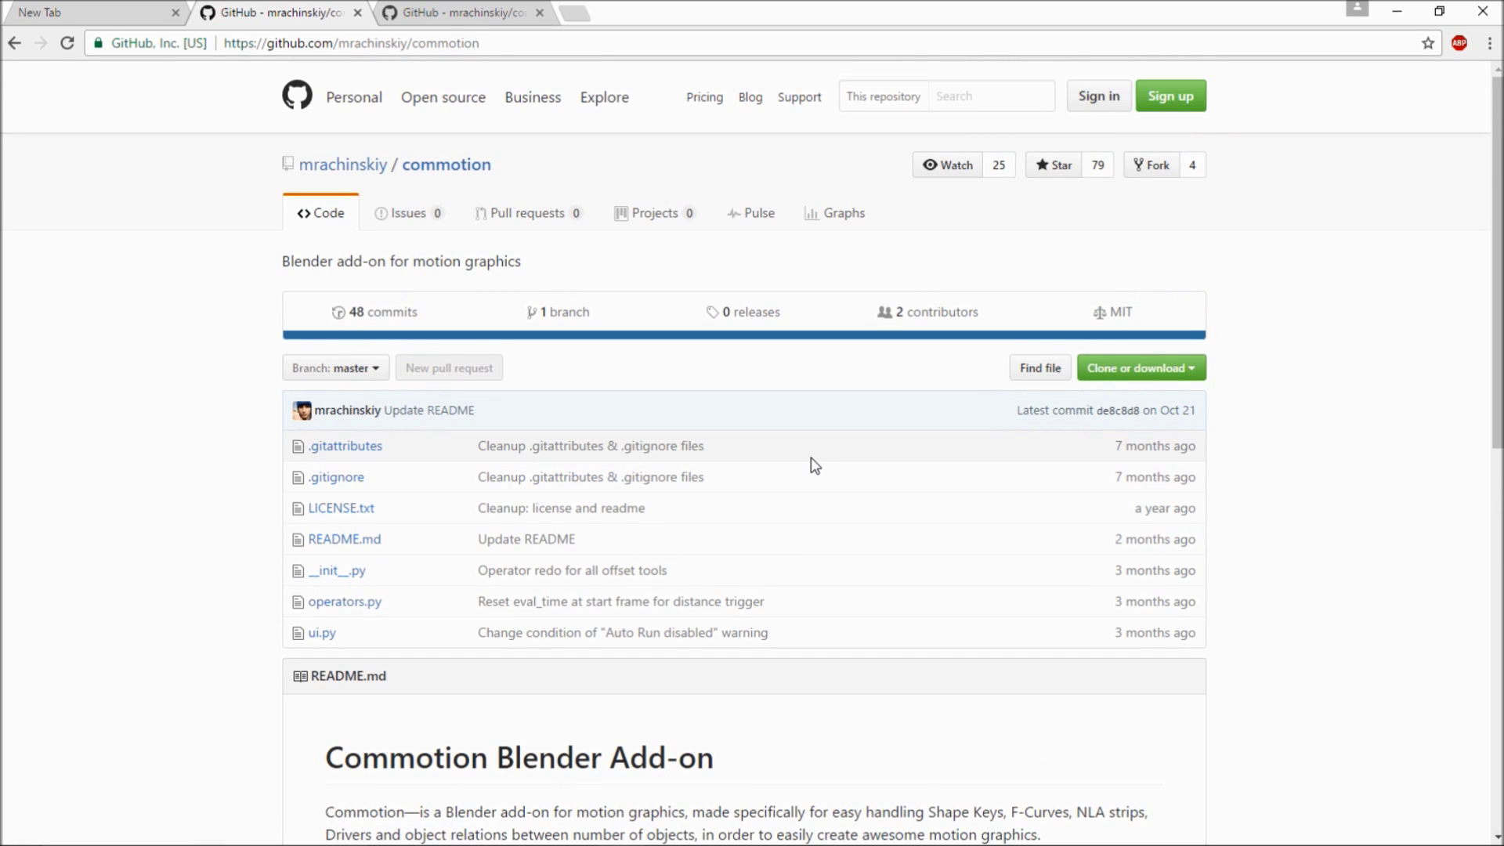
scroll(811, 466, "down", 1)
scroll(925, 501, "up", 1)
scroll(1074, 310, "down", 5)
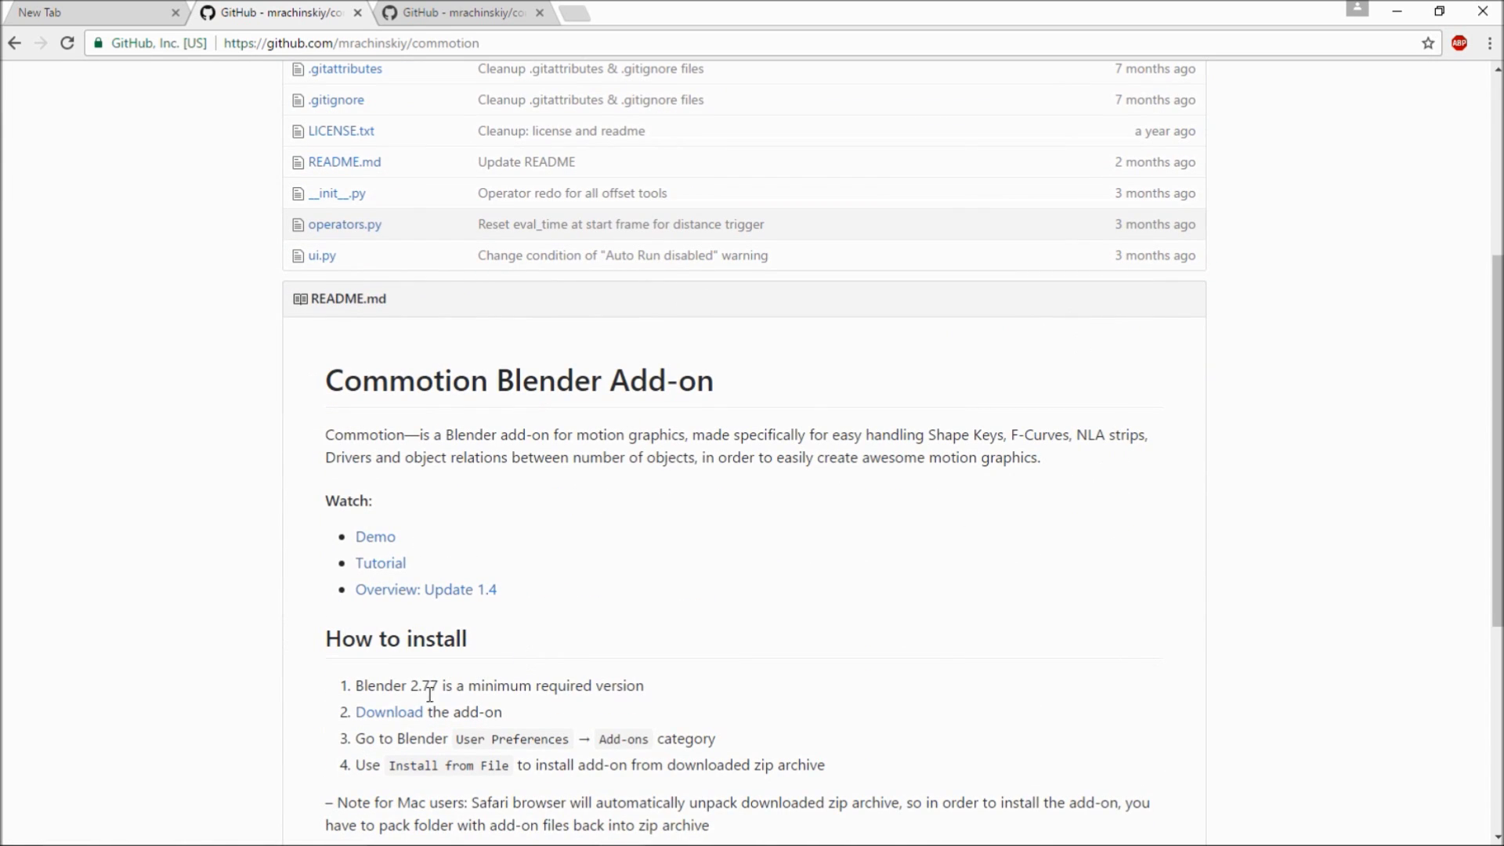
left_click(395, 715)
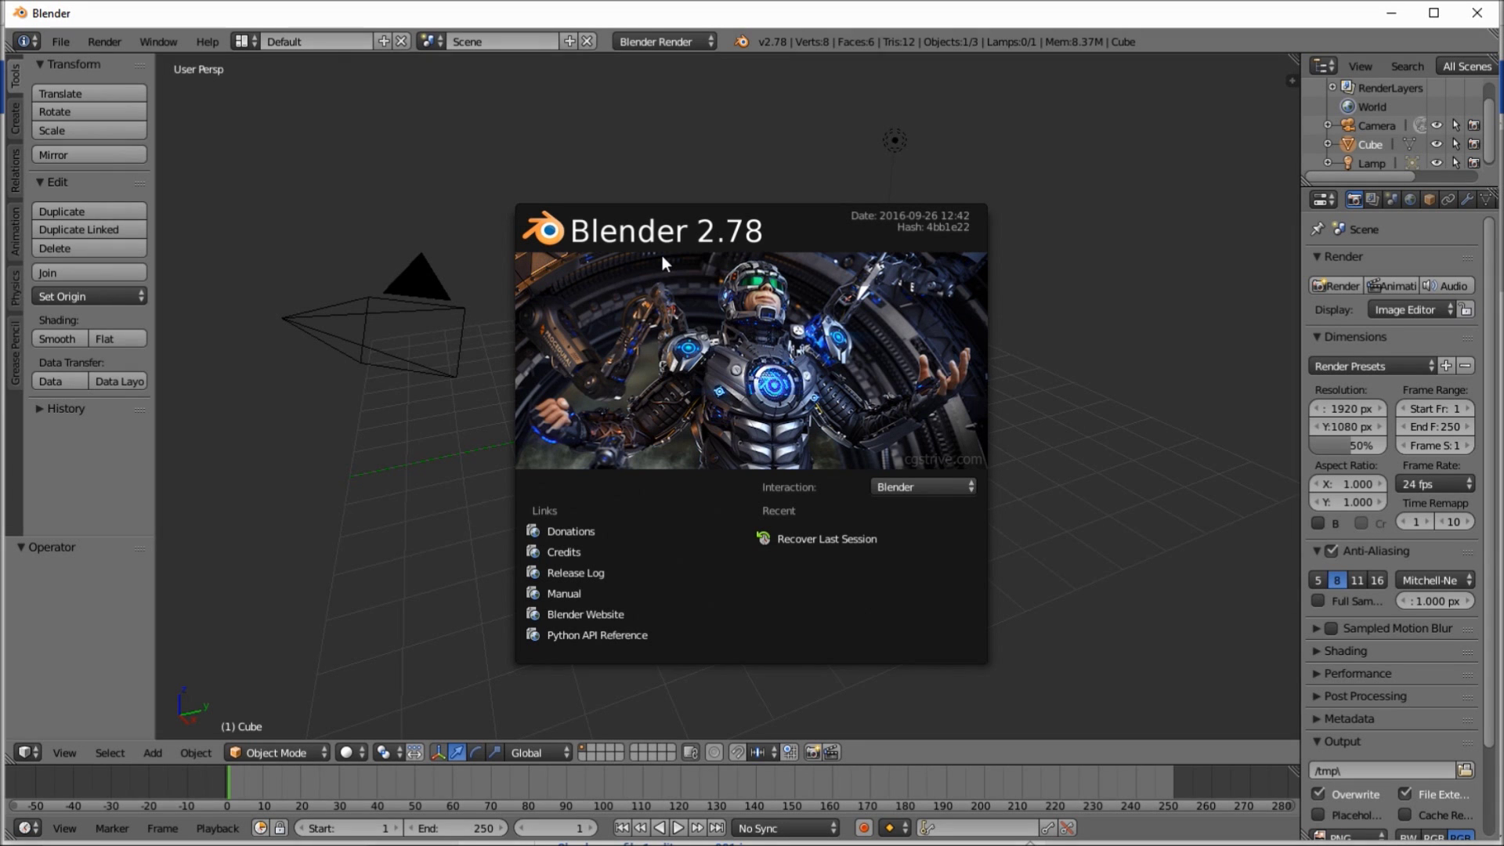
- Switch the main area to User Preferences and search the add-ons for 'commotion'
left_click(28, 752)
left_click(27, 752)
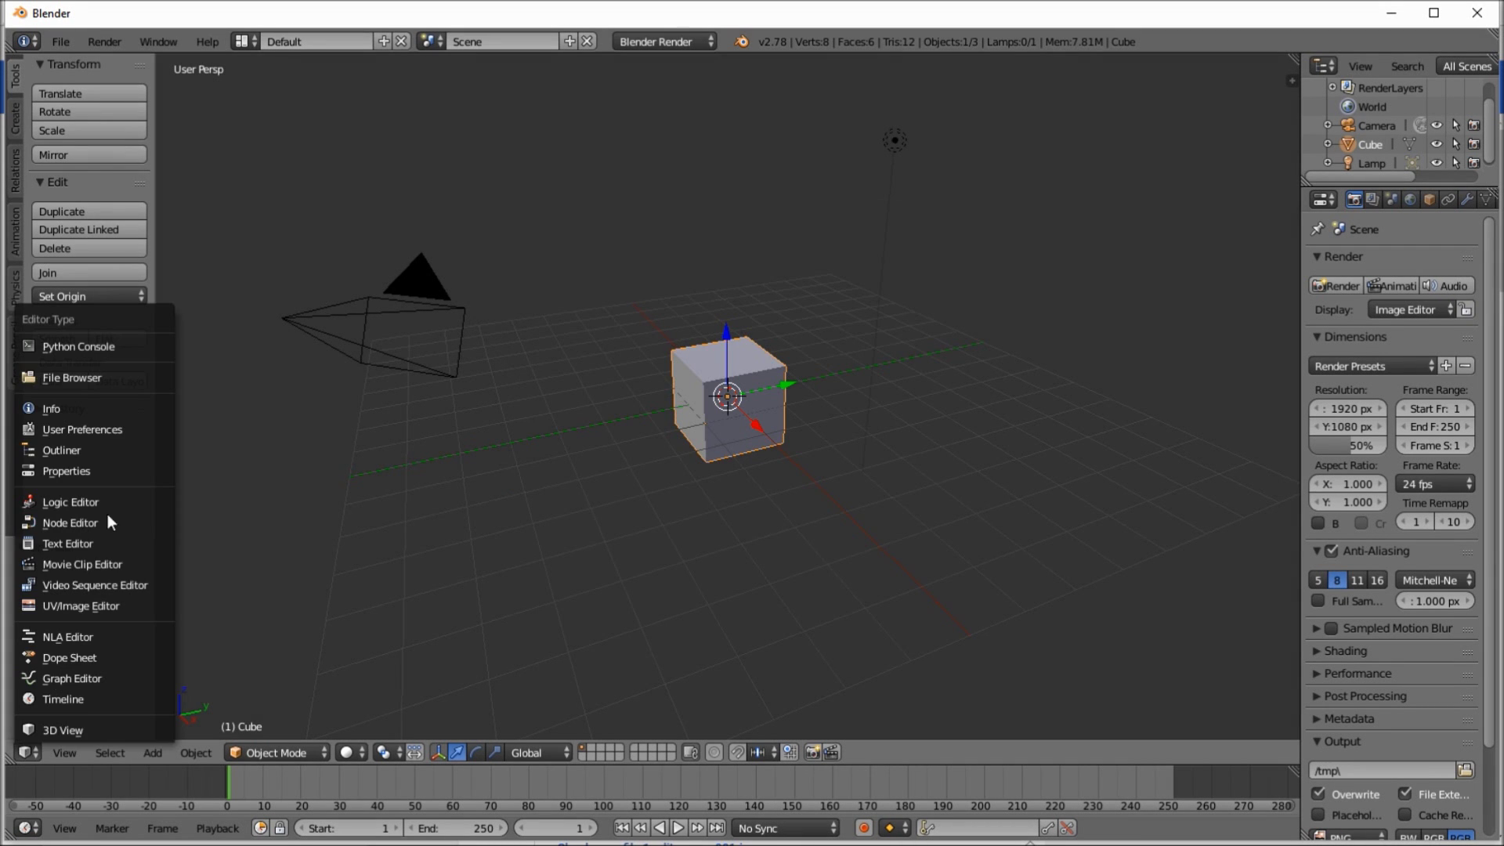
left_click(110, 430)
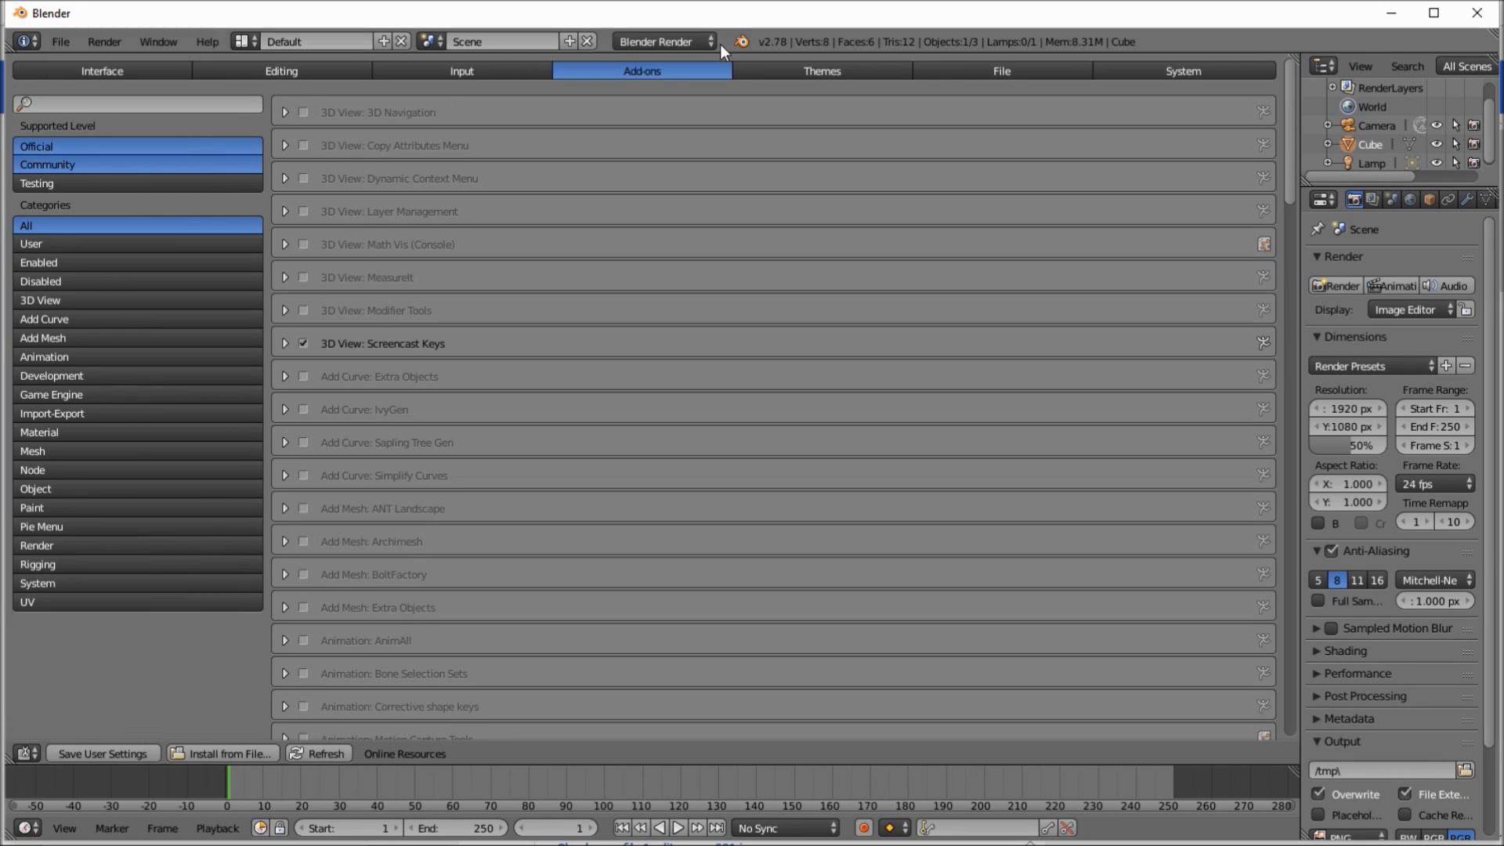
left_click(112, 102)
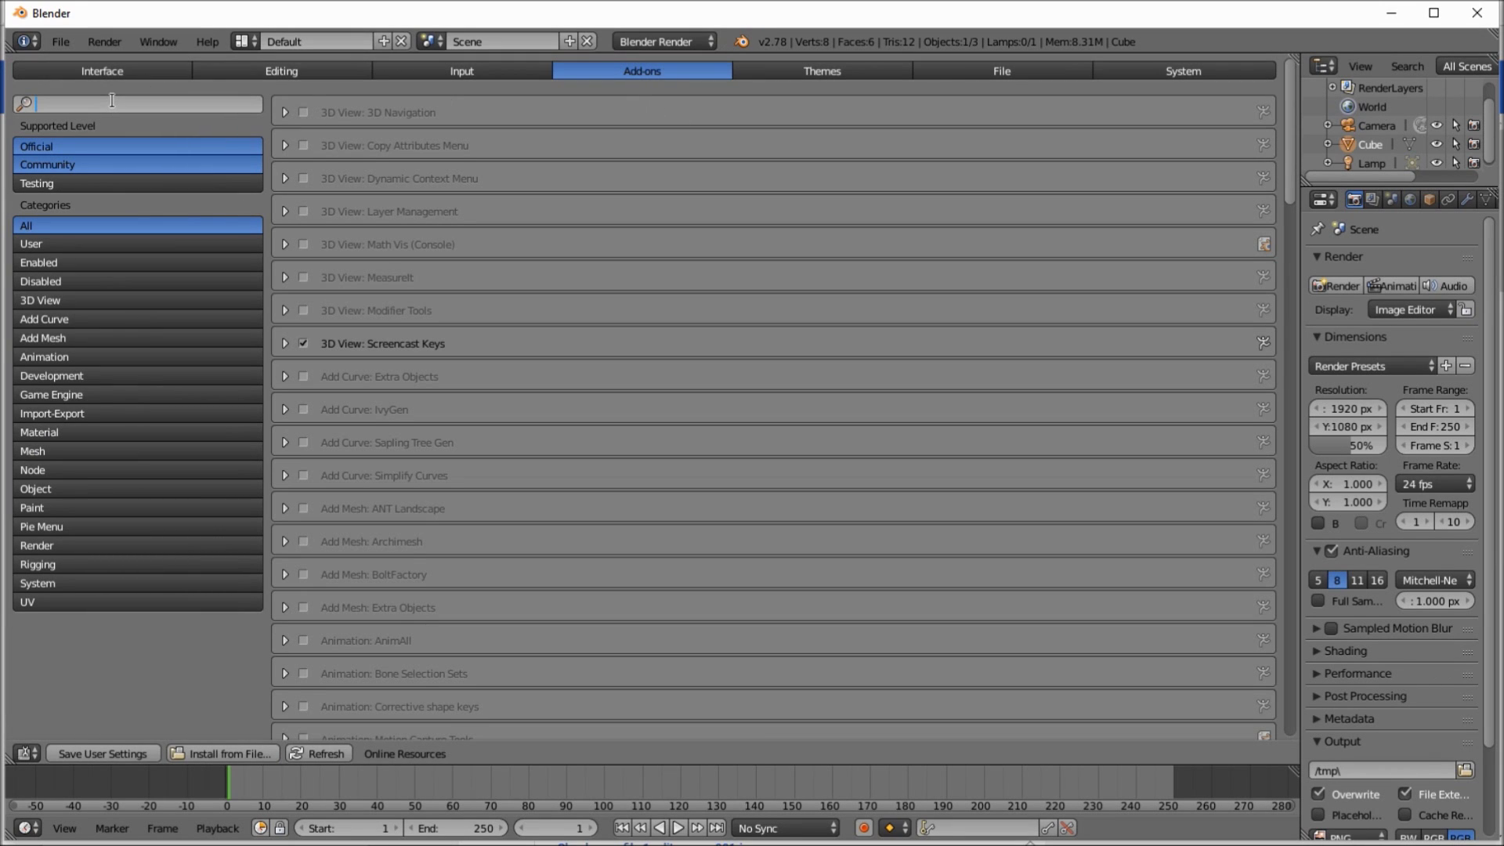
type("commo")
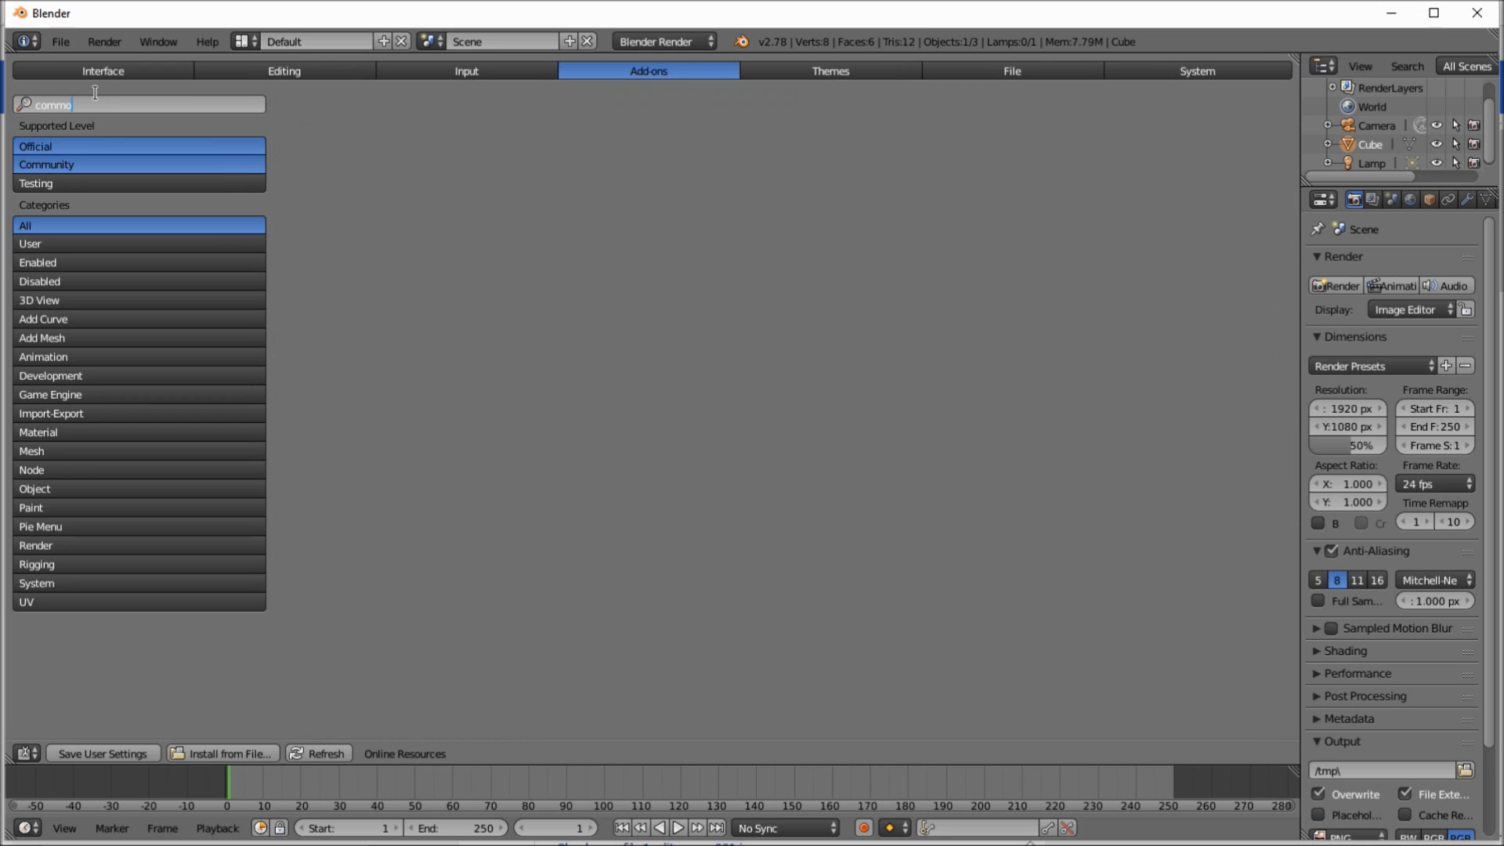
type("tion")
key("Return")
- Install Downloads/commotion-master.zip from file and enable Animation: Commotion
left_click(215, 754)
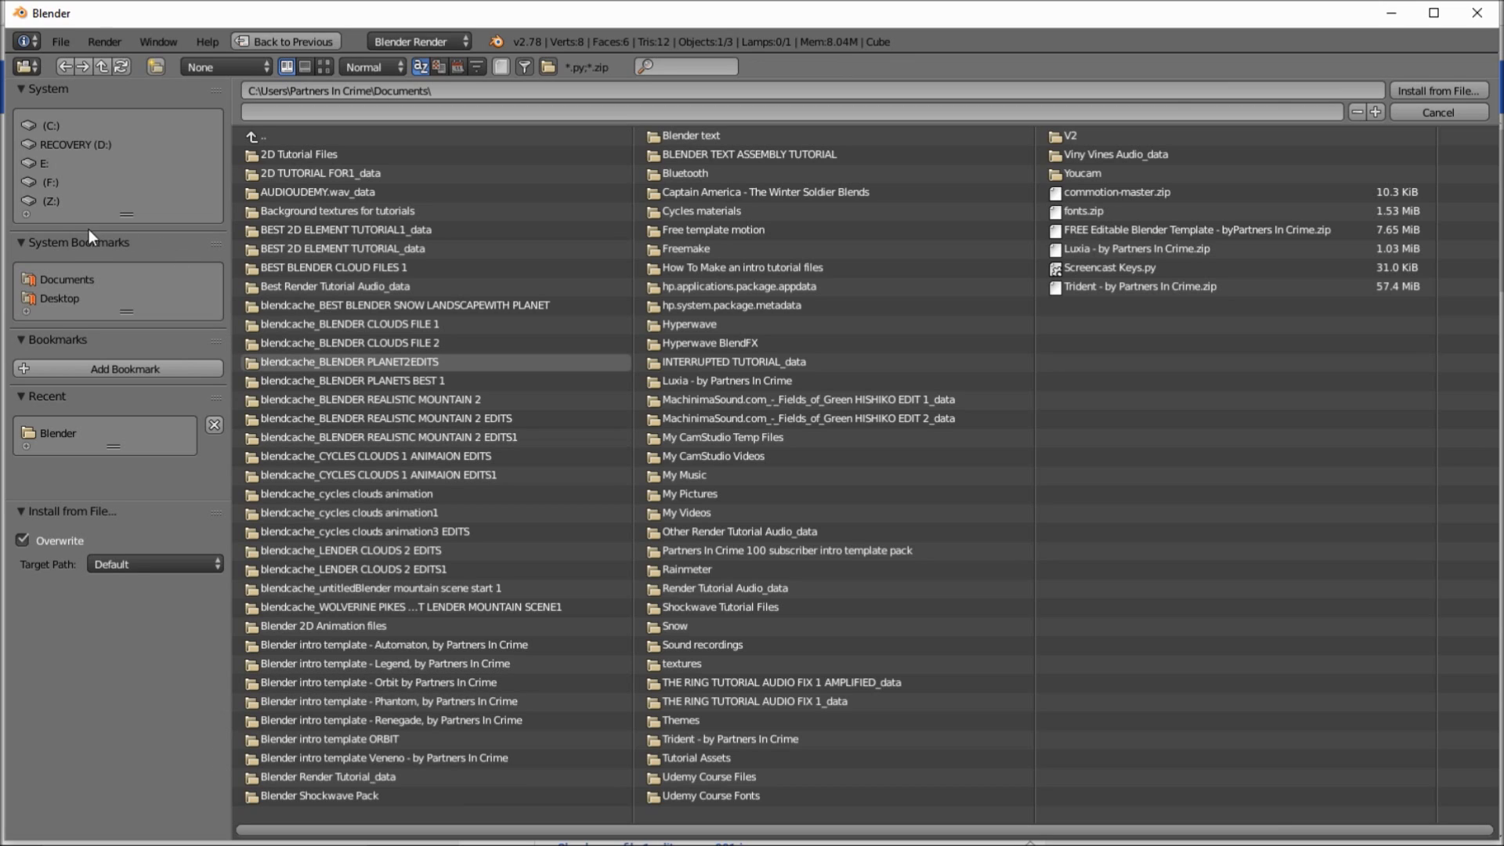
left_click(270, 139)
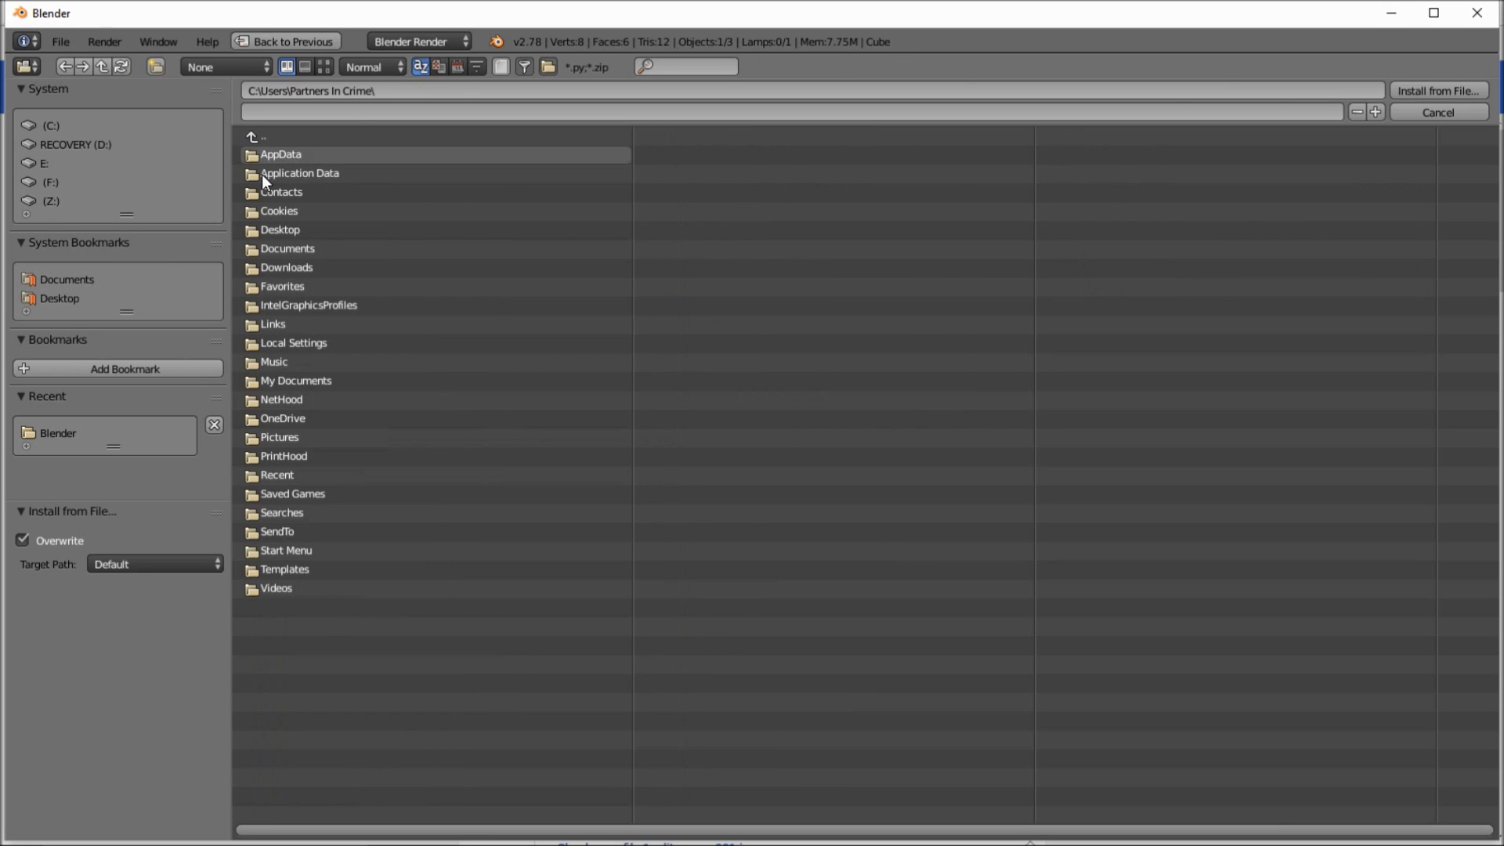
left_click(293, 270)
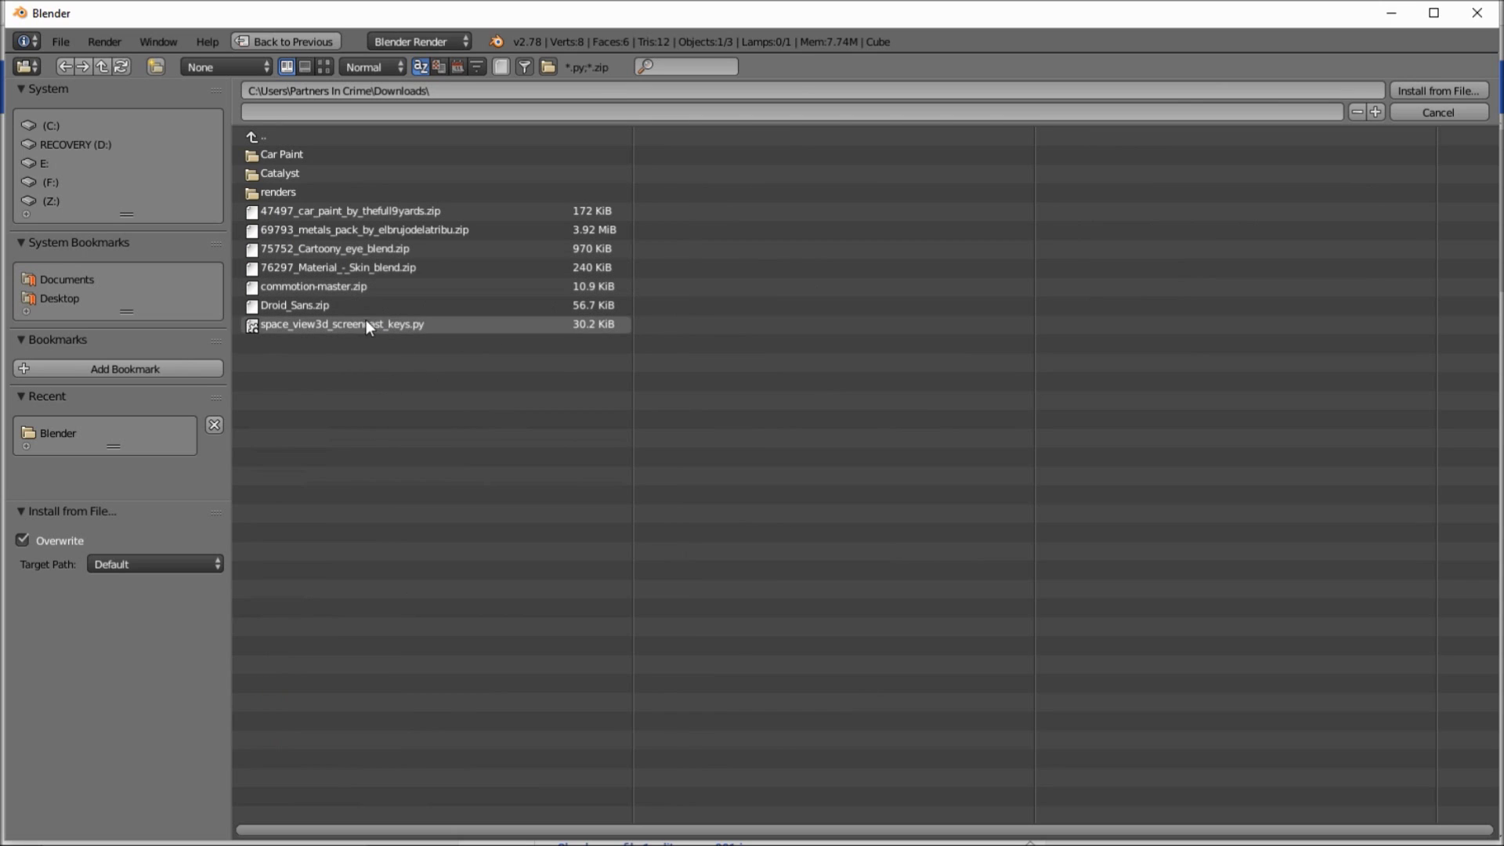
left_click(335, 282)
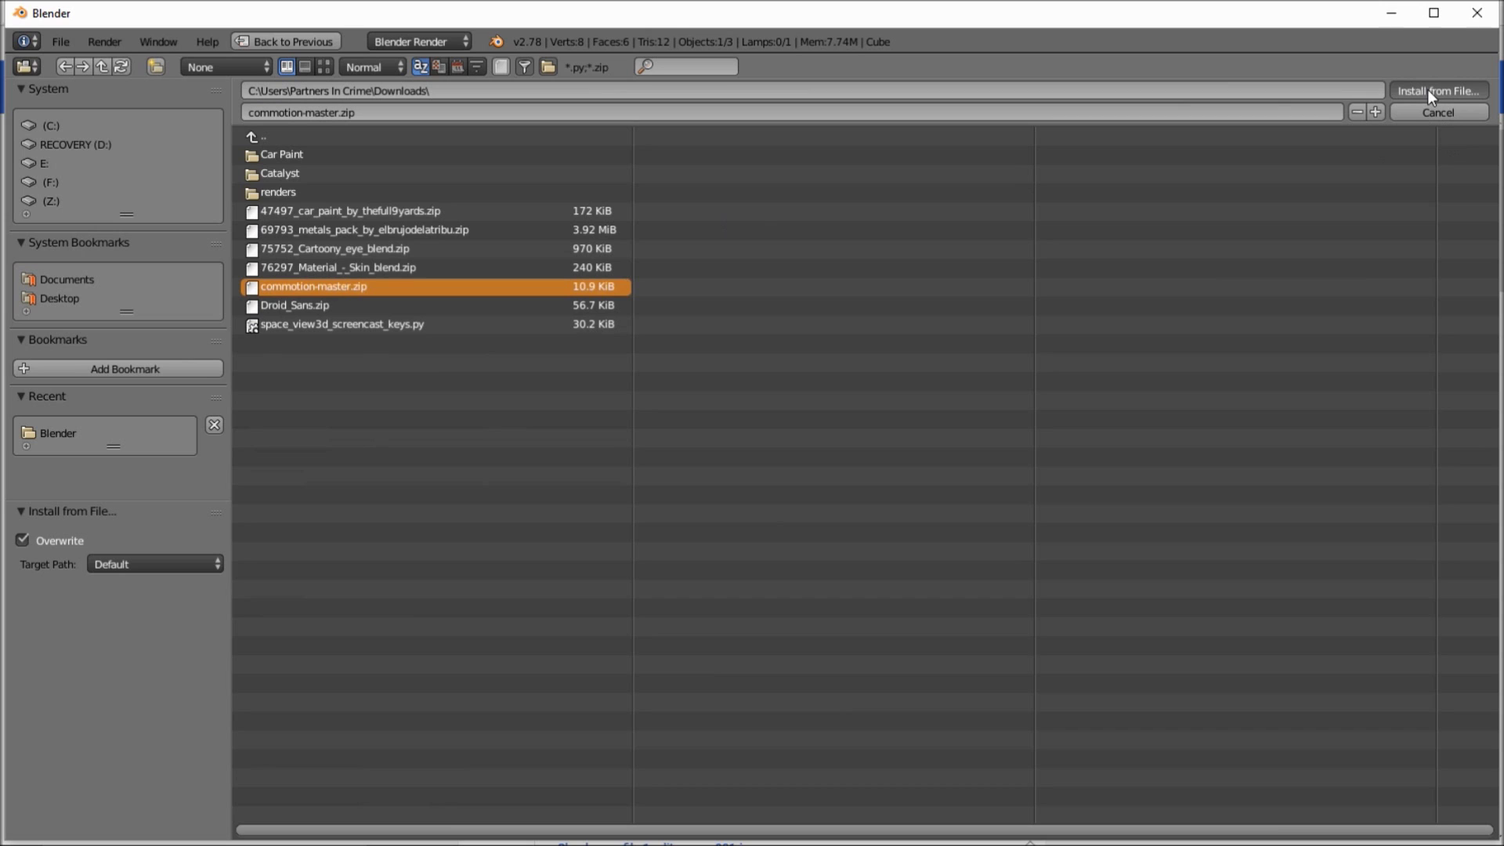
key("Return")
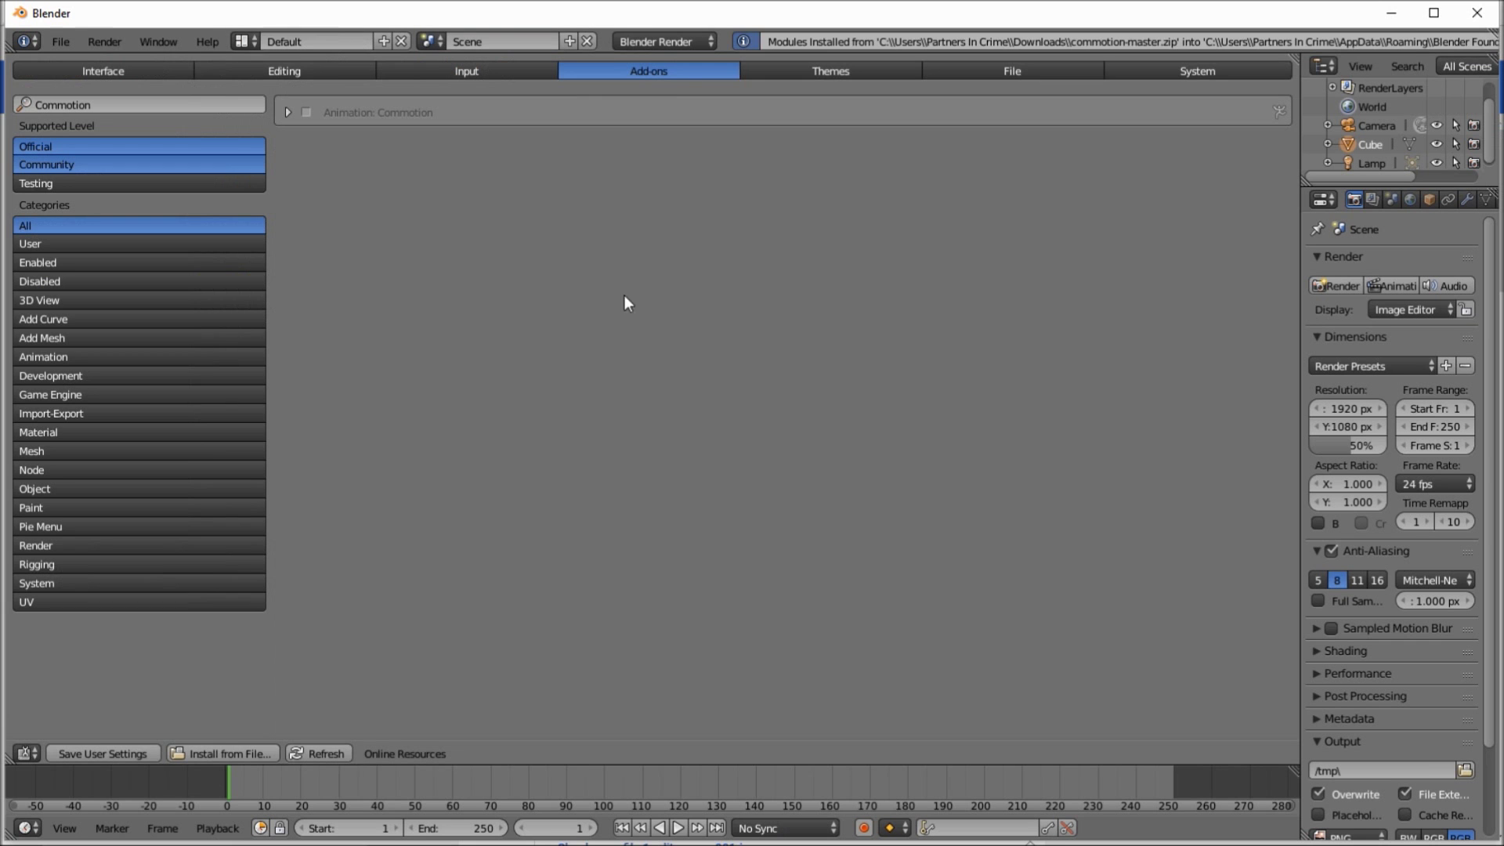
left_click(306, 112)
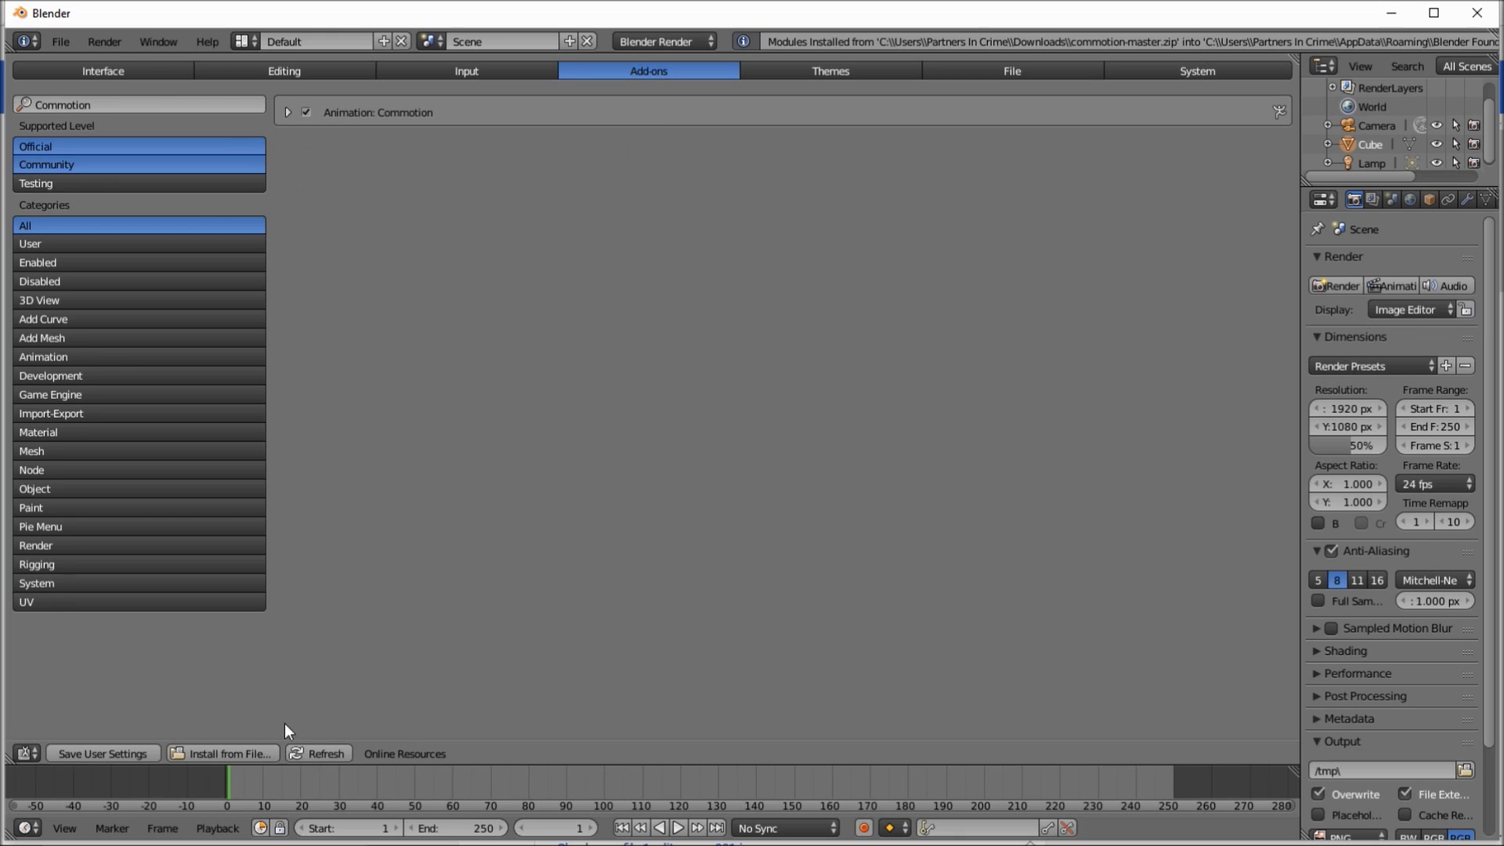
- Save user settings, return to the 3D View with the Commotion tab shown, and maximize Blender
left_click(92, 754)
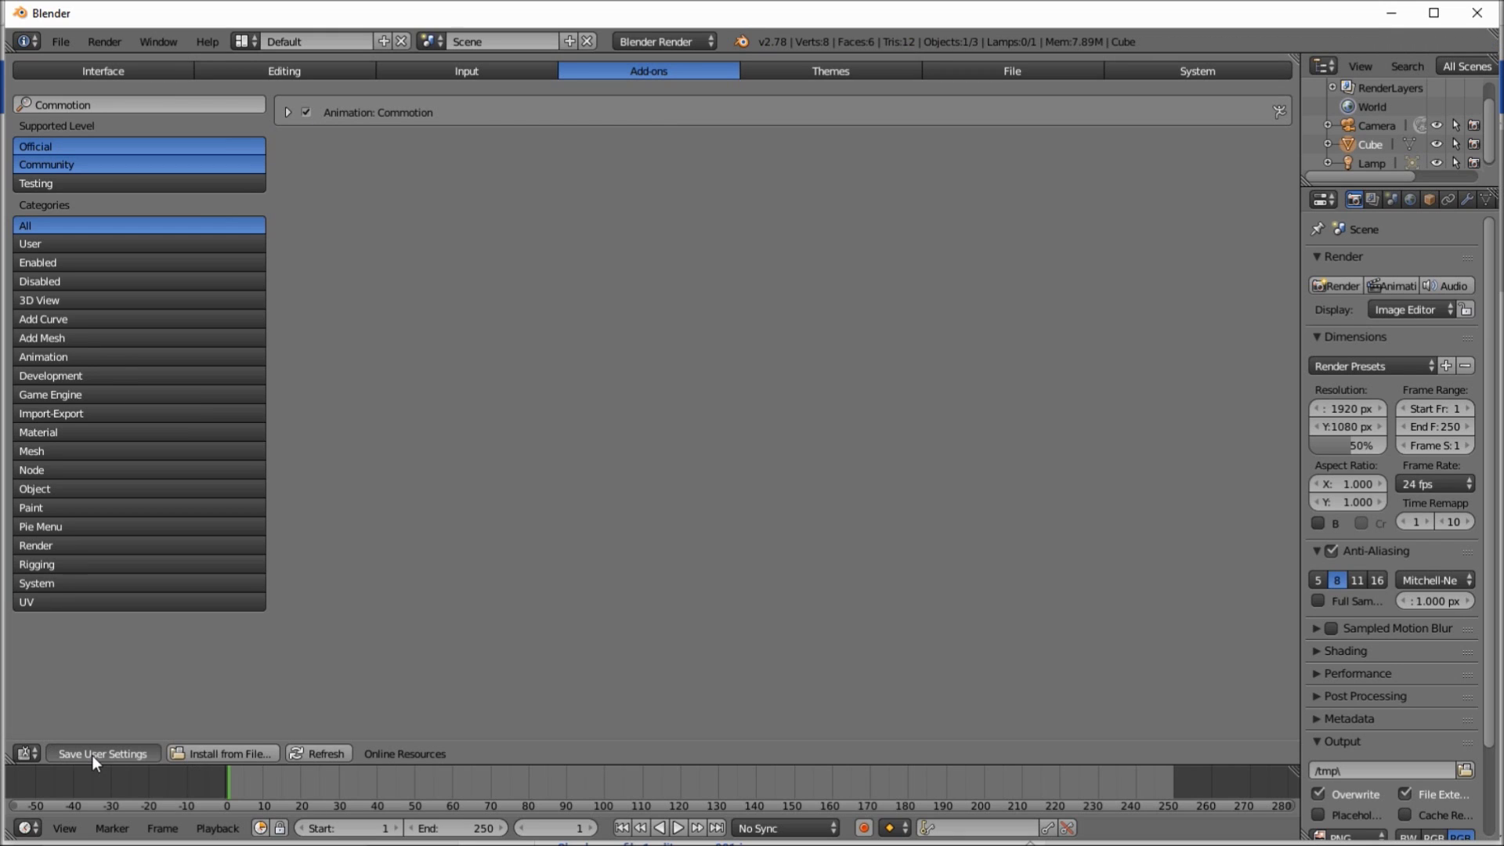
left_click(31, 754)
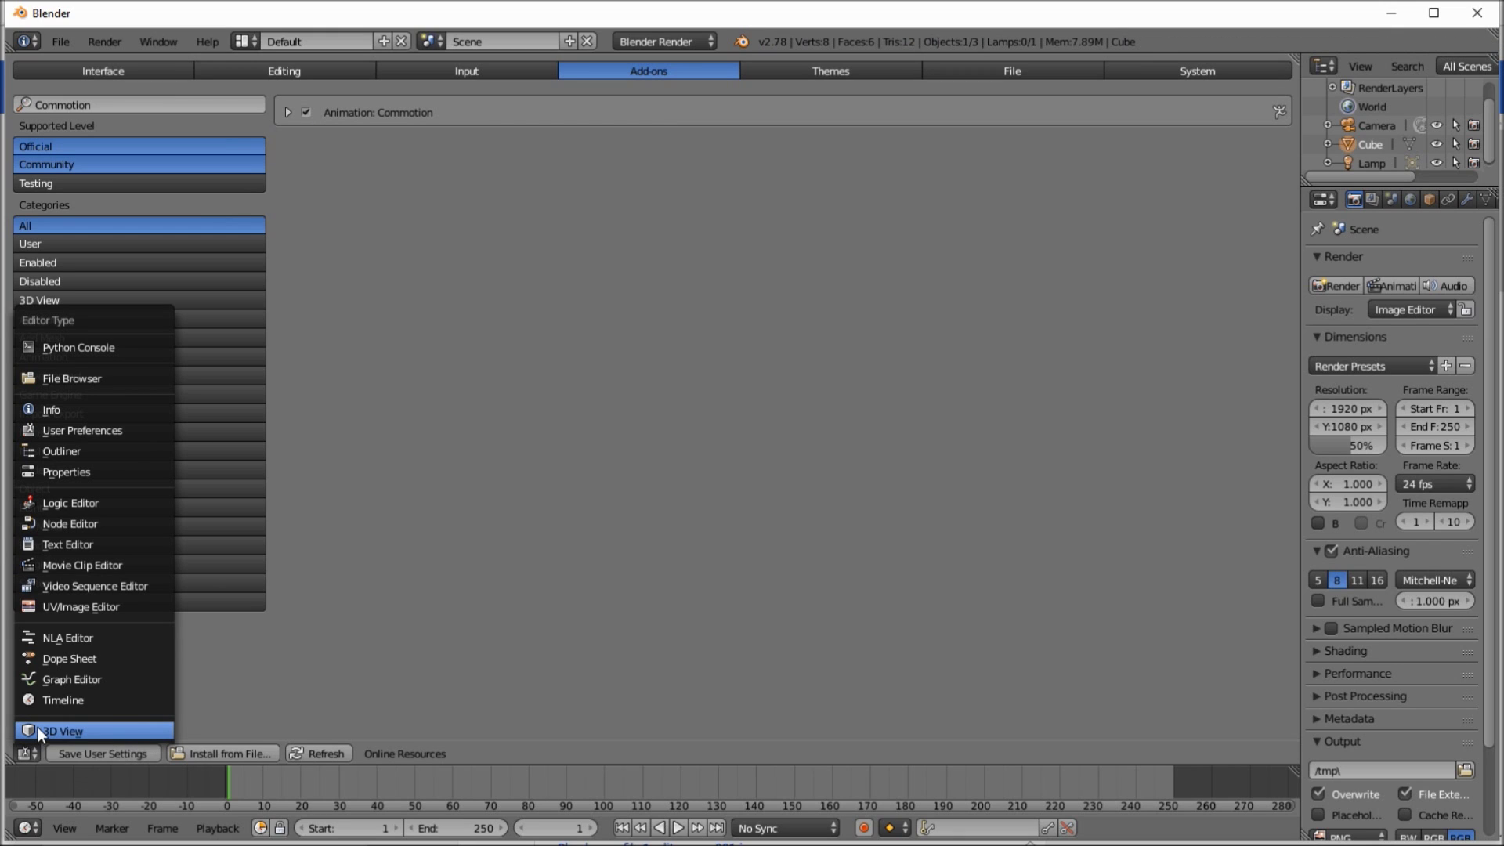
left_click(38, 727)
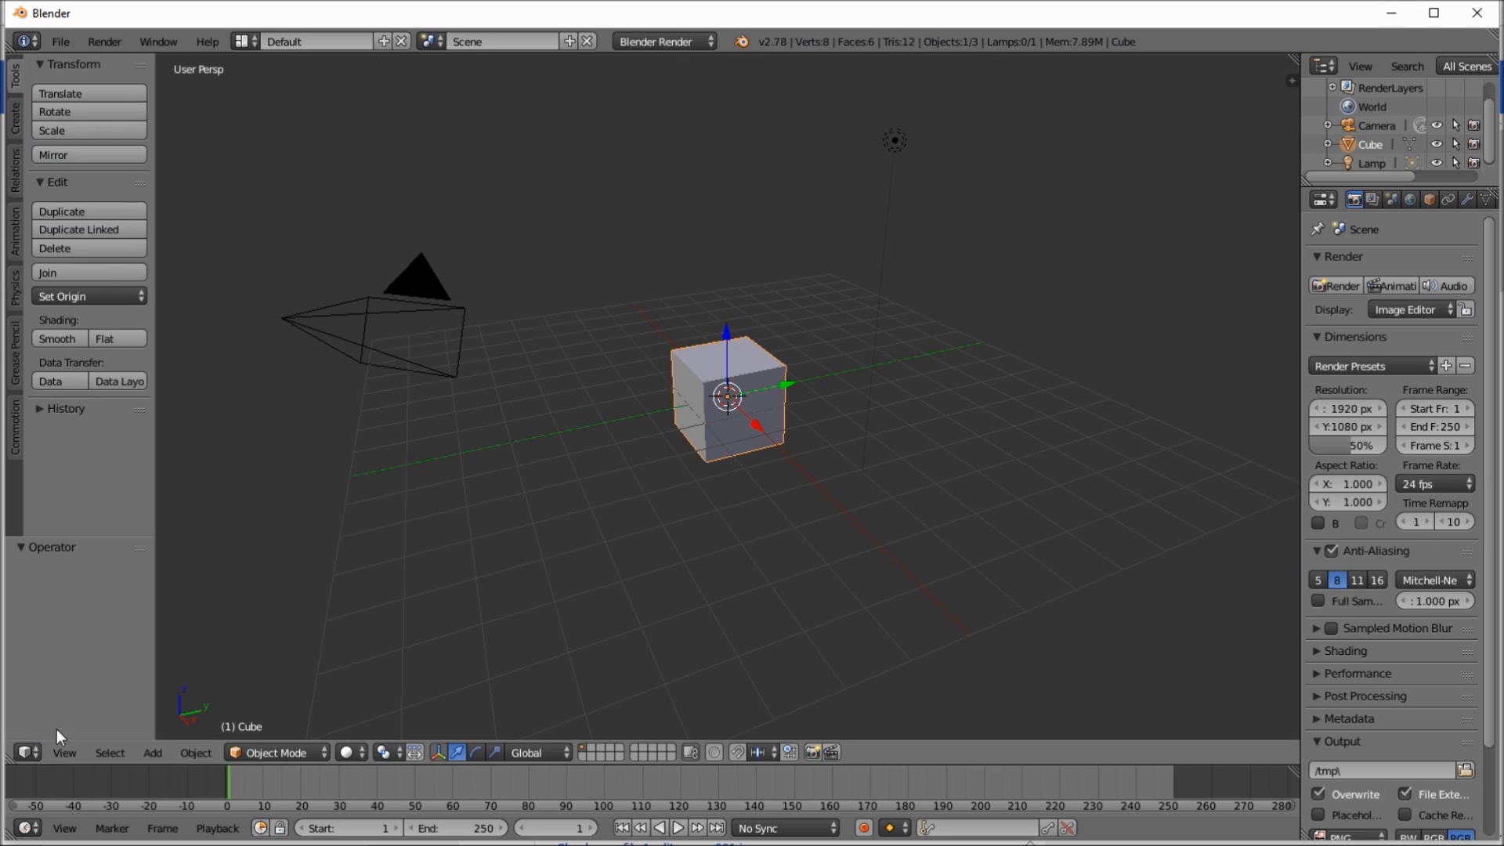
left_click(14, 431)
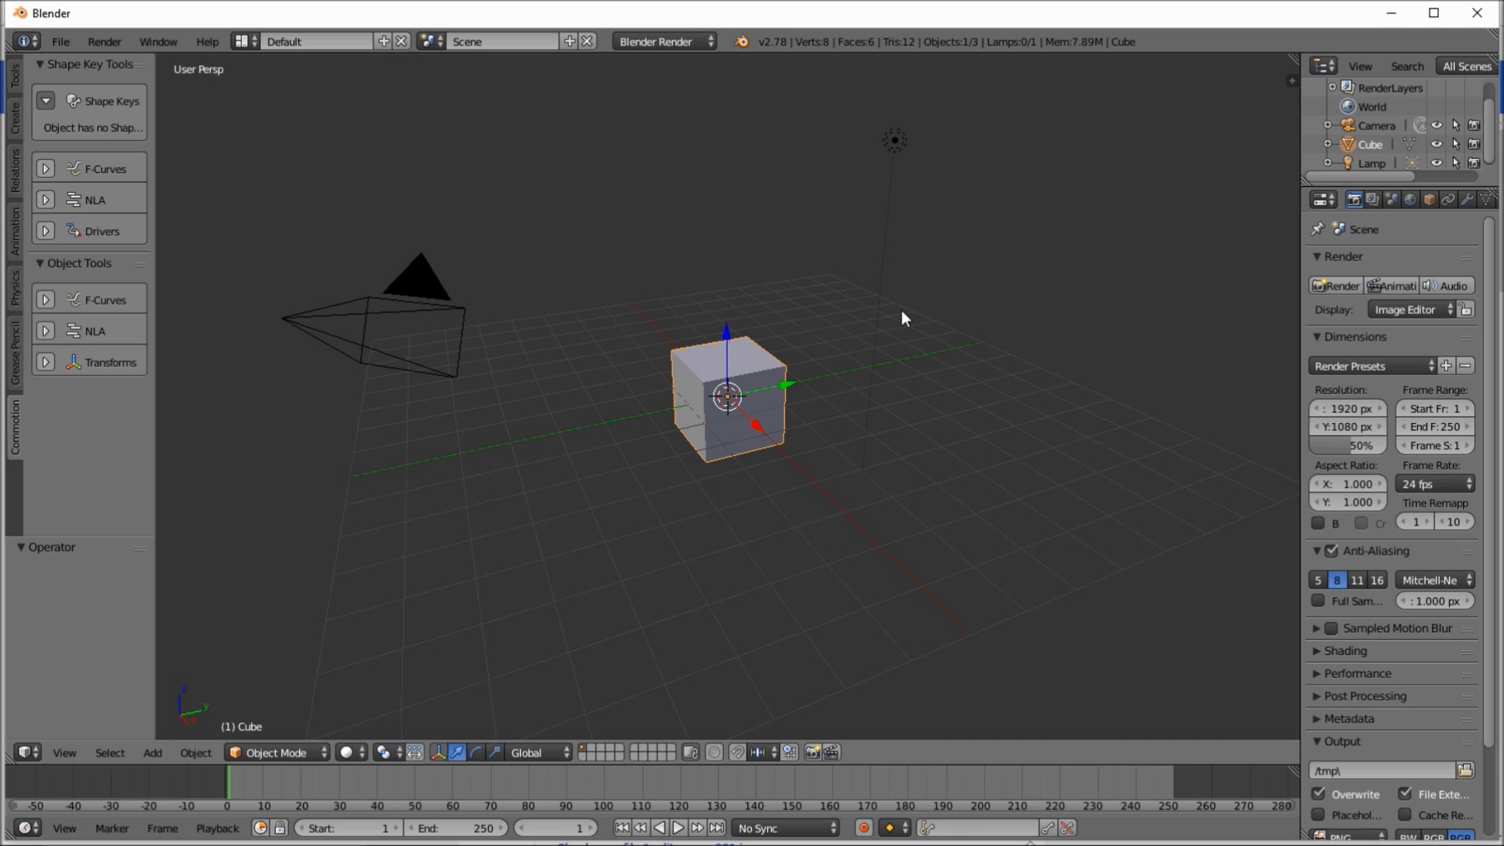
left_click(1433, 14)
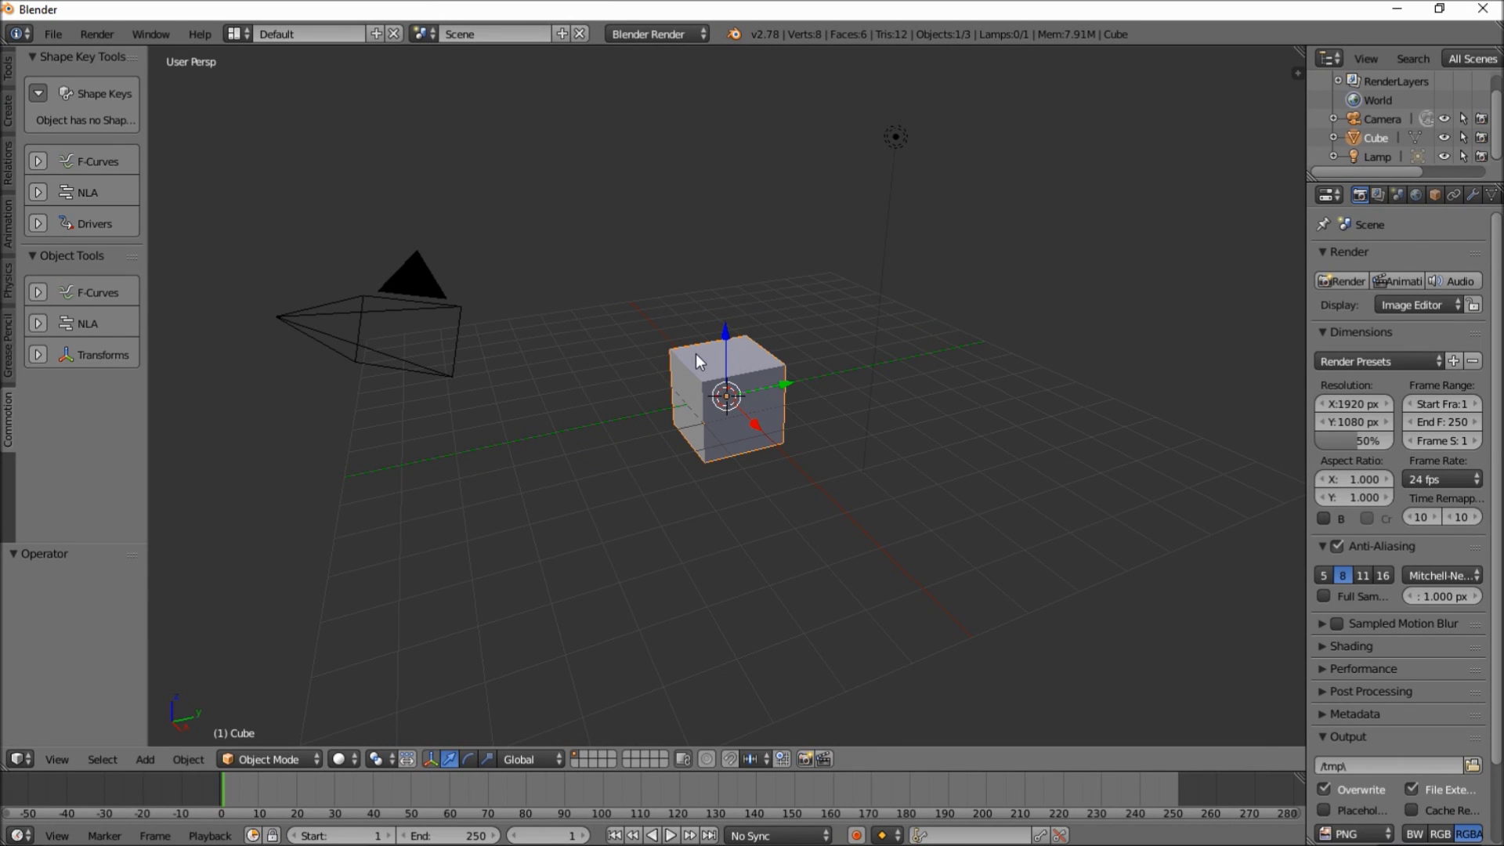
- Align the camera to the front view and start the Screencast Keys display
key("KP_1")
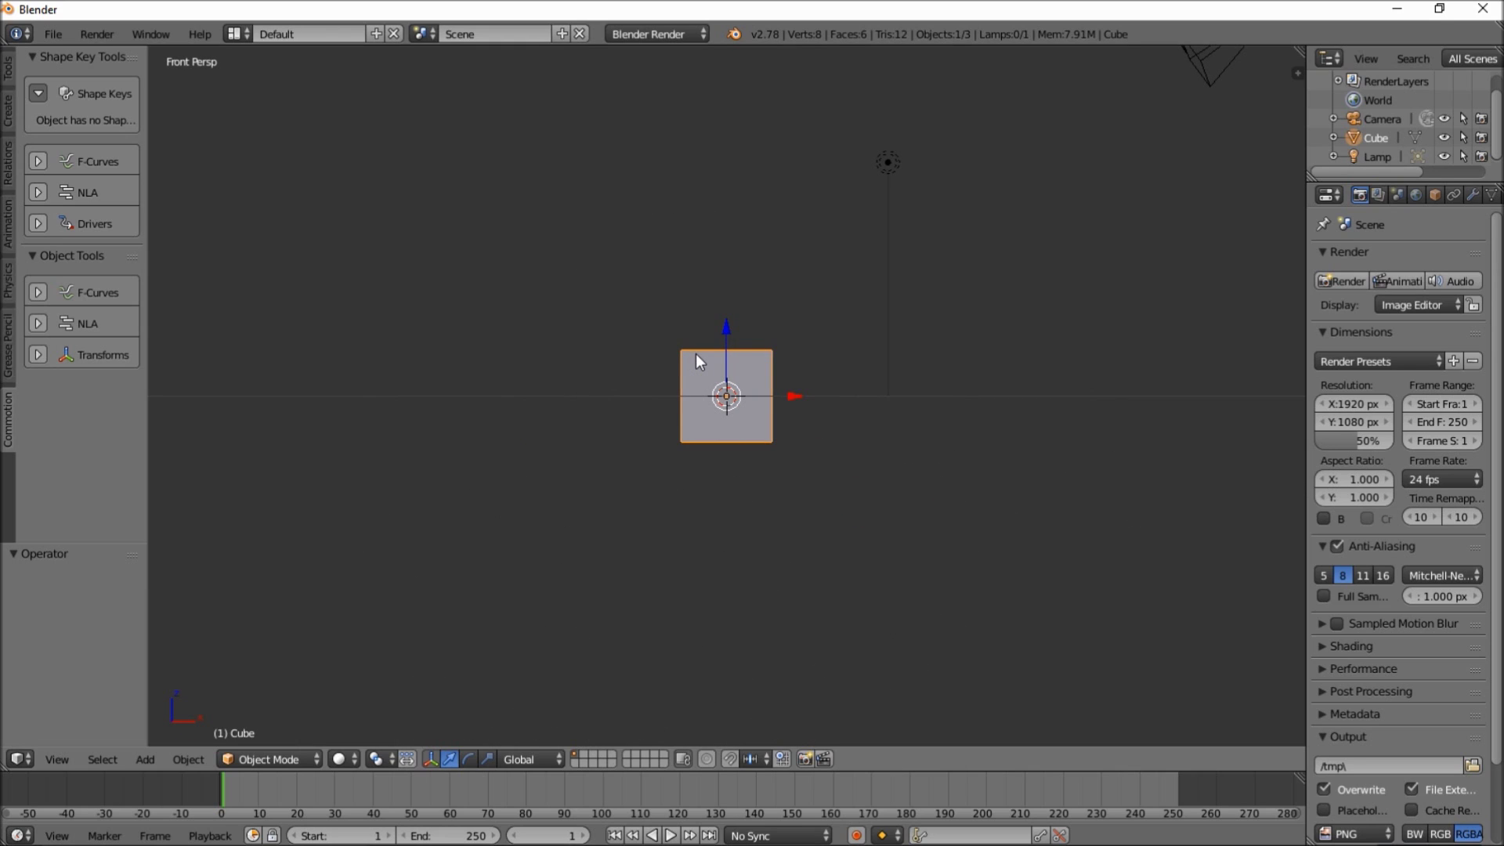
key("ctrl+alt+KP_0")
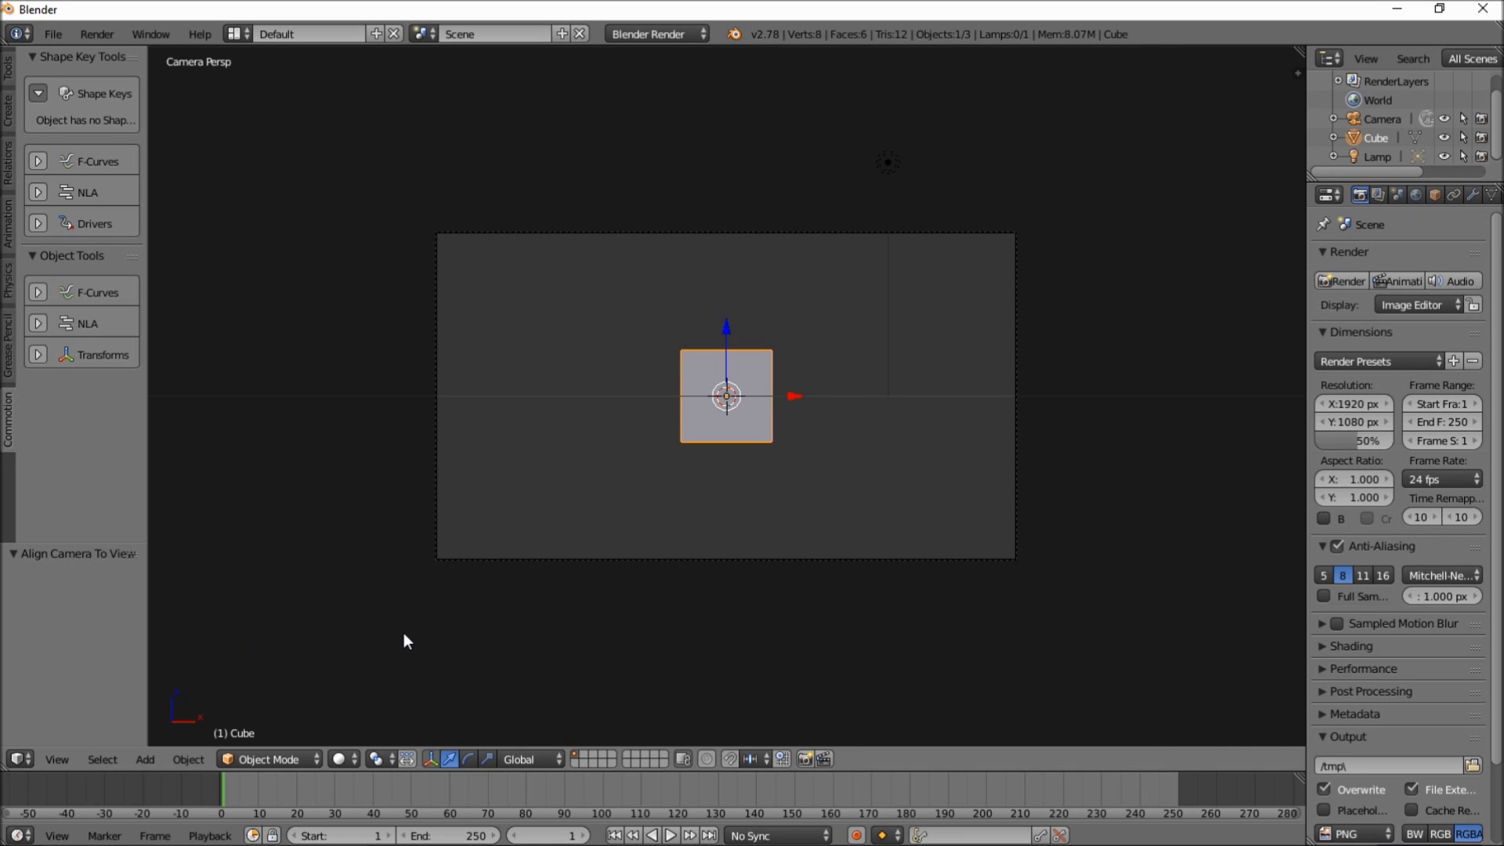
key("n")
scroll(1211, 650, "down", 5)
scroll(1219, 635, "down", 5)
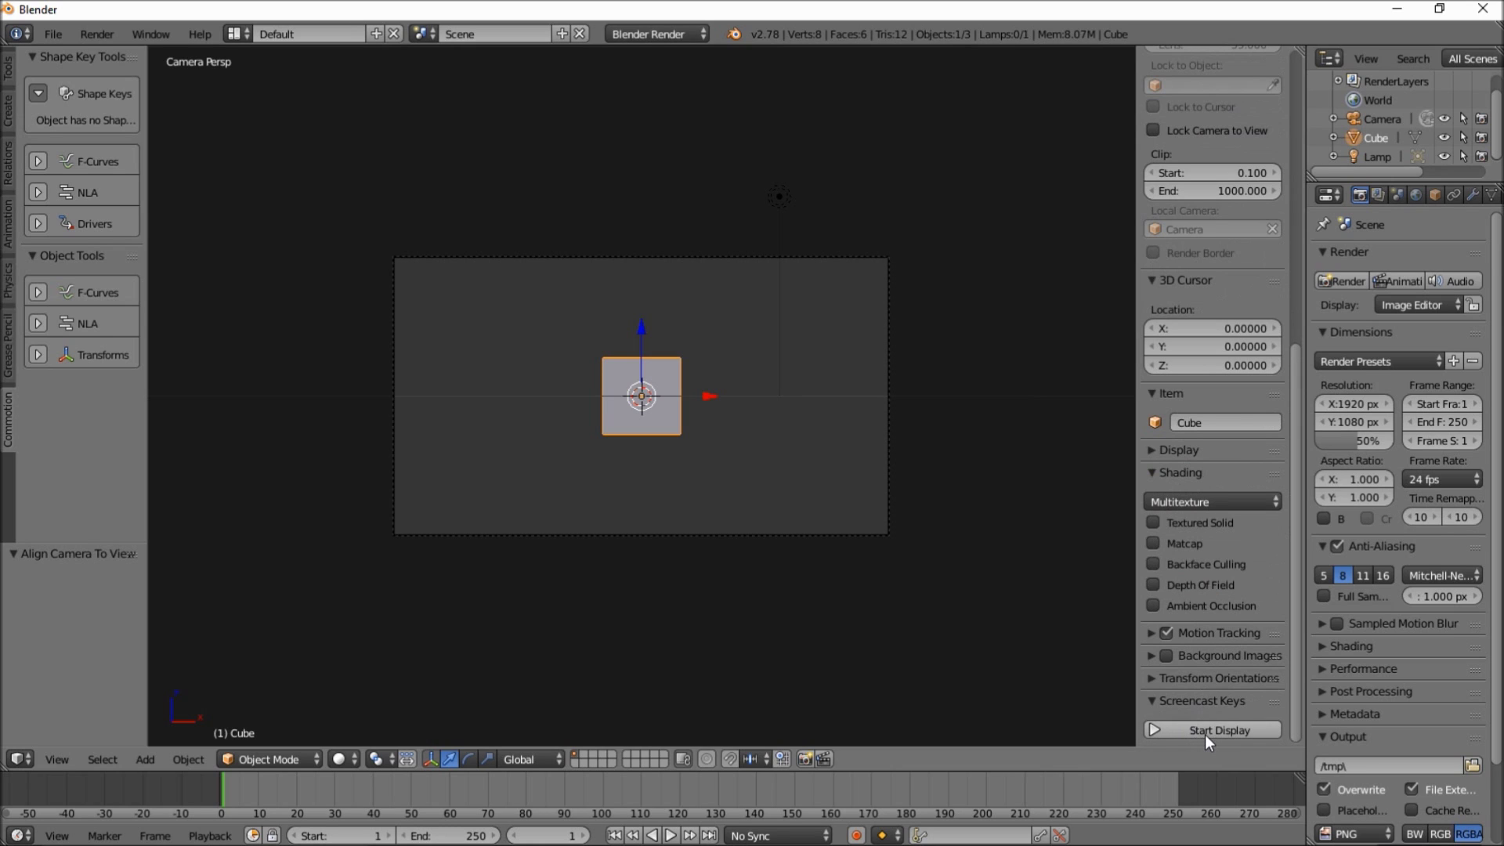
left_click(1205, 732)
key("n")
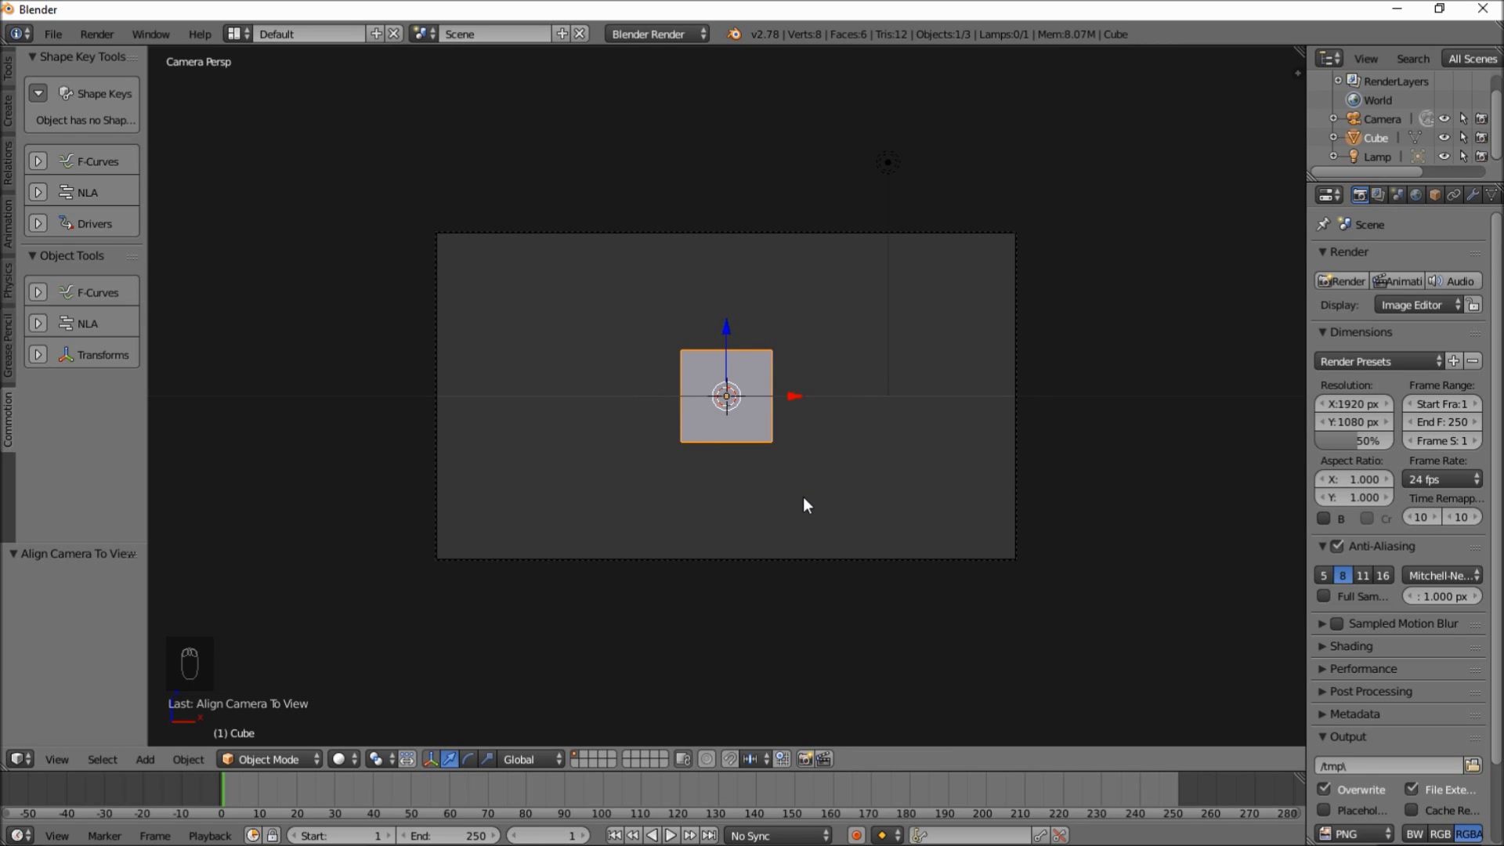
- Delete the default cube and add a plane rotated 90° about X with 'rx90'
key("x")
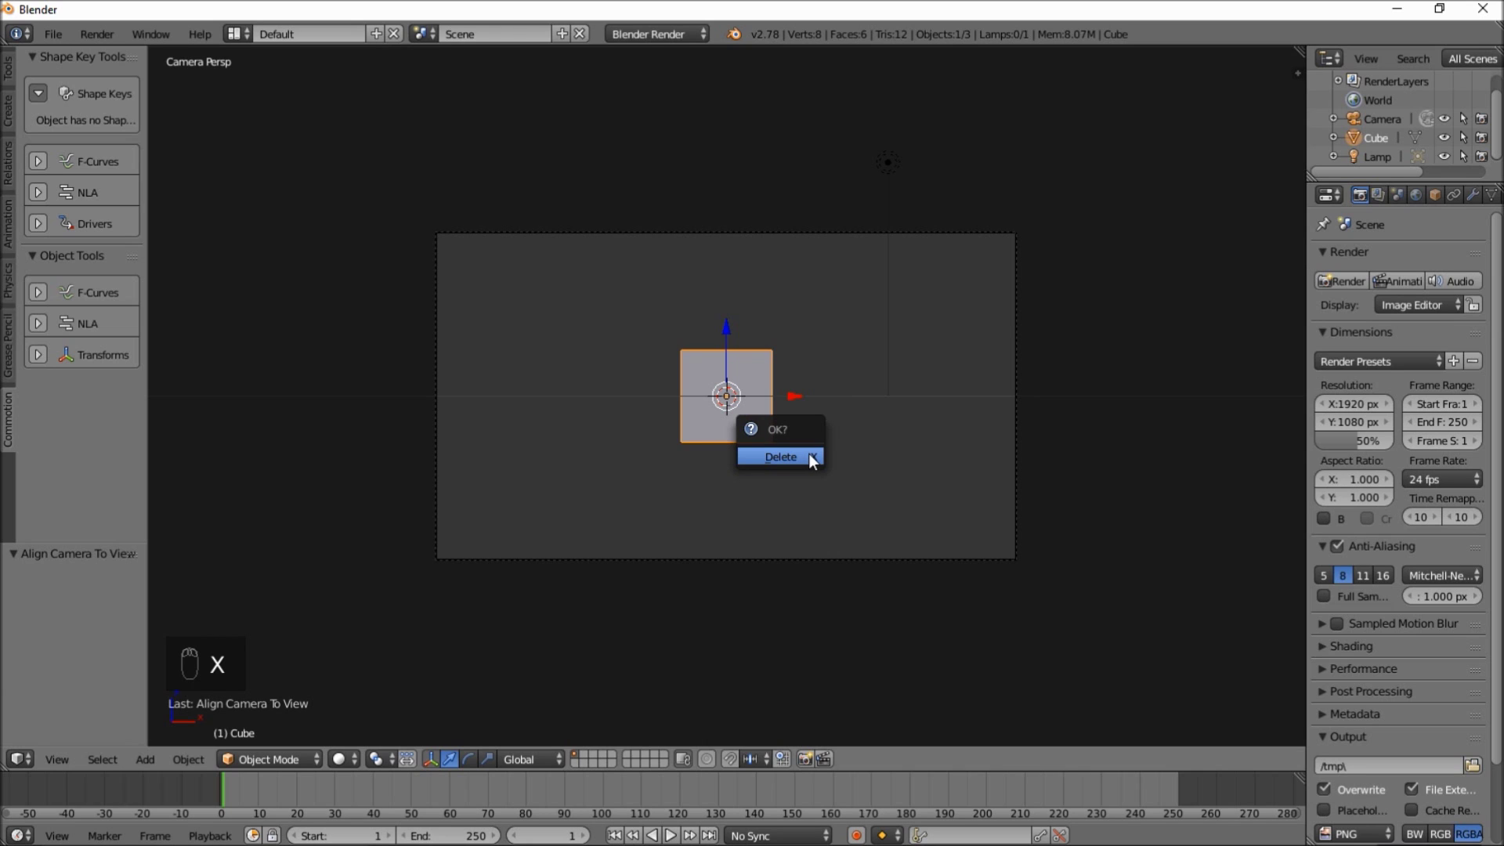
left_click(784, 457)
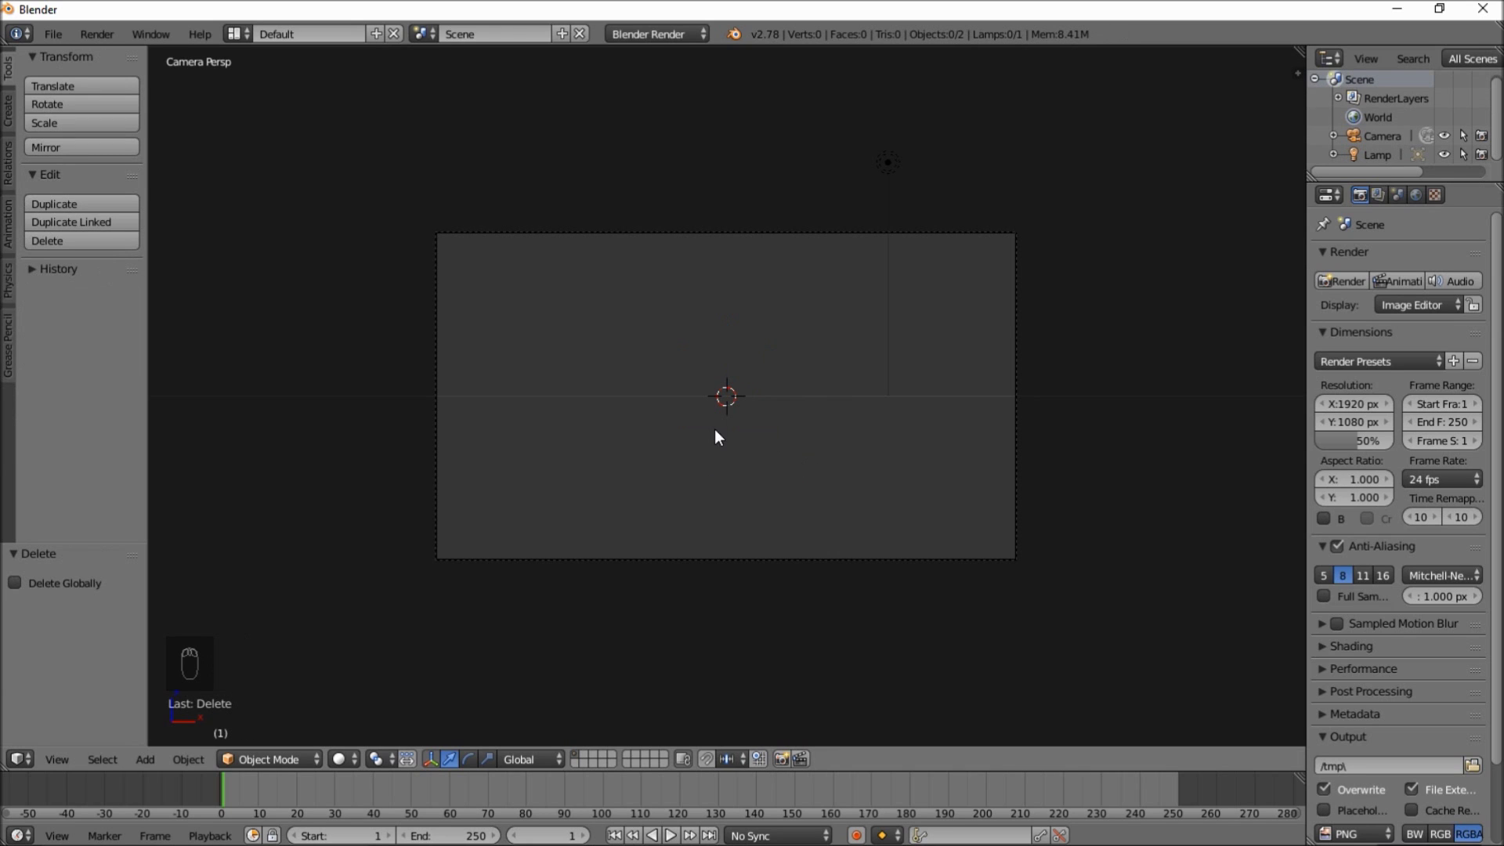
key("shift+a")
mouse_move(719, 421)
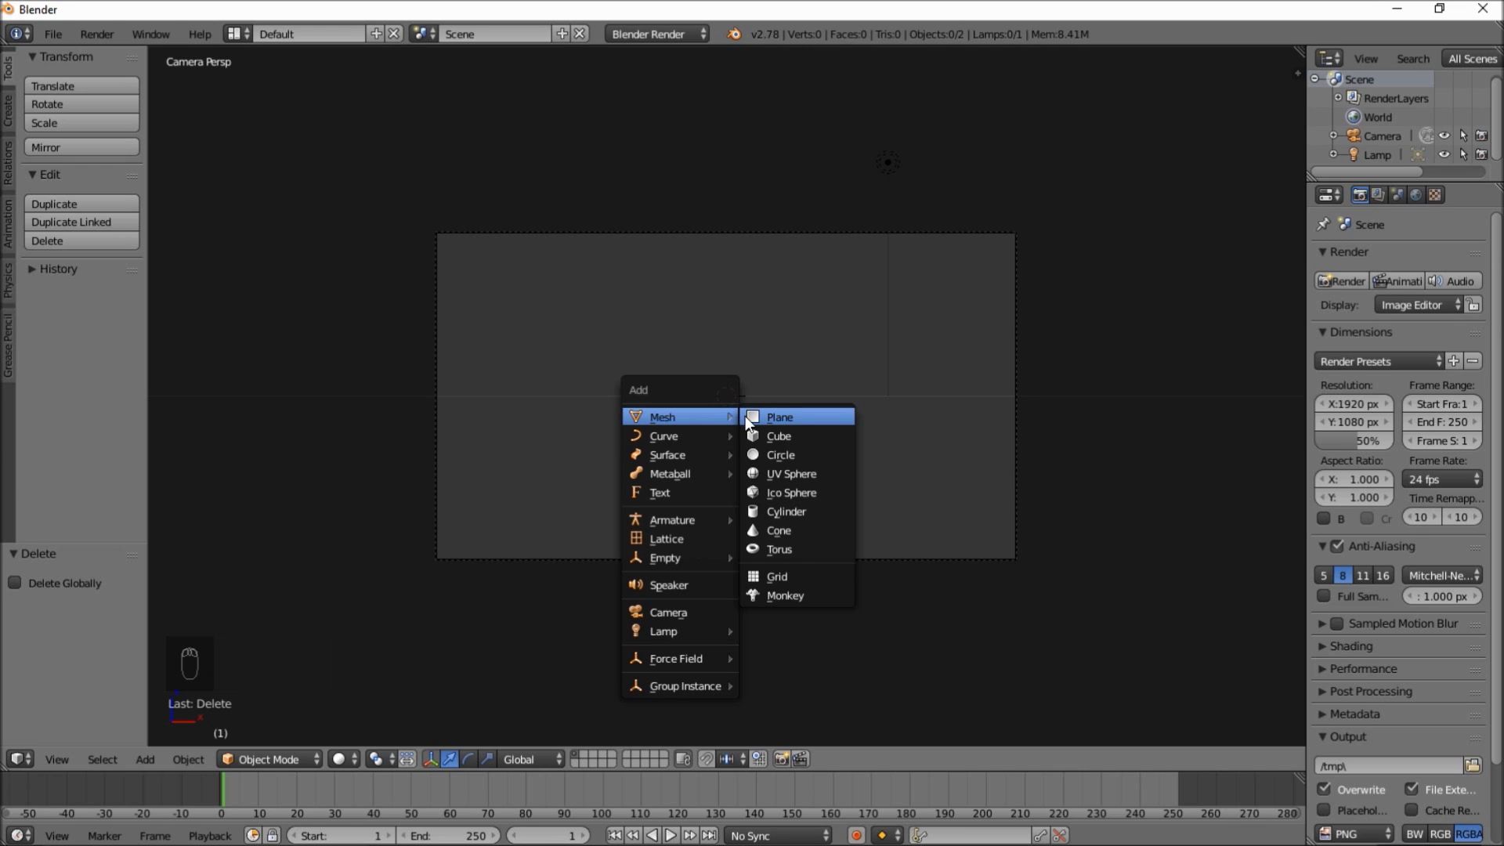
left_click(745, 417)
type("rx")
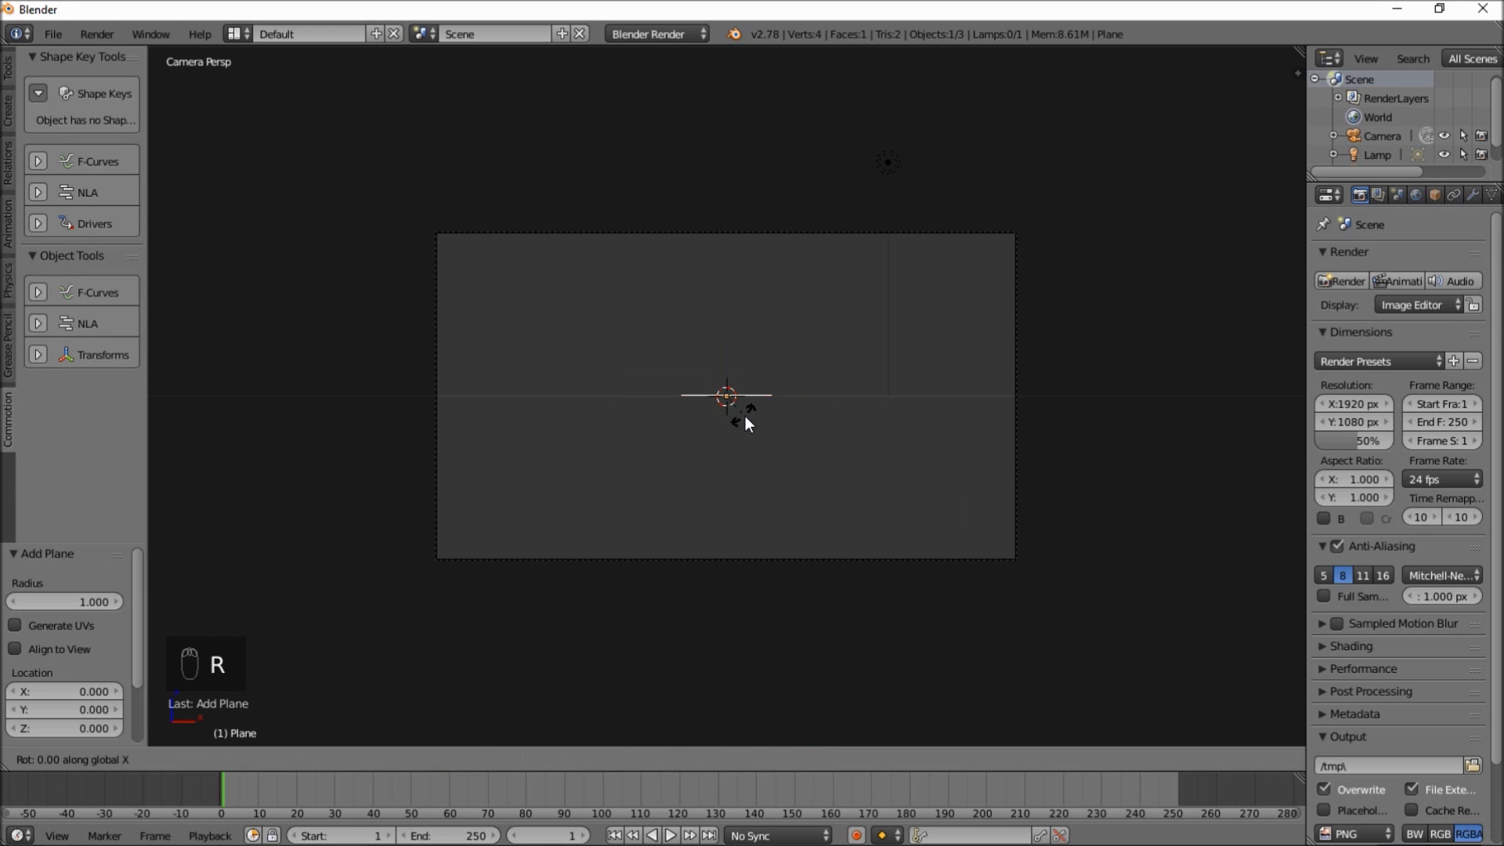
type("90")
key("Return")
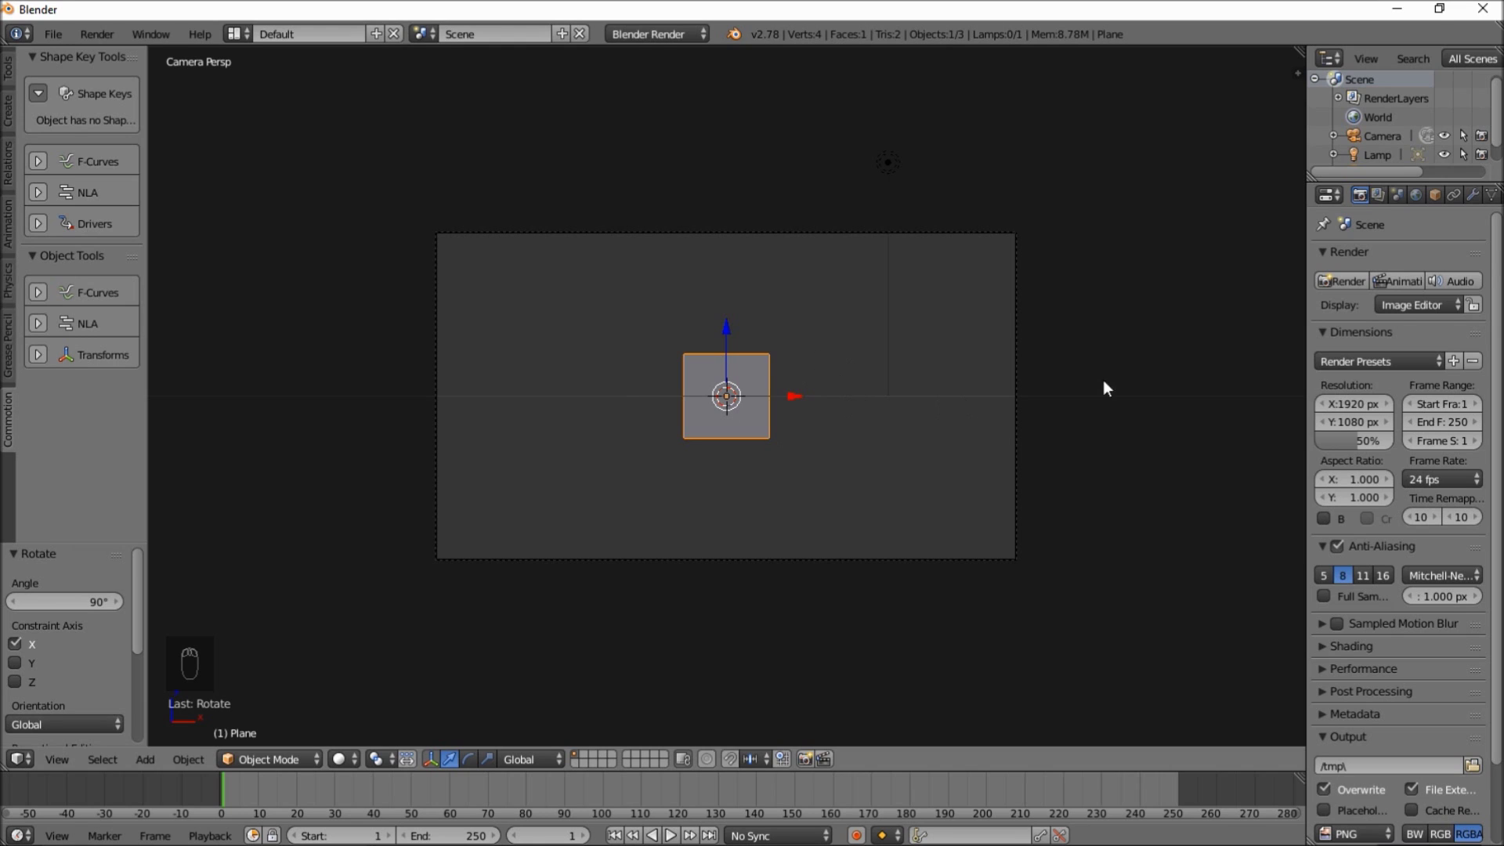
scroll(1479, 201, "down", 2)
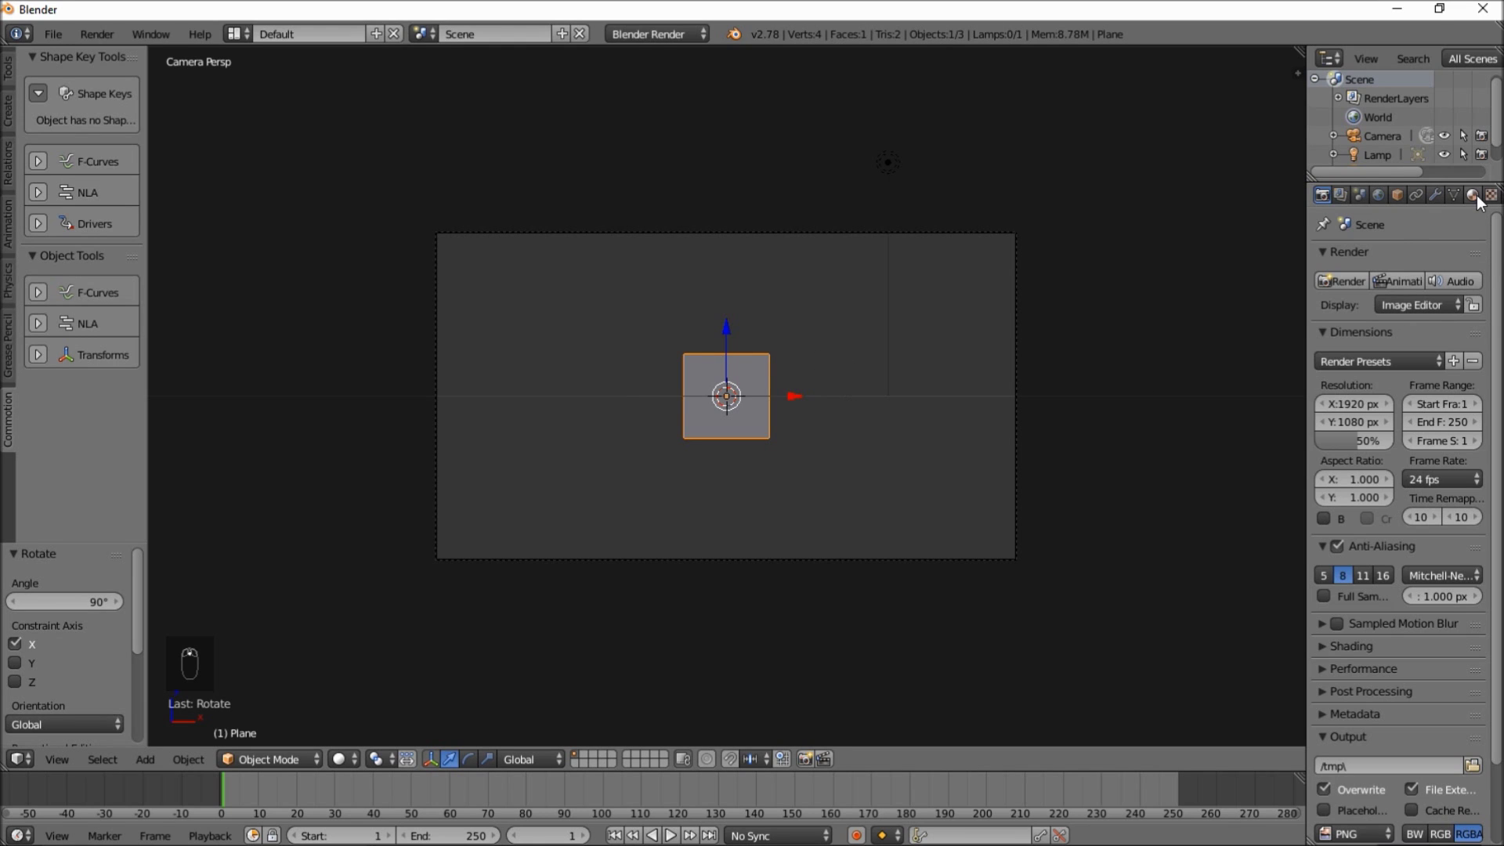
- Give the plane a new material with Emit 2, Specular intensity 0 and orange diffuse colour
left_click(1474, 196)
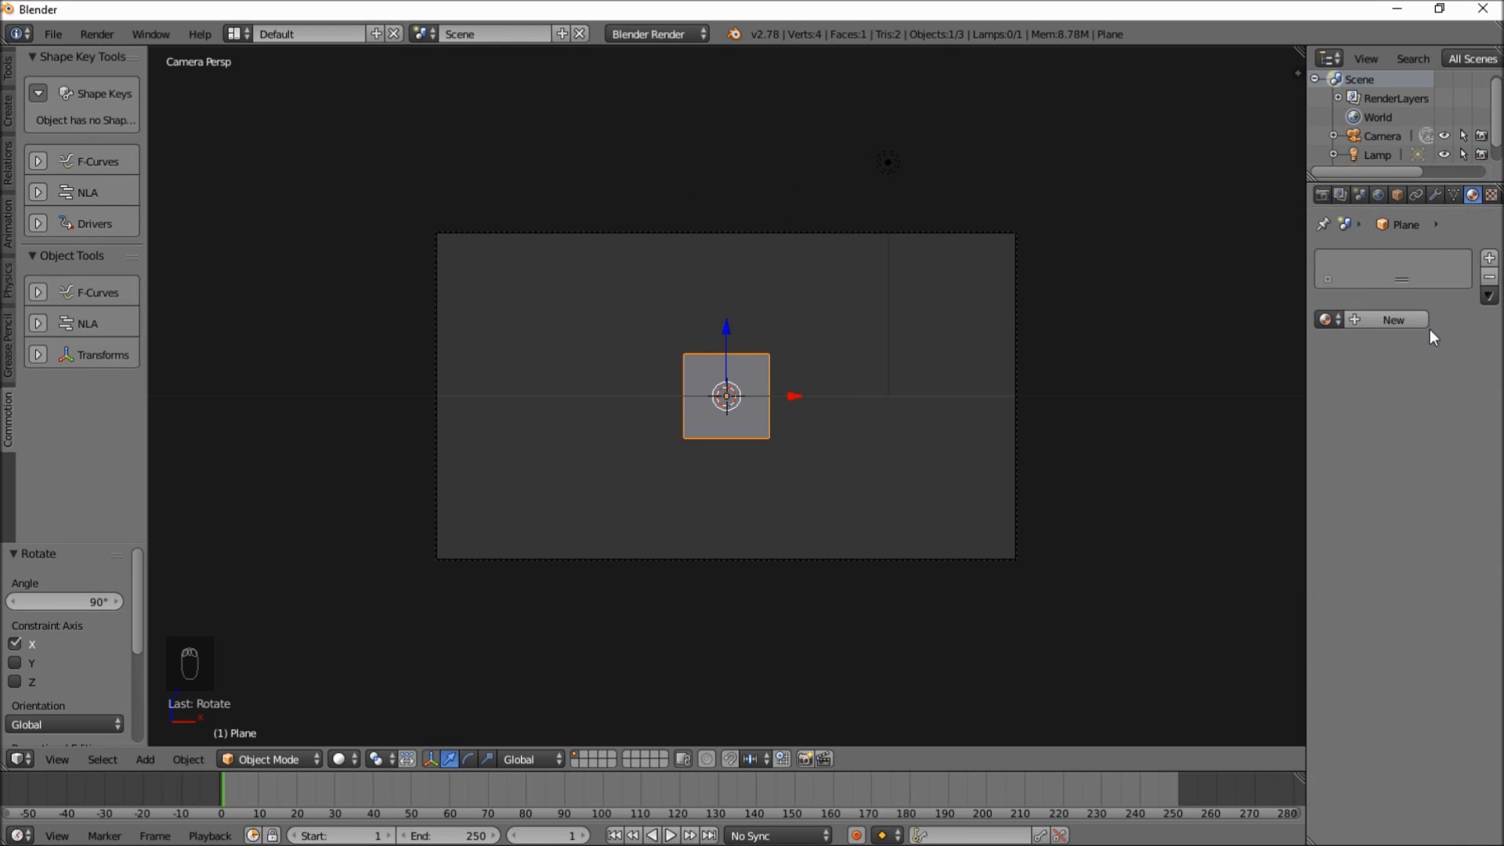
left_click(1388, 318)
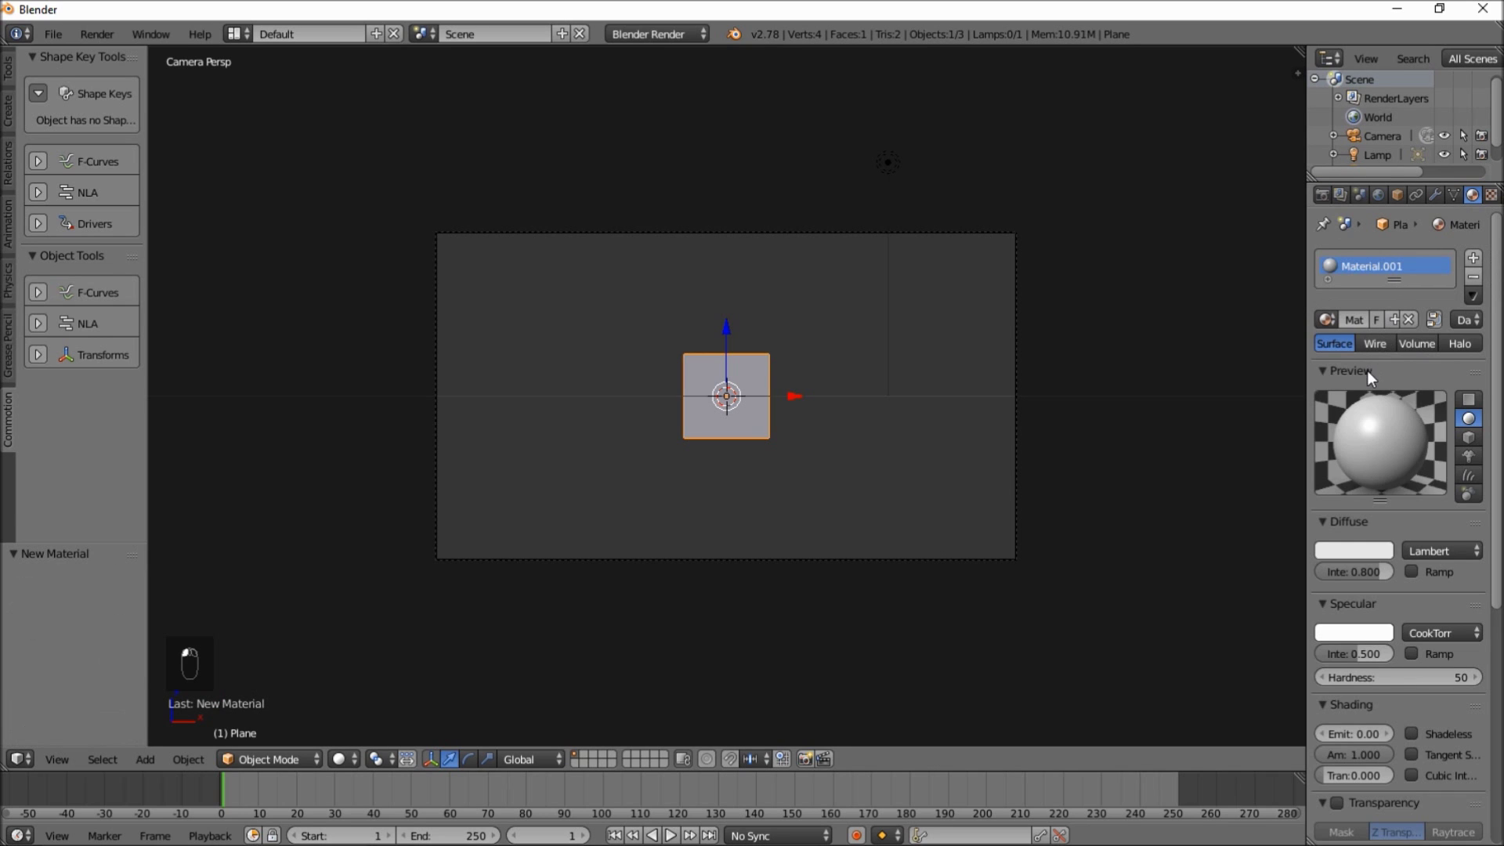
left_click(1360, 735)
type("2")
key("Return")
left_click_drag(1380, 655, 1341, 655)
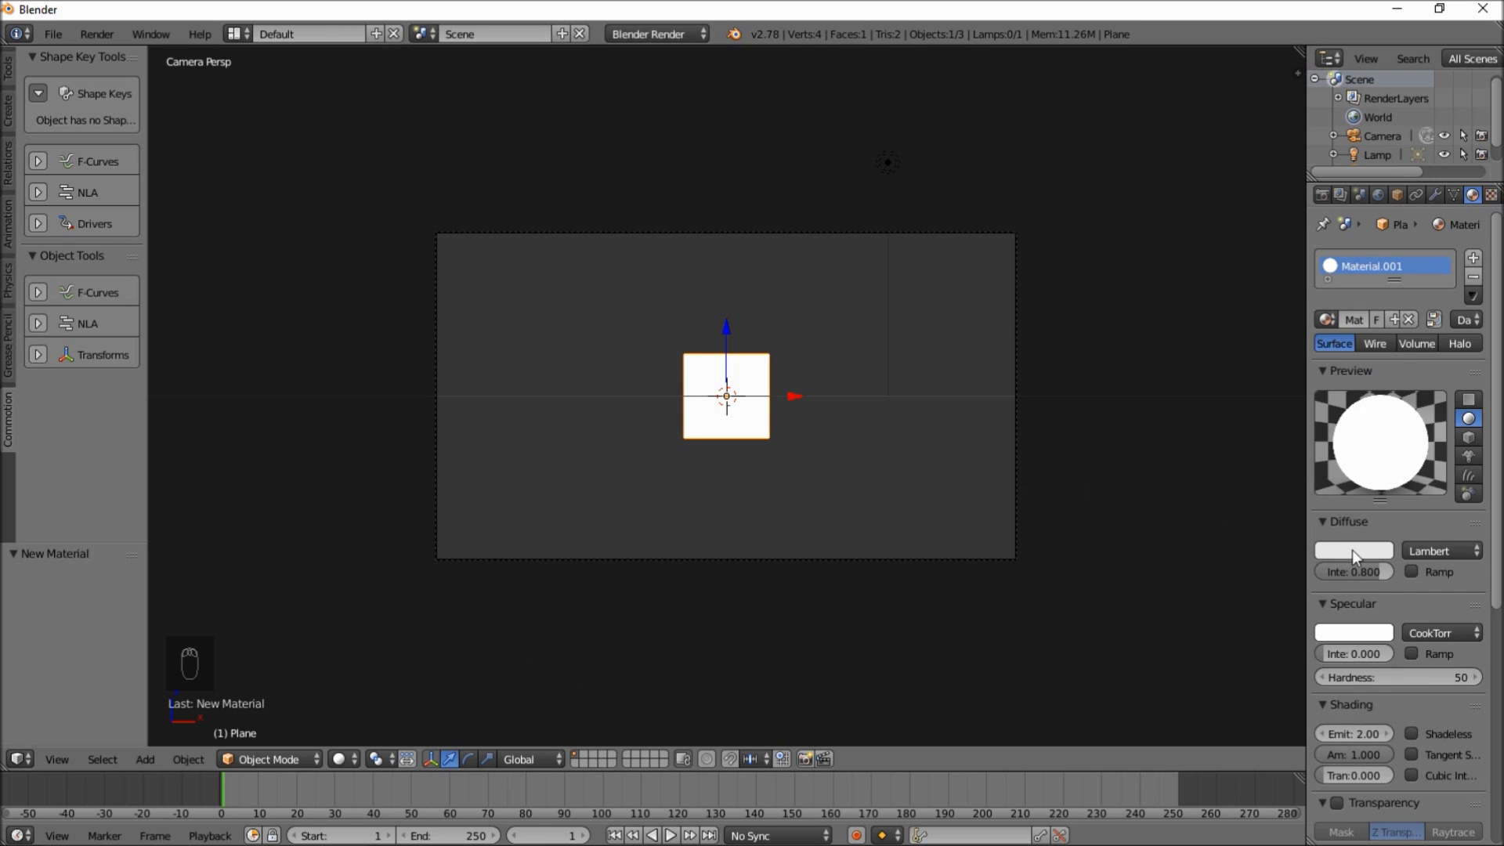
left_click(1356, 551)
left_click_drag(1289, 415, 1277, 435)
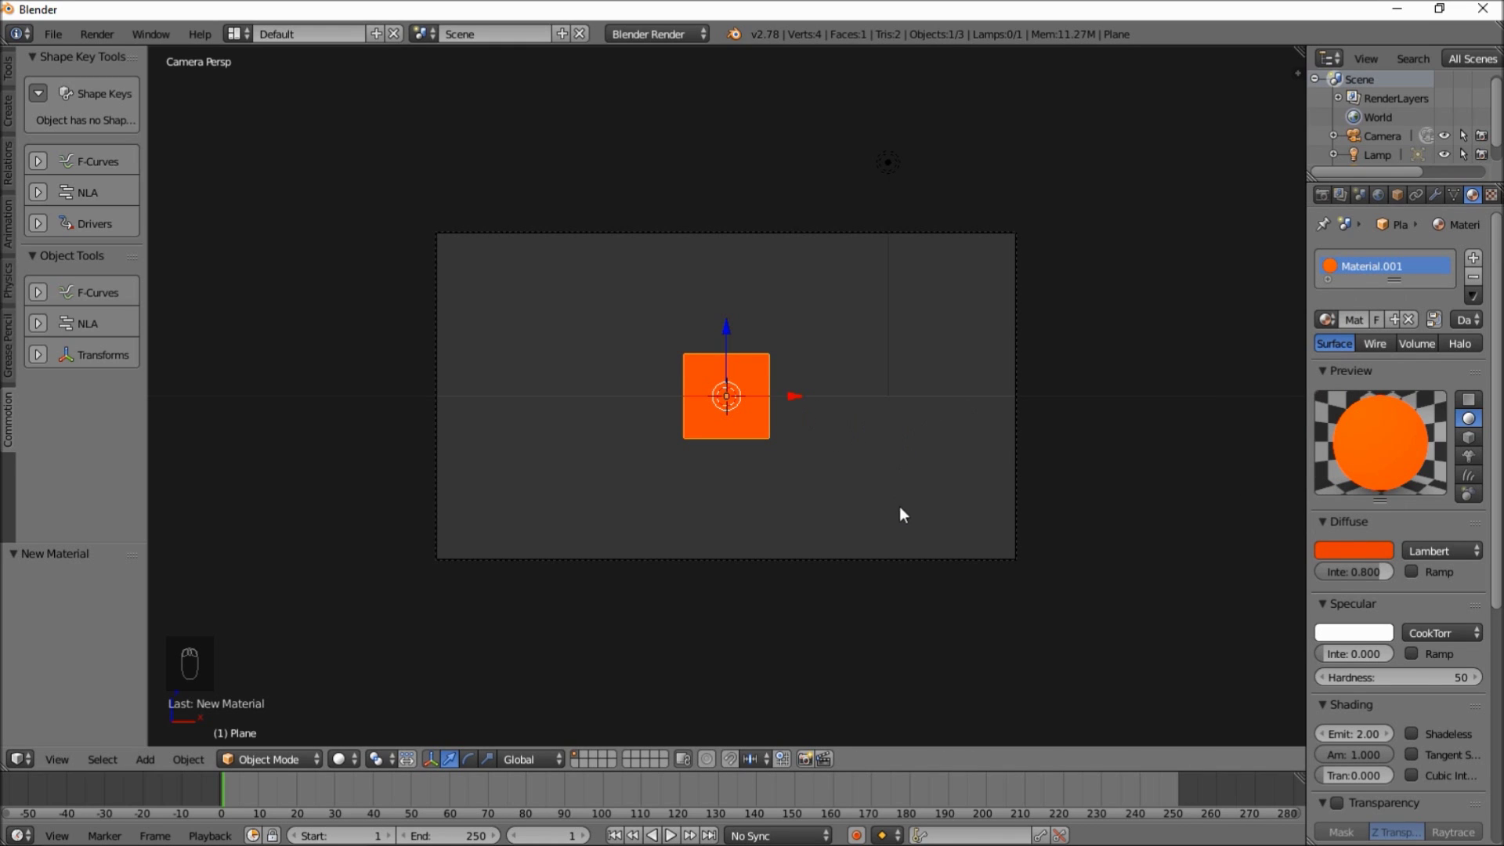
key("shift+d")
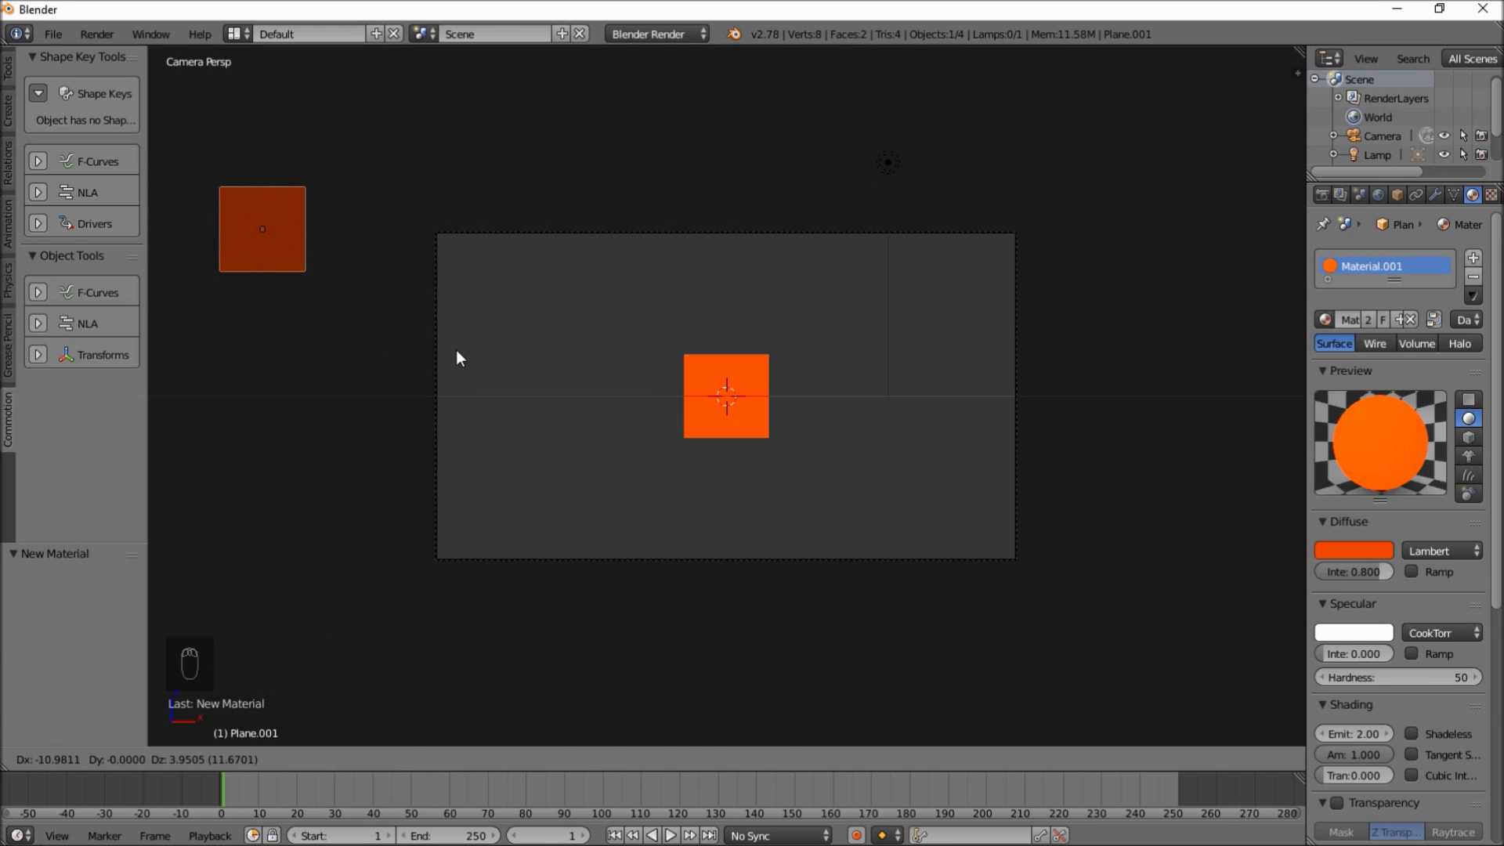
- Park the duplicate at the upper left and move the original plane left and down
left_click(456, 351)
right_click(739, 418)
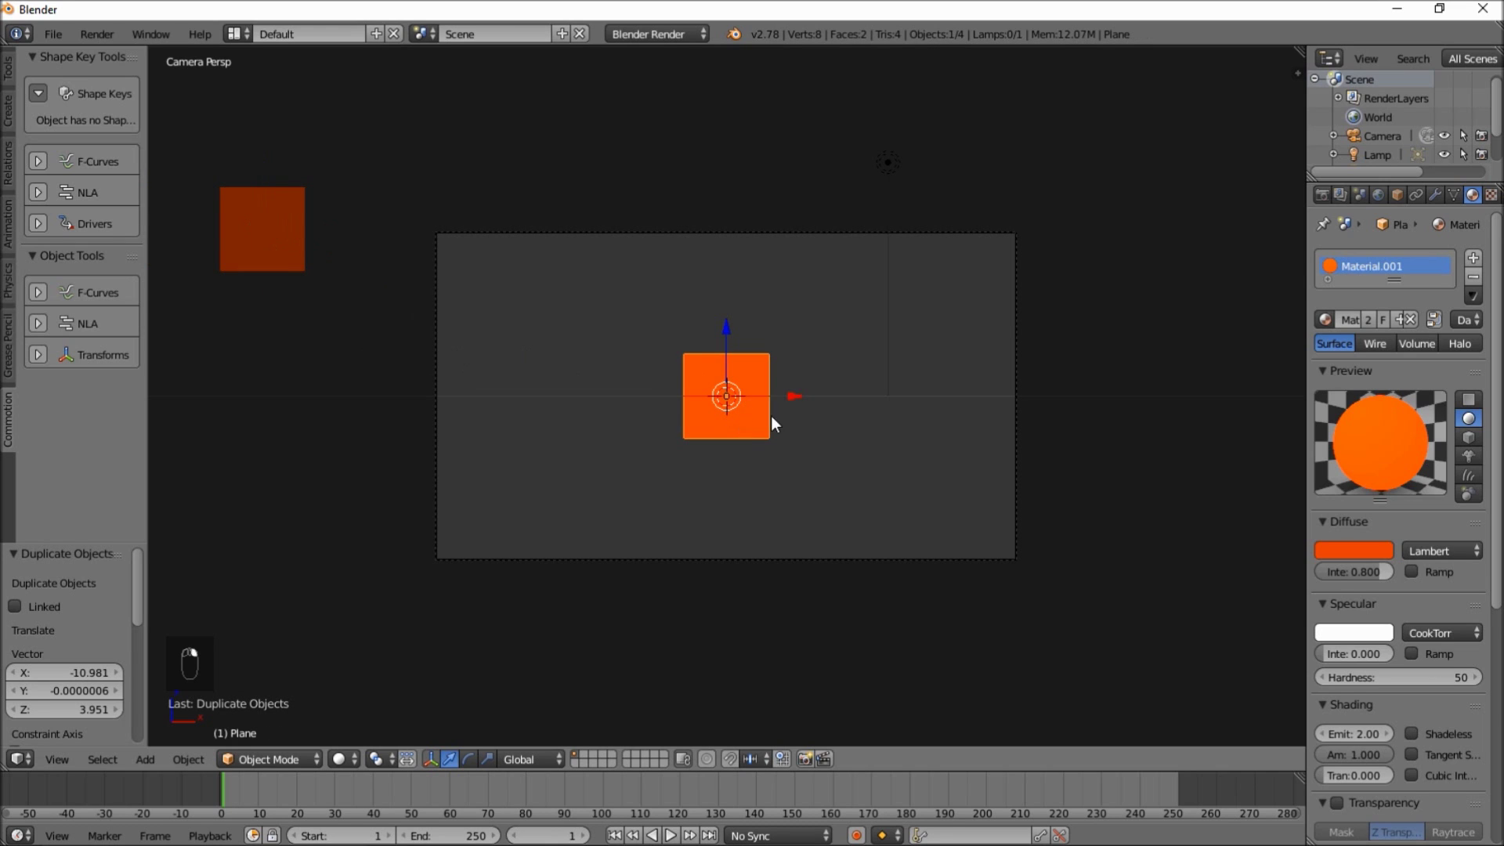
left_click_drag(800, 400, 553, 402)
left_click_drag(475, 322, 482, 448)
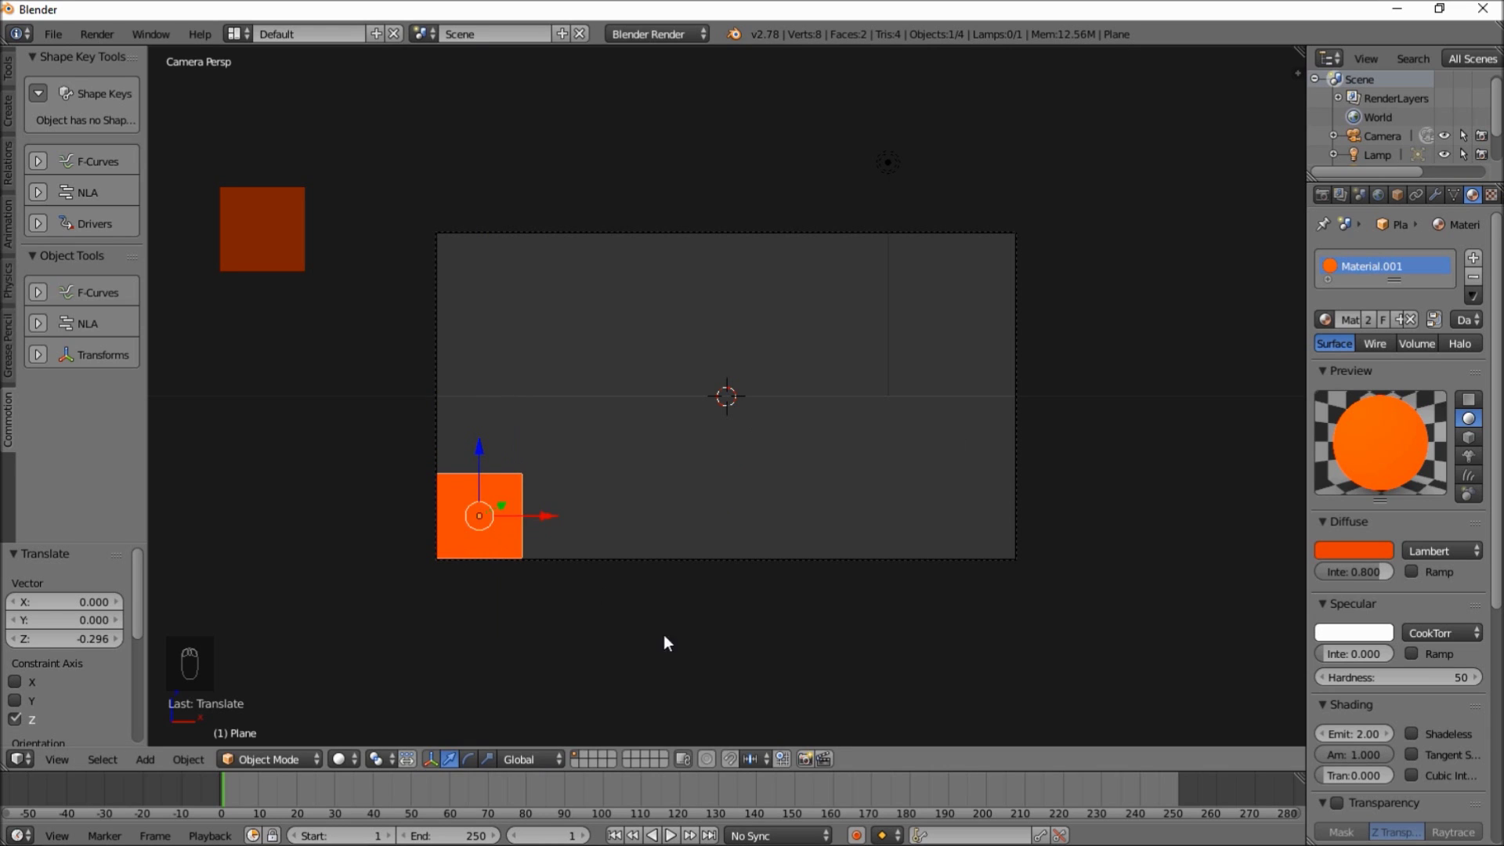
- Scale the original plane to 0.68 and fit it into the frame's bottom-left corner
key("s")
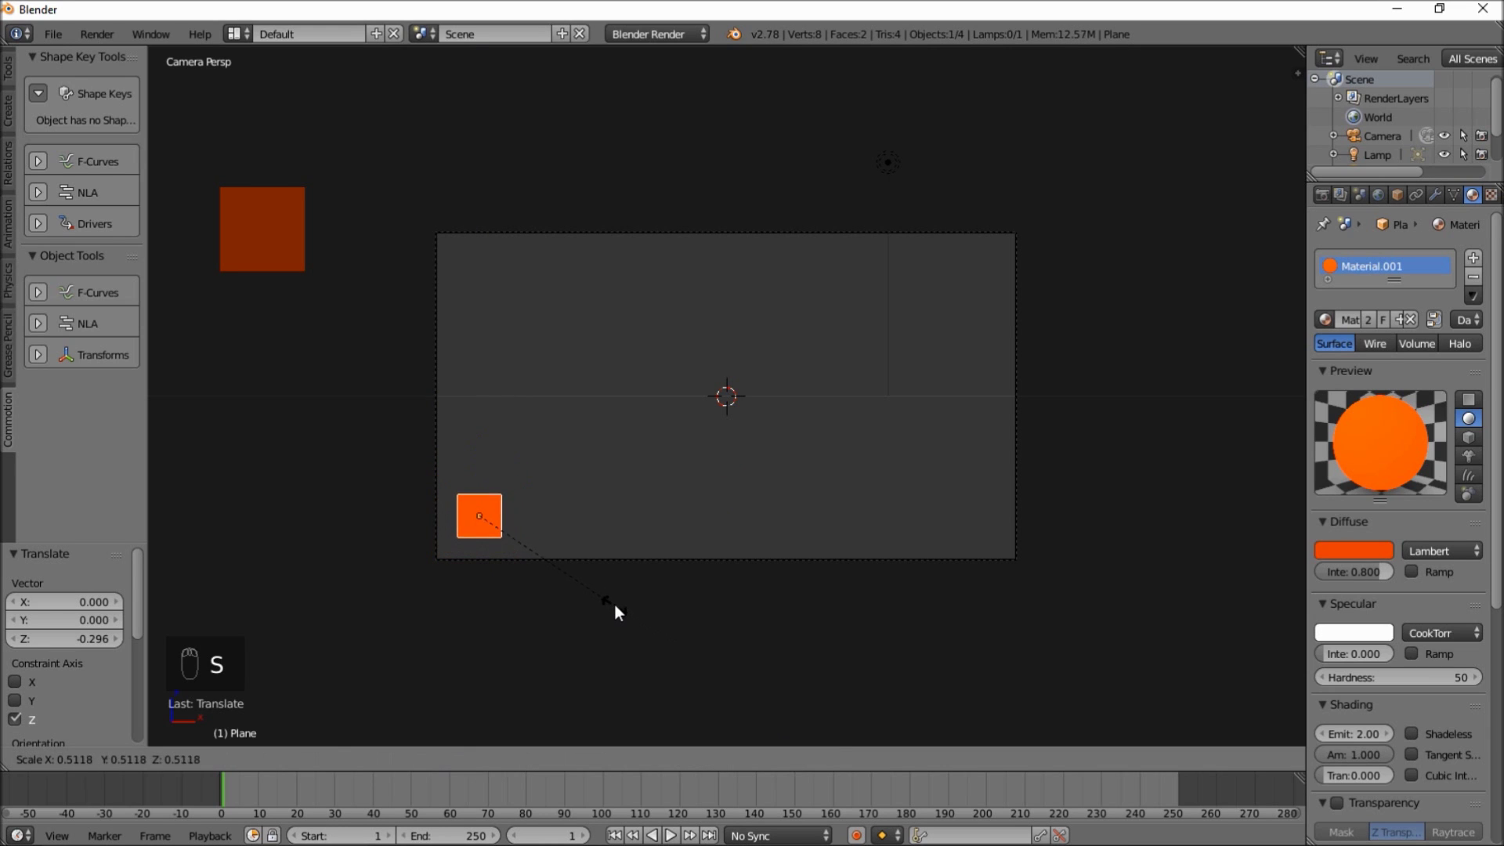
left_click(662, 631)
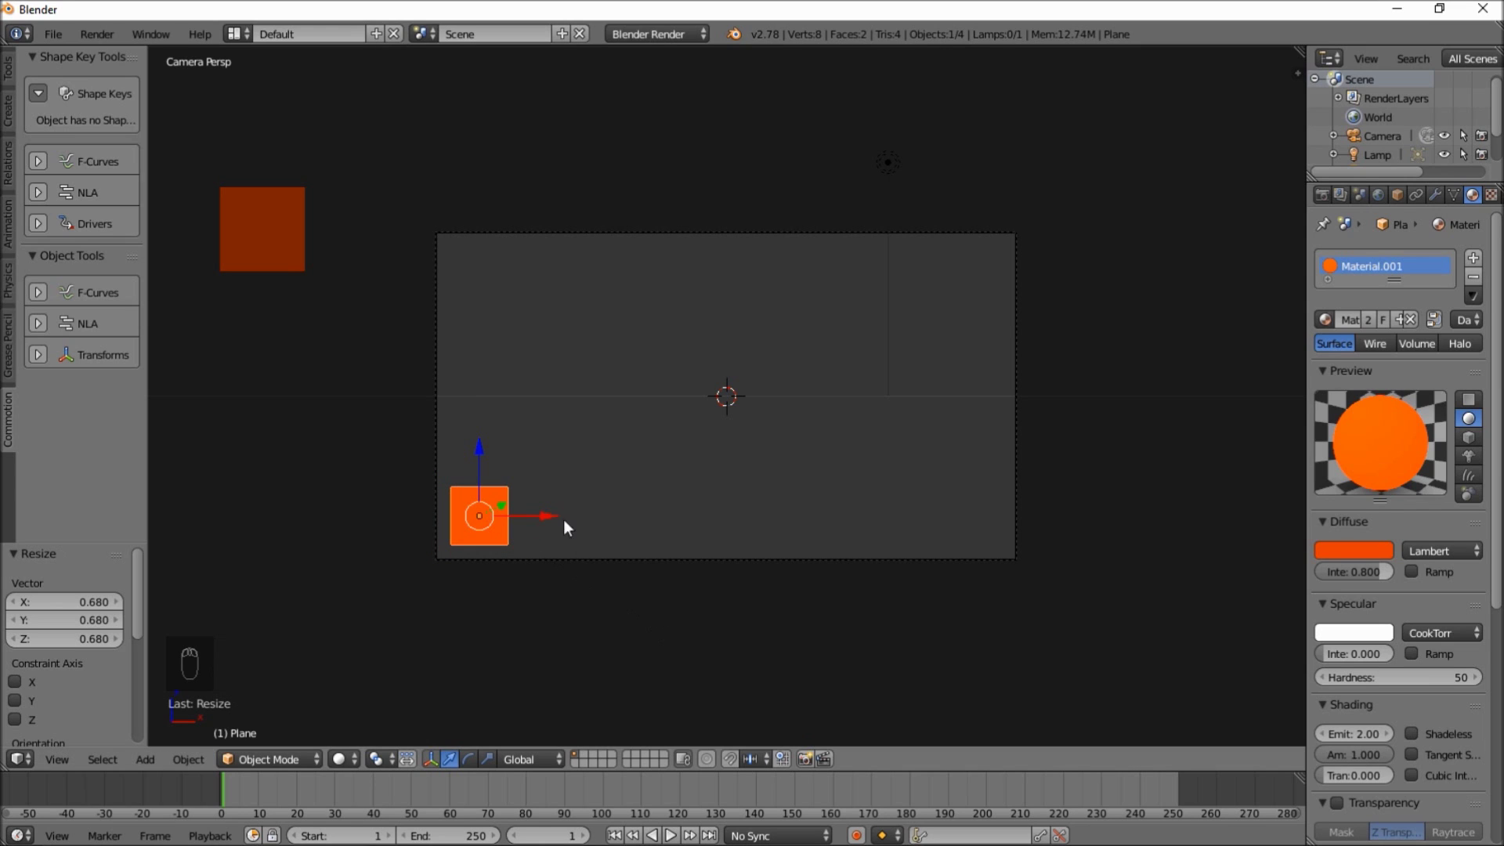
left_click_drag(548, 514, 533, 516)
left_click_drag(470, 454, 464, 452)
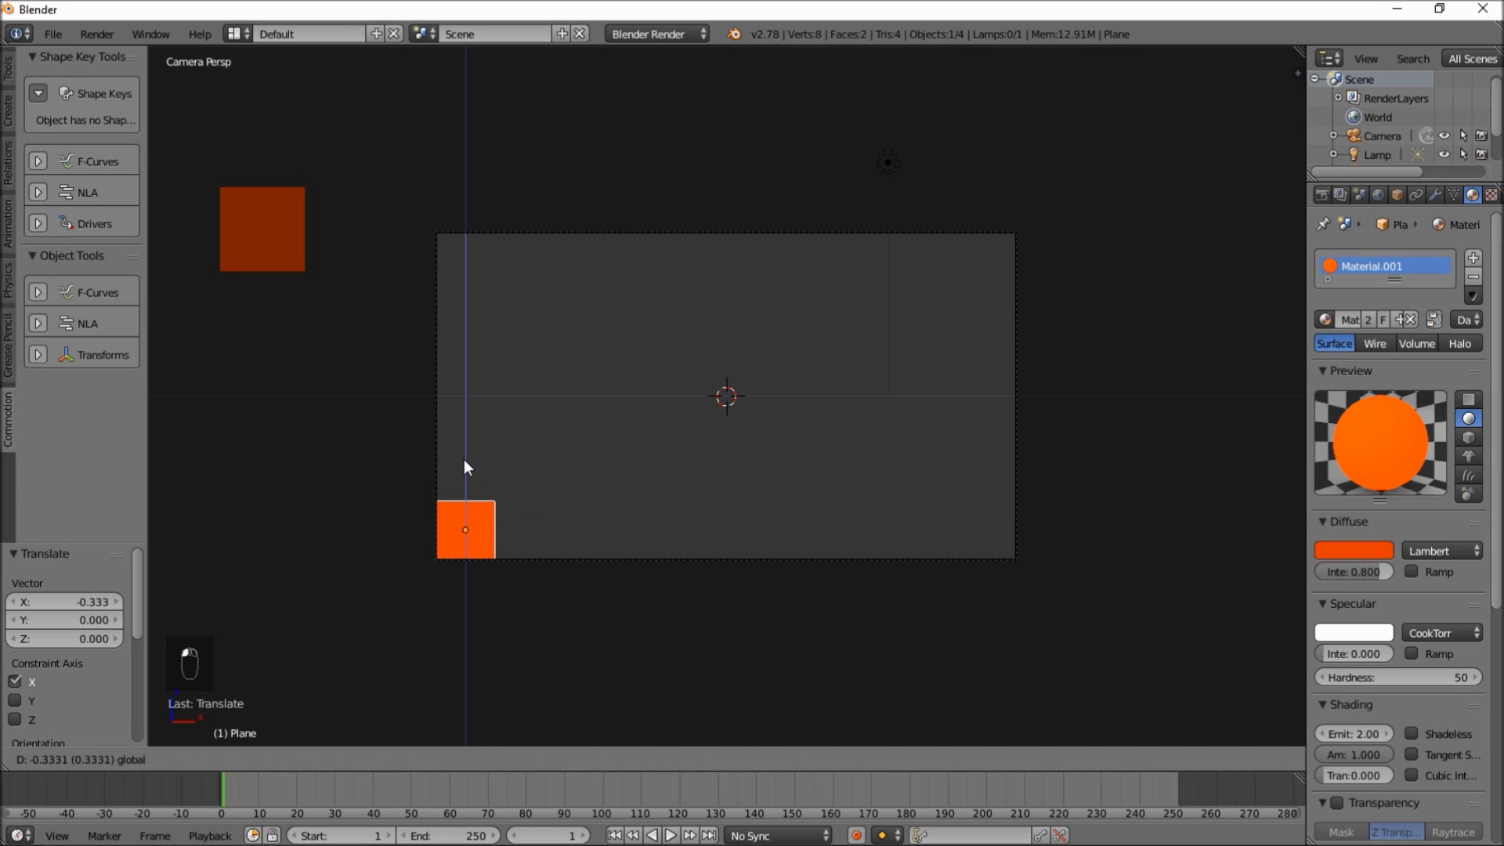
left_click(464, 460)
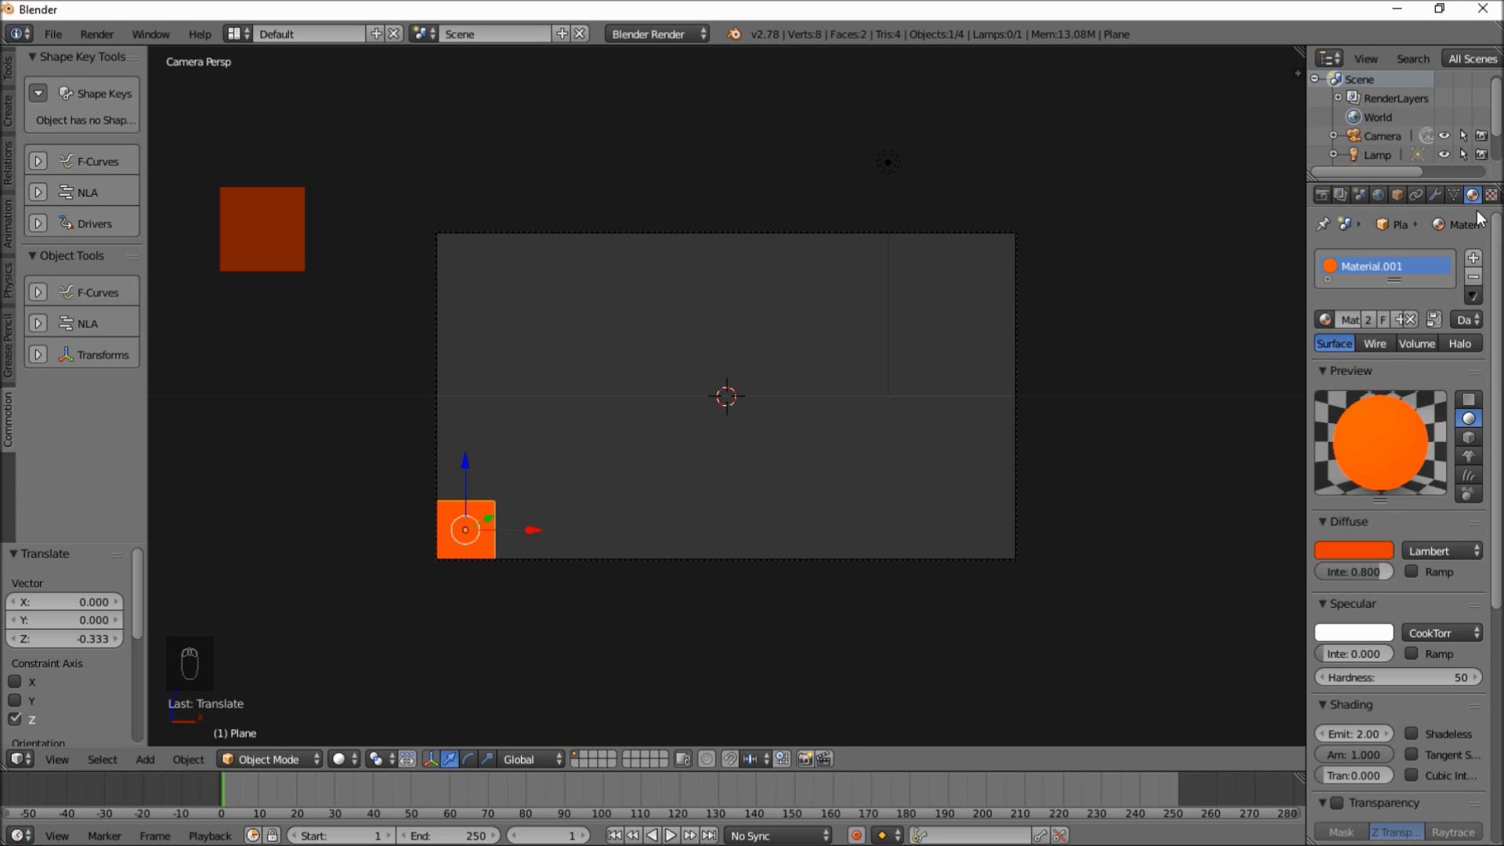
left_click(1431, 194)
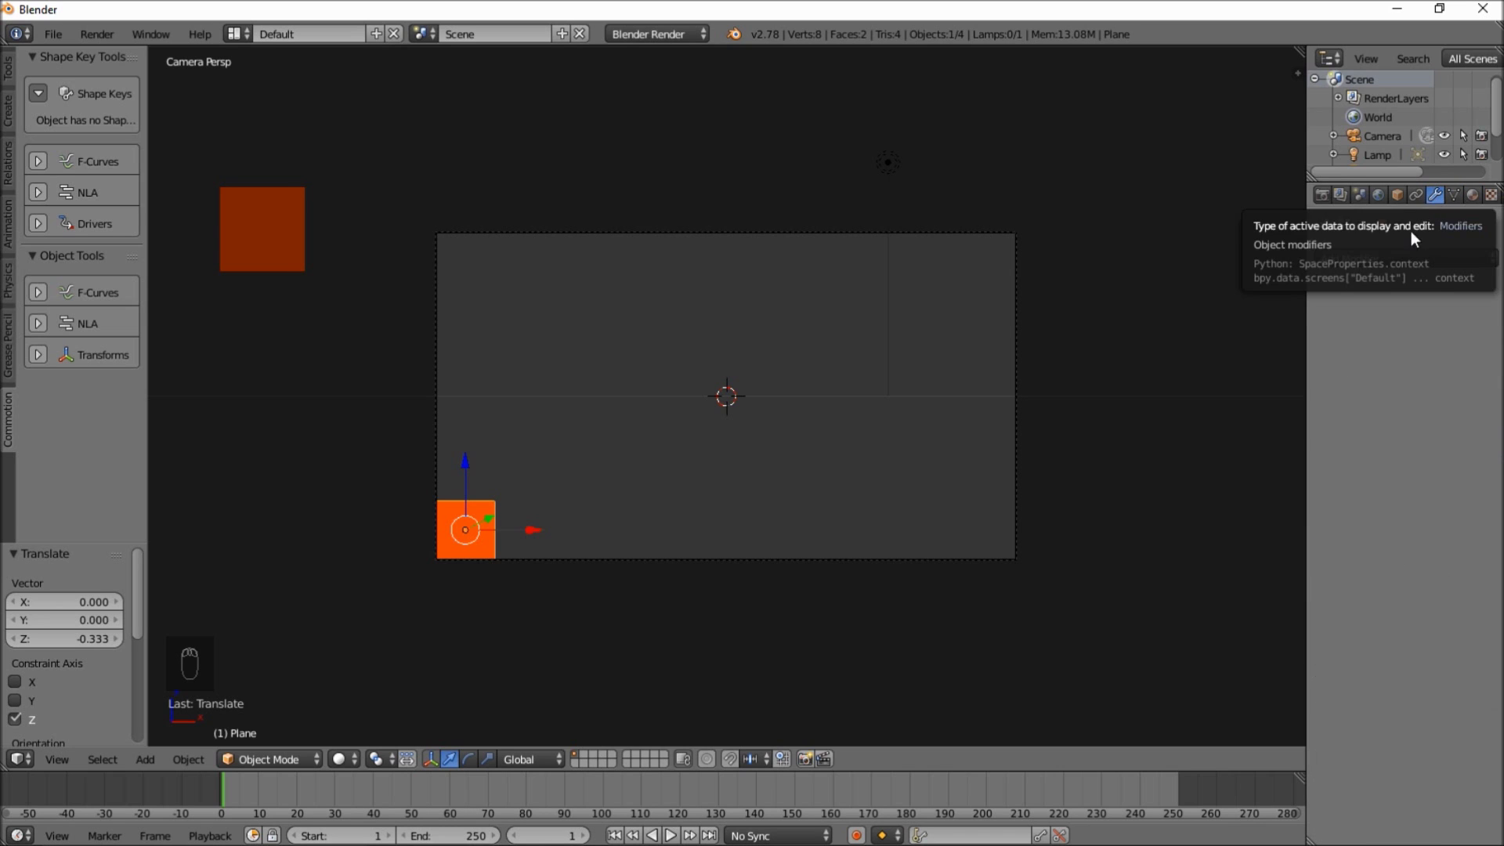
- Add an Array modifier with Count 10 to the small orange square
left_click(1368, 259)
left_click(1182, 305)
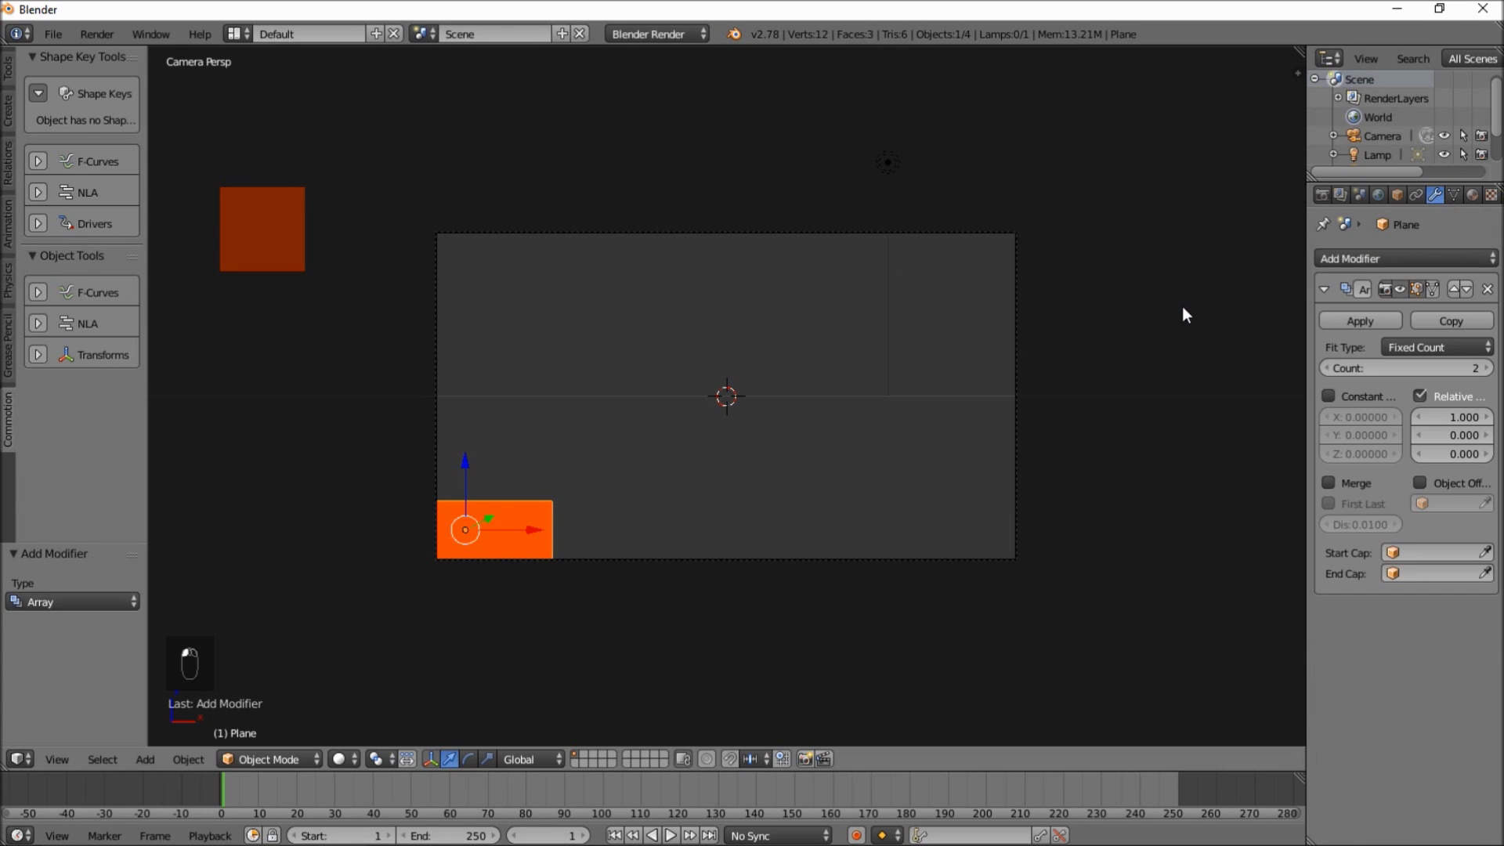
left_click(1418, 366)
left_click_drag(1418, 367, 1481, 368)
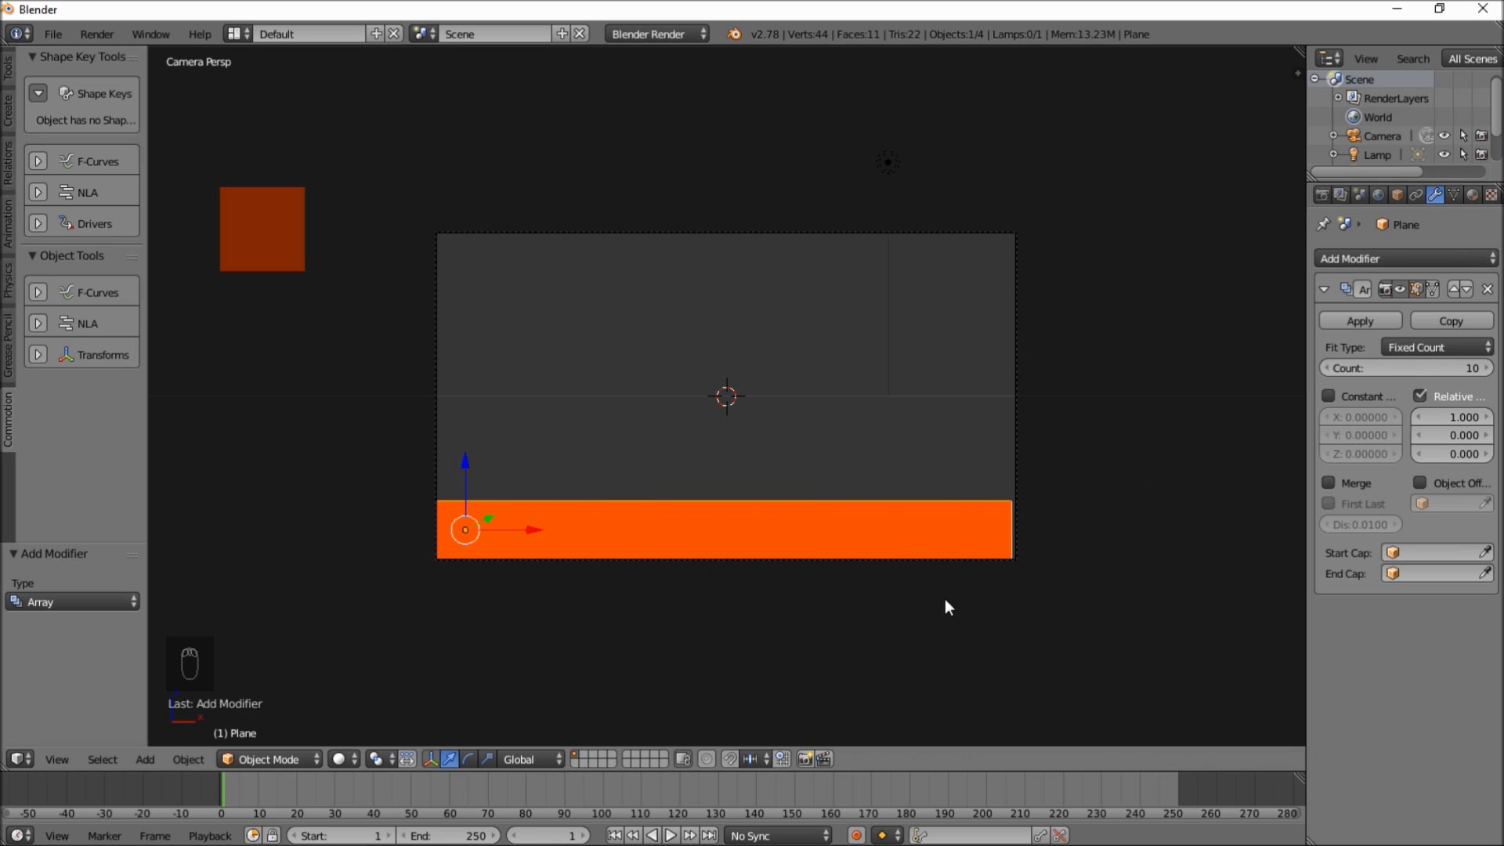
scroll(1022, 537, "up", 2)
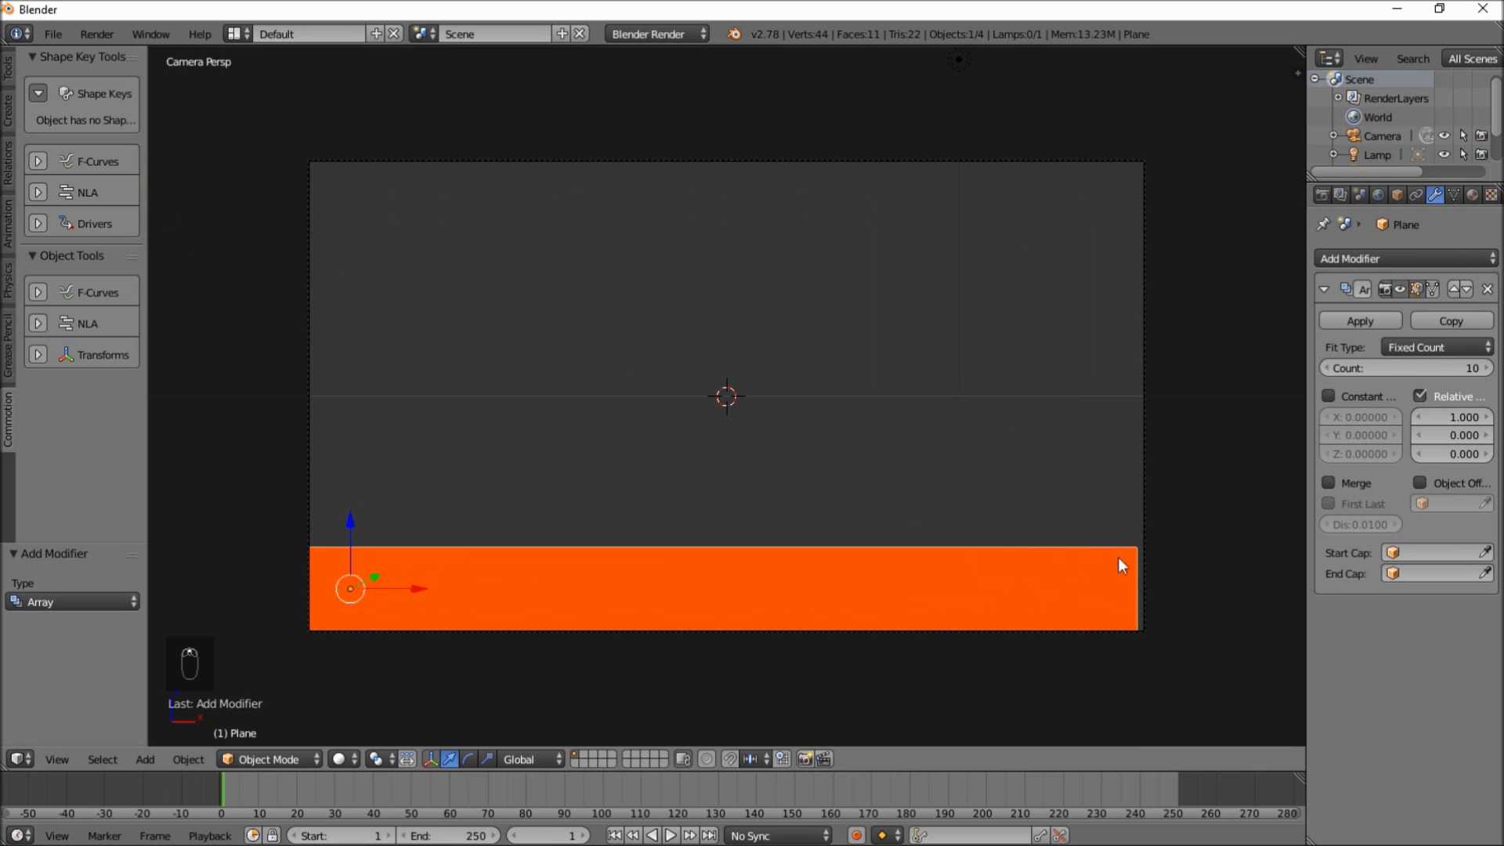
- Scale the strip to 1.008, check it in wireframe, then return to Solid shading
key("s")
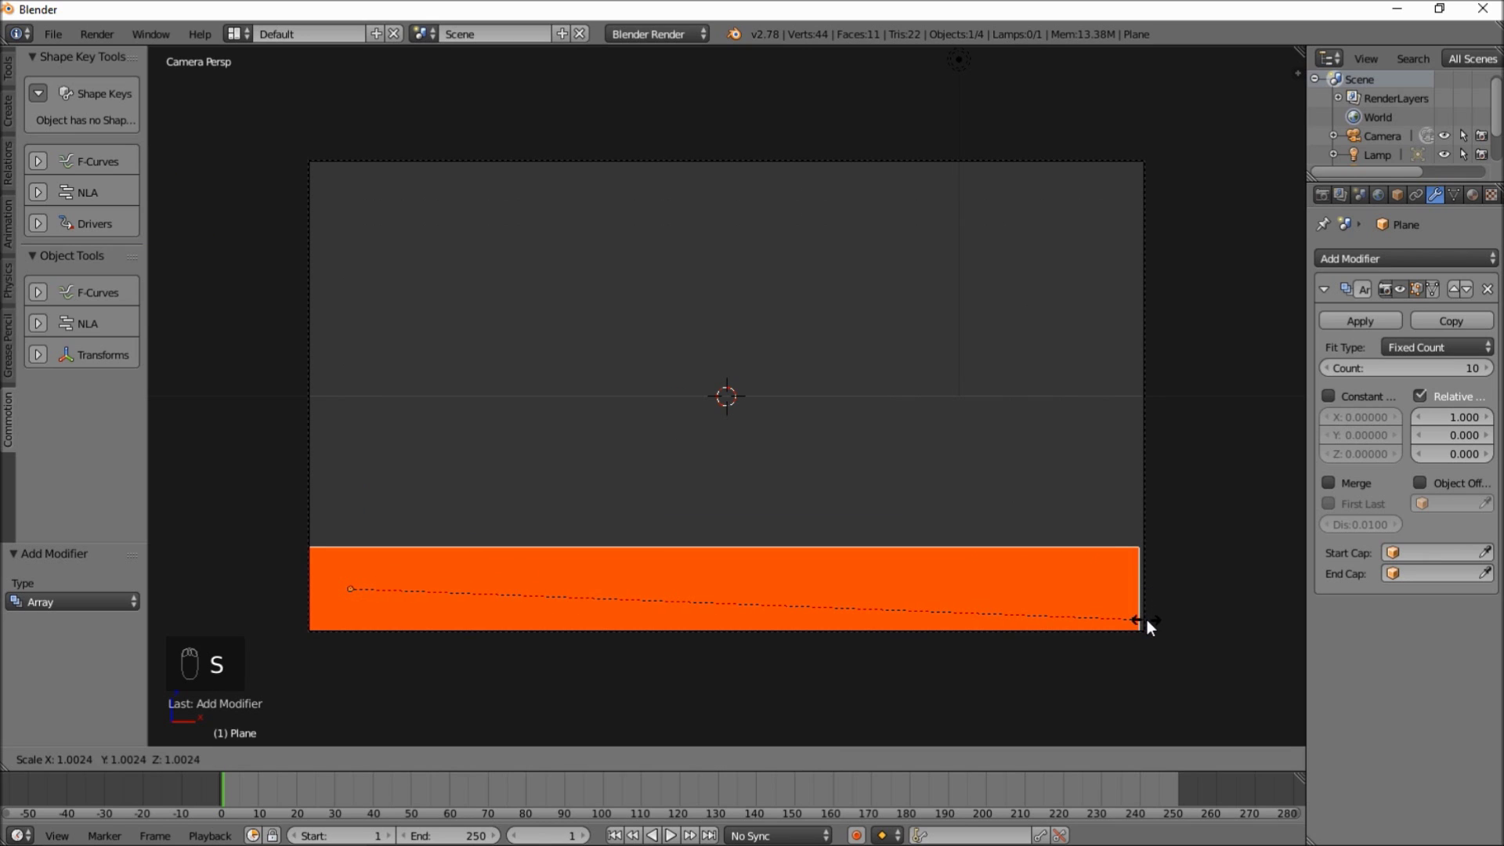
left_click(1150, 621)
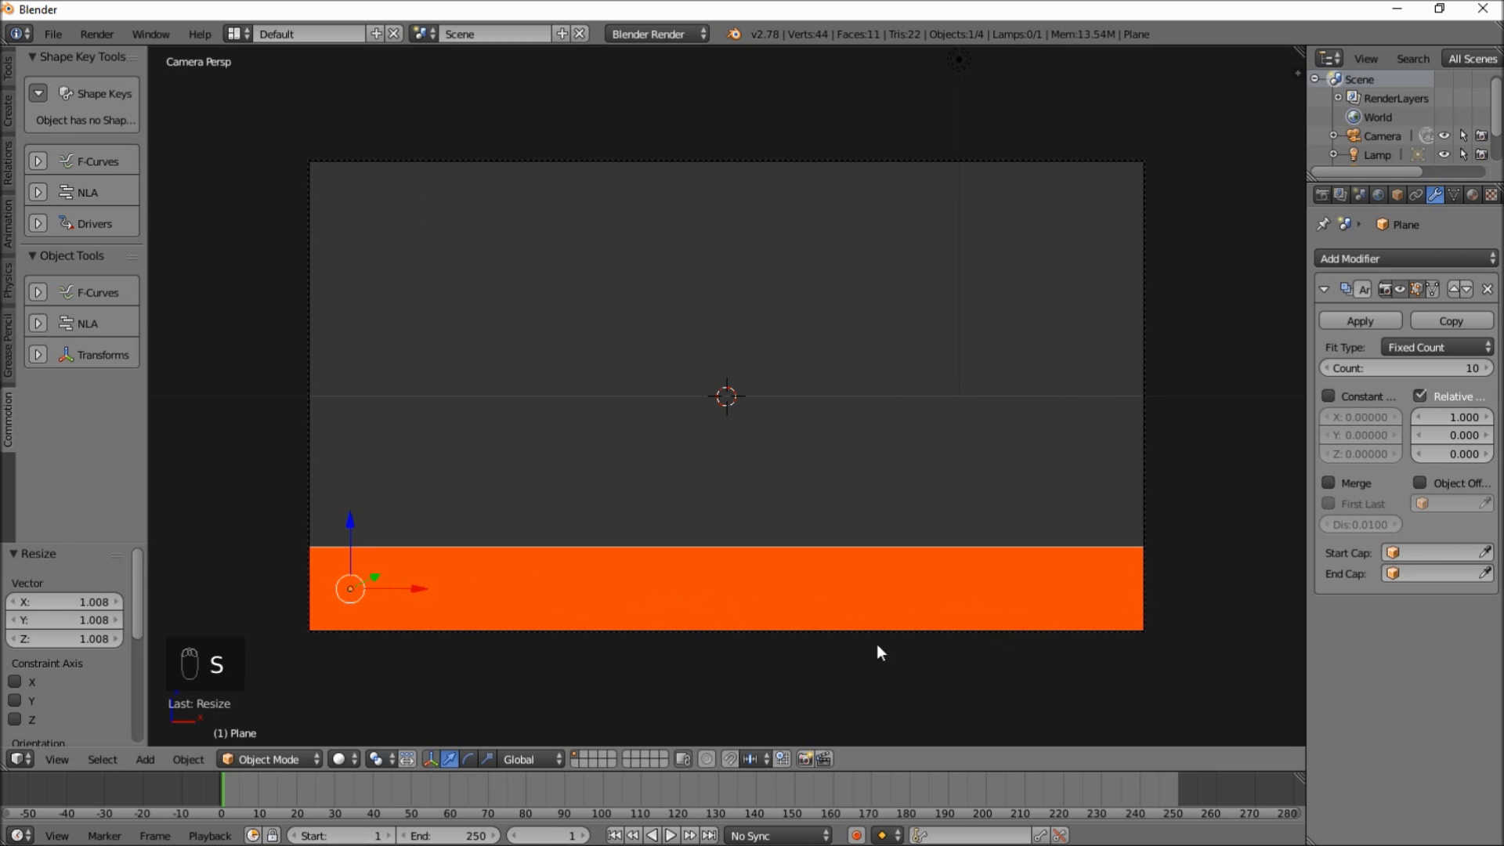
key("z")
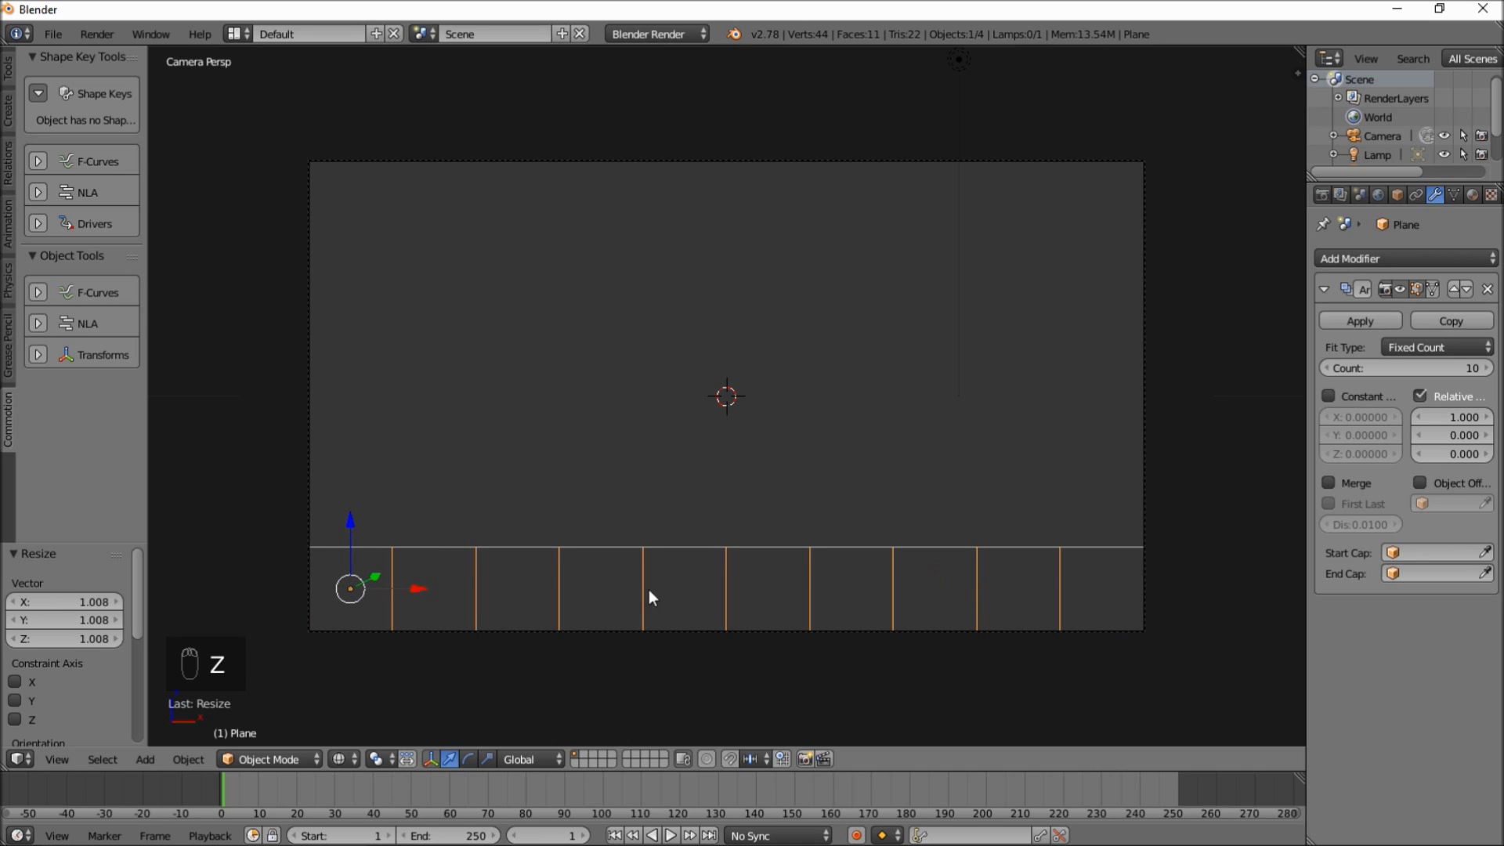
left_click(345, 759)
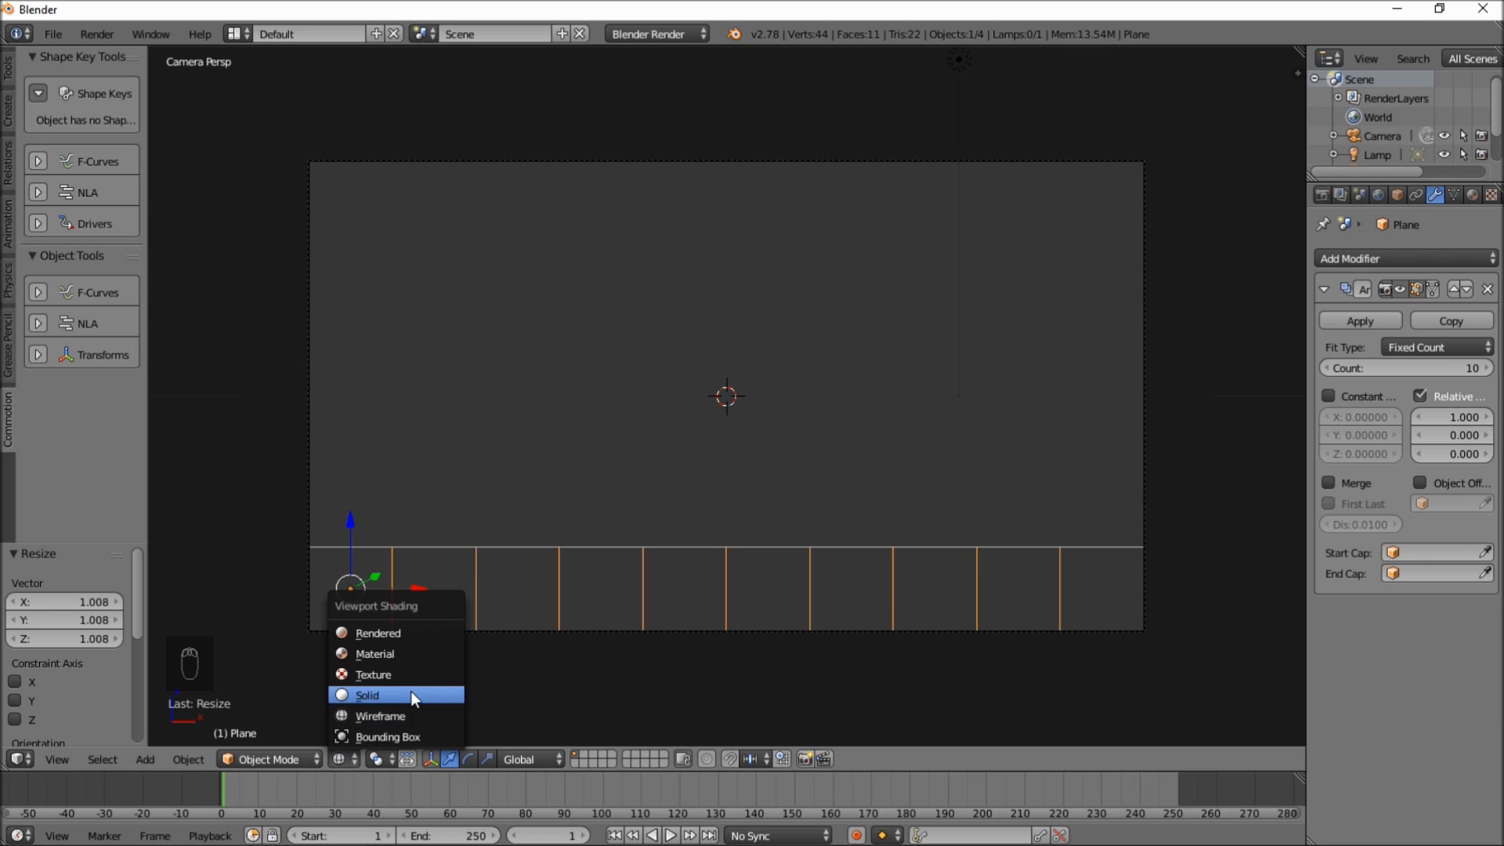
left_click(350, 758)
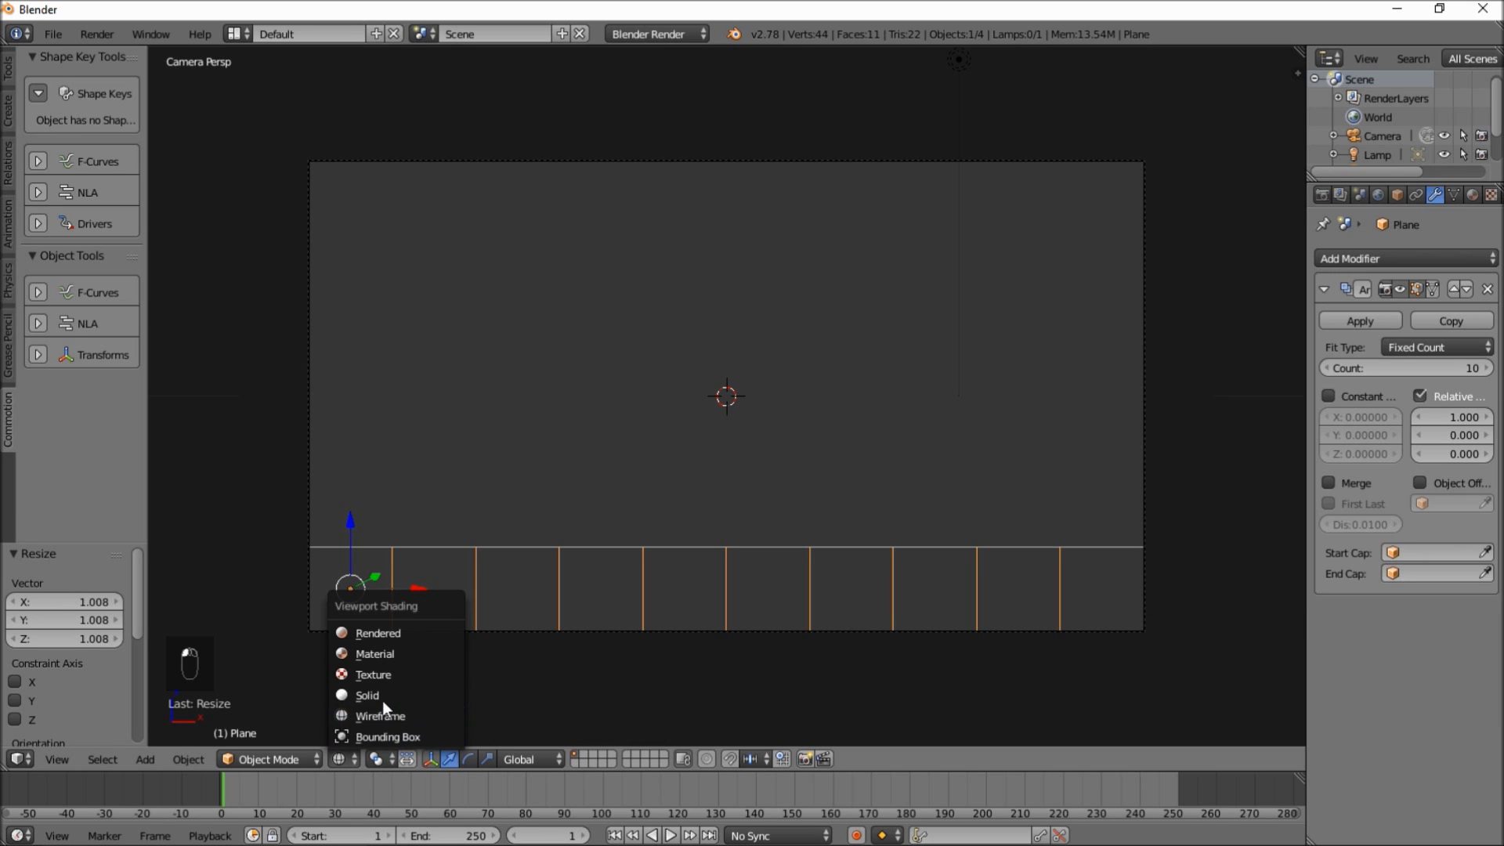
left_click(407, 703)
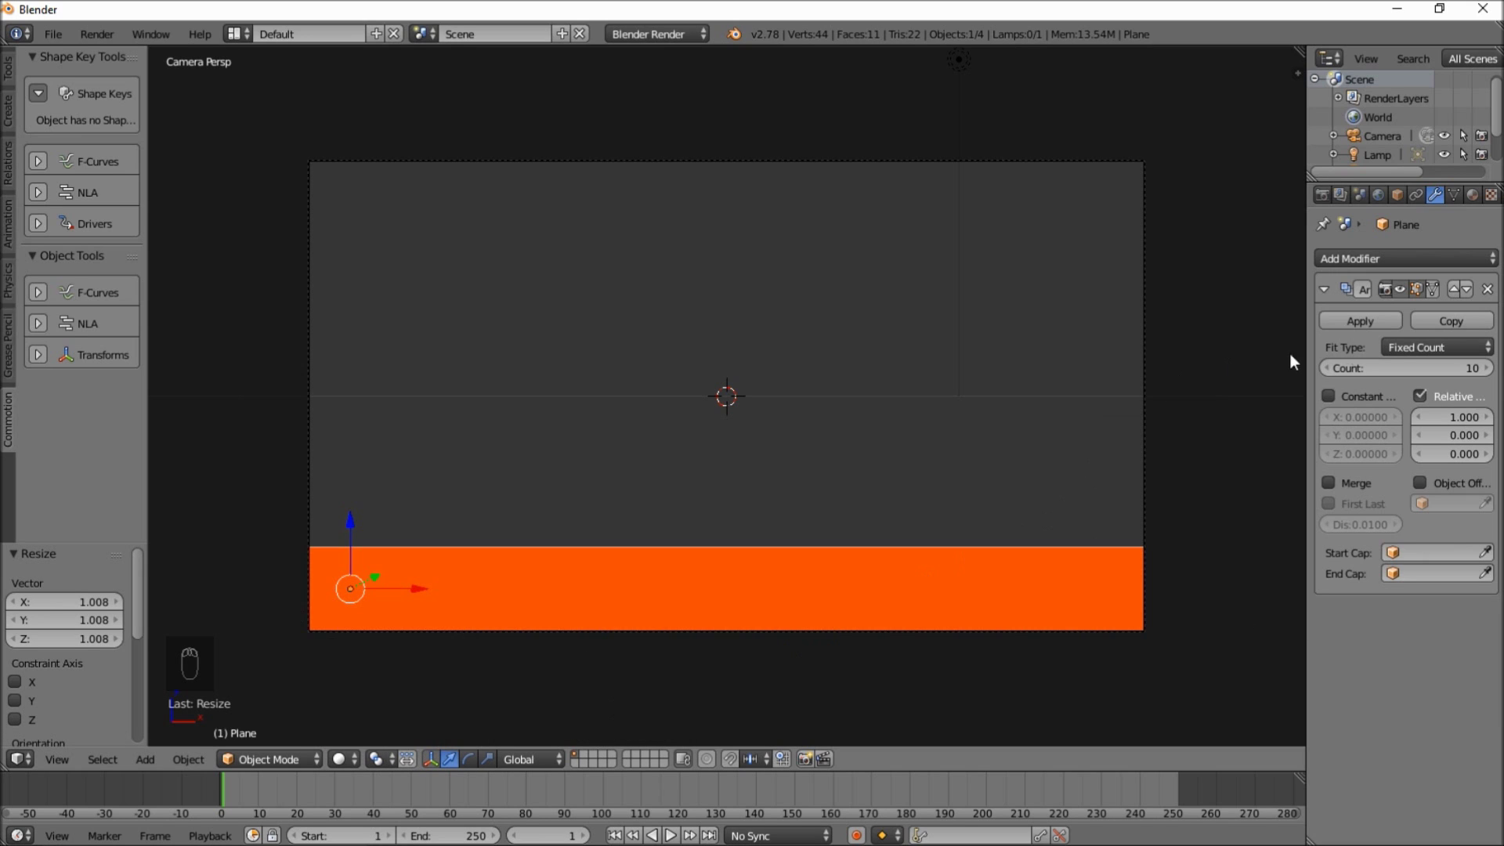
- Copy the Array modifier and set the copy to Constant Offset Y 1.99 with Count 6
left_click(1447, 321)
scroll(1459, 623, "down", 3)
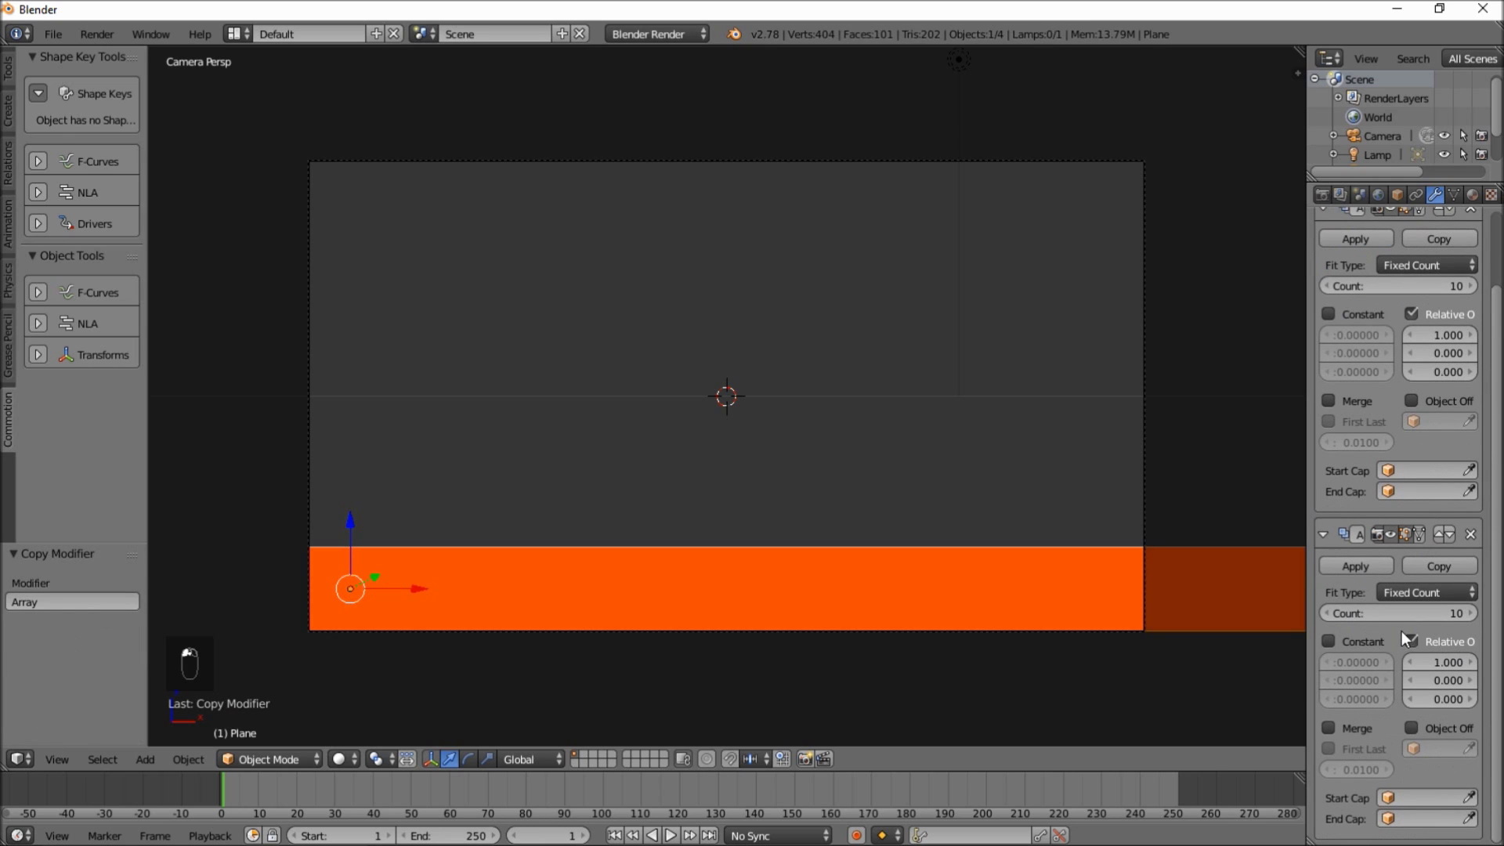
left_click(1411, 640)
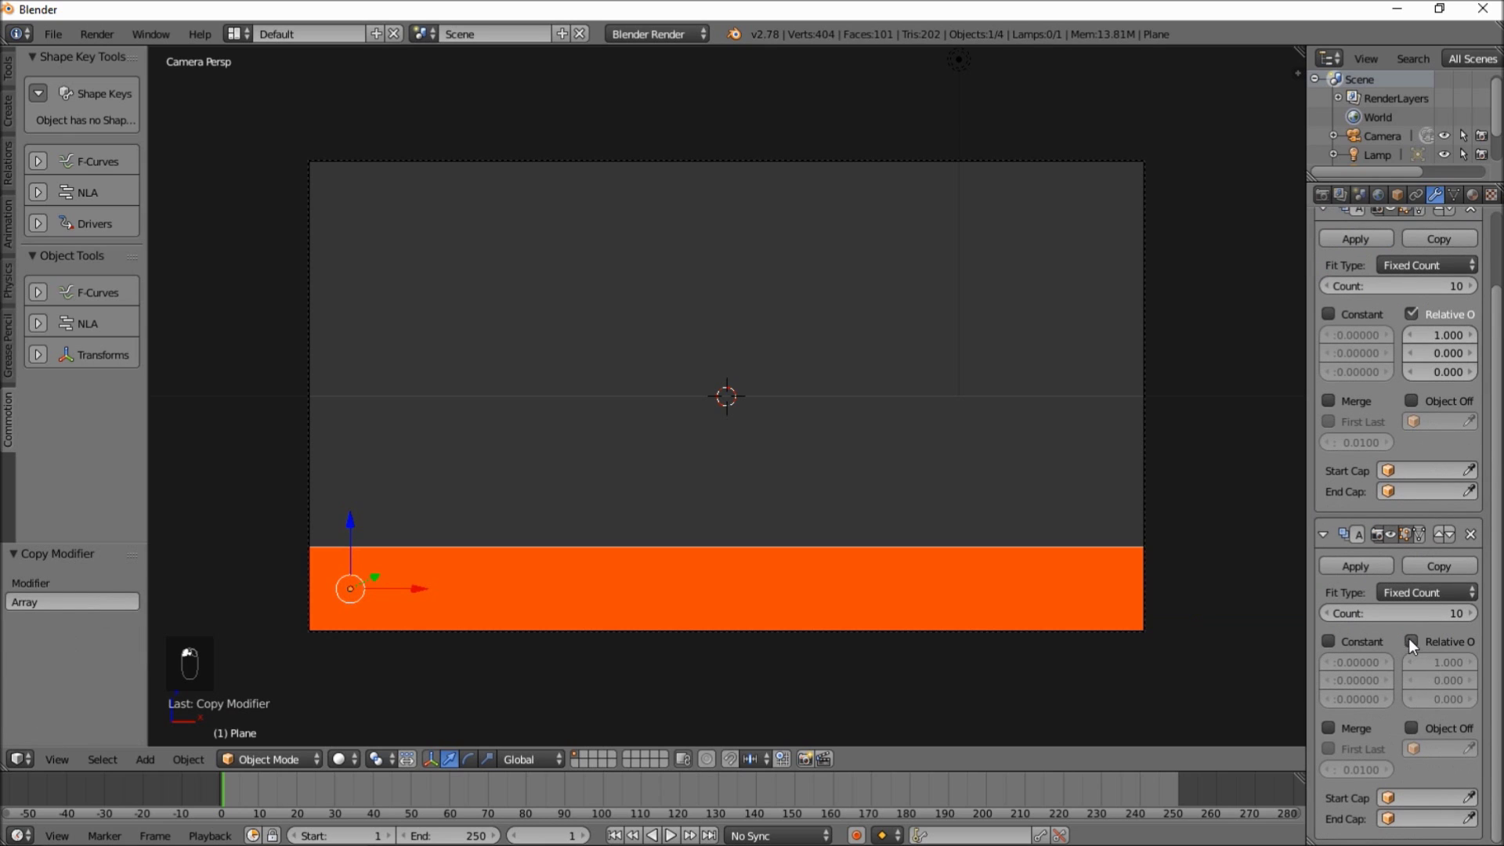
left_click(1347, 641)
mouse_move(1345, 686)
left_mouse_down()
mouse_move(1402, 686)
mouse_move(1233, 680)
mouse_move(1406, 680)
mouse_move(1352, 680)
left_mouse_up()
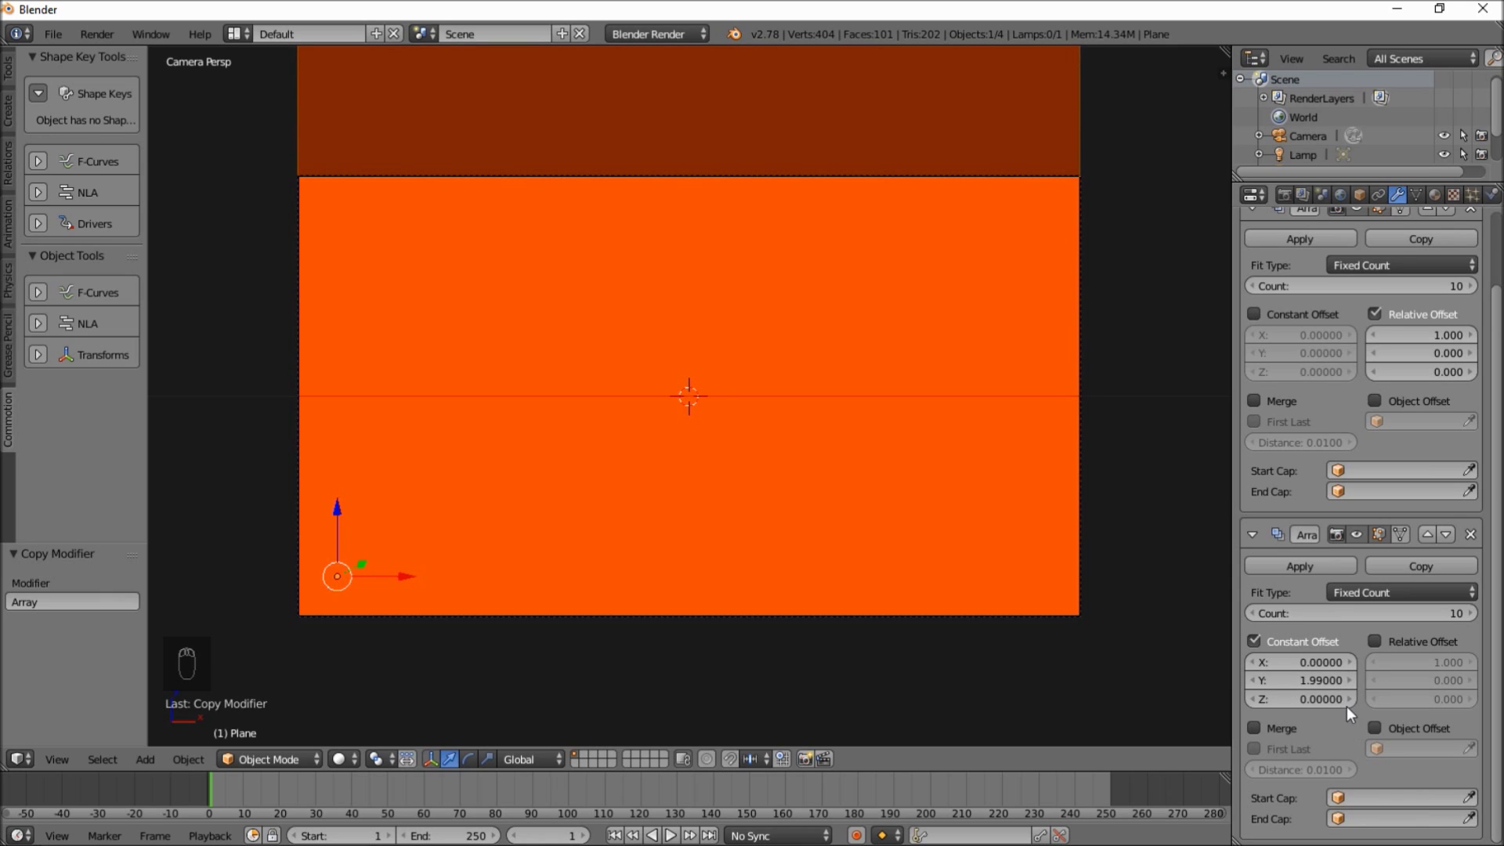
mouse_move(1403, 610)
left_mouse_down()
mouse_move(1363, 610)
mouse_move(1386, 610)
left_mouse_up()
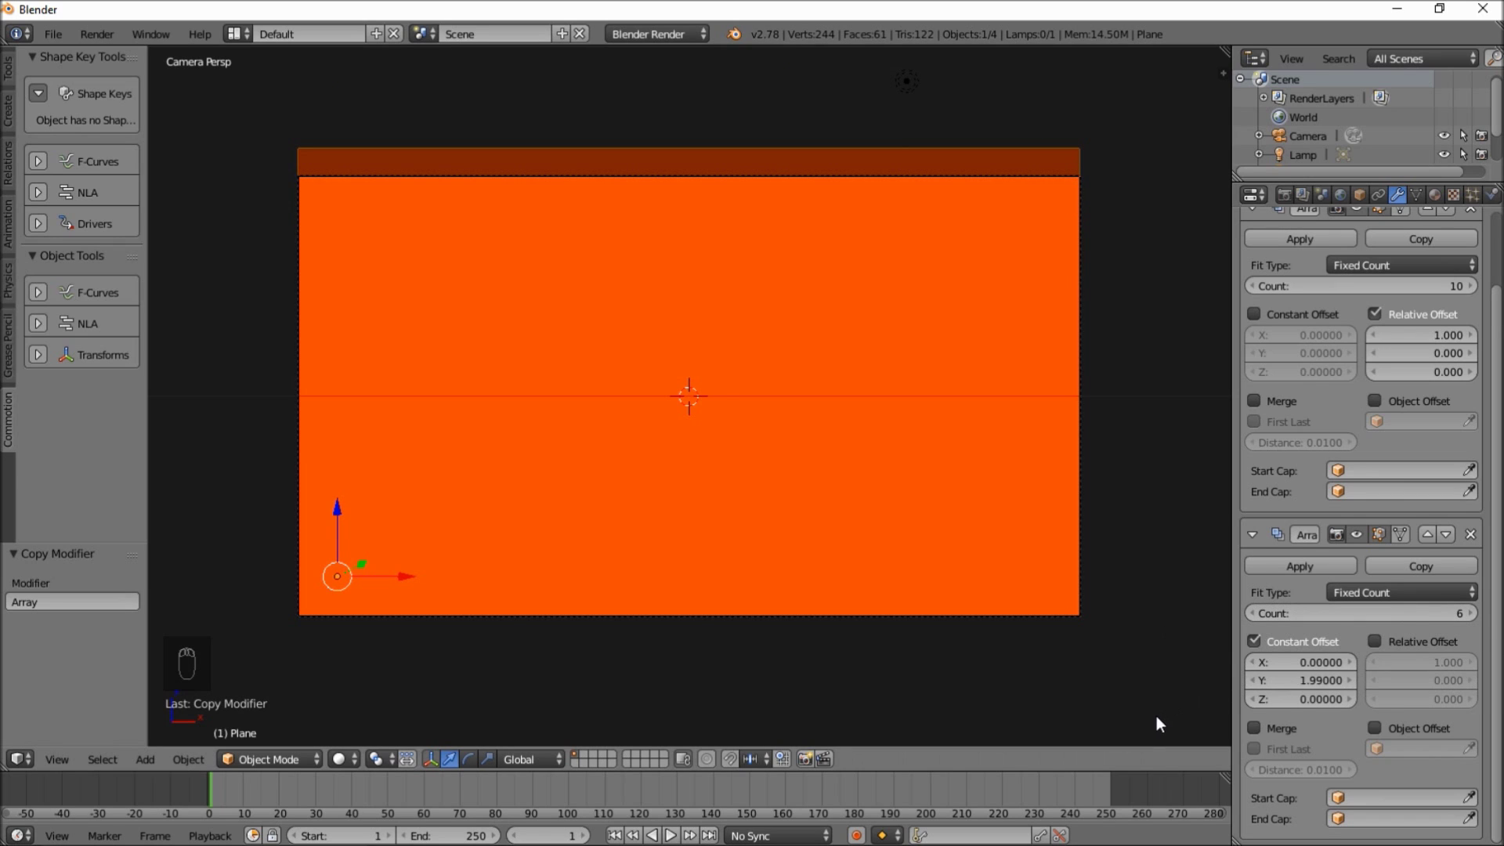
- Duplicate the arrayed orange grid and park the copy, Plane.002, at the upper left
scroll(449, 387, "down", 3)
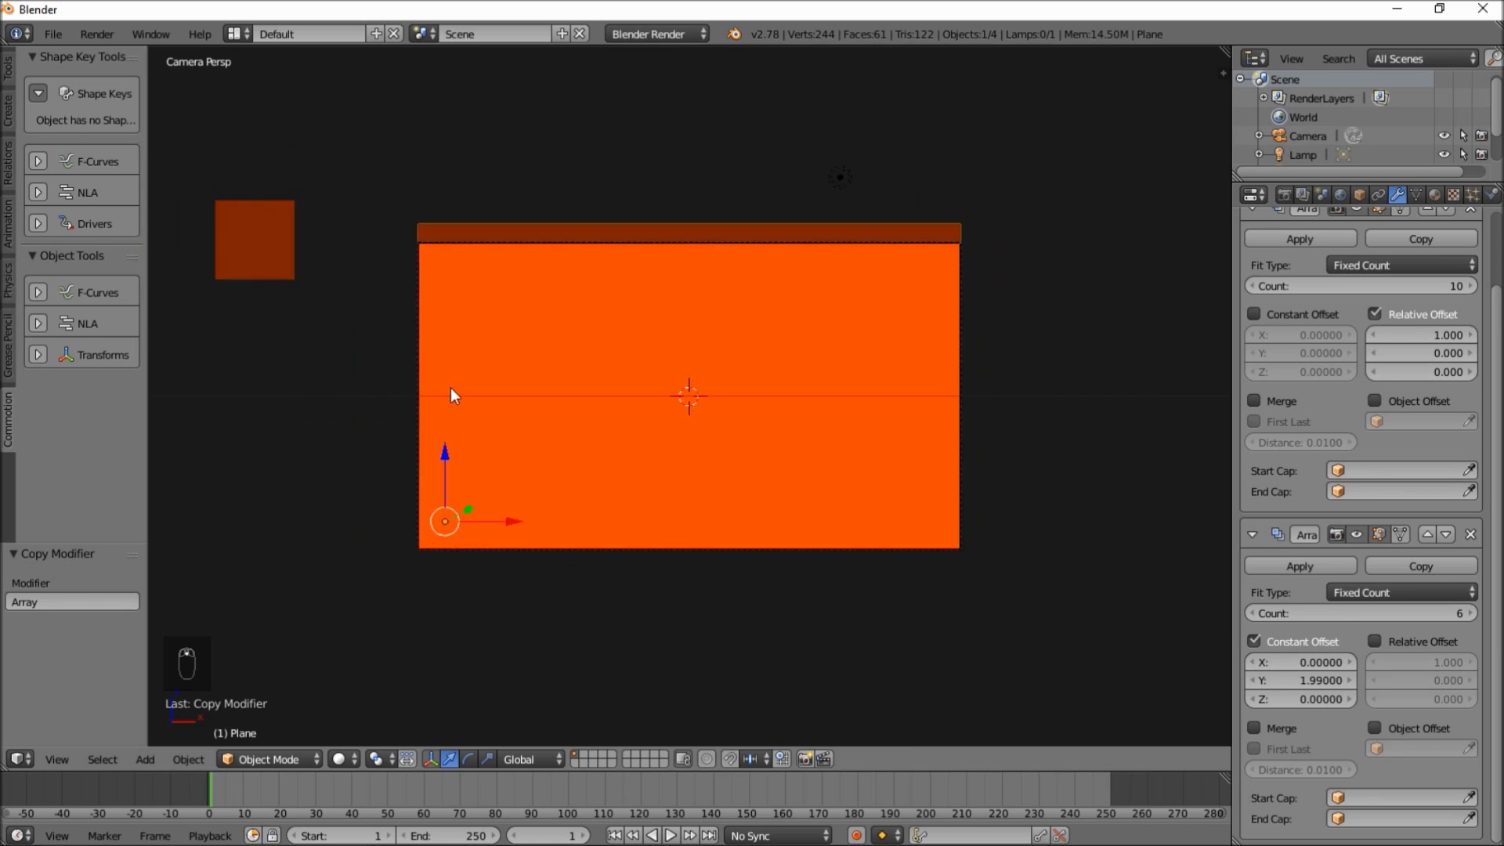
scroll(564, 380, "up", 1)
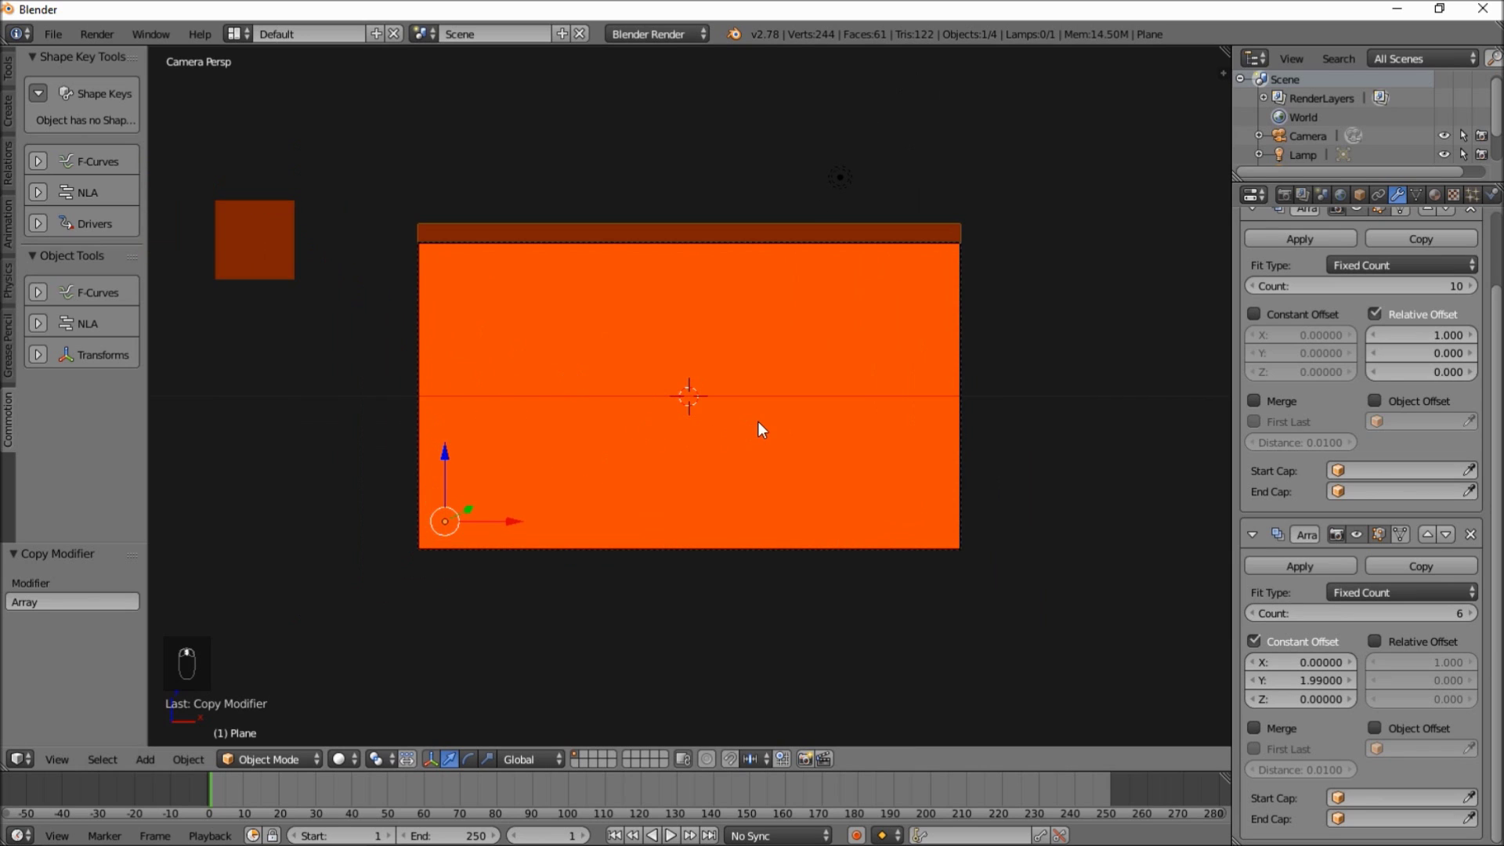
scroll(758, 430, "down", 2)
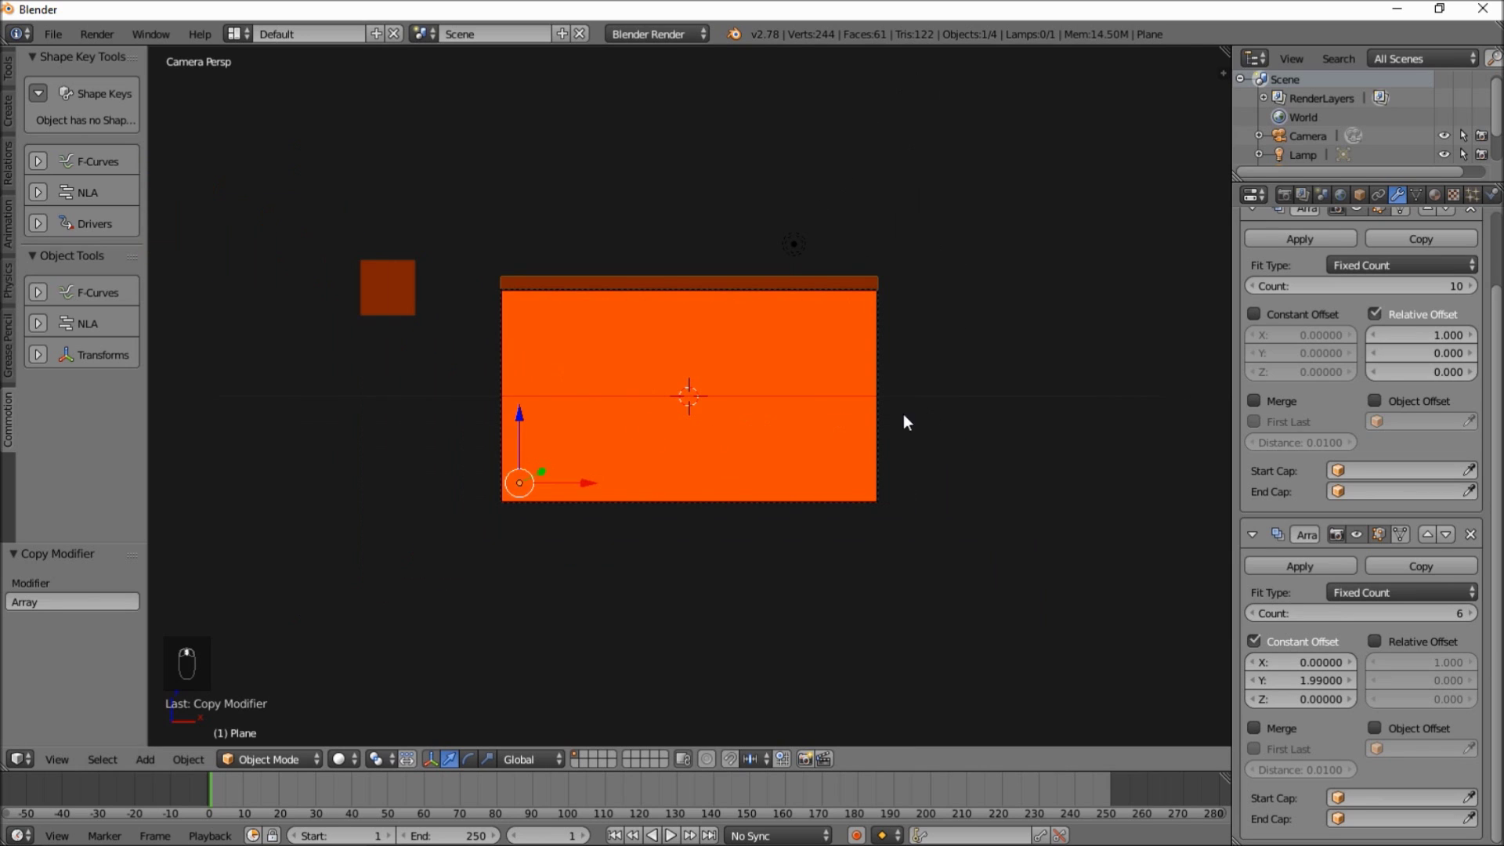
key("shift+d")
left_click(420, 134)
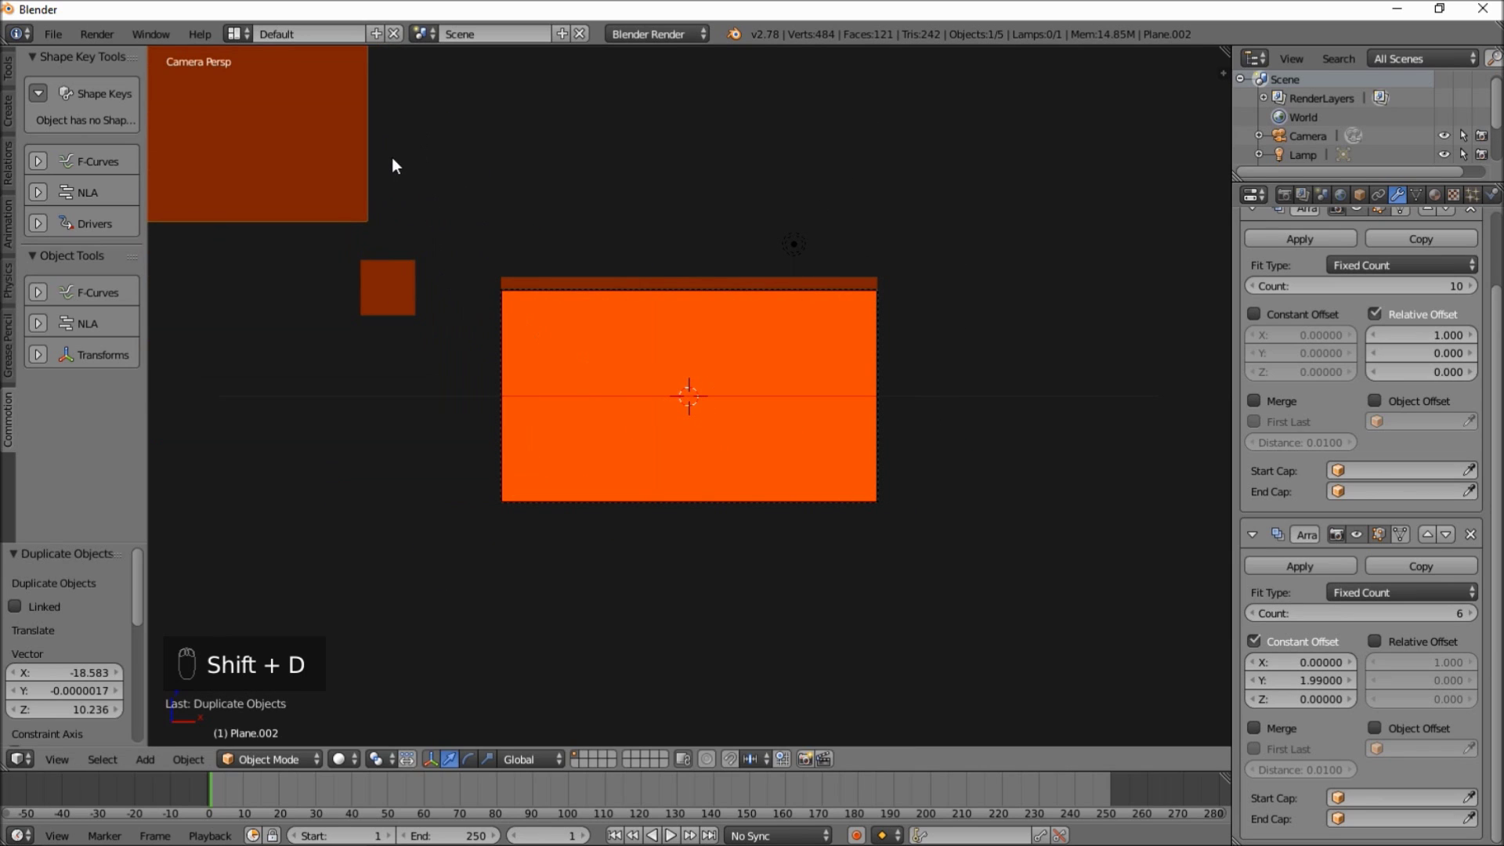
- Select the large orange plane and scroll its modifier panel back to the top
scroll(661, 201, "down", 2)
scroll(615, 266, "up", 2)
scroll(693, 323, "down", 3)
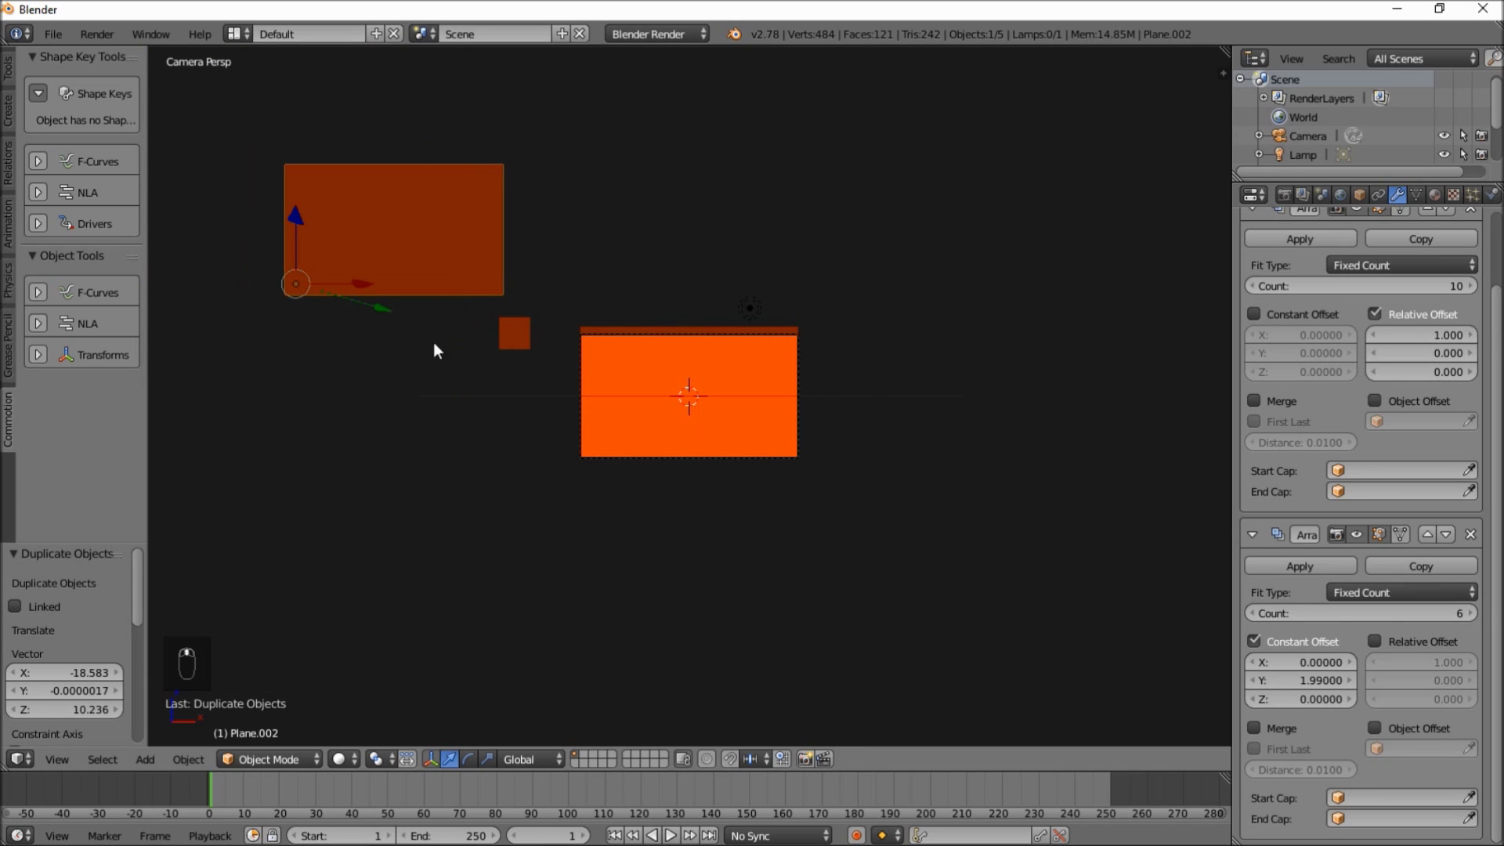
scroll(531, 447, "up", 3)
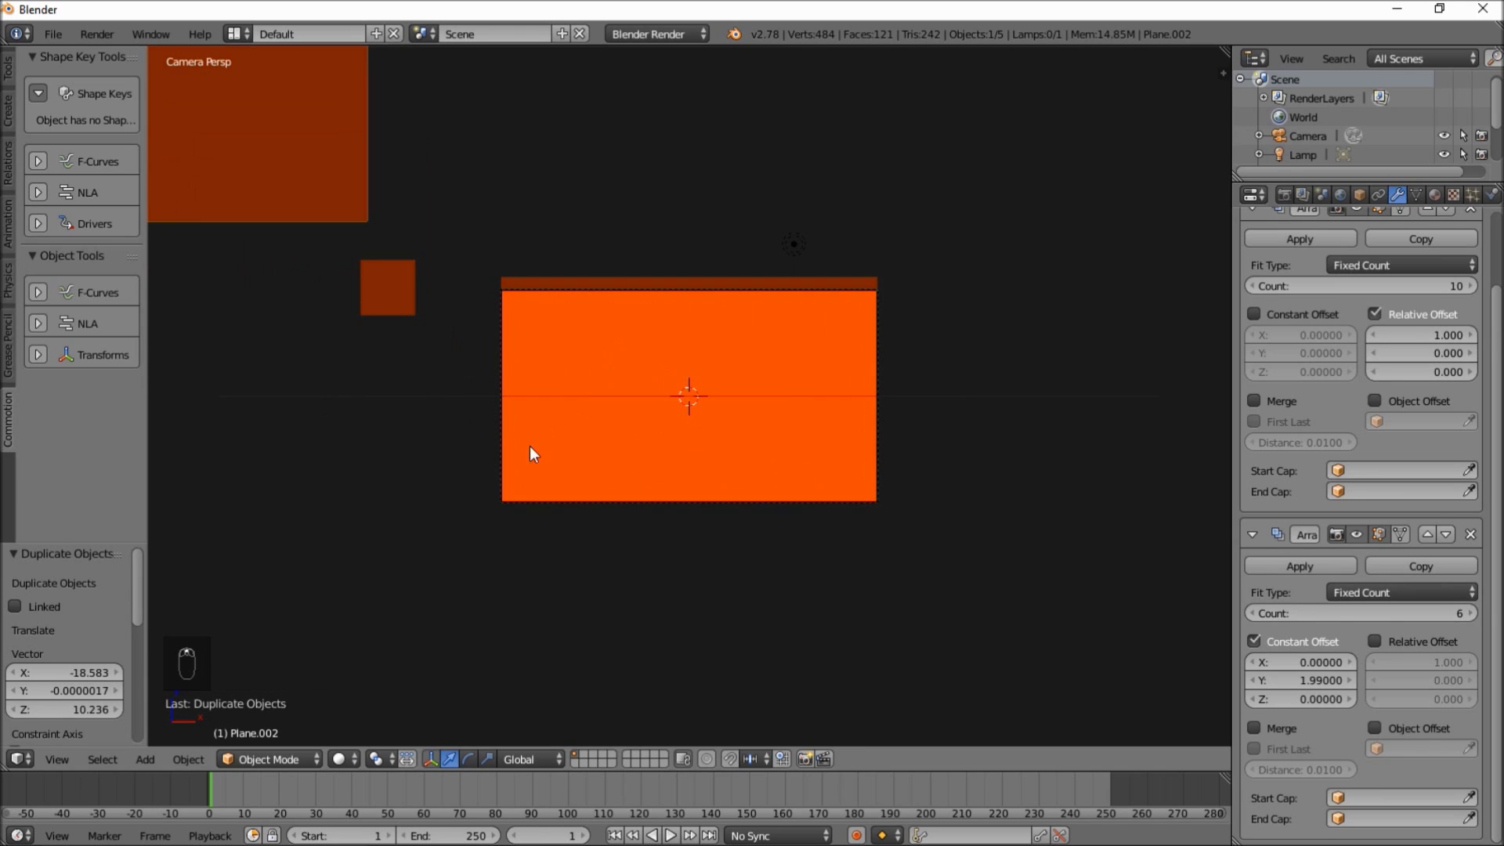
scroll(589, 308, "down", 2)
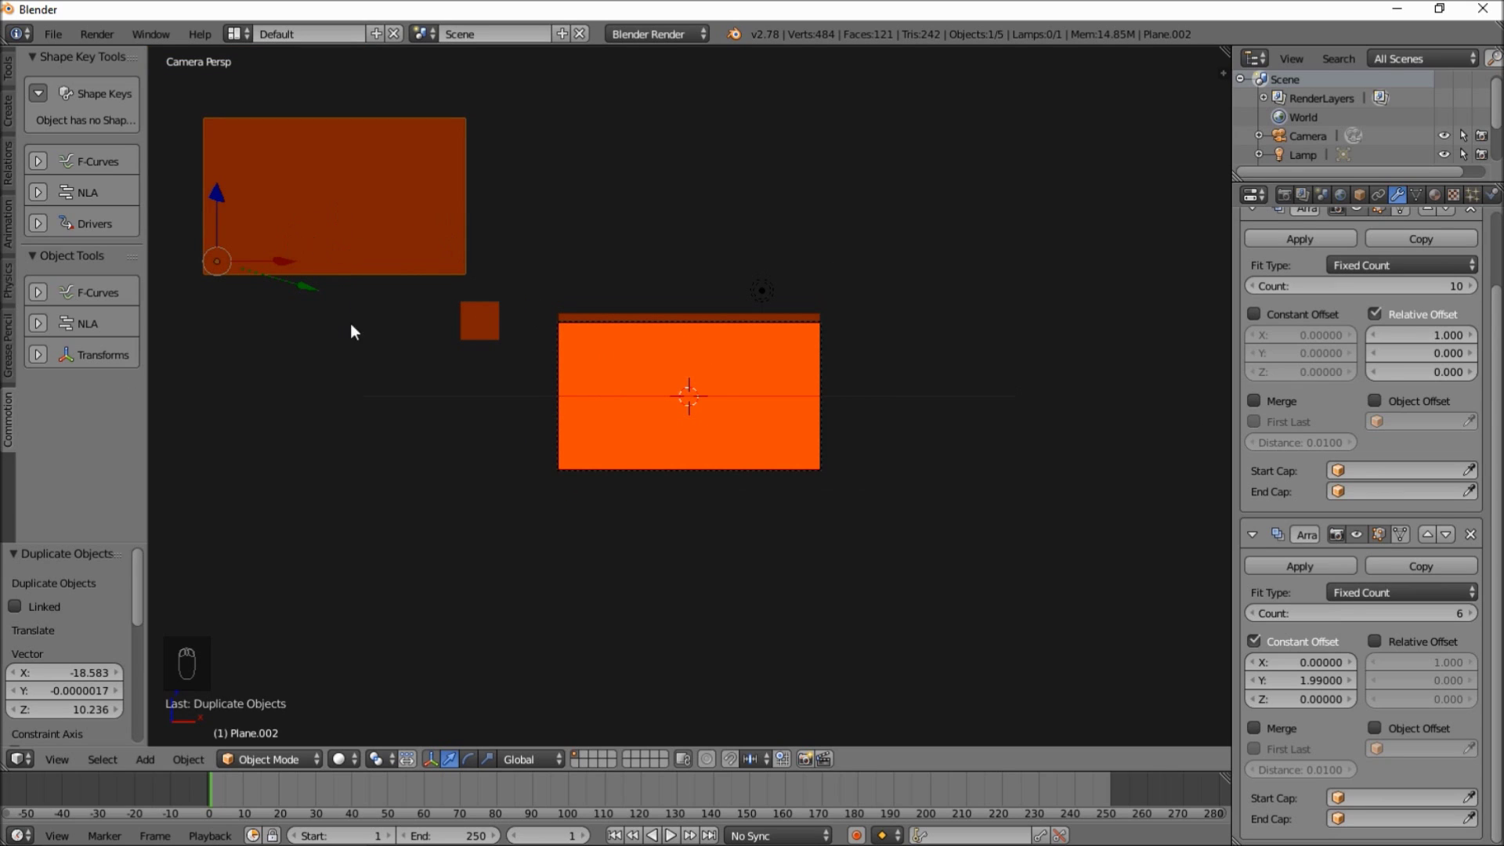
scroll(556, 376, "up", 2)
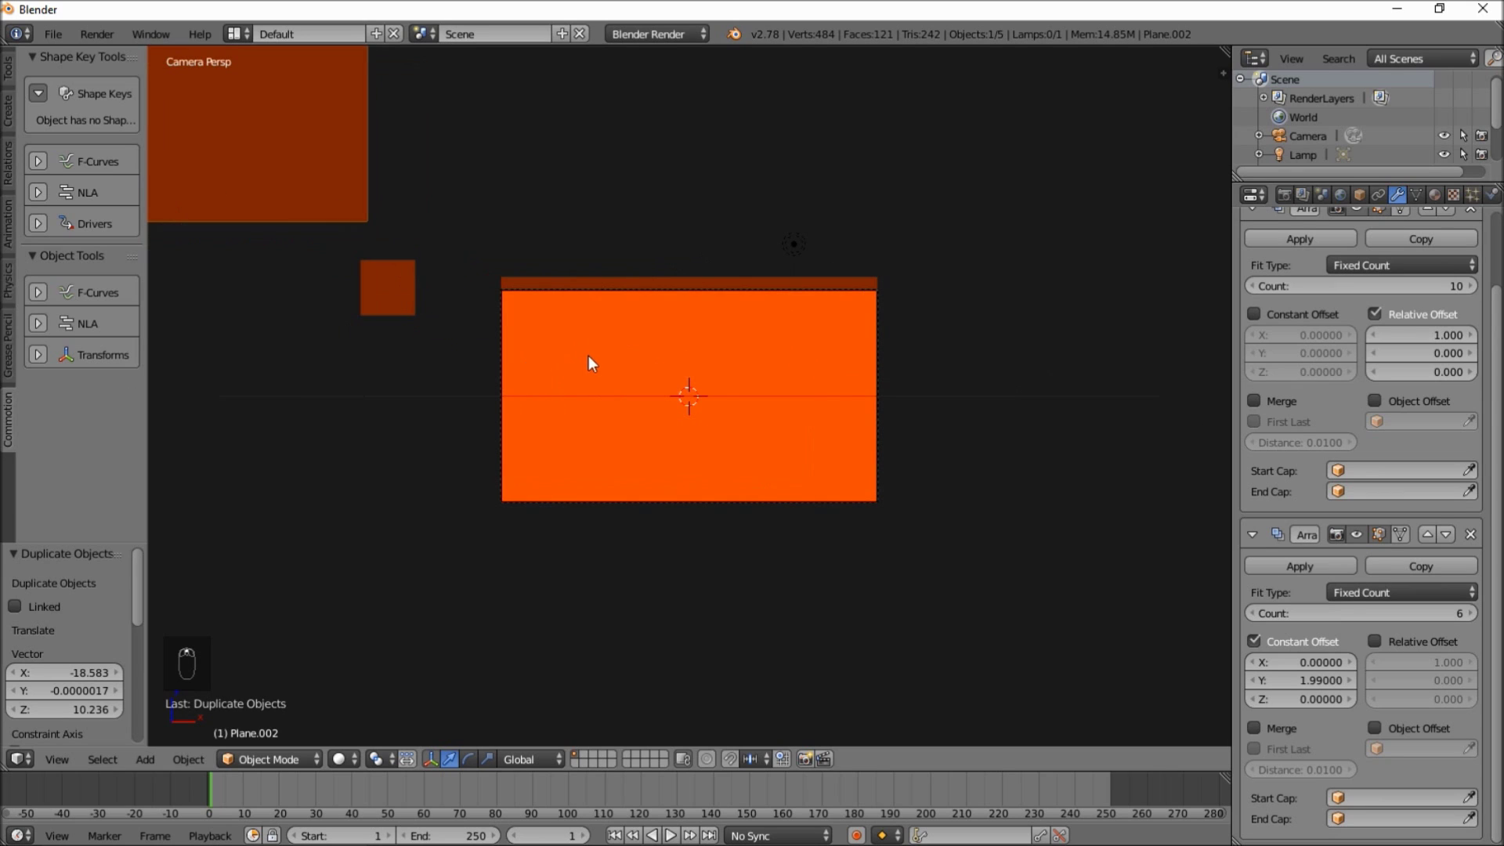
scroll(590, 355, "up", 1)
right_click(521, 330)
scroll(549, 349, "up", 2)
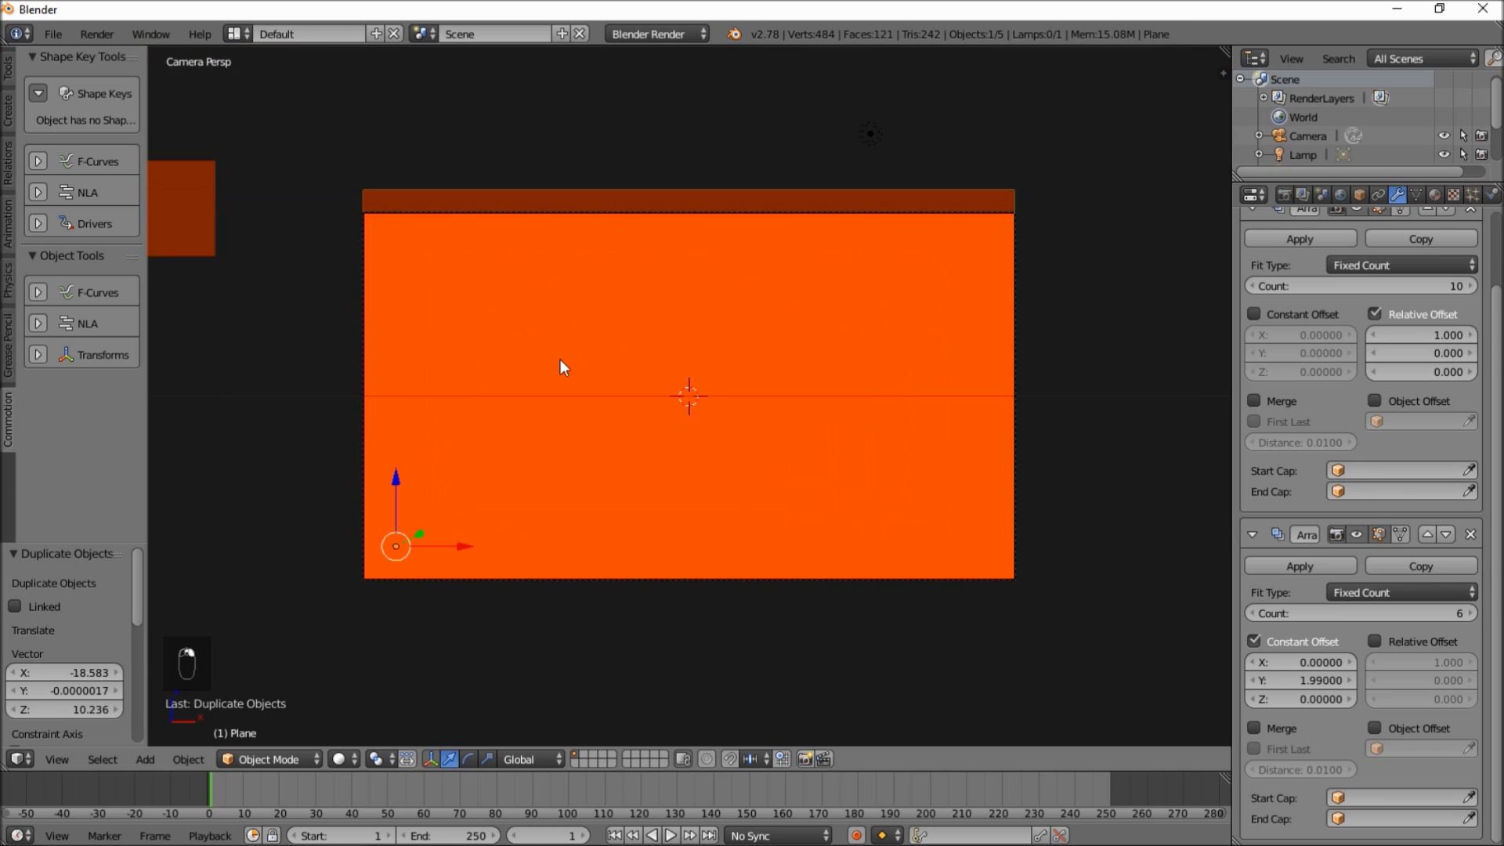
scroll(1389, 584, "up", 3)
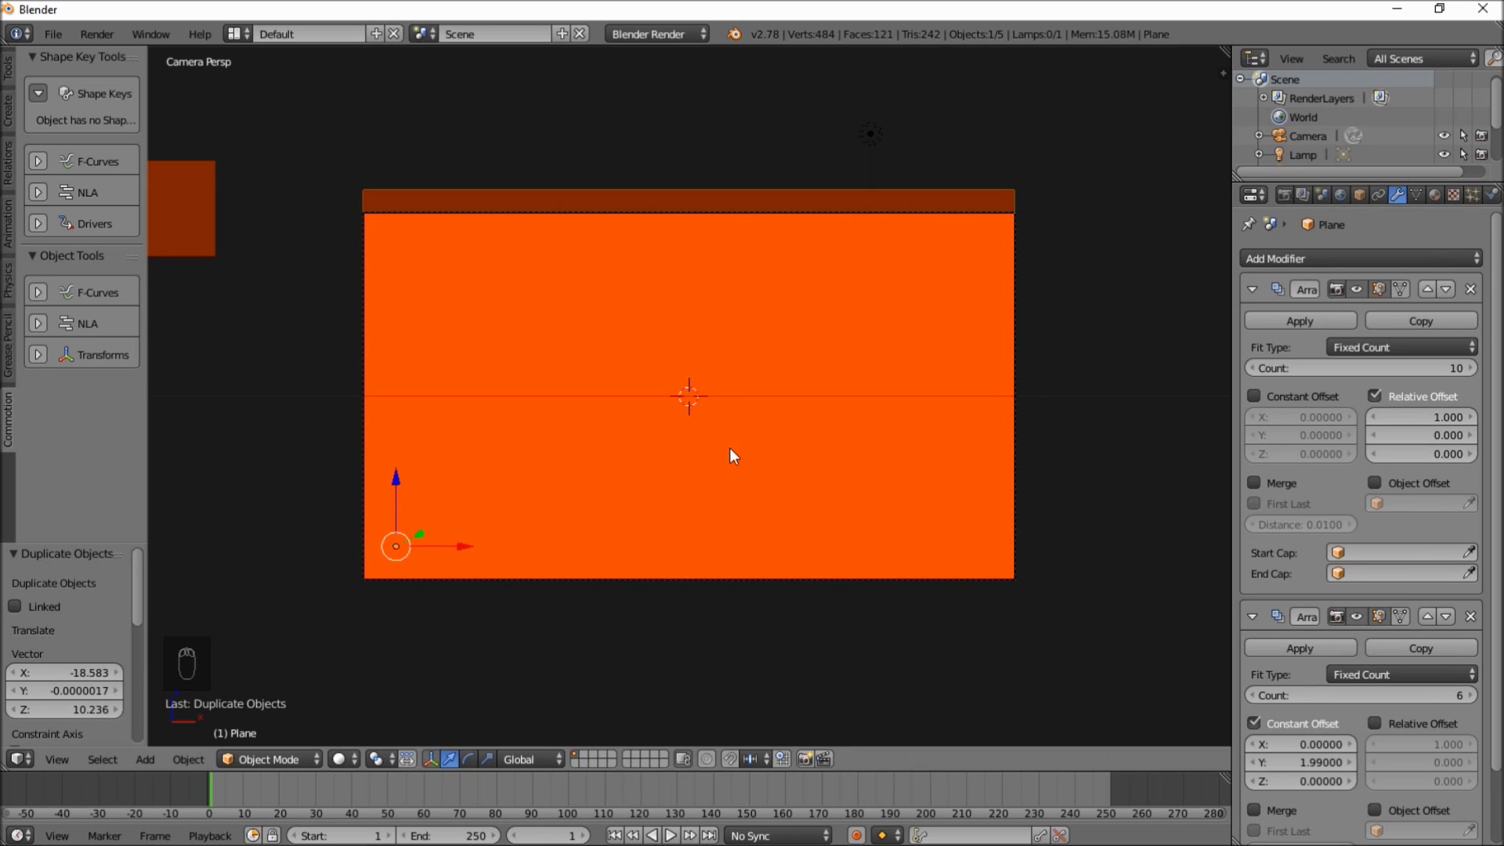
- Convert the plane's arrays to mesh and set its origin to center of mass
key("alt+c")
left_click(640, 470)
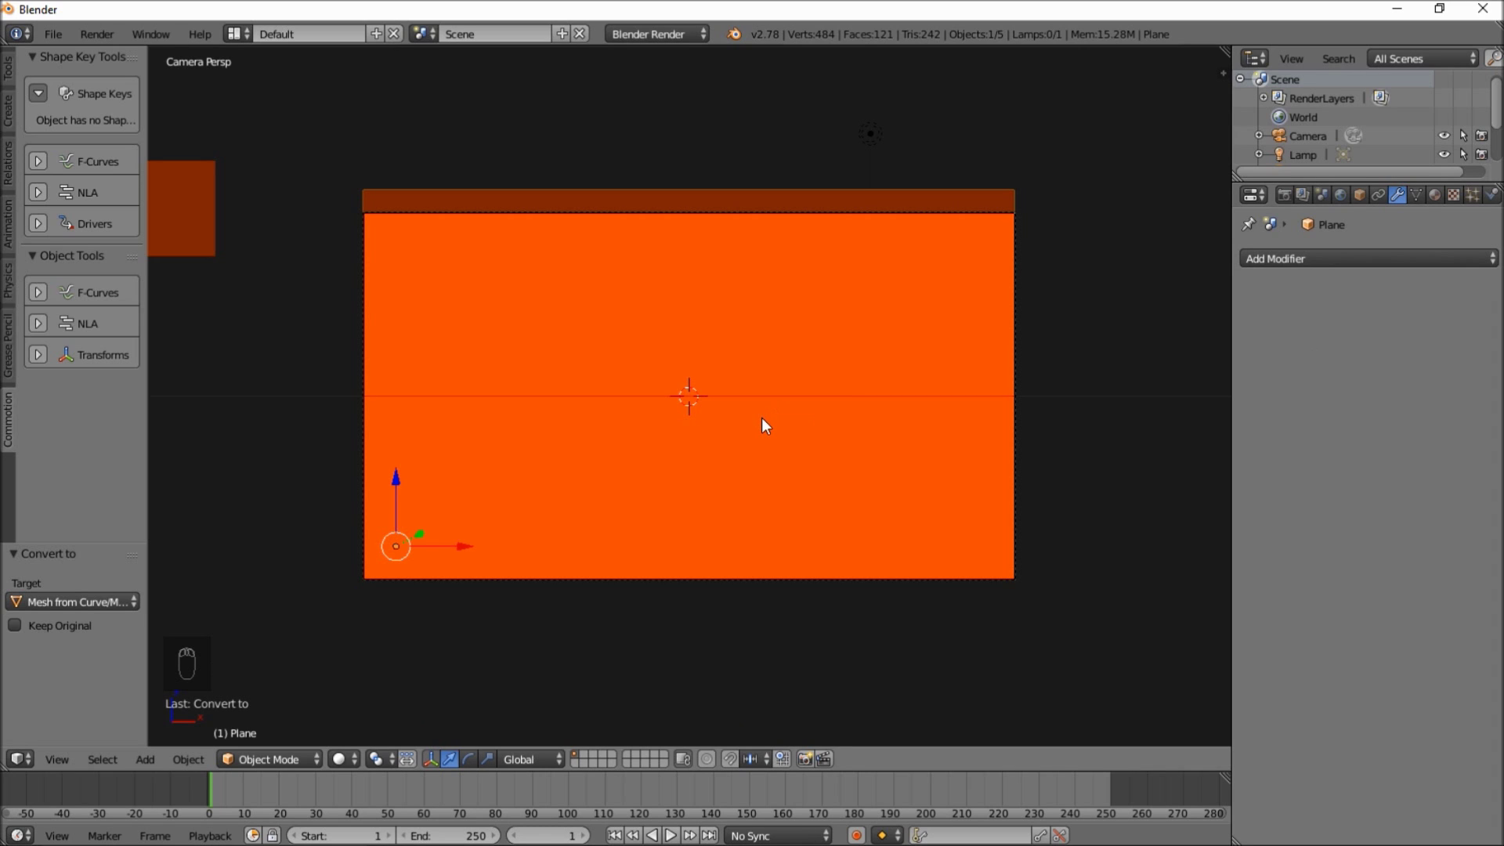
key("ctrl+alt+shift+c")
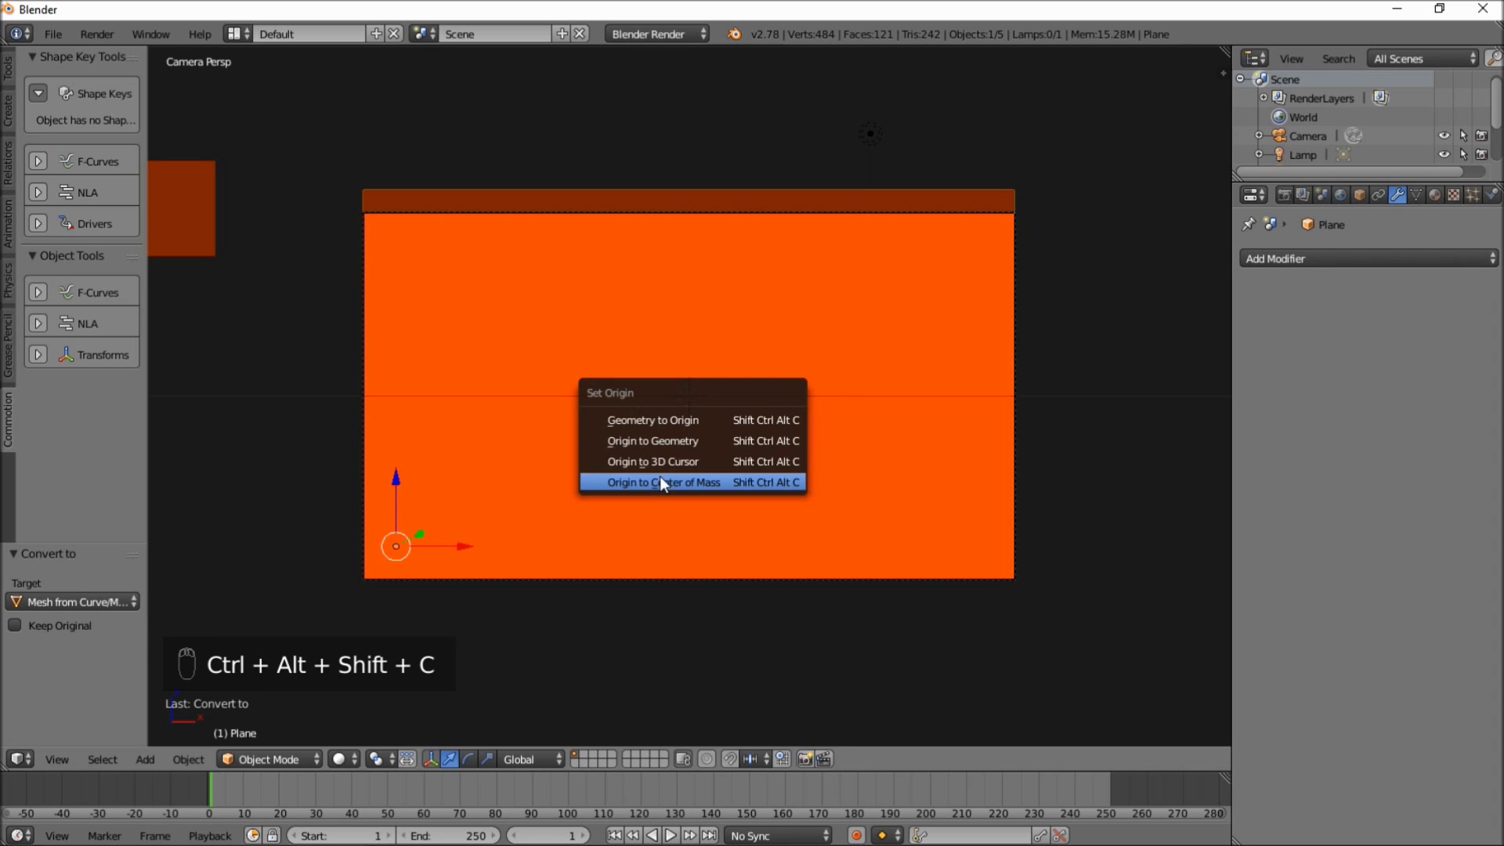
left_click(660, 479)
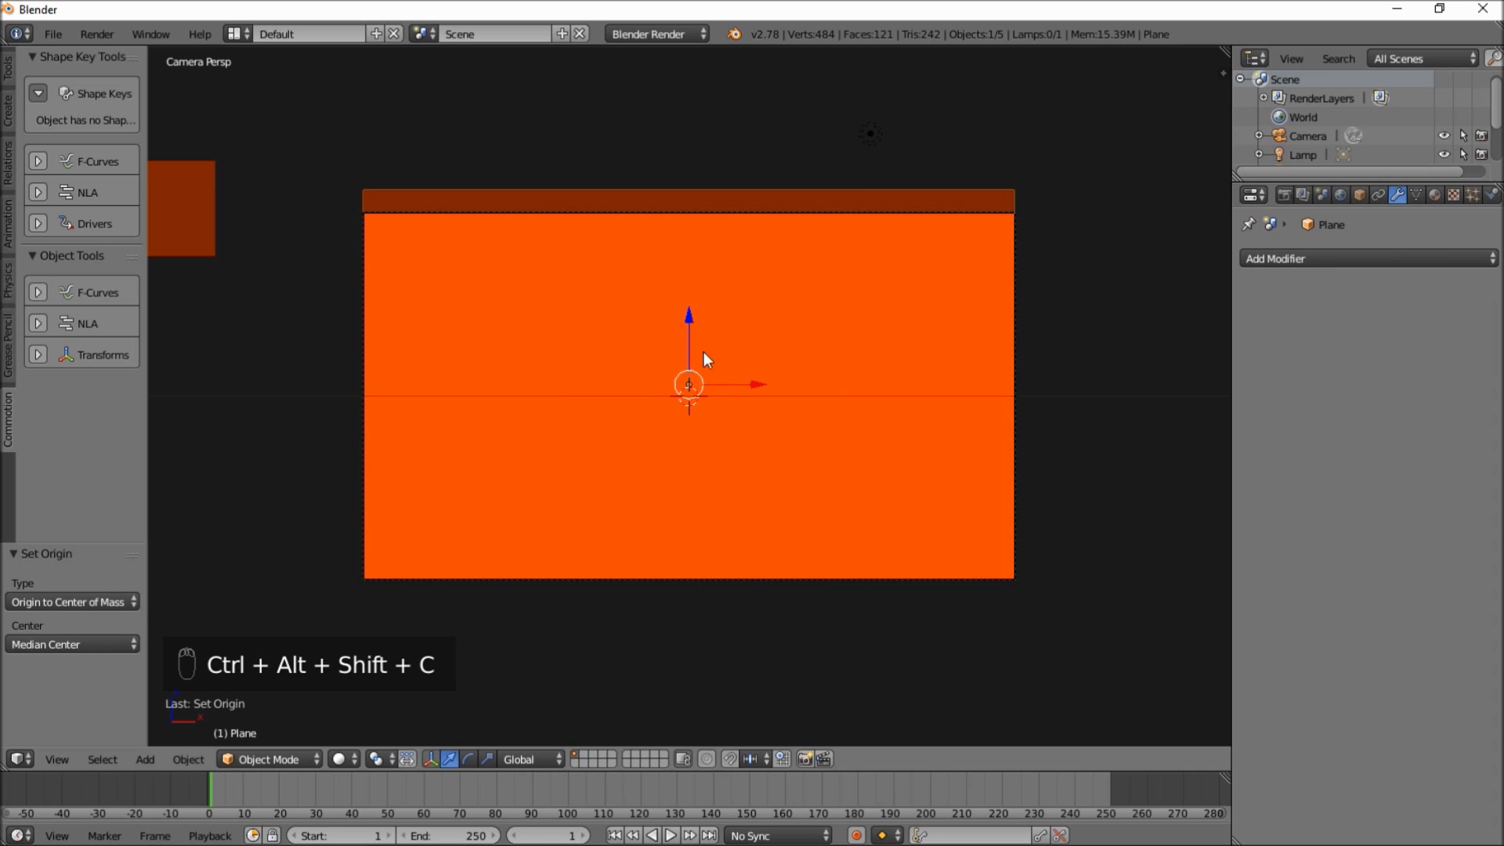
- Clear the grid's location with Alt+G so it sits at the world origin
scroll(701, 392, "up", 2)
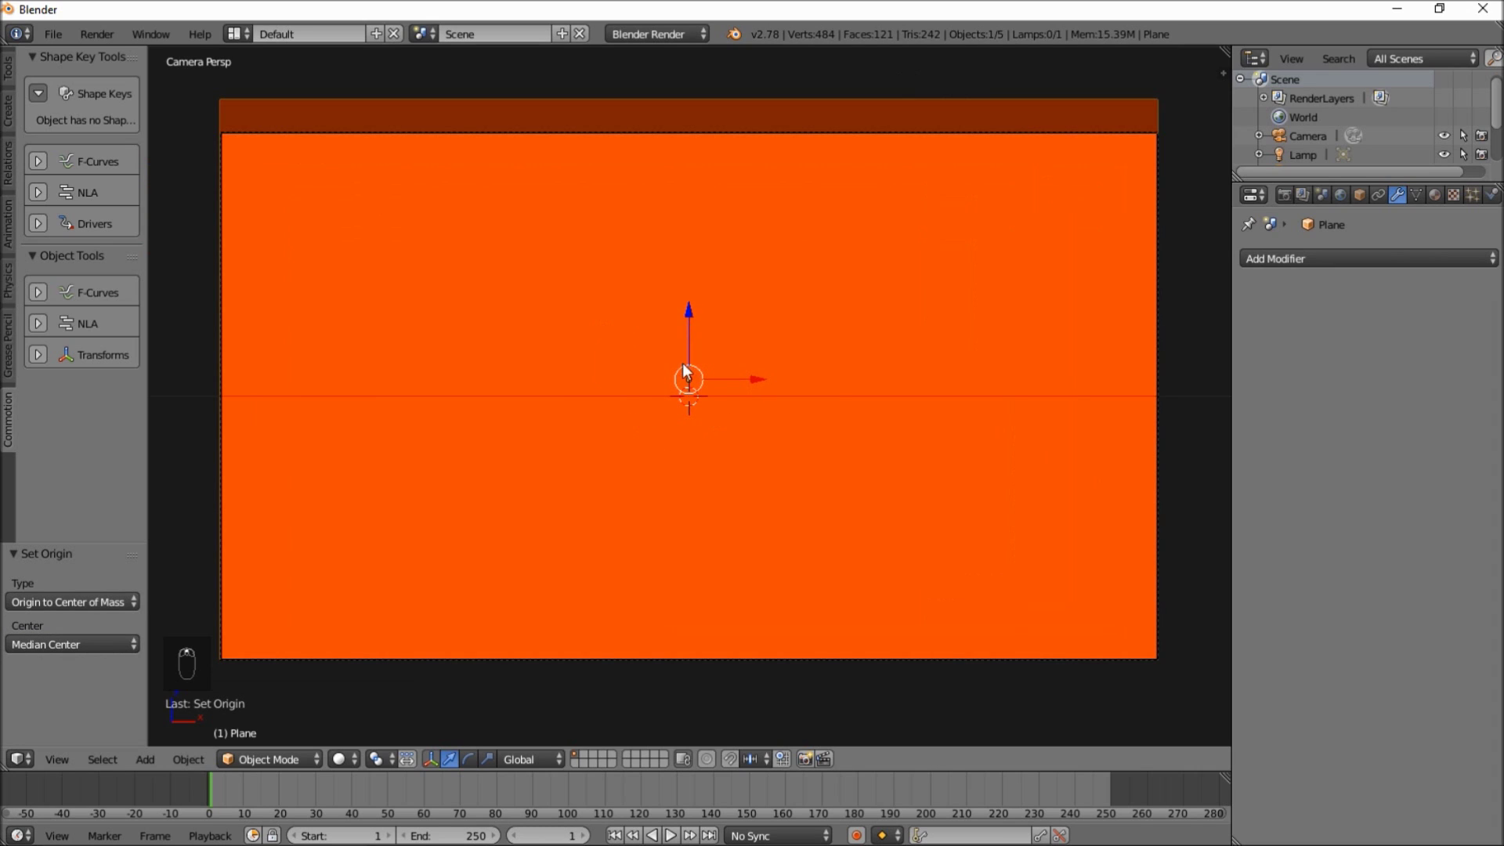
scroll(755, 299, "down", 1)
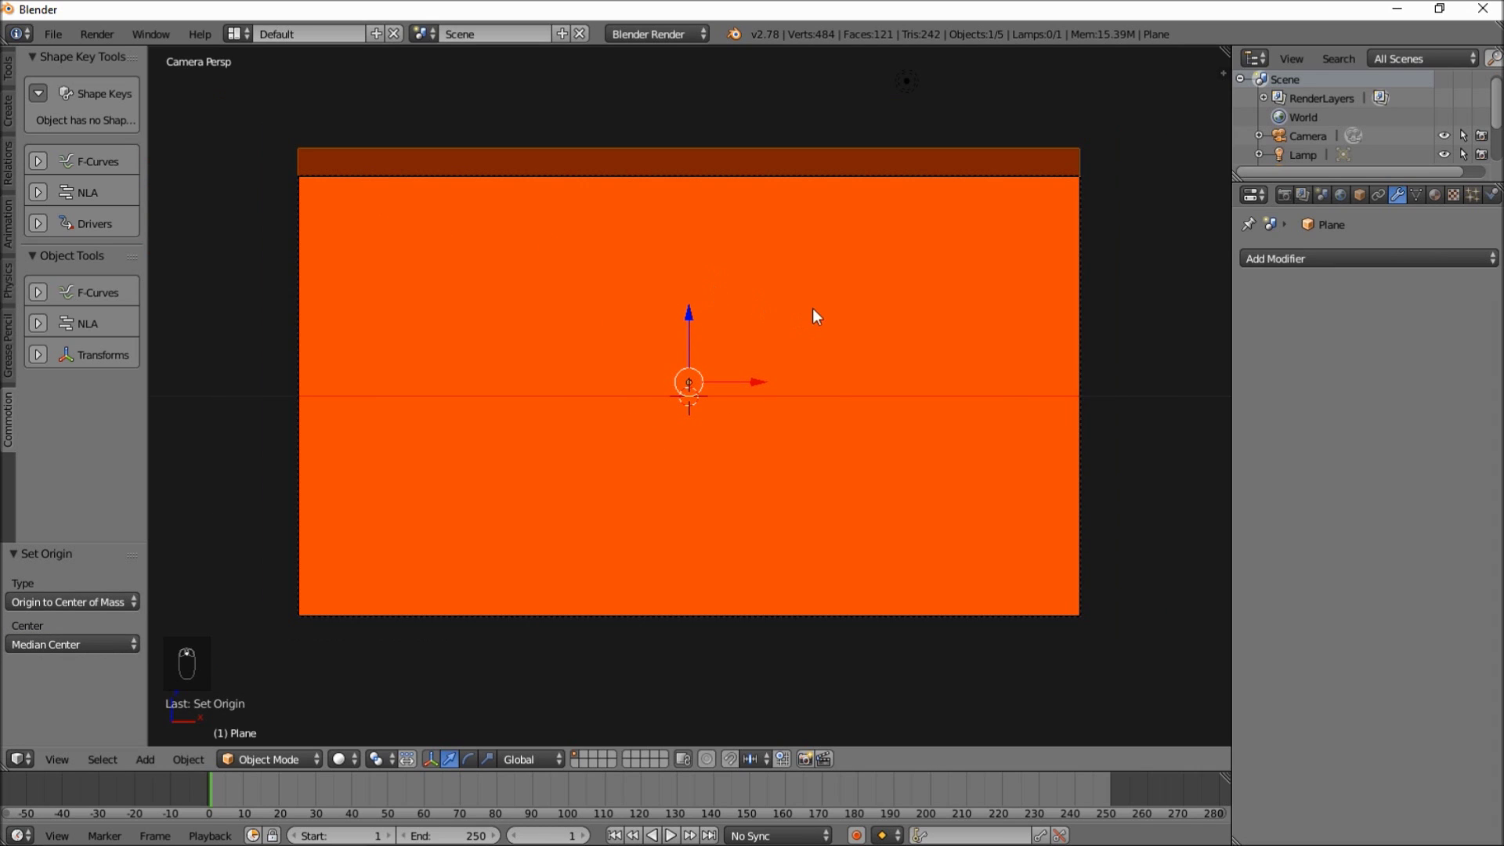
key("alt+g")
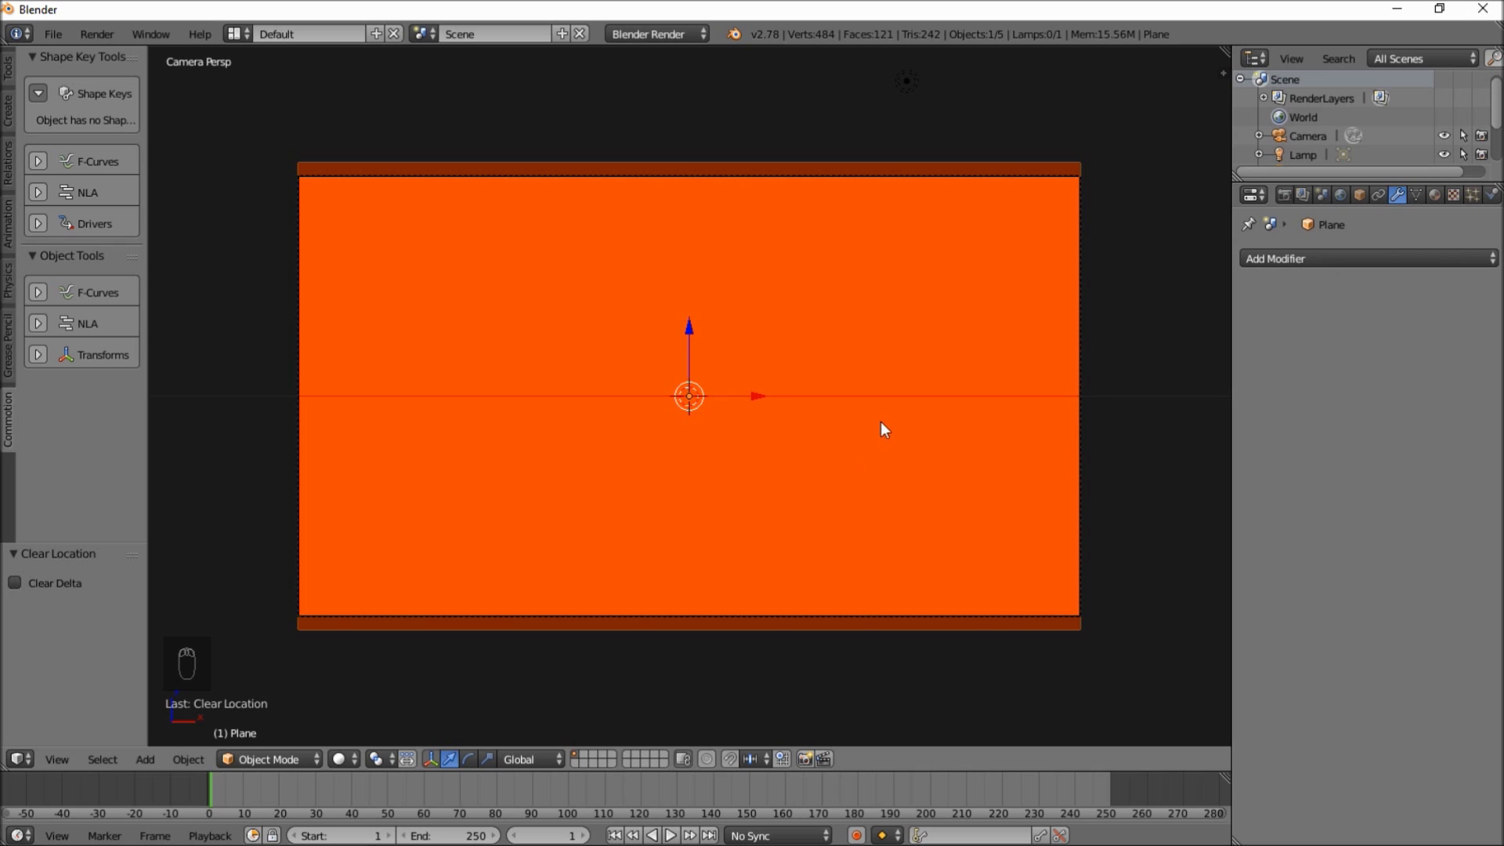
key("Tab")
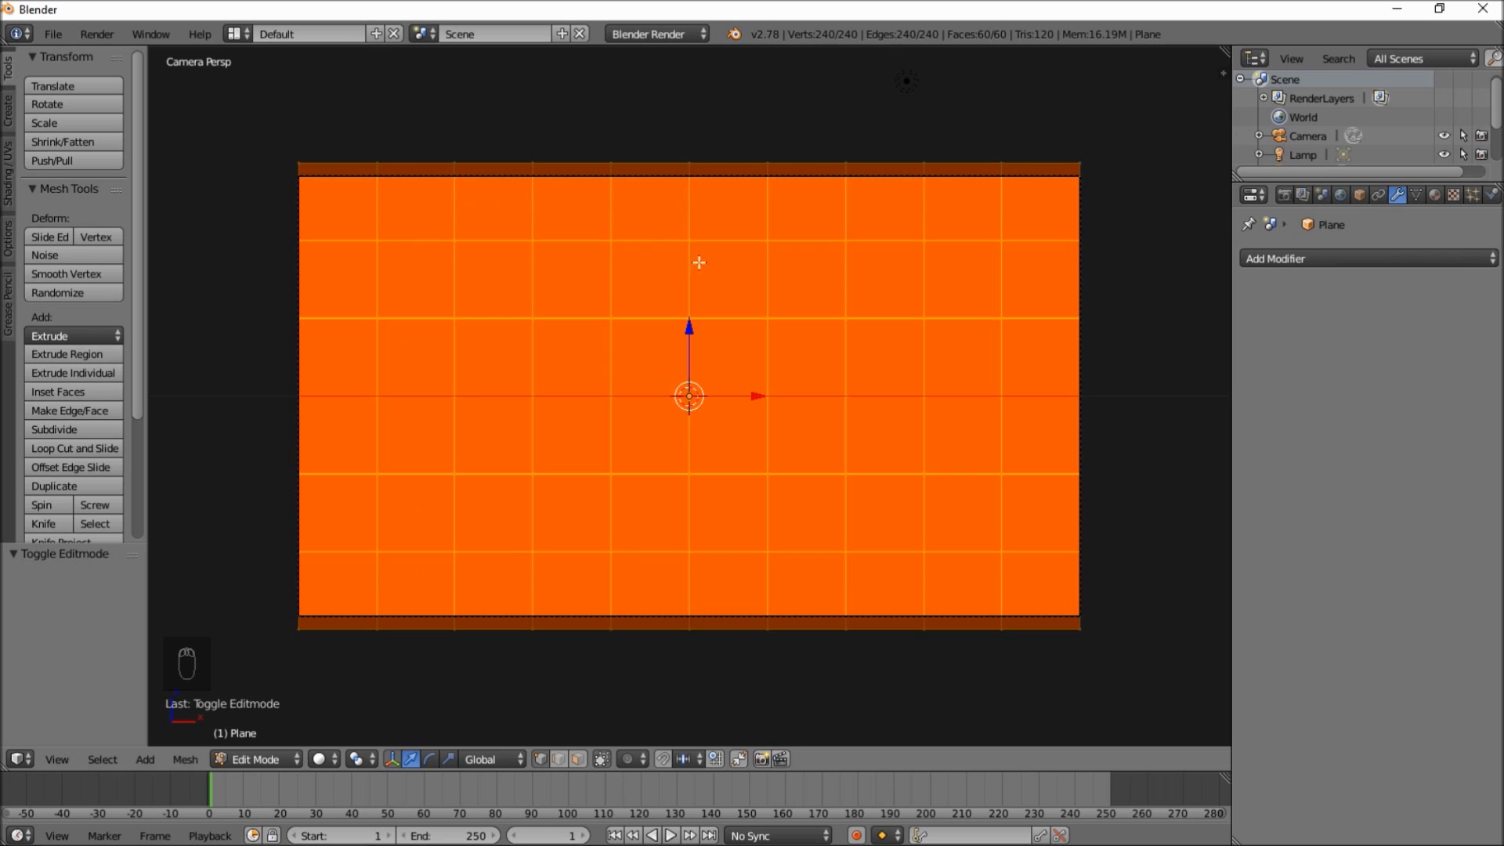
- Separate the orange plane's mesh by loose parts into 60 squares and return to Object Mode
key("p")
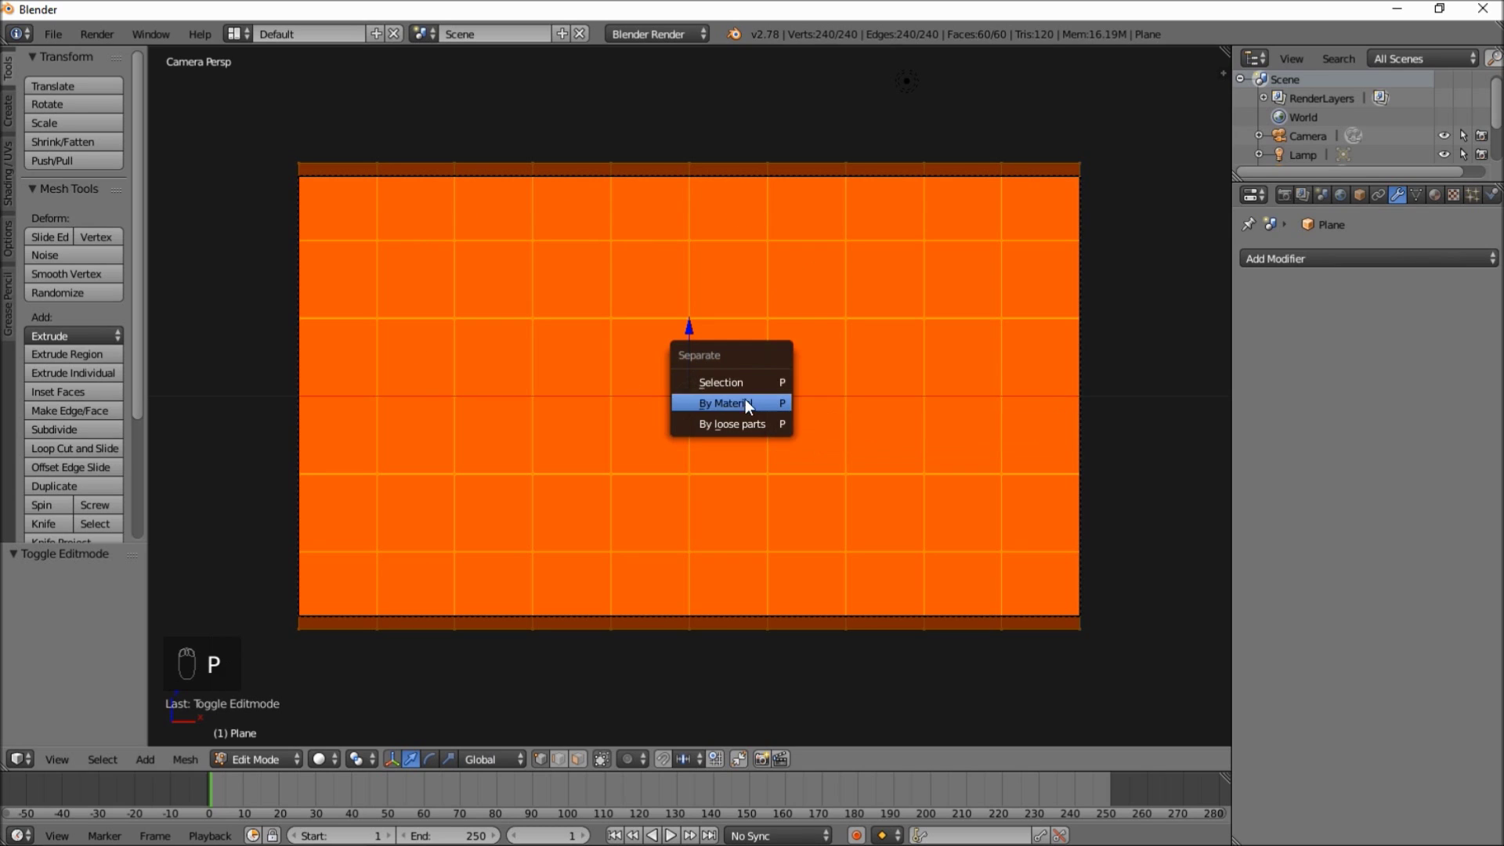
left_click(714, 426)
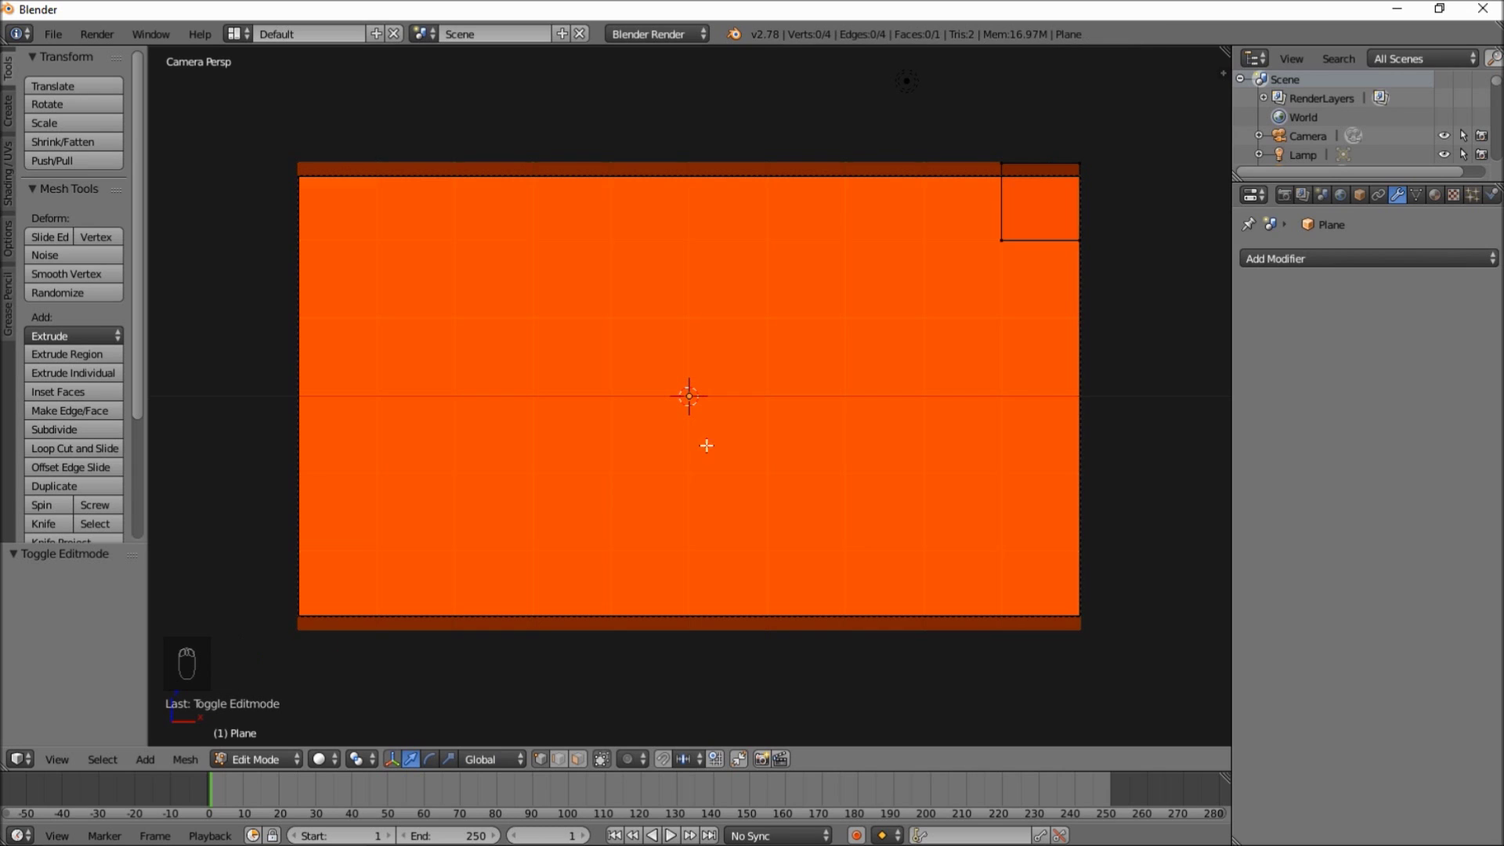
key("Tab")
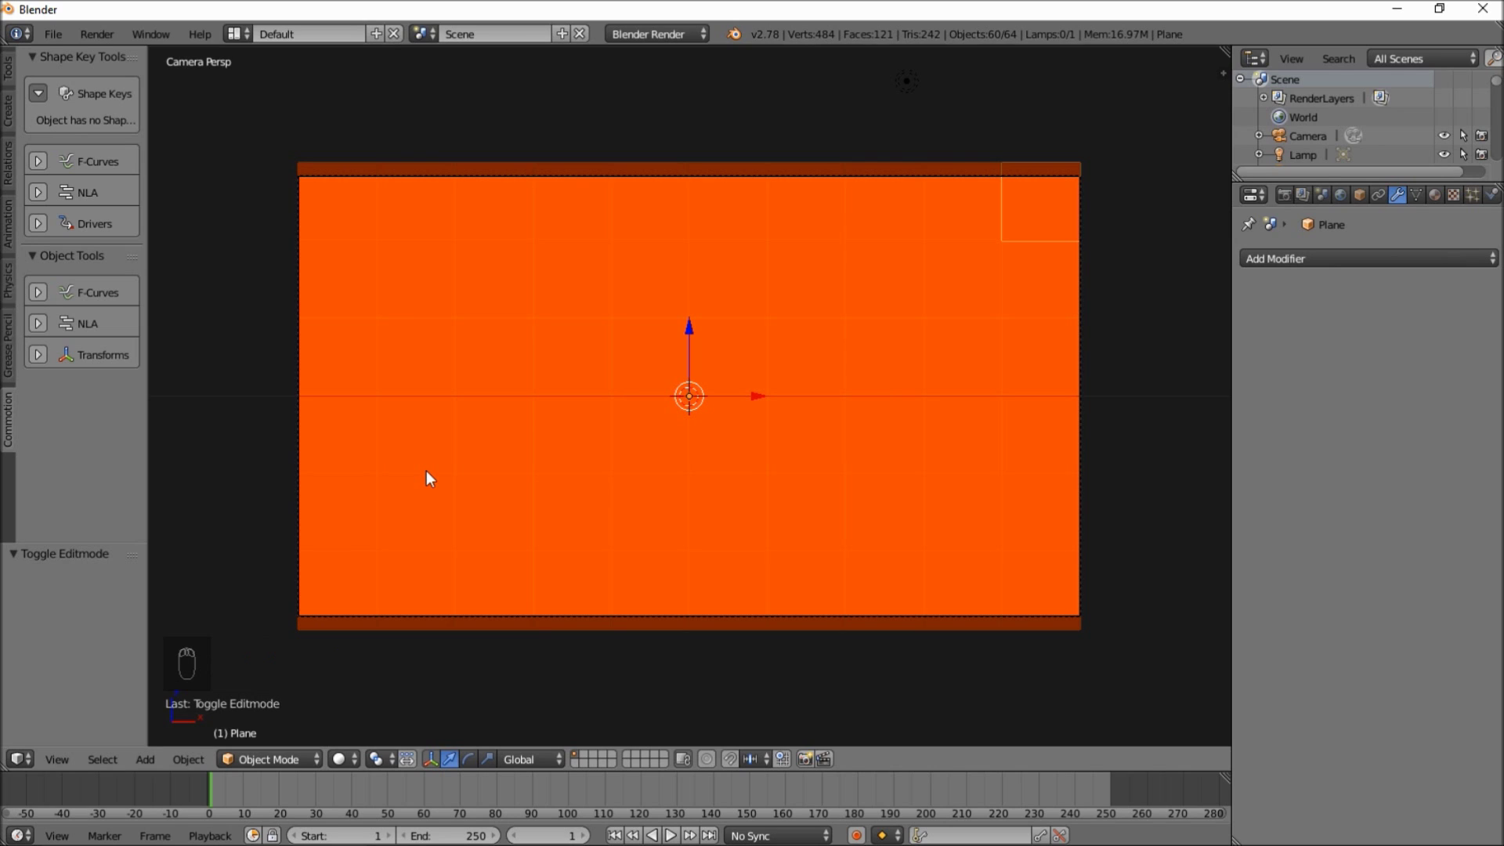
- Group the selected orange squares and set each one's origin to its centre of mass
scroll(426, 471, "up", 3)
scroll(426, 471, "down", 5)
scroll(426, 471, "up", 1)
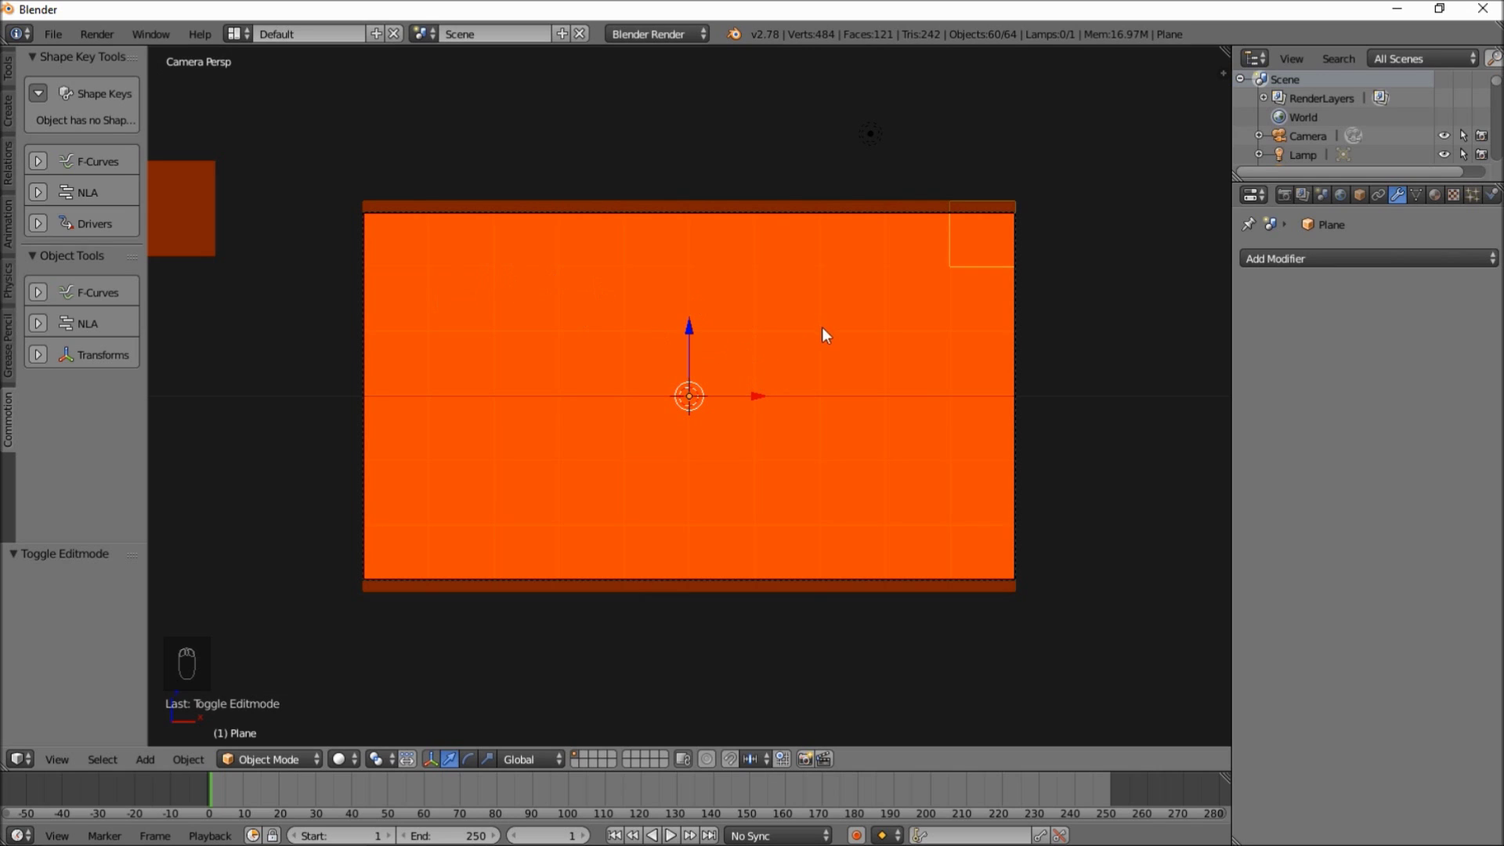
key("ctrl+g")
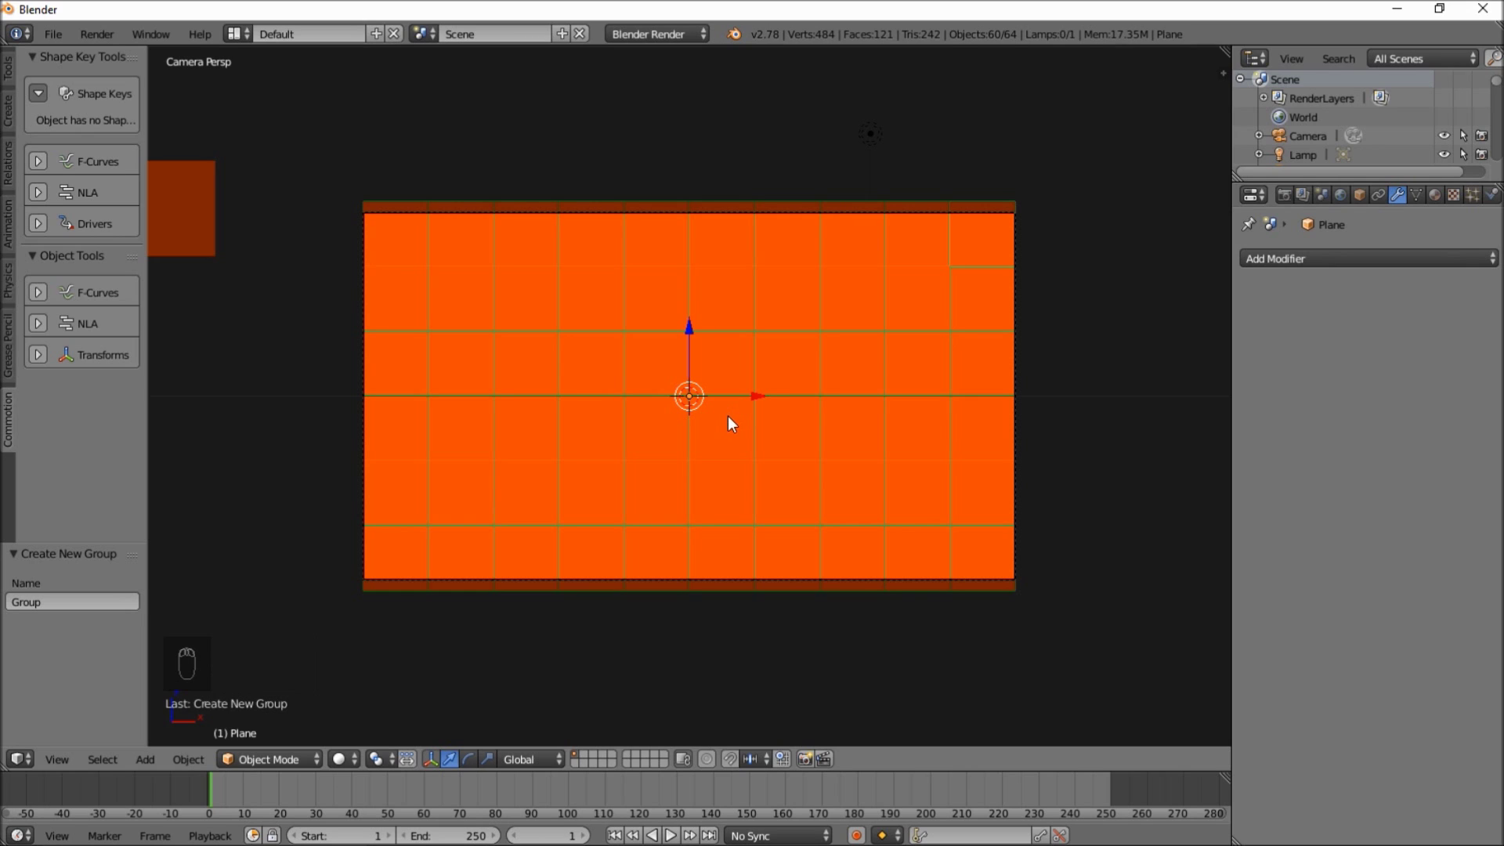
key("ctrl+alt+shift+c")
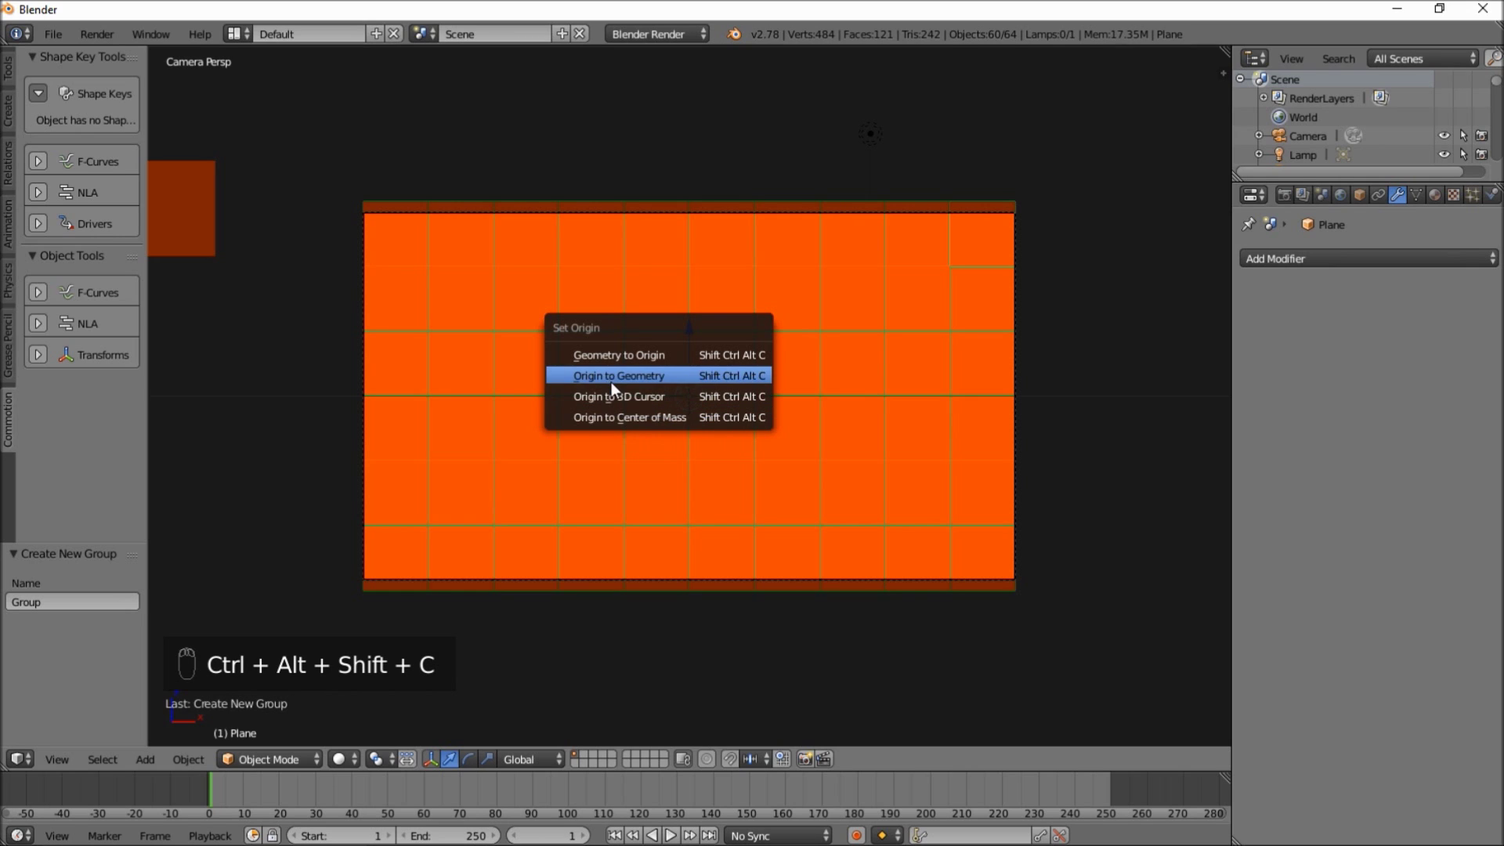
left_click(610, 421)
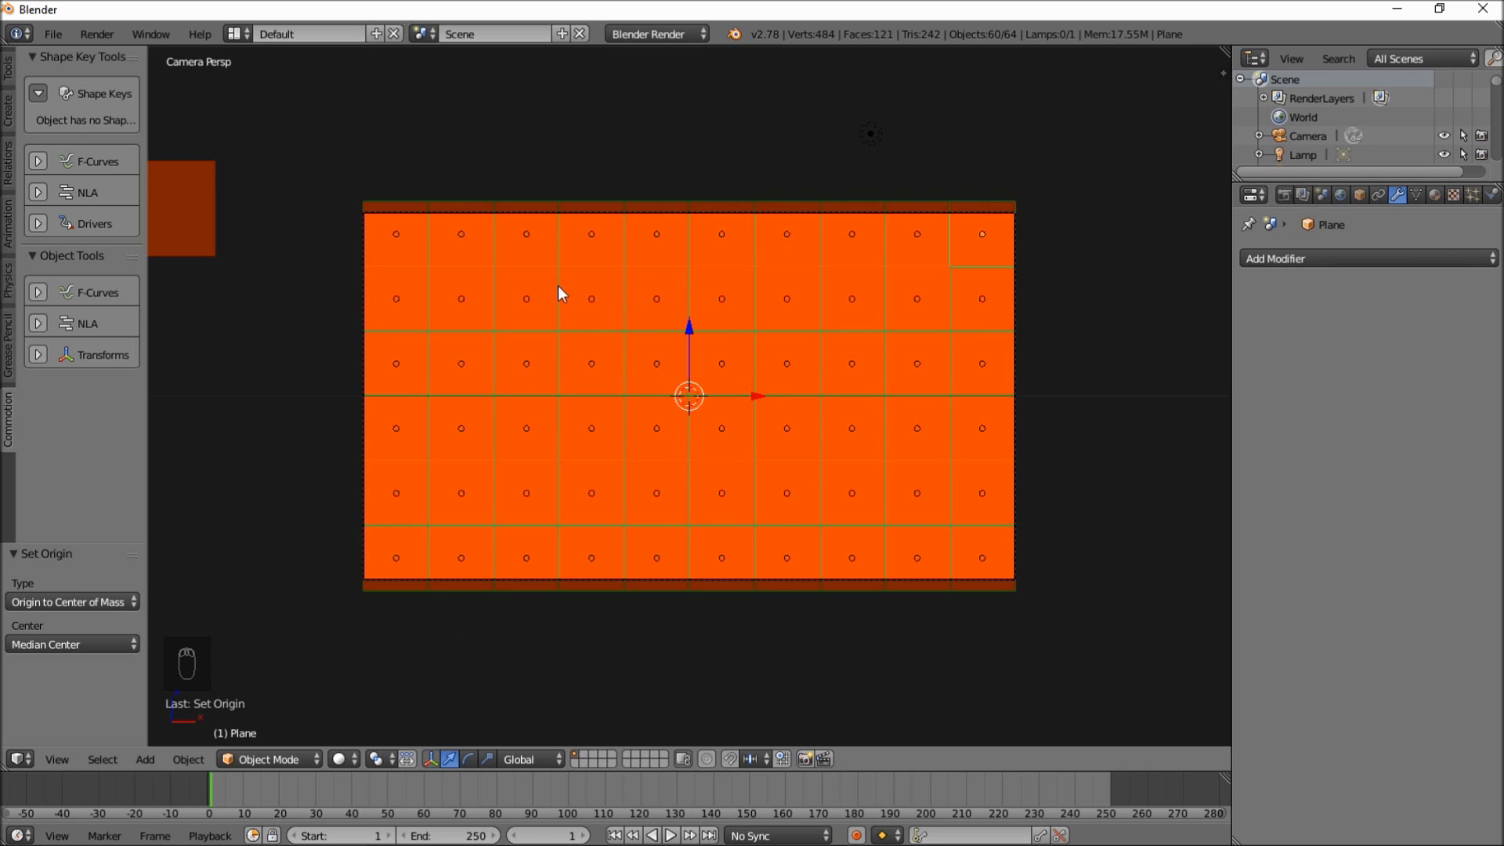
- Set the pivot point to Individual Origins and trial-scale the squares, then cancel
left_click(384, 763)
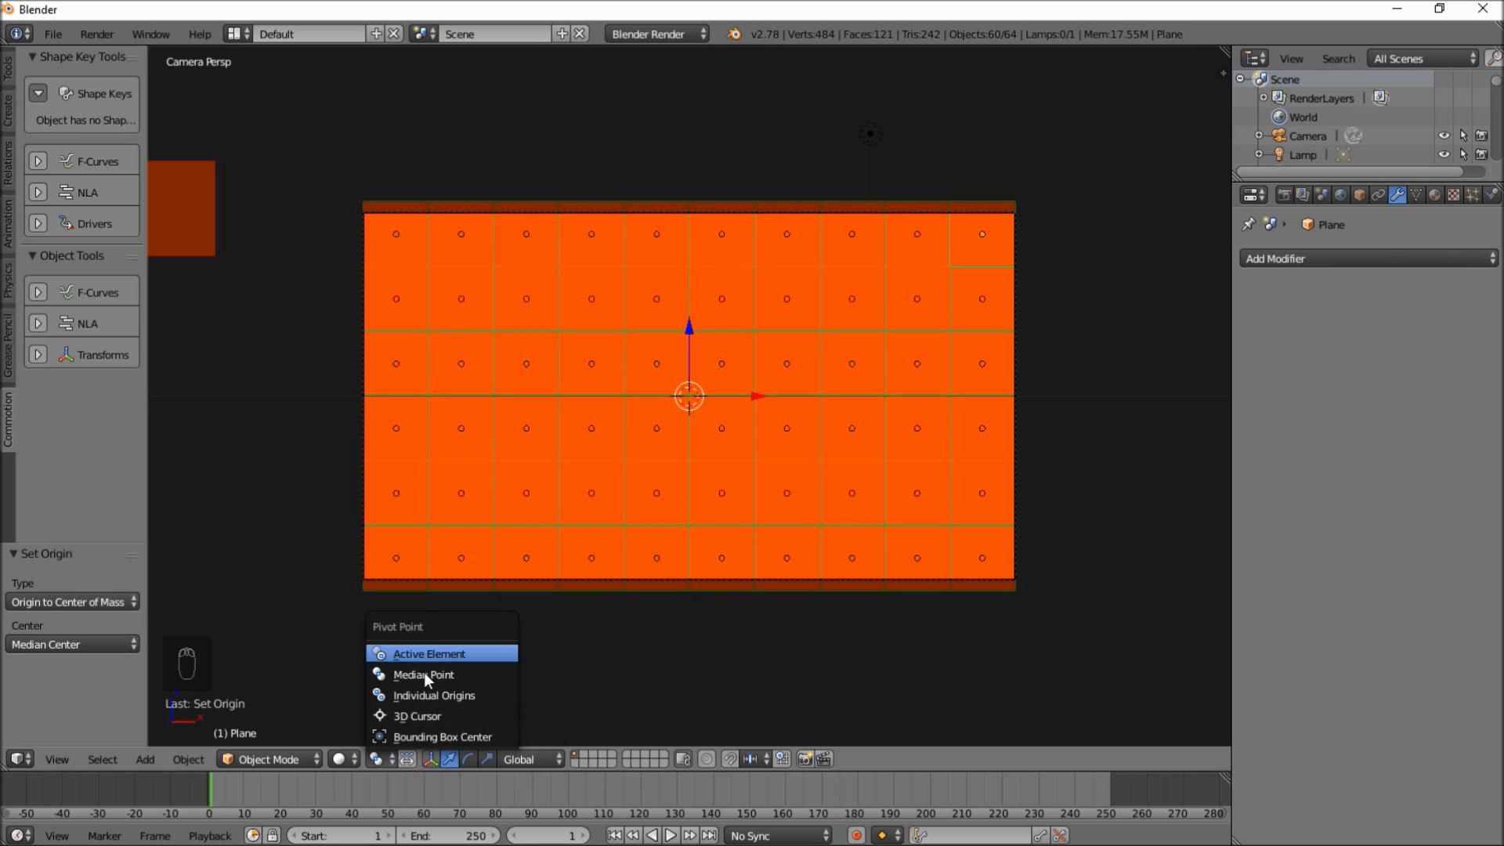
left_click(427, 696)
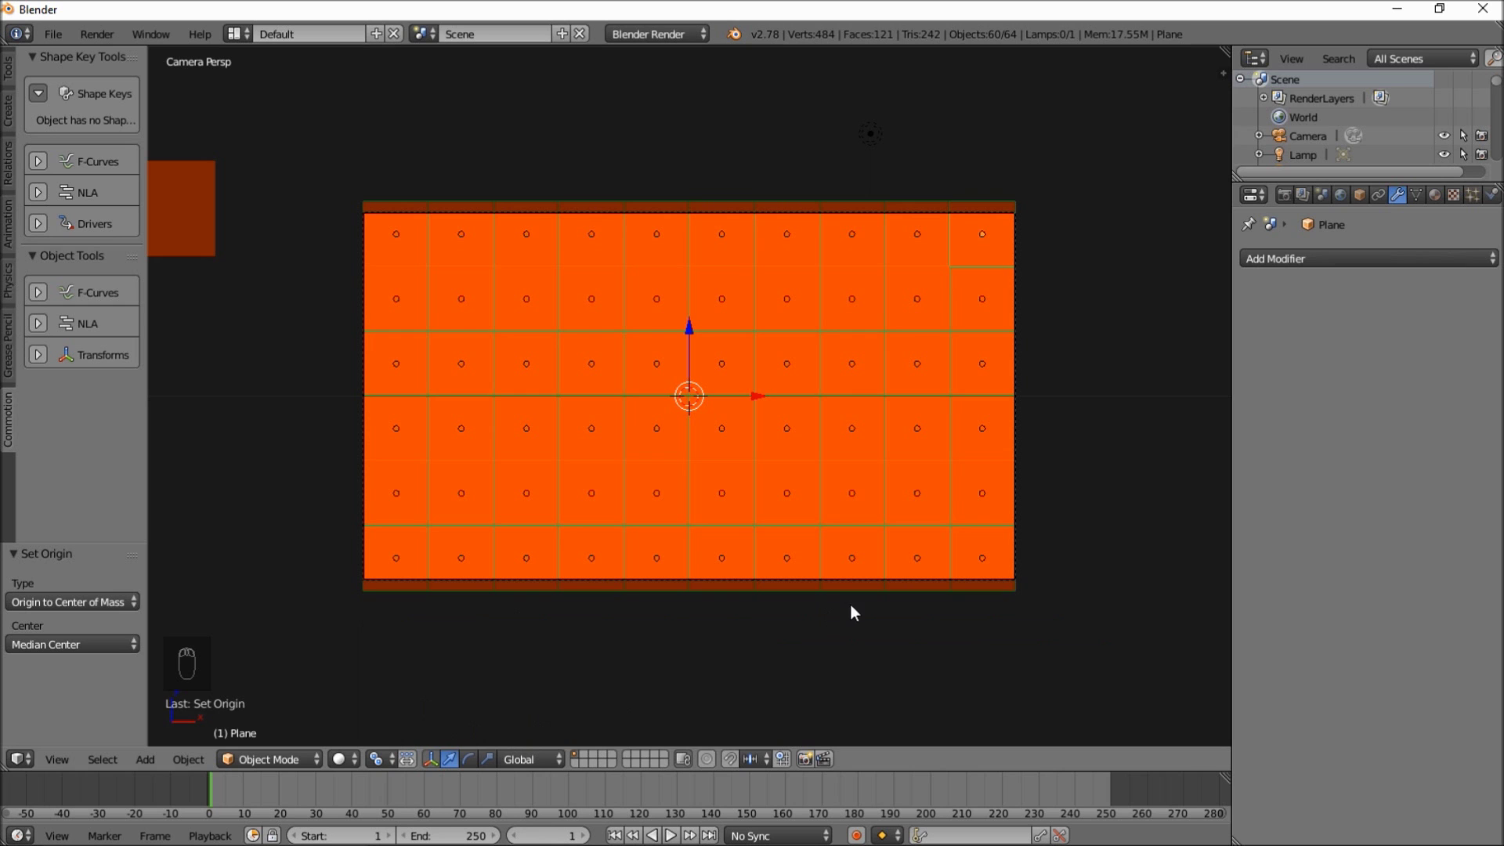
key("s")
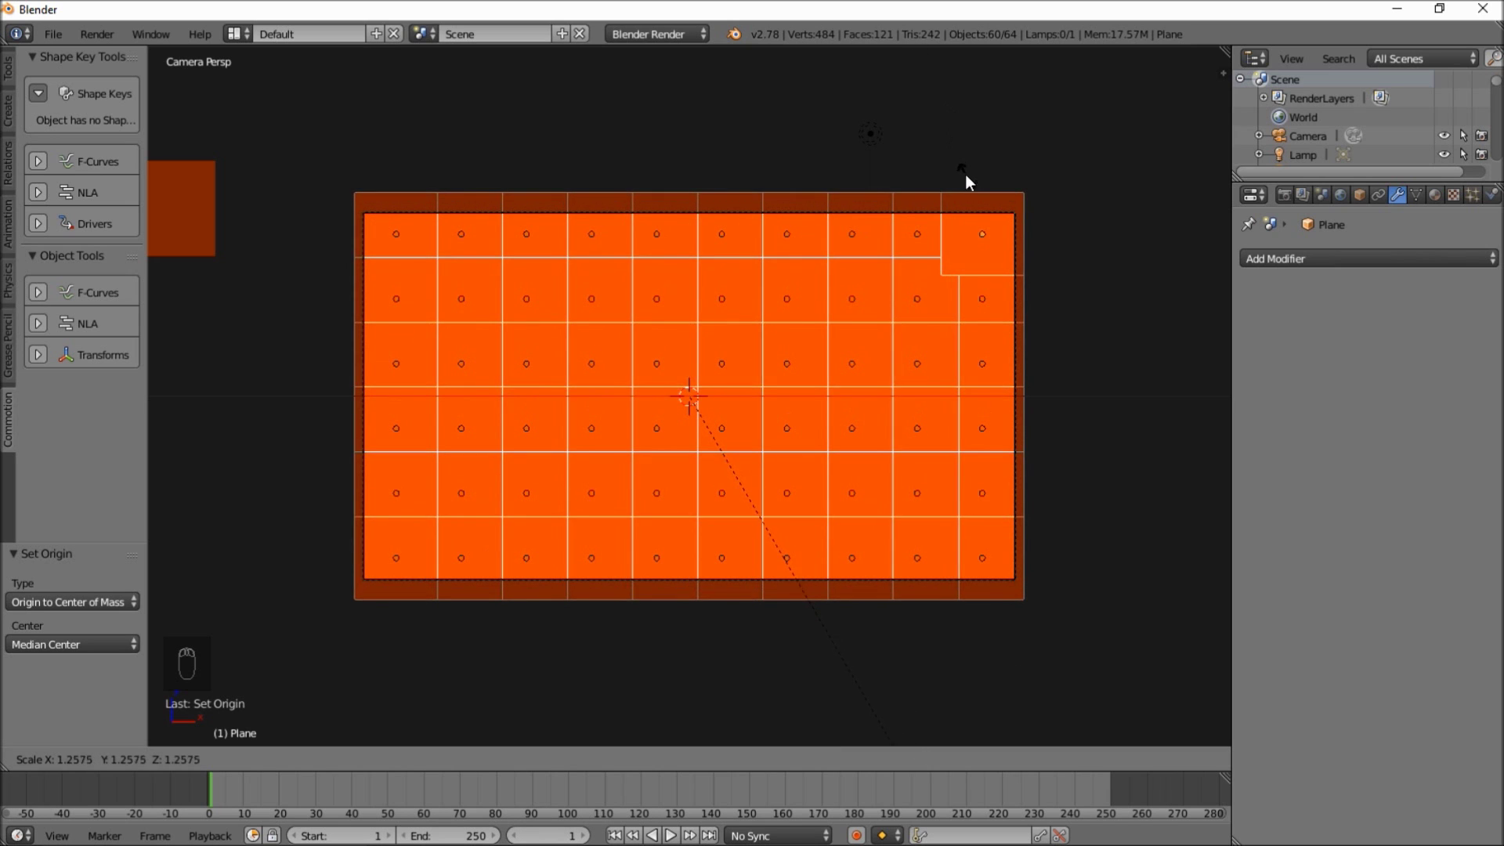
key("Escape")
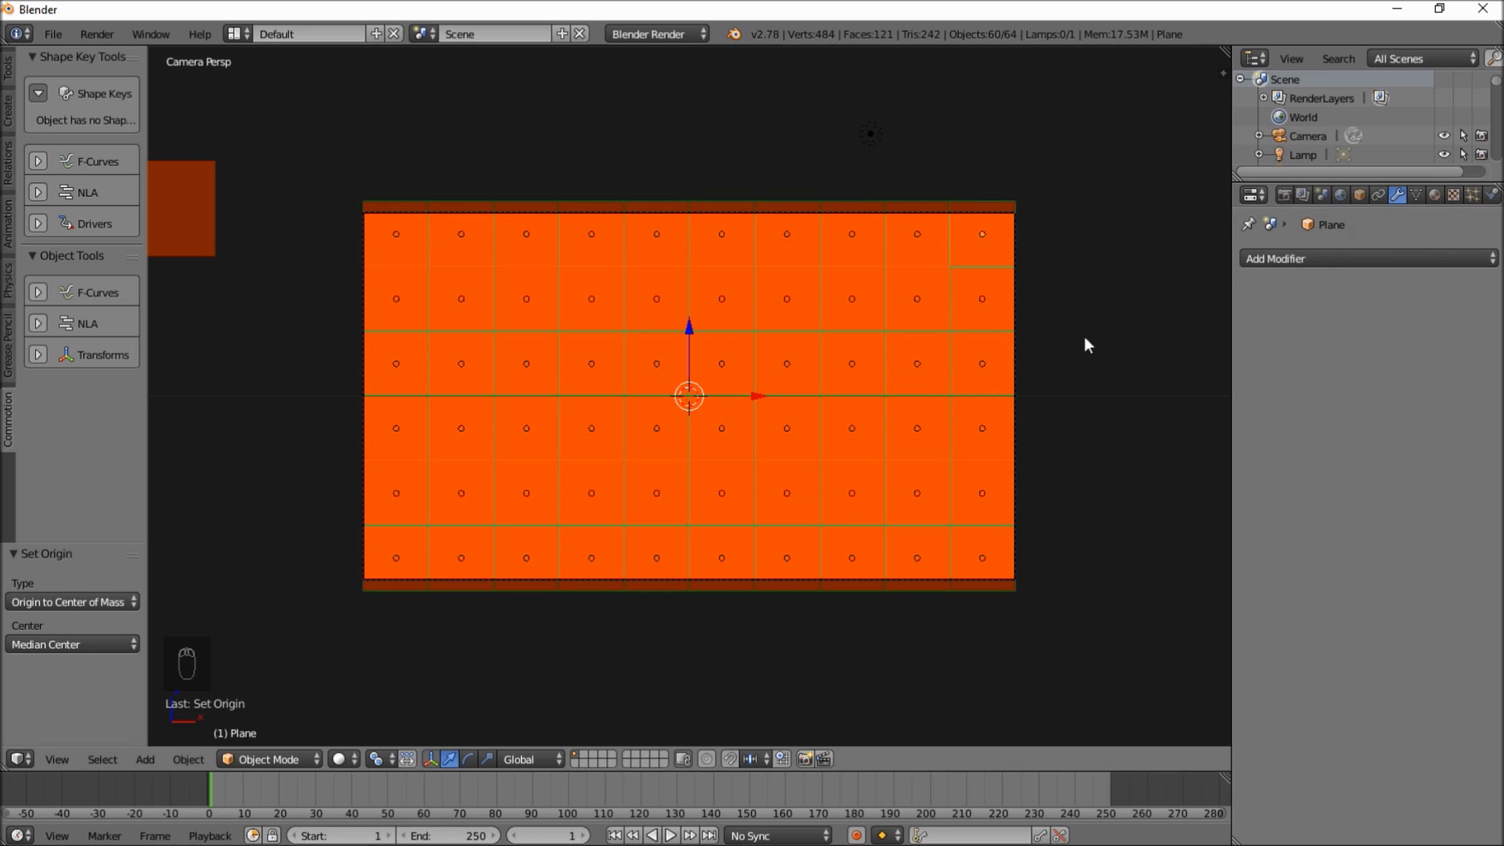
left_click(1292, 200)
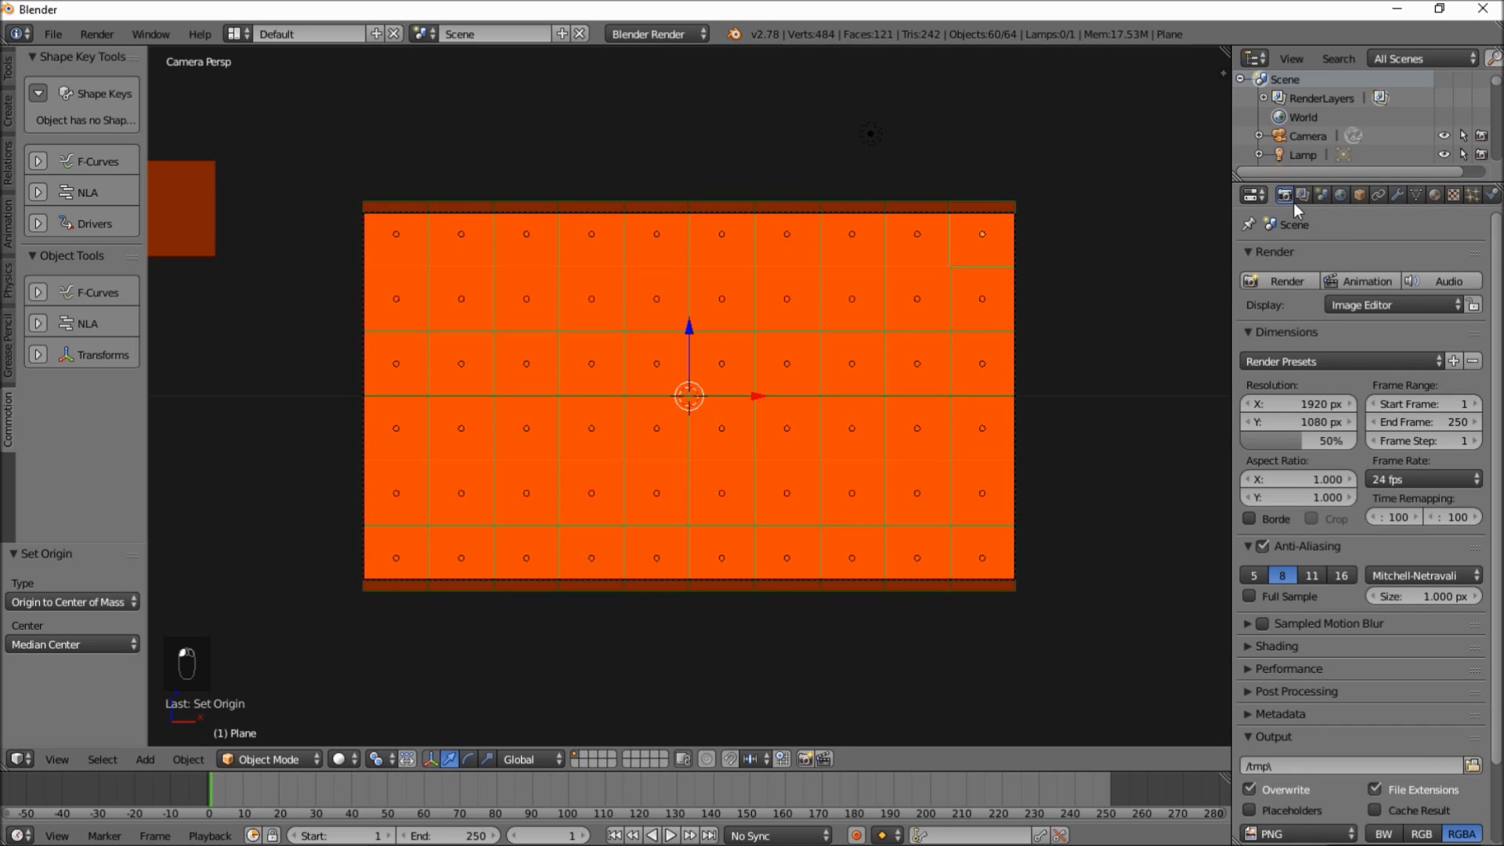
- Set the frame rate to 60 fps and play the animation, stopping at frame 85
left_click(1403, 479)
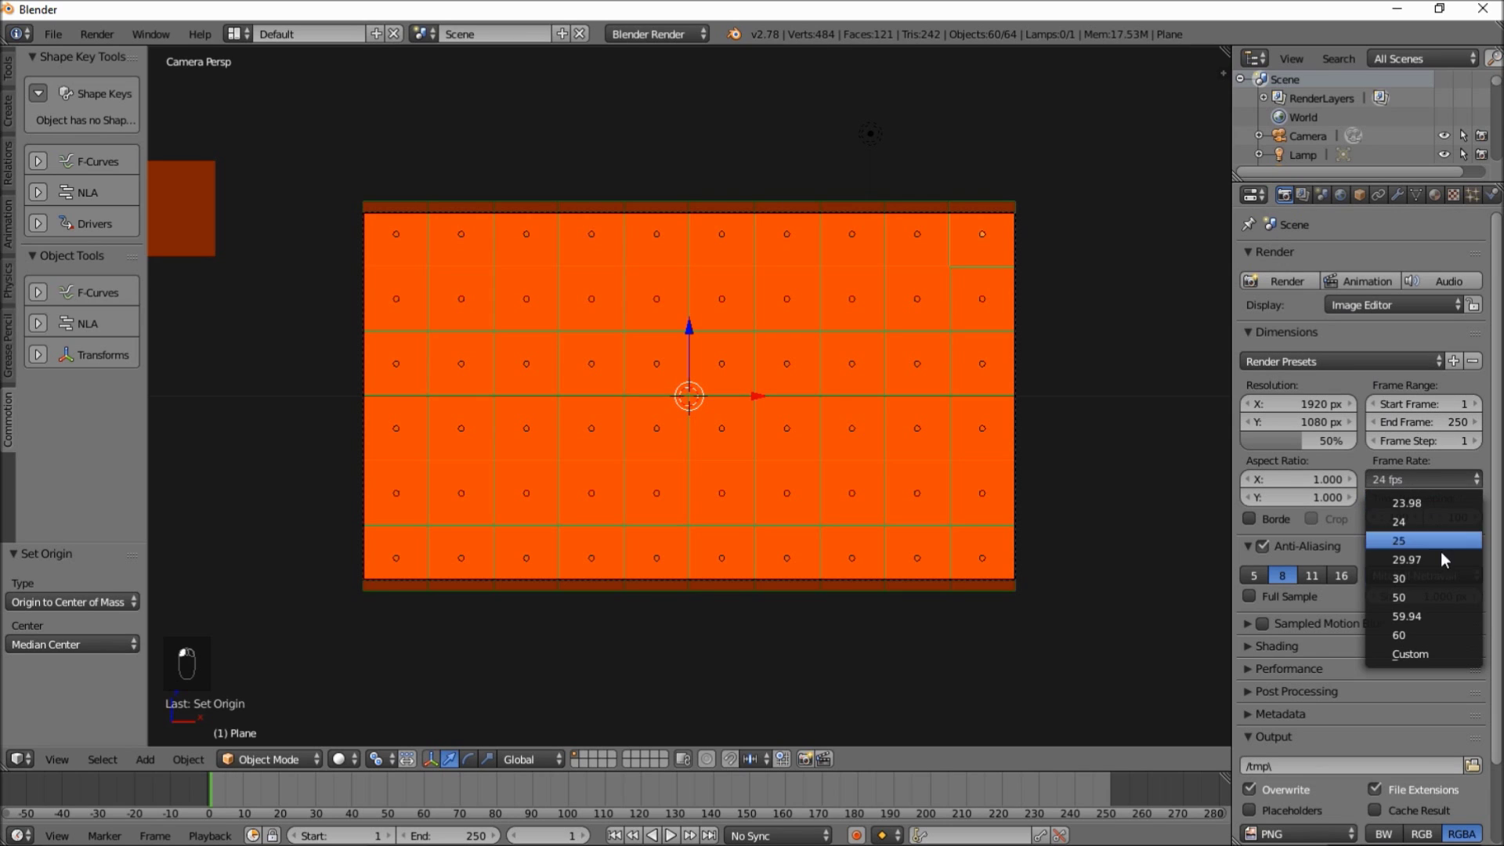
left_click(1437, 639)
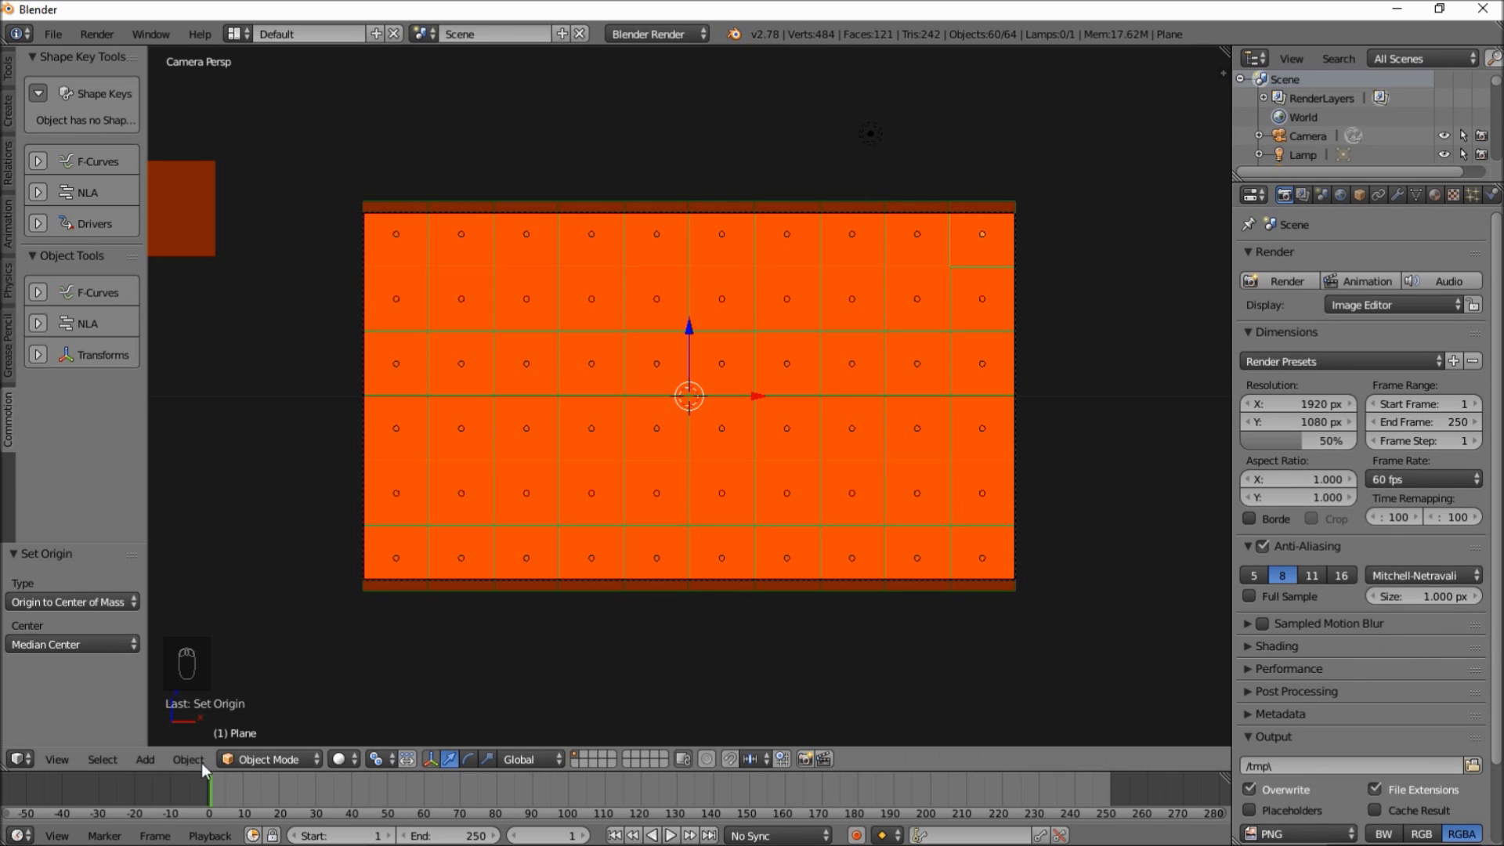
key("alt+a")
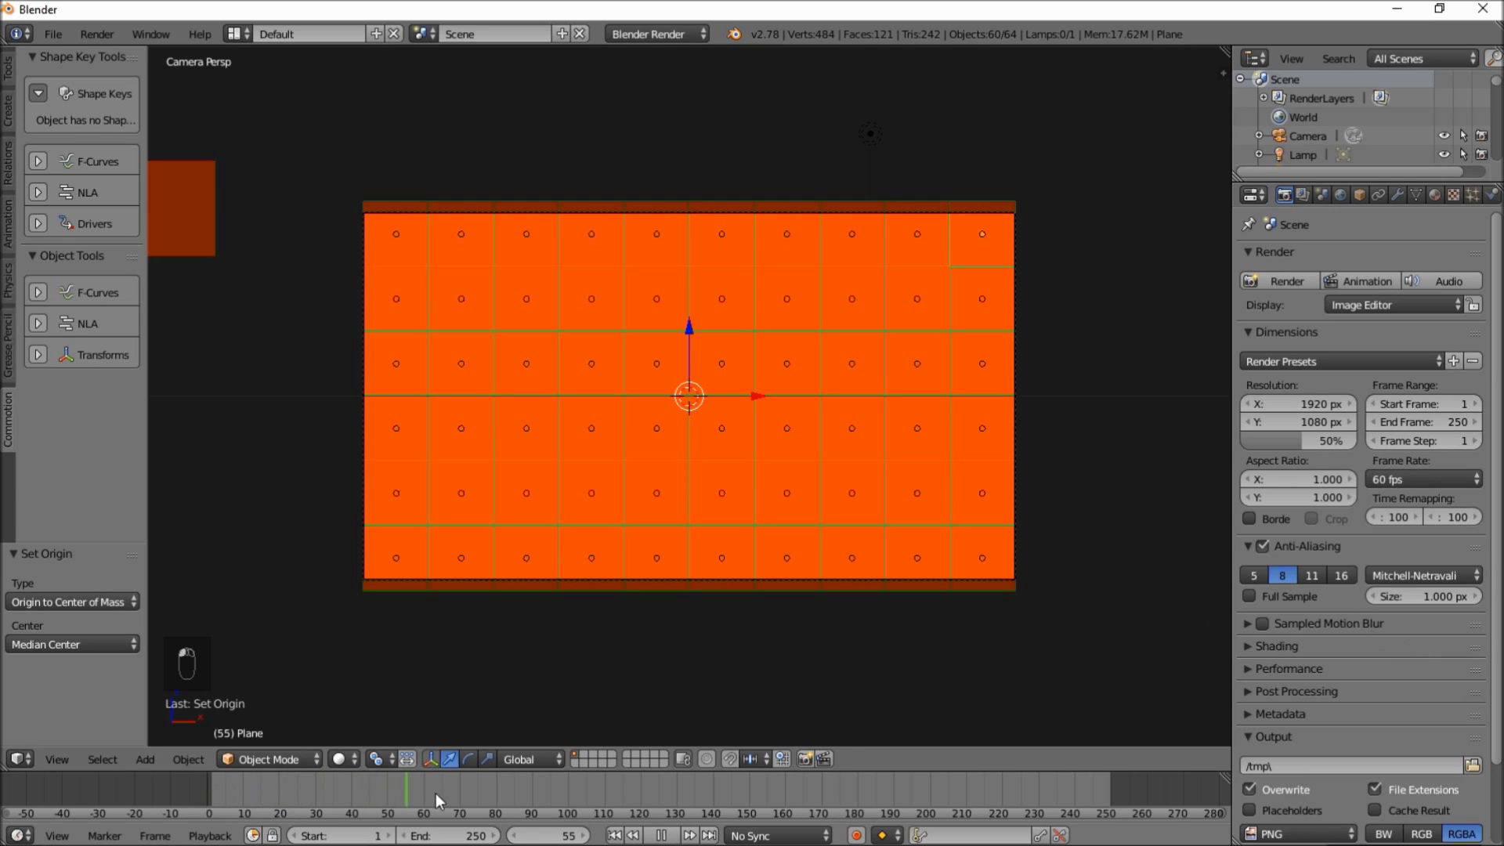
key("alt+a")
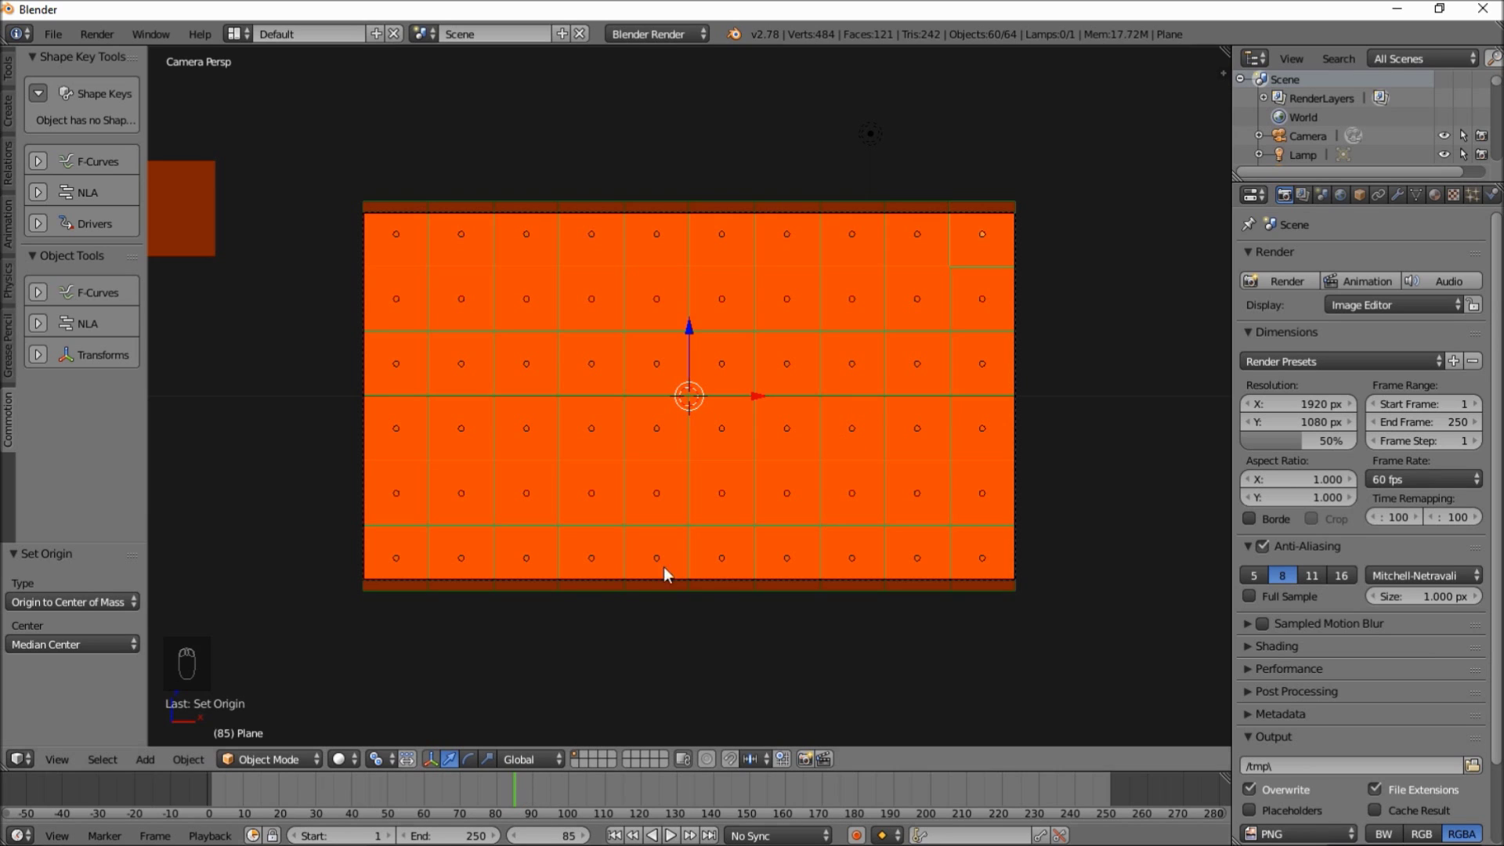
- Keyframe the squares' full scale, then scale them to 0 at frame 69
key("i")
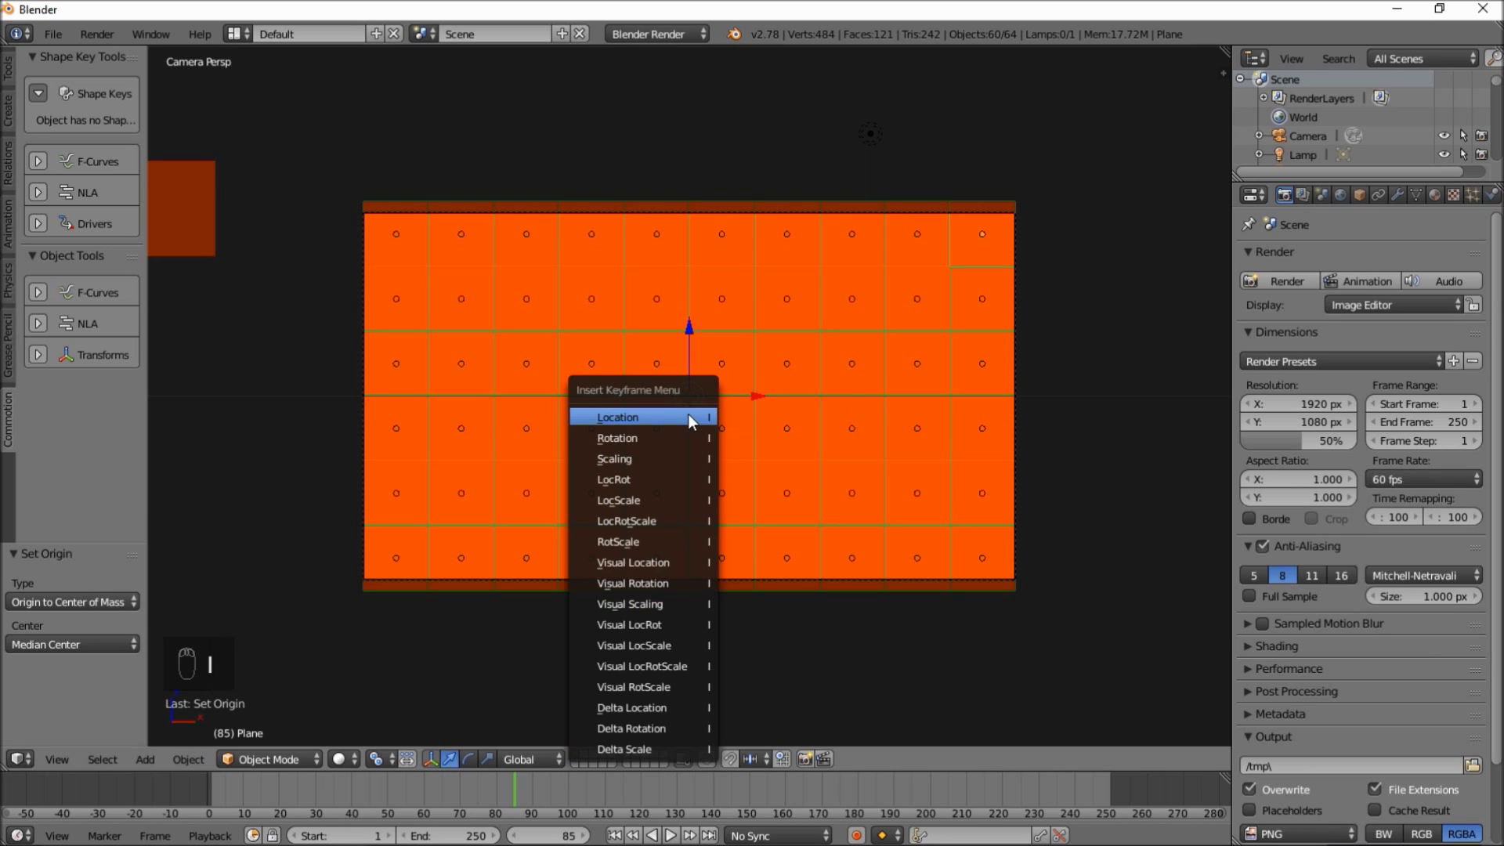
left_click(660, 464)
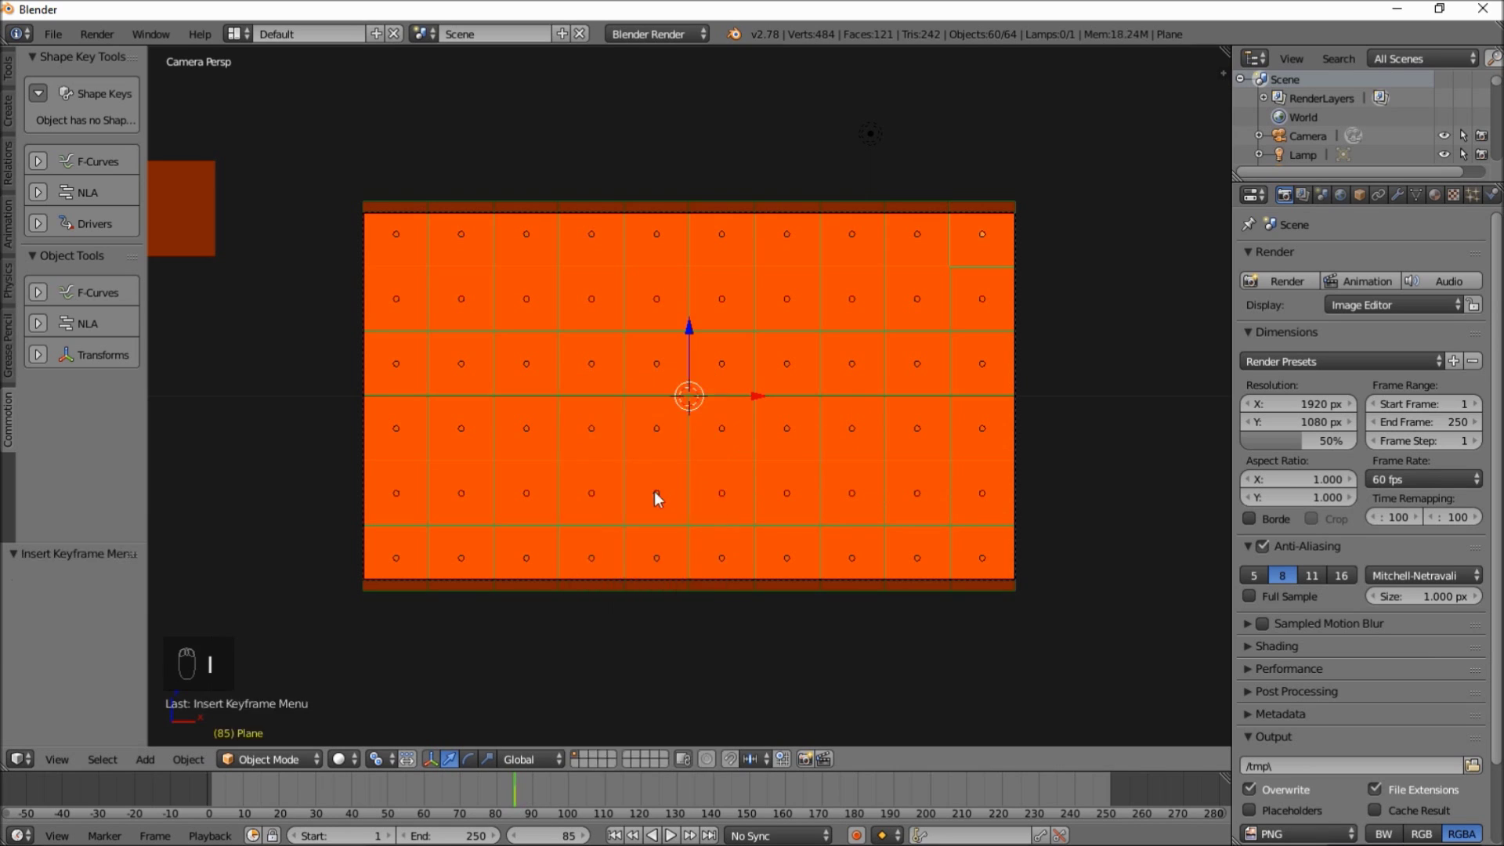
left_click(440, 790)
key("s")
key("0")
key("Return")
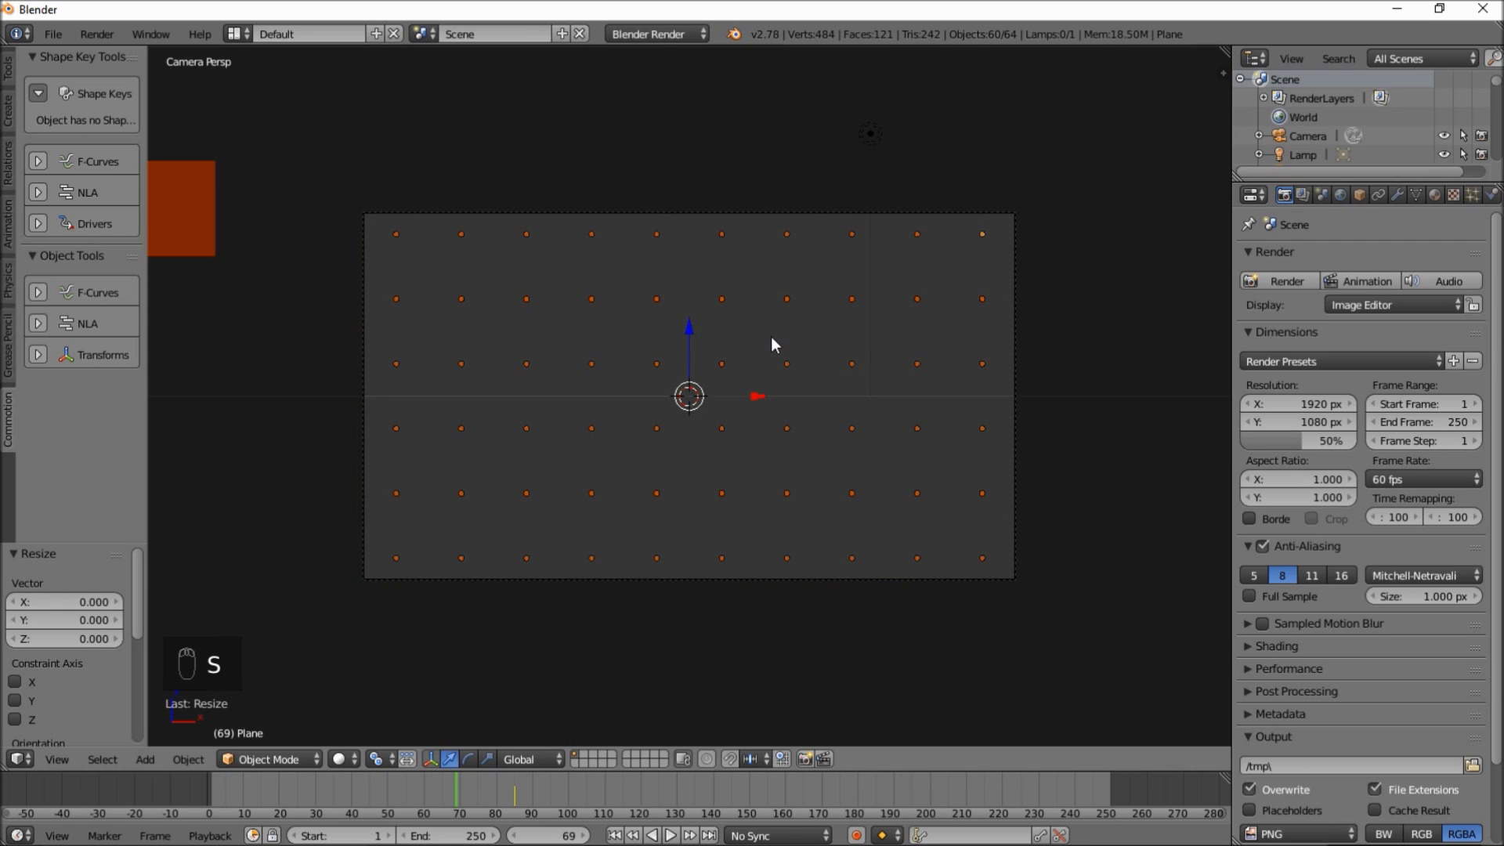
- Keyframe the zero scale at frame 69, preview the grow-in, and split the 3D view in two
key("i")
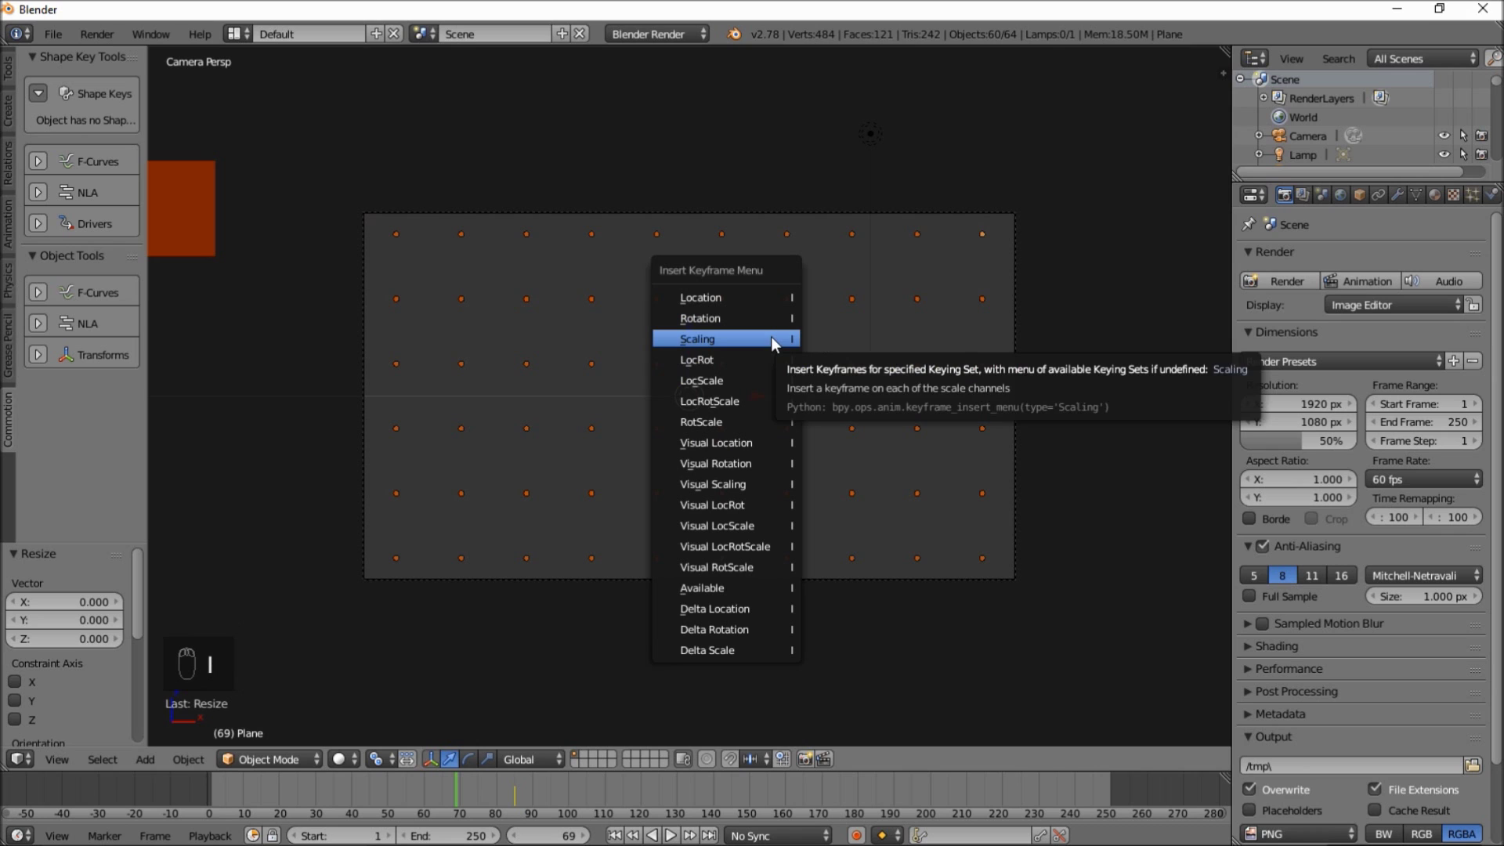
left_click(771, 338)
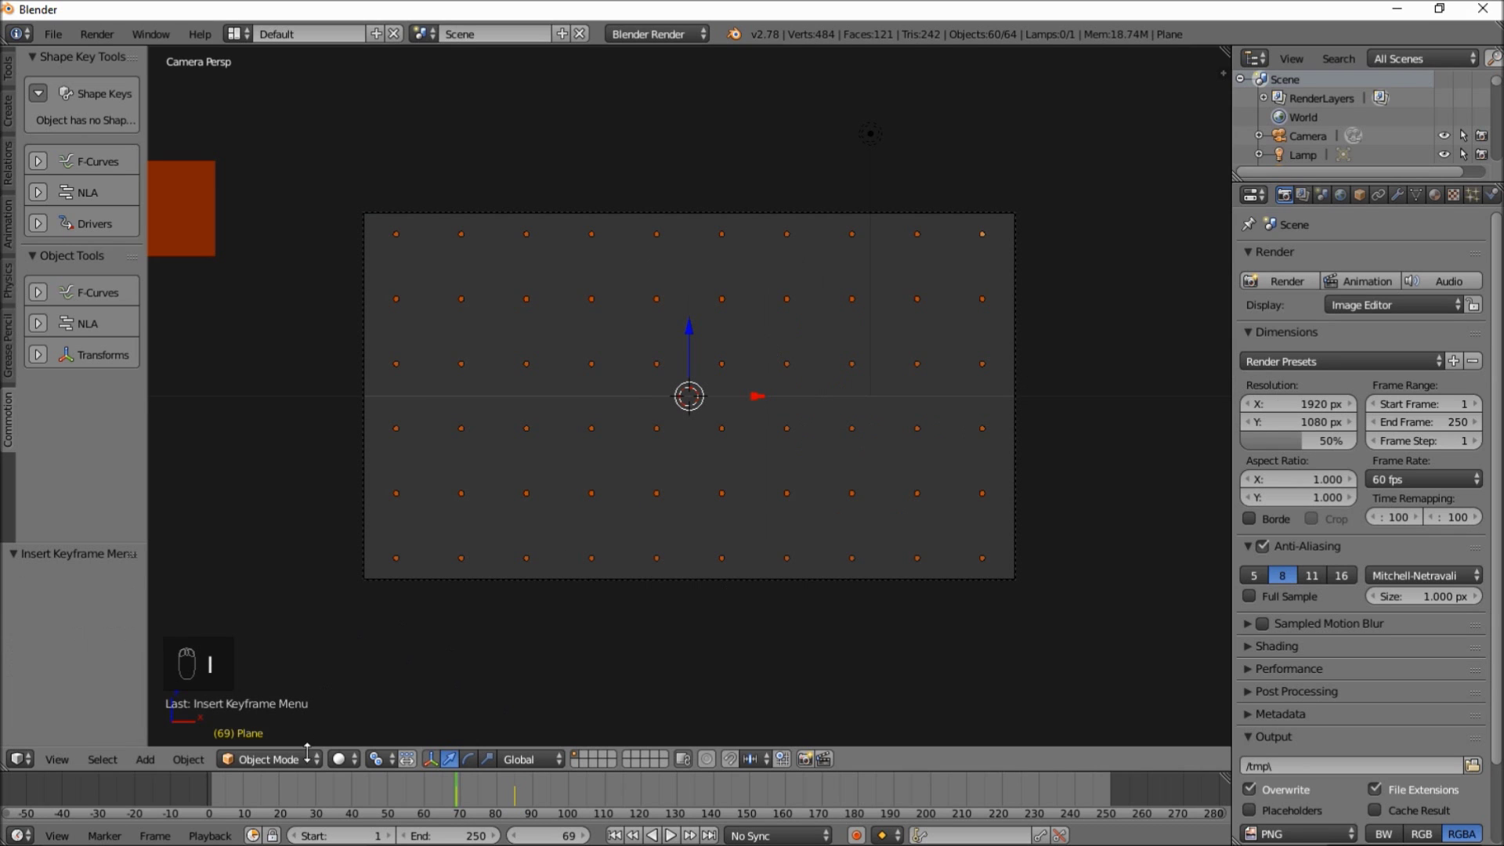
mouse_move(462, 778)
left_mouse_down()
mouse_move(520, 783)
mouse_move(456, 787)
left_mouse_up()
key("alt+a")
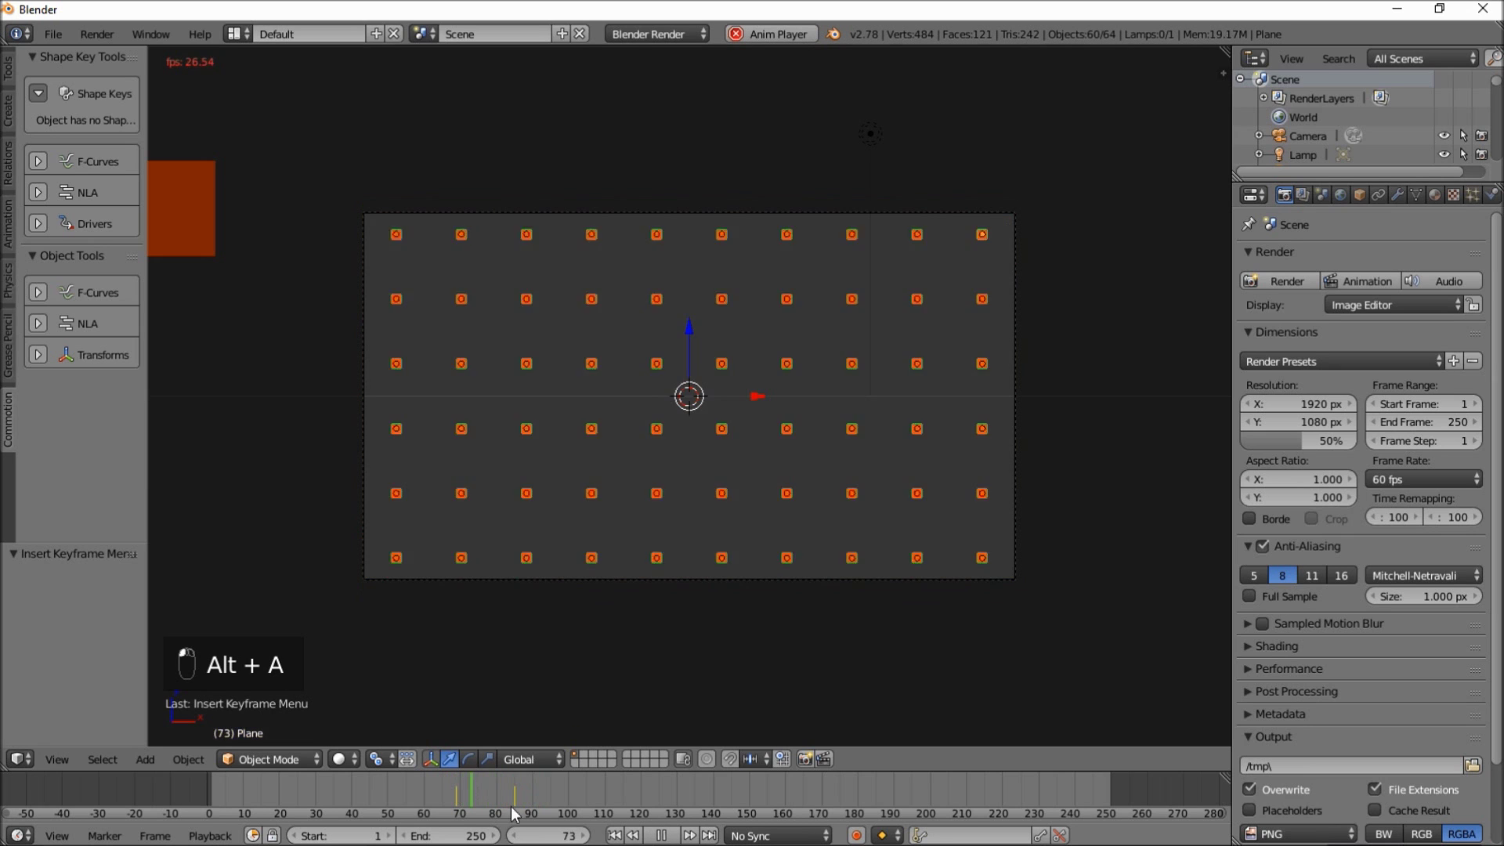
left_click(662, 835)
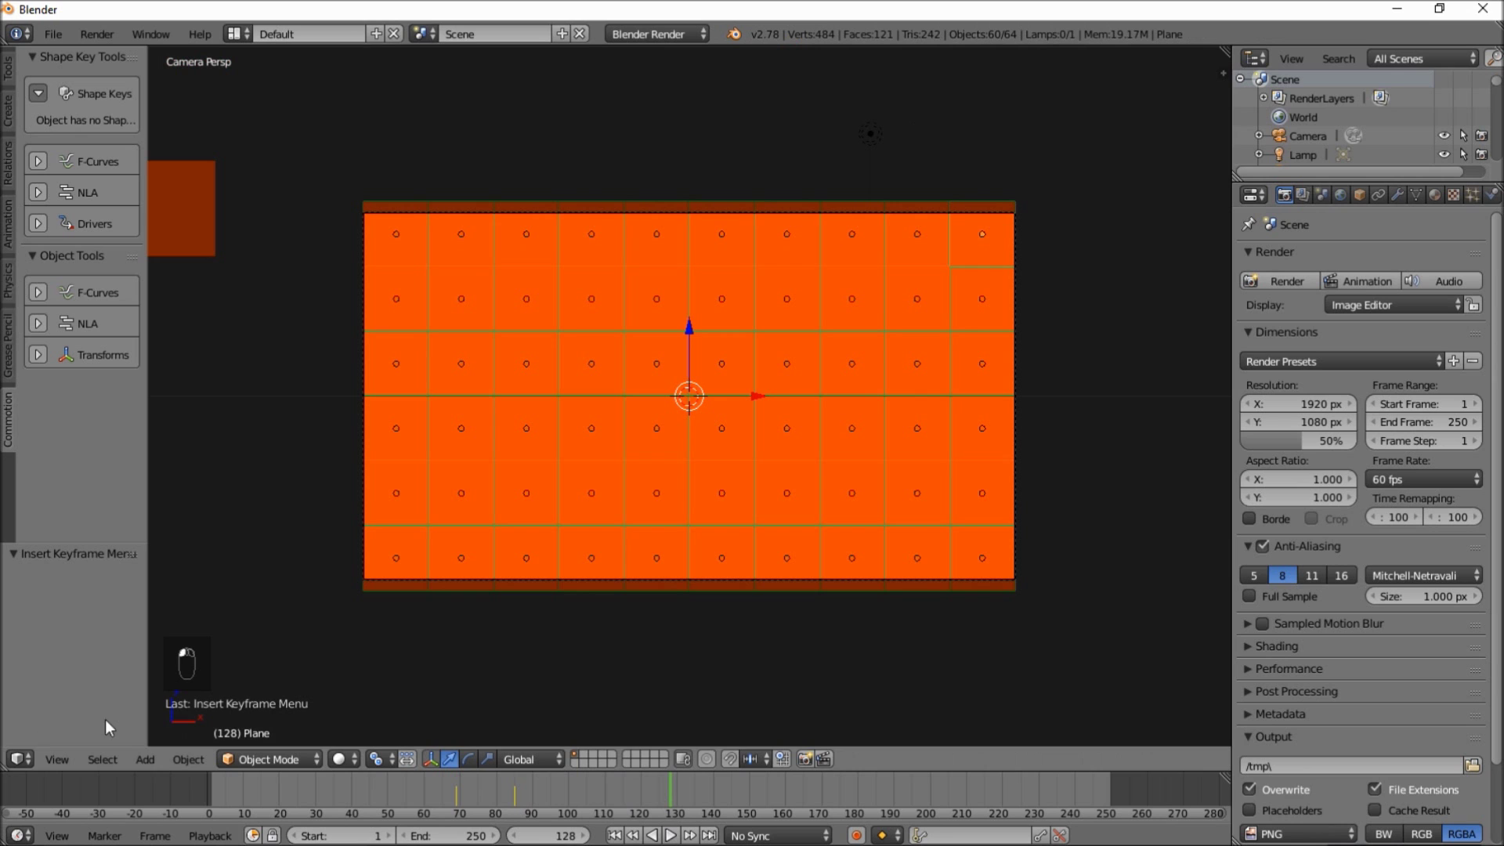
left_click_drag(5, 767, 520, 766)
- Make the left area a Dope Sheet and move the full-size scale keys about 17 frames later
left_click(19, 759)
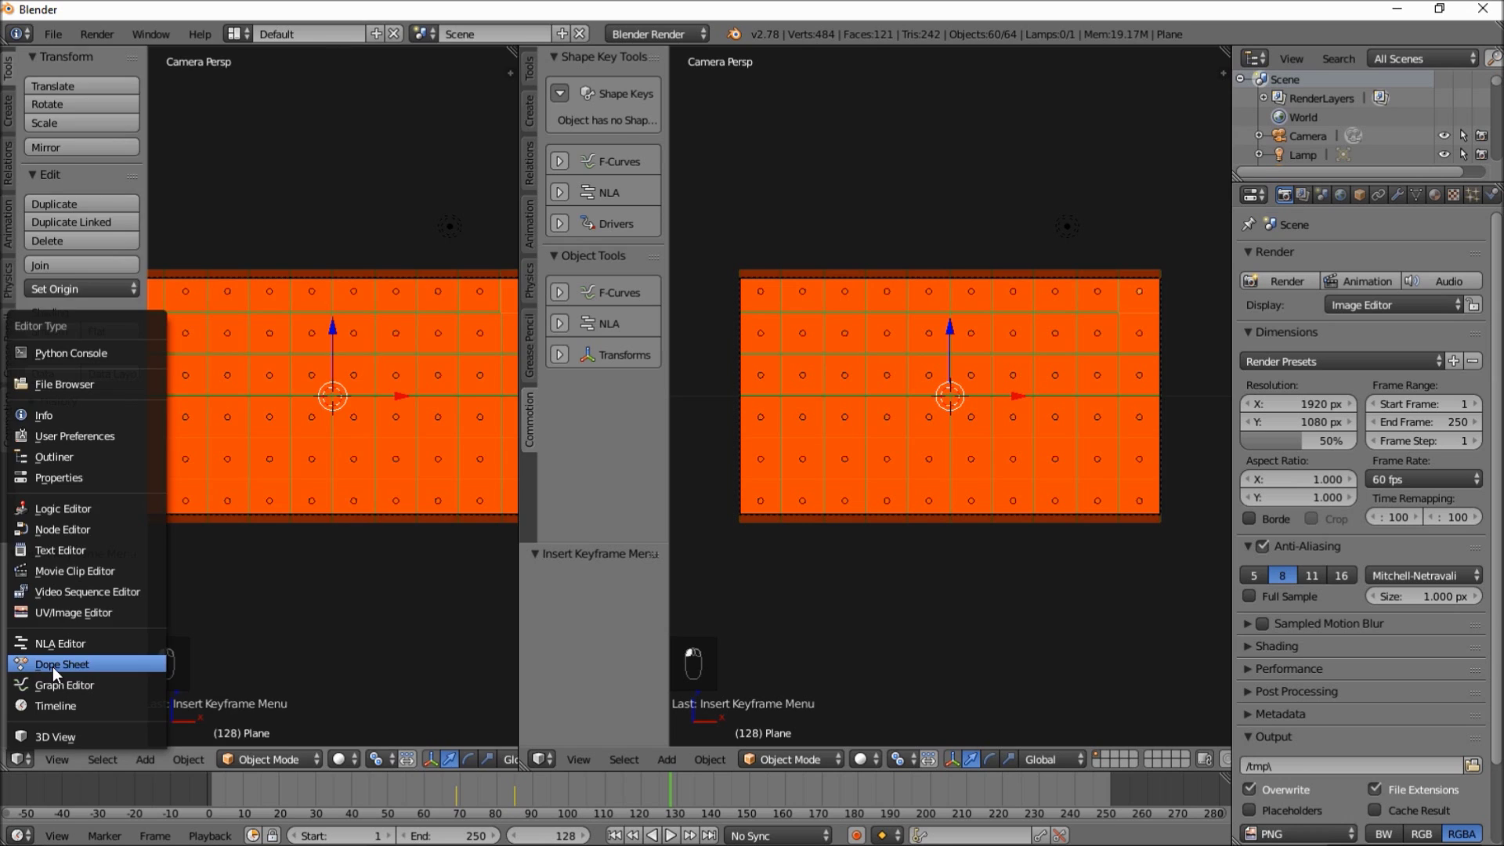
left_click(53, 666)
scroll(266, 259, "up", 1)
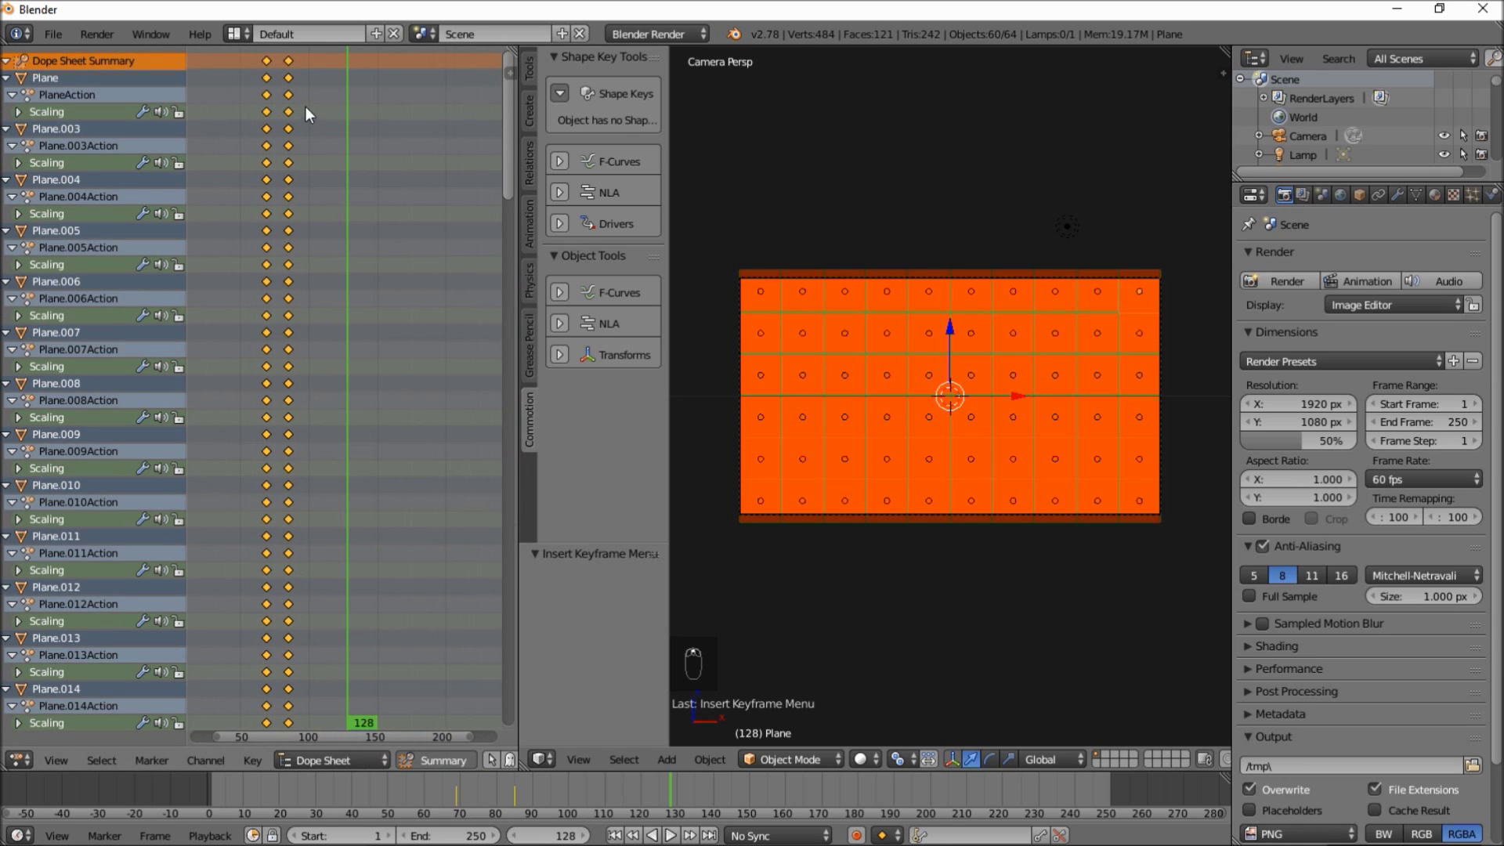
scroll(300, 83, "up", 1)
right_click_drag(282, 60, 309, 77)
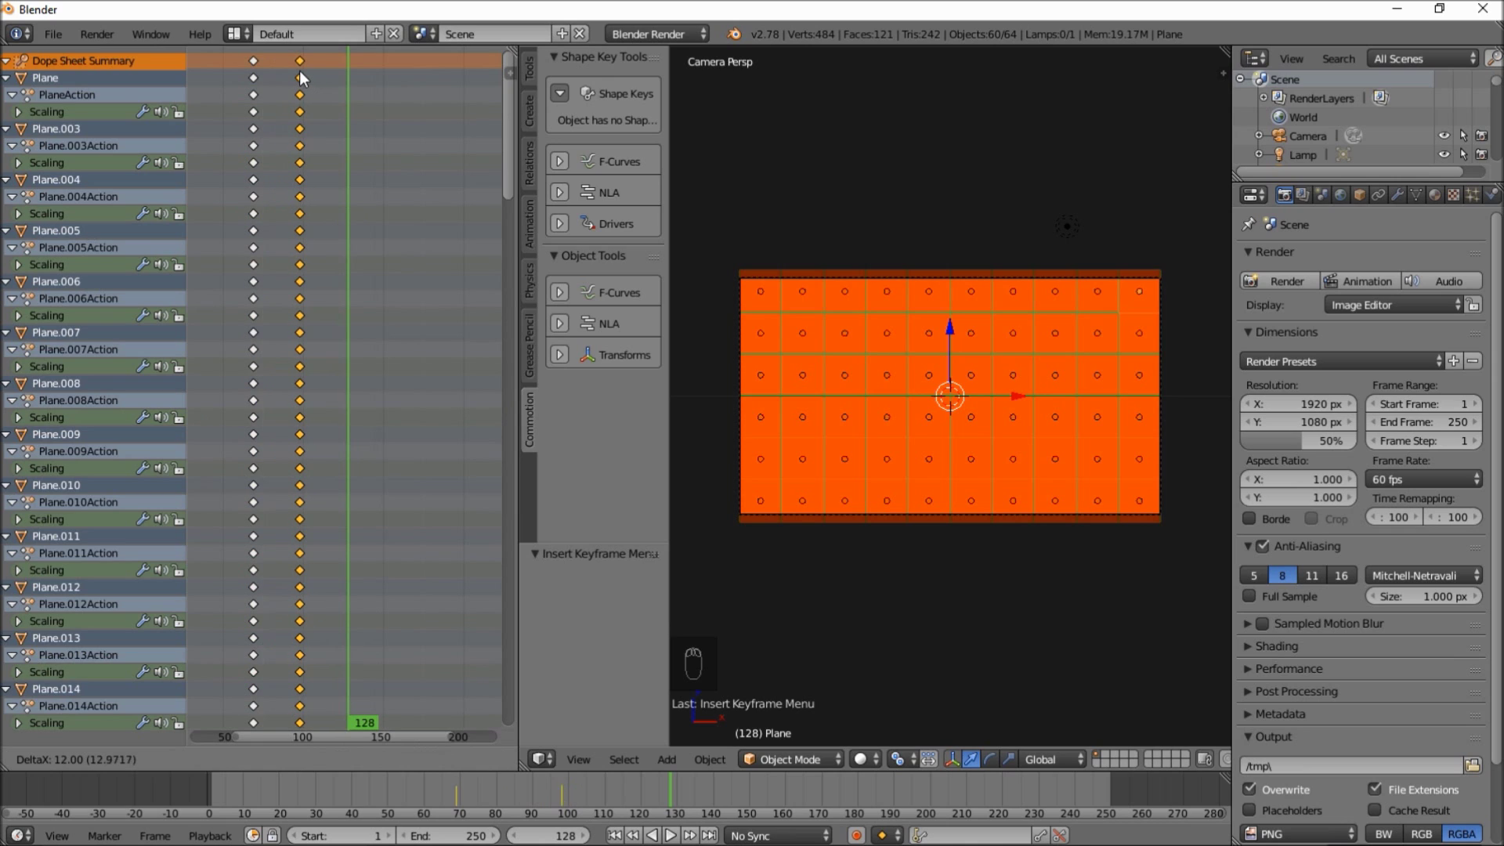
key("Escape")
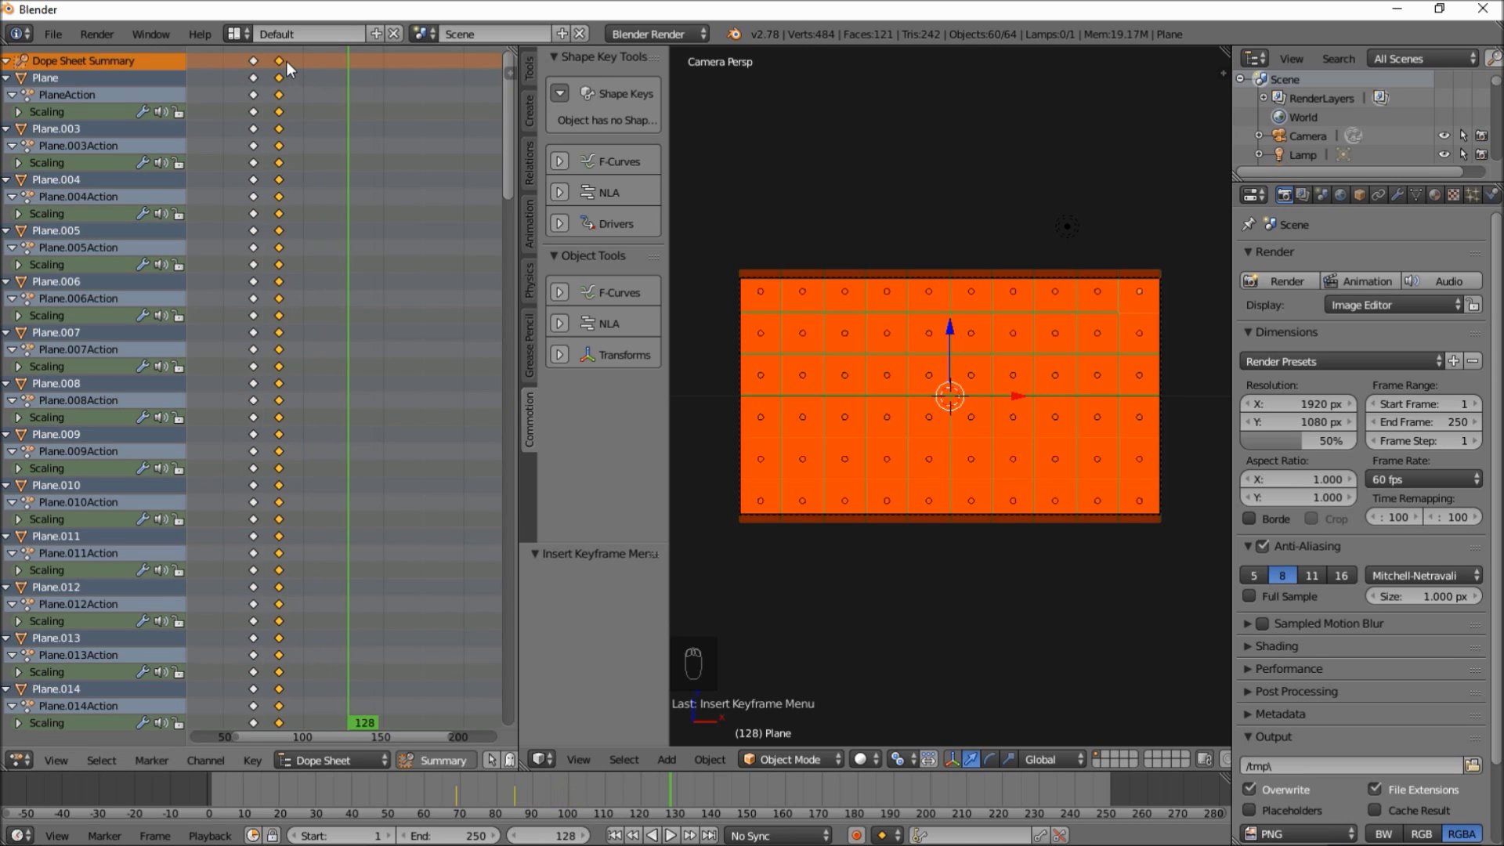
right_click_drag(285, 67, 307, 62)
left_click(274, 158)
left_click_drag(274, 158, 291, 205)
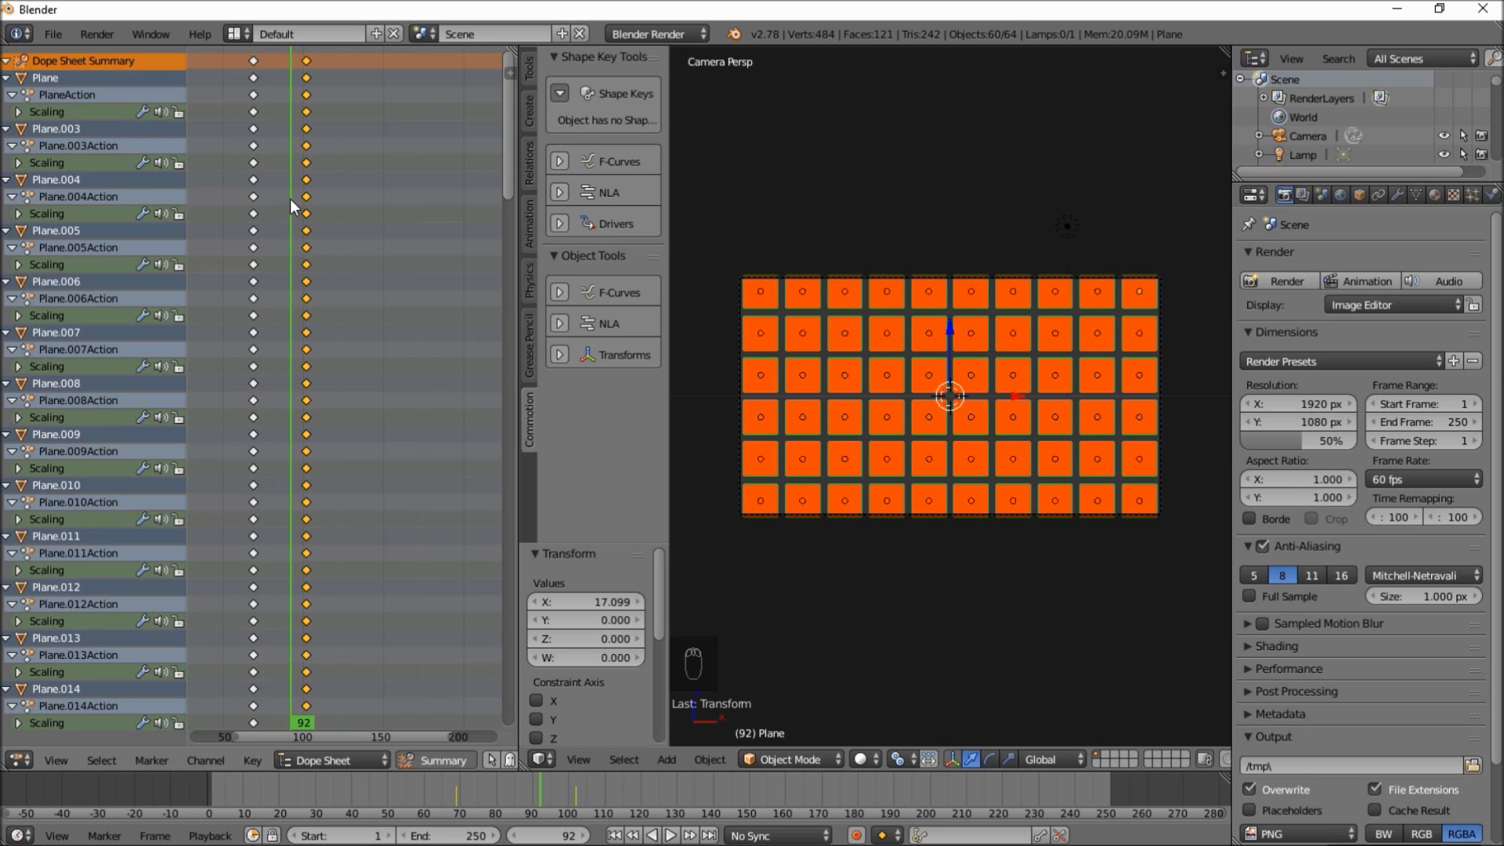
- Insert Scaling keyframes for the tiles at frames 92 and 79
key("i")
left_click(1000, 446)
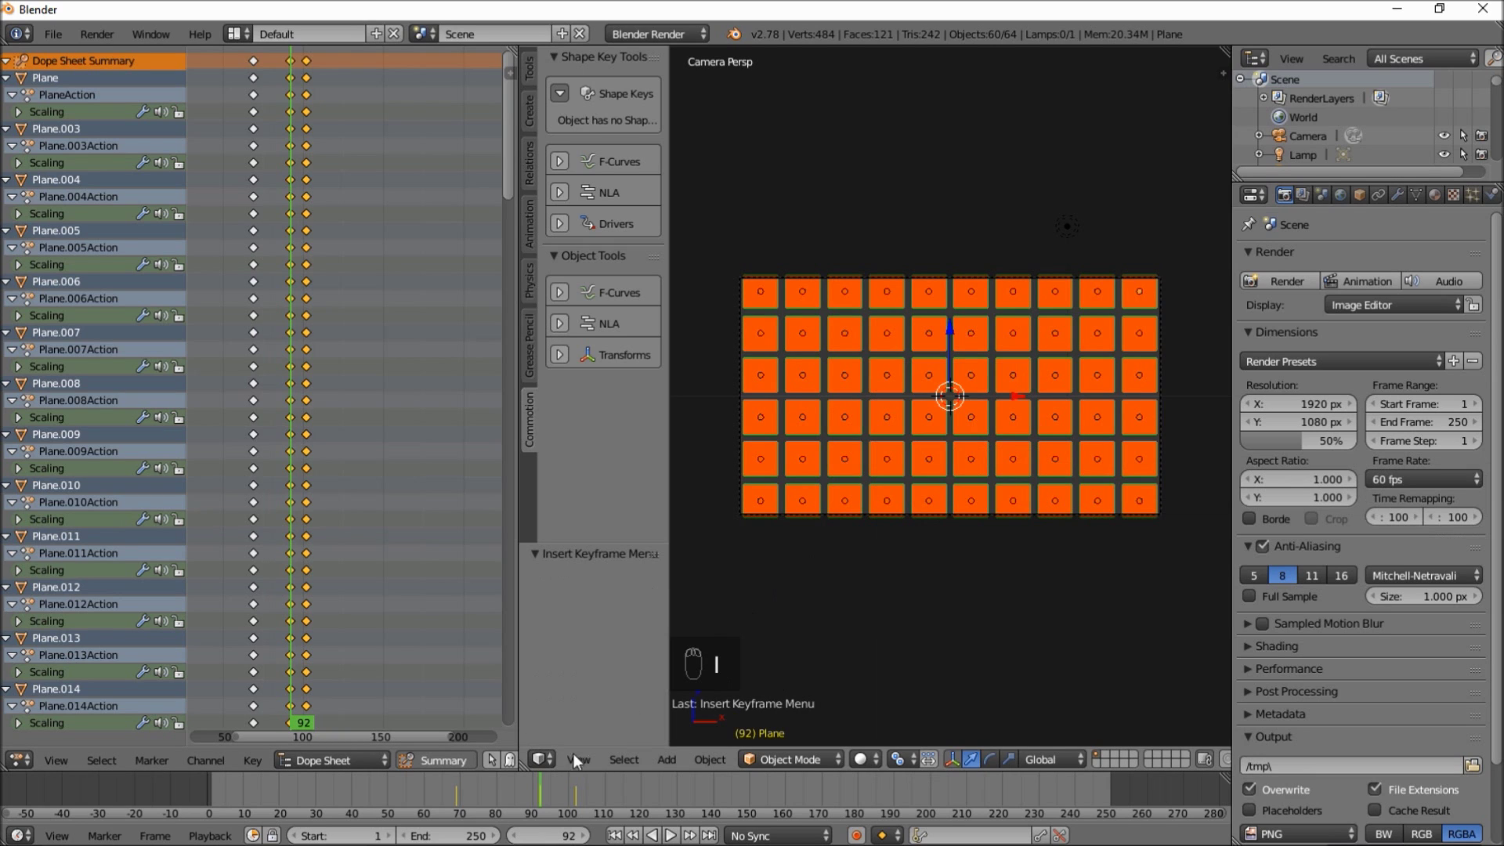
left_click_drag(481, 797, 491, 797)
key("i")
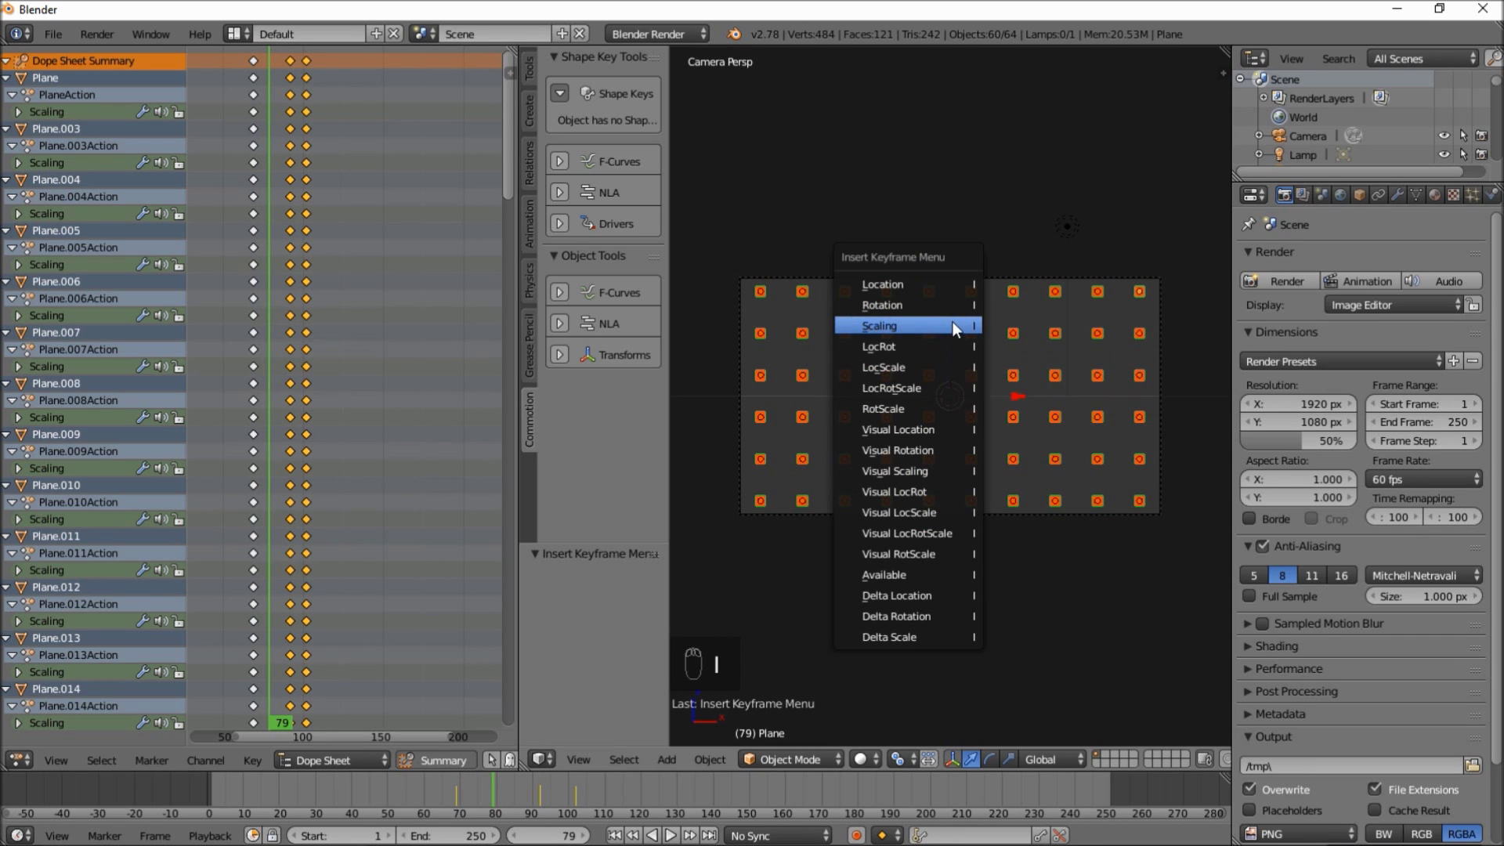
left_click(953, 321)
- Play the animation from around frame 67 and set playback sync to AV-sync
left_click_drag(484, 787, 453, 793)
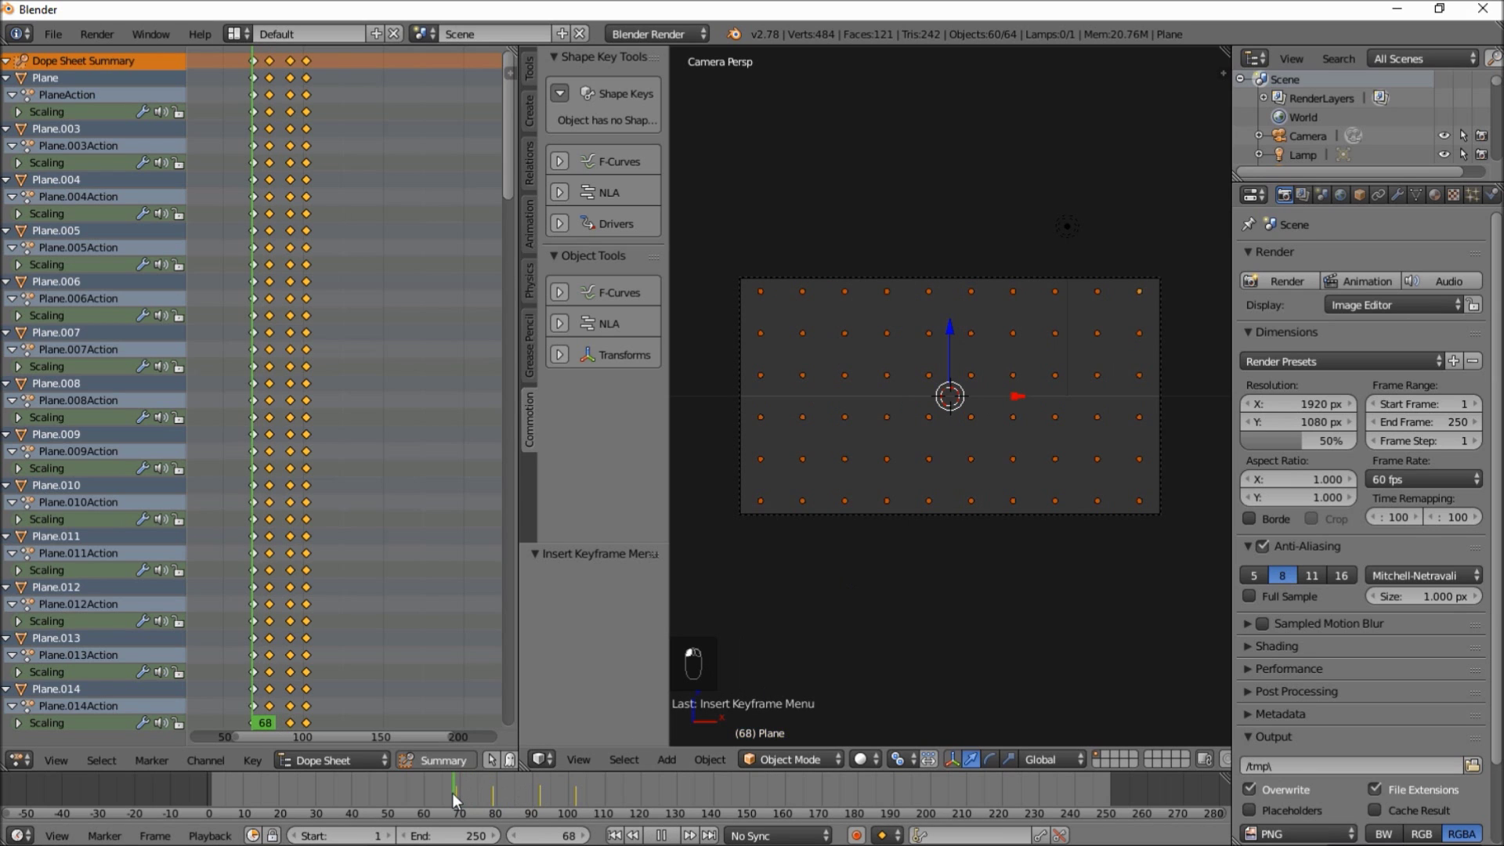
key("alt+a")
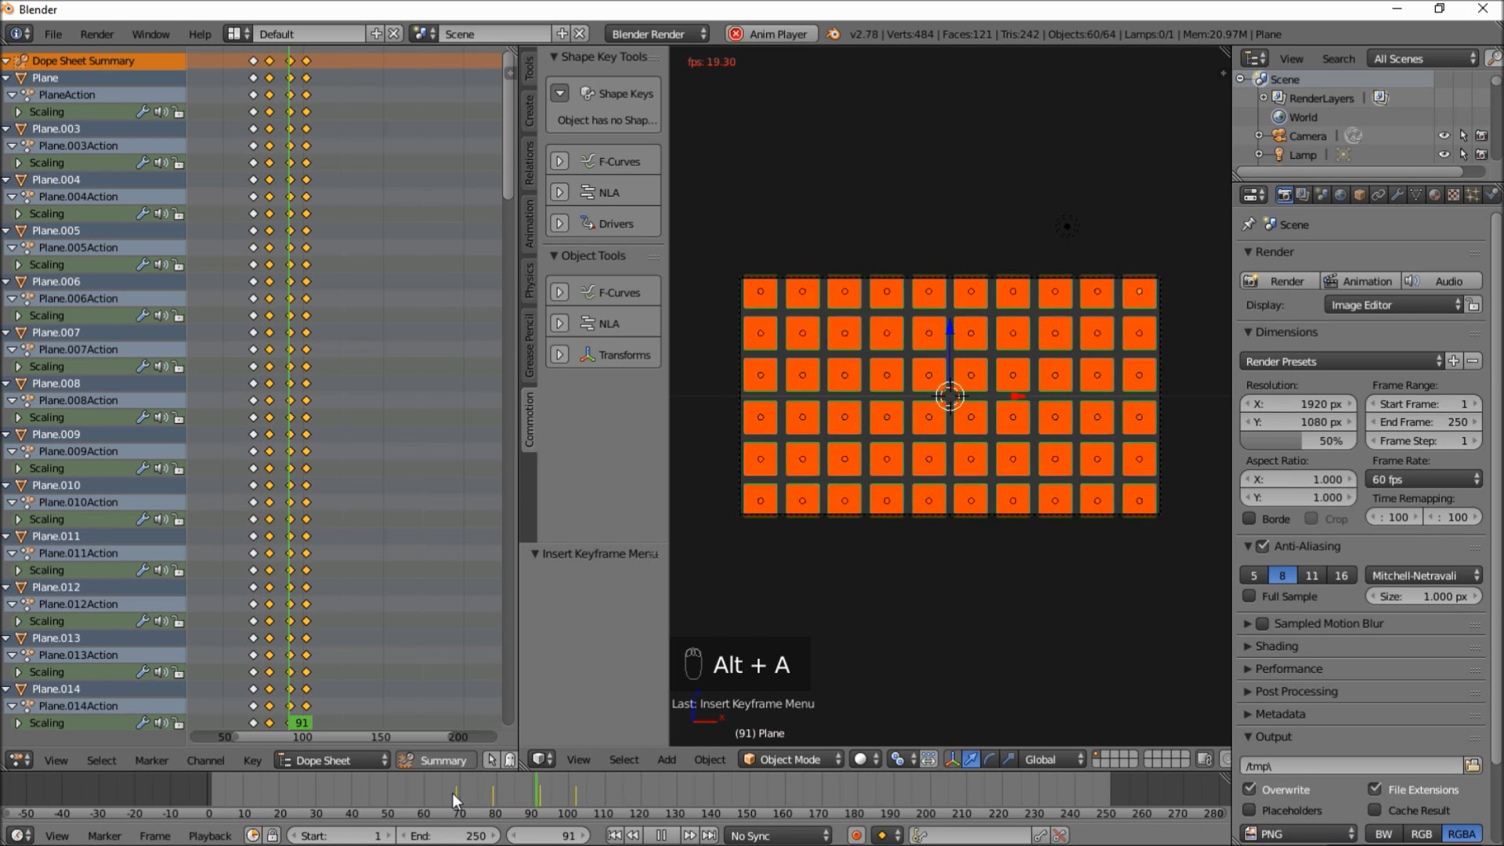
left_click(766, 832)
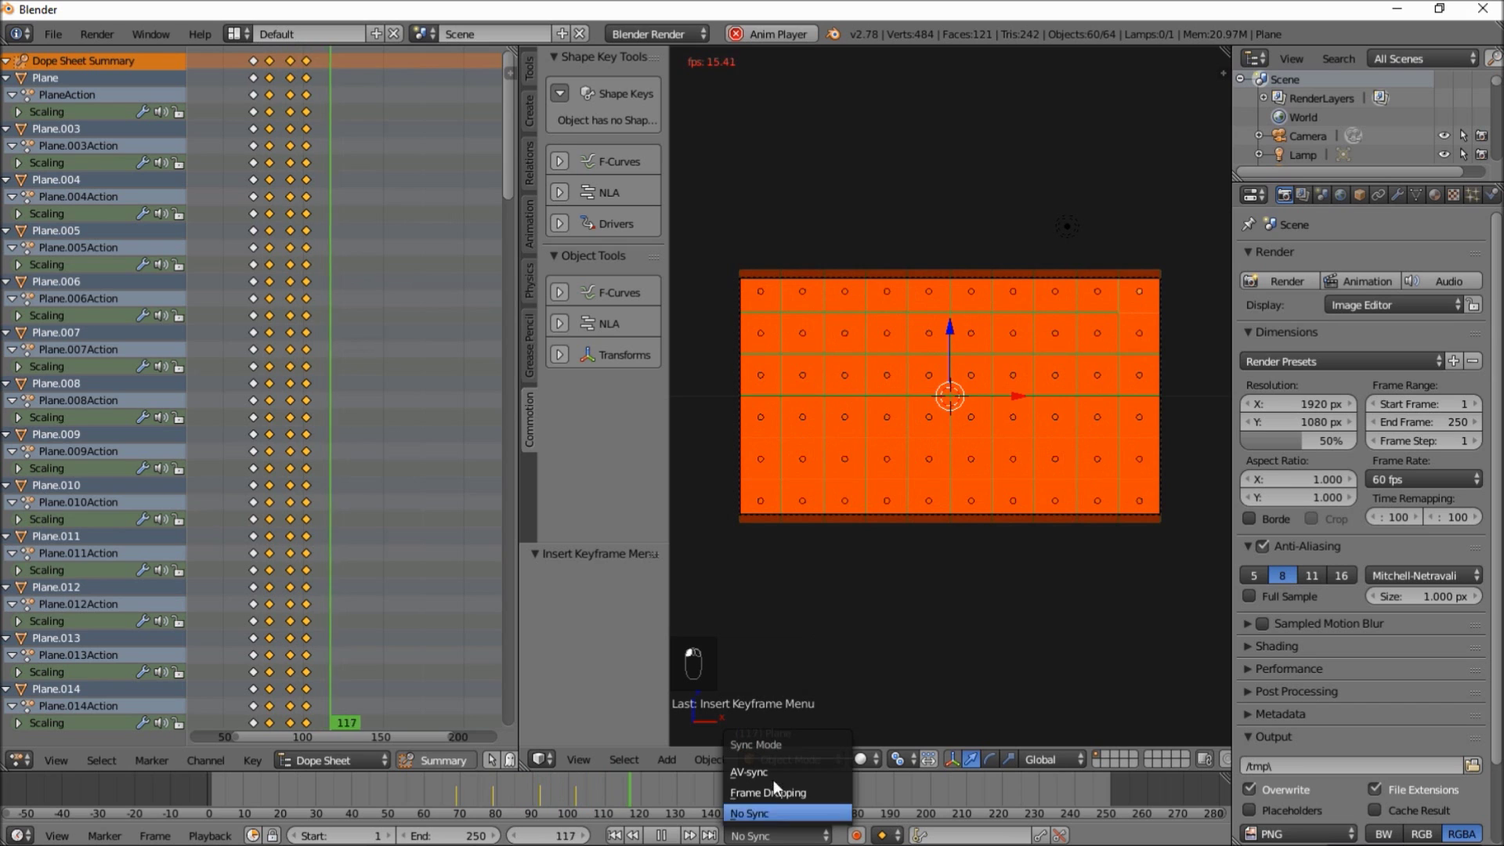
left_click(773, 772)
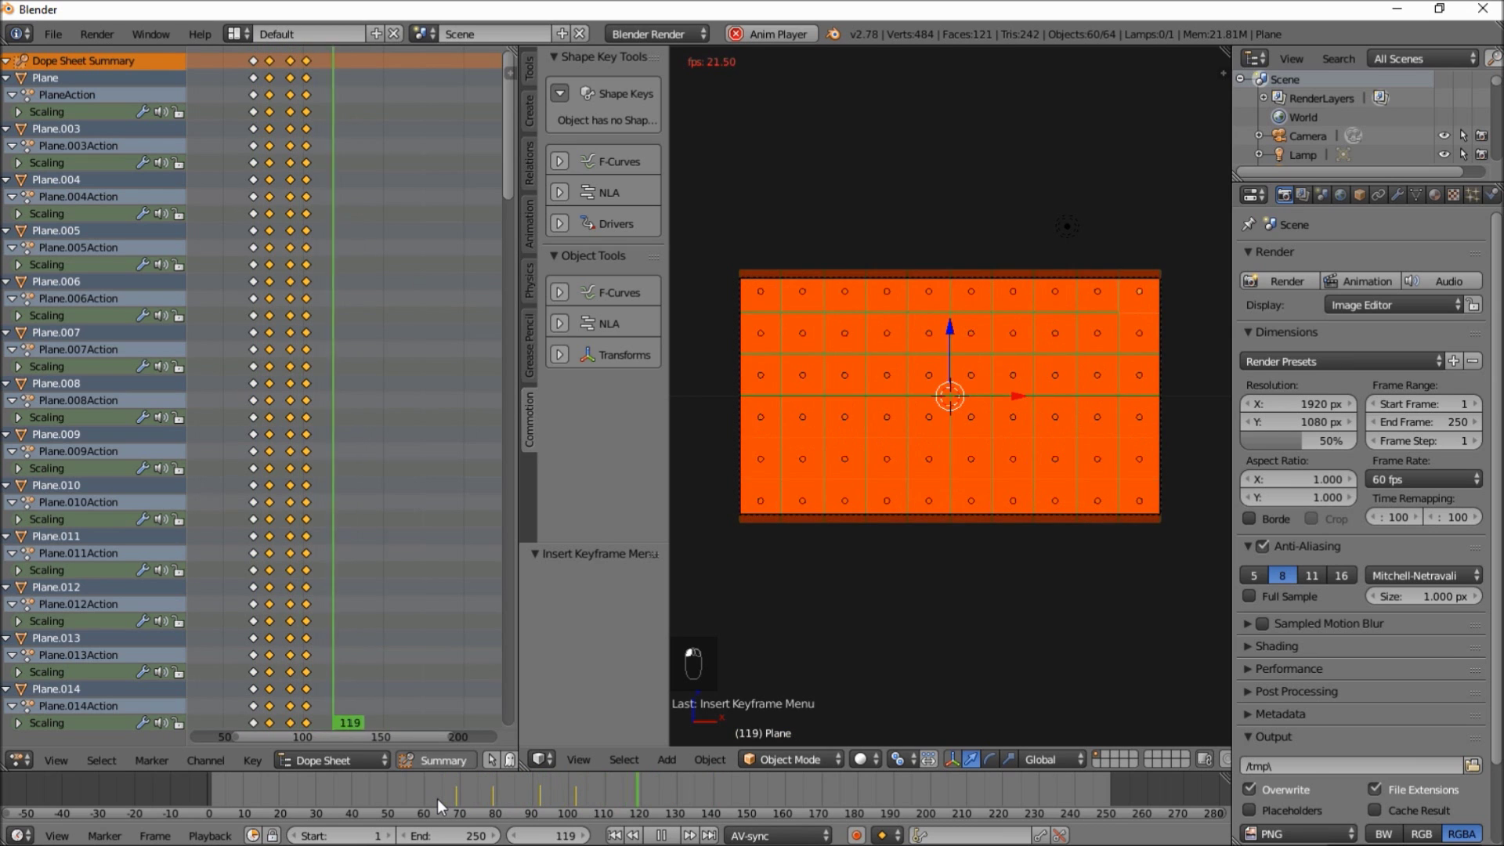
- Move the last scale key column to about frame 181 and replay the animation
left_click(661, 836)
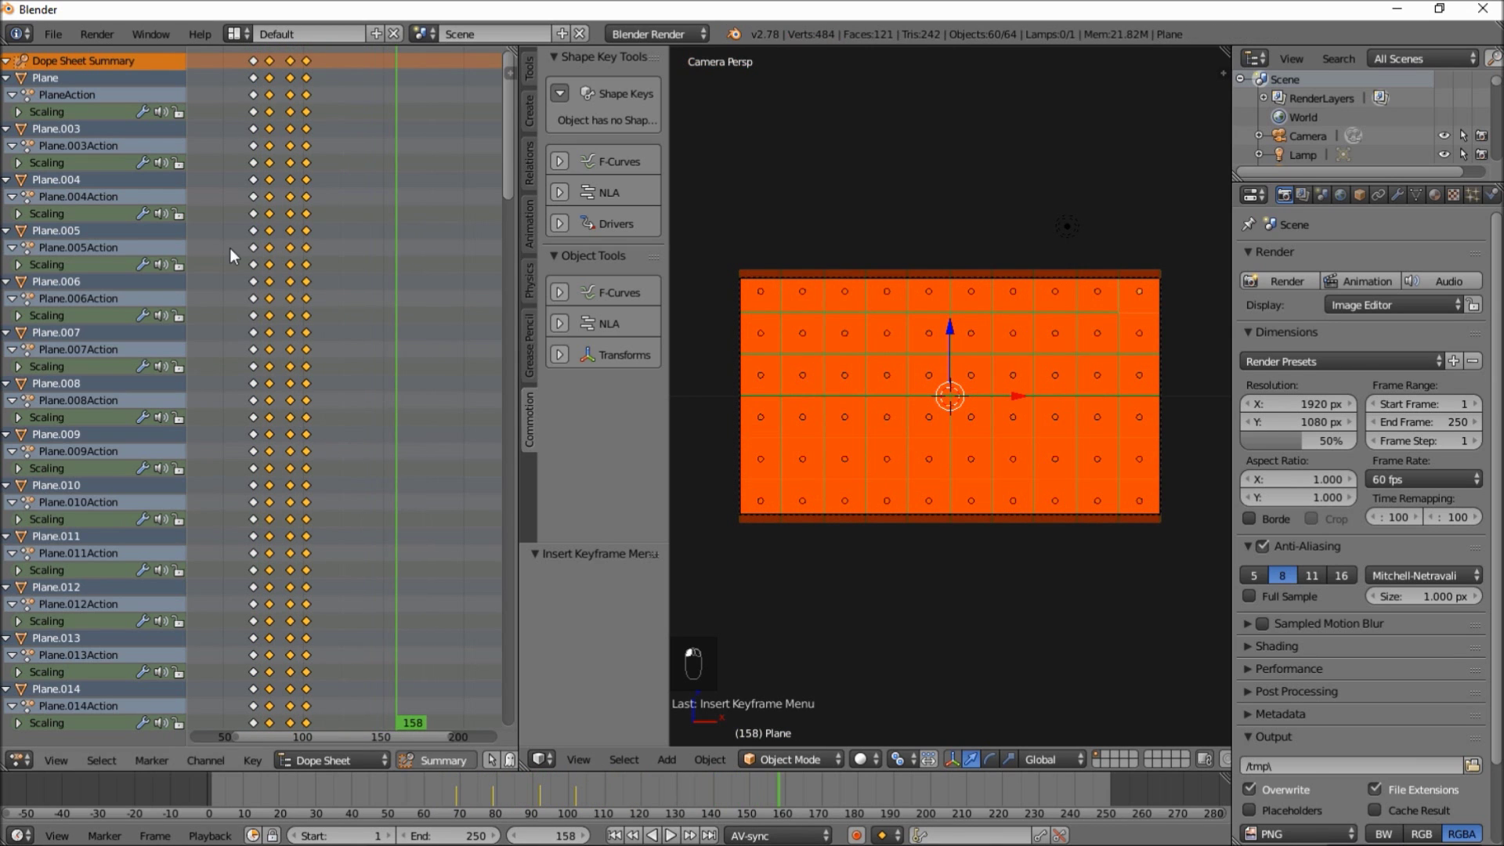
right_click_drag(306, 68, 343, 66)
left_click(295, 86)
key("alt+a")
left_click_drag(298, 86, 260, 110)
key("alt+a")
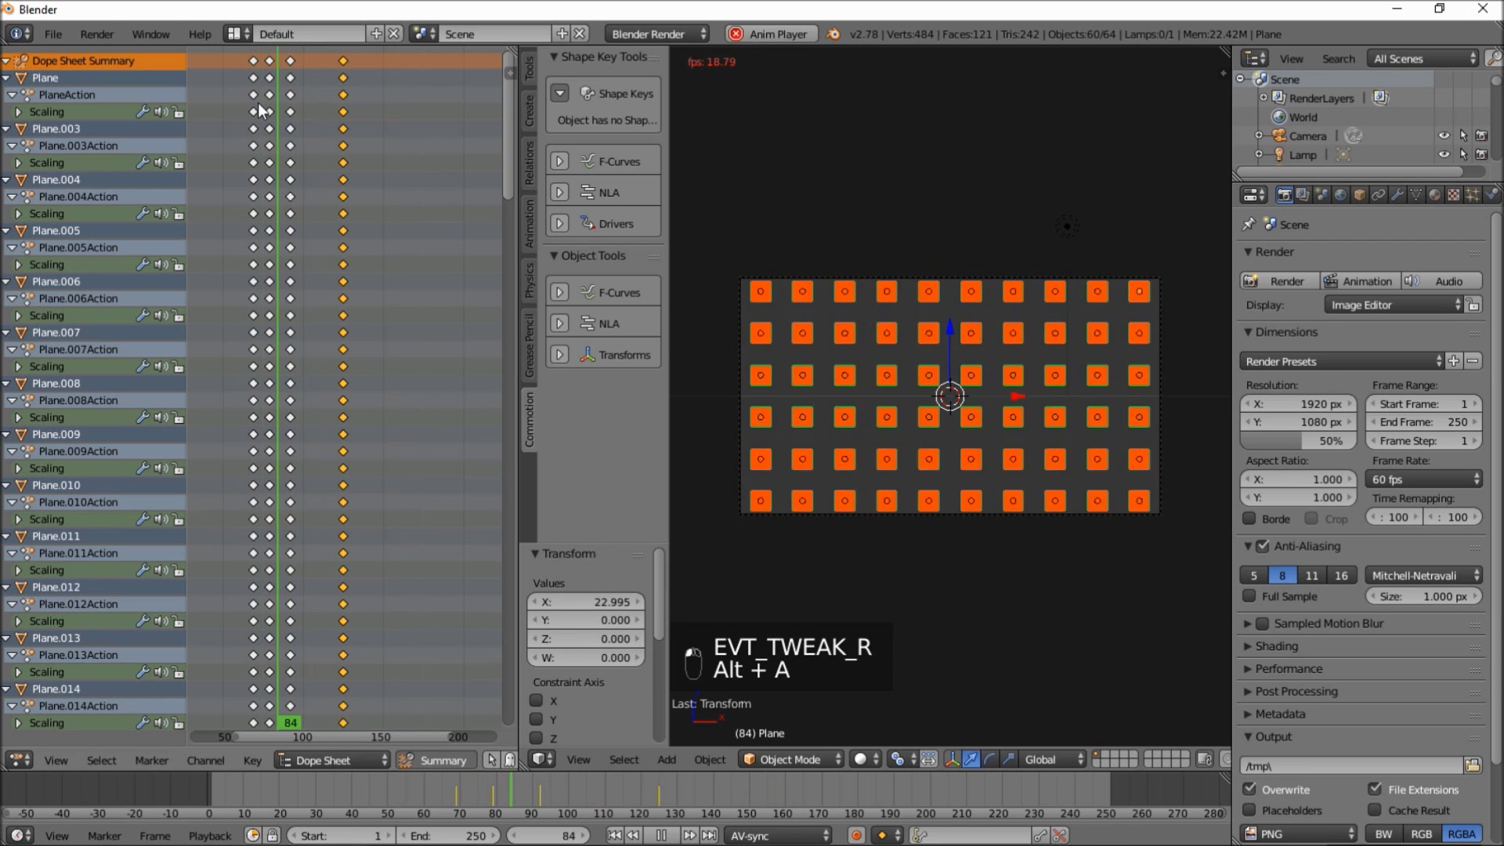
- Select three keyframe columns and move them about 9 frames later
right_click(271, 63)
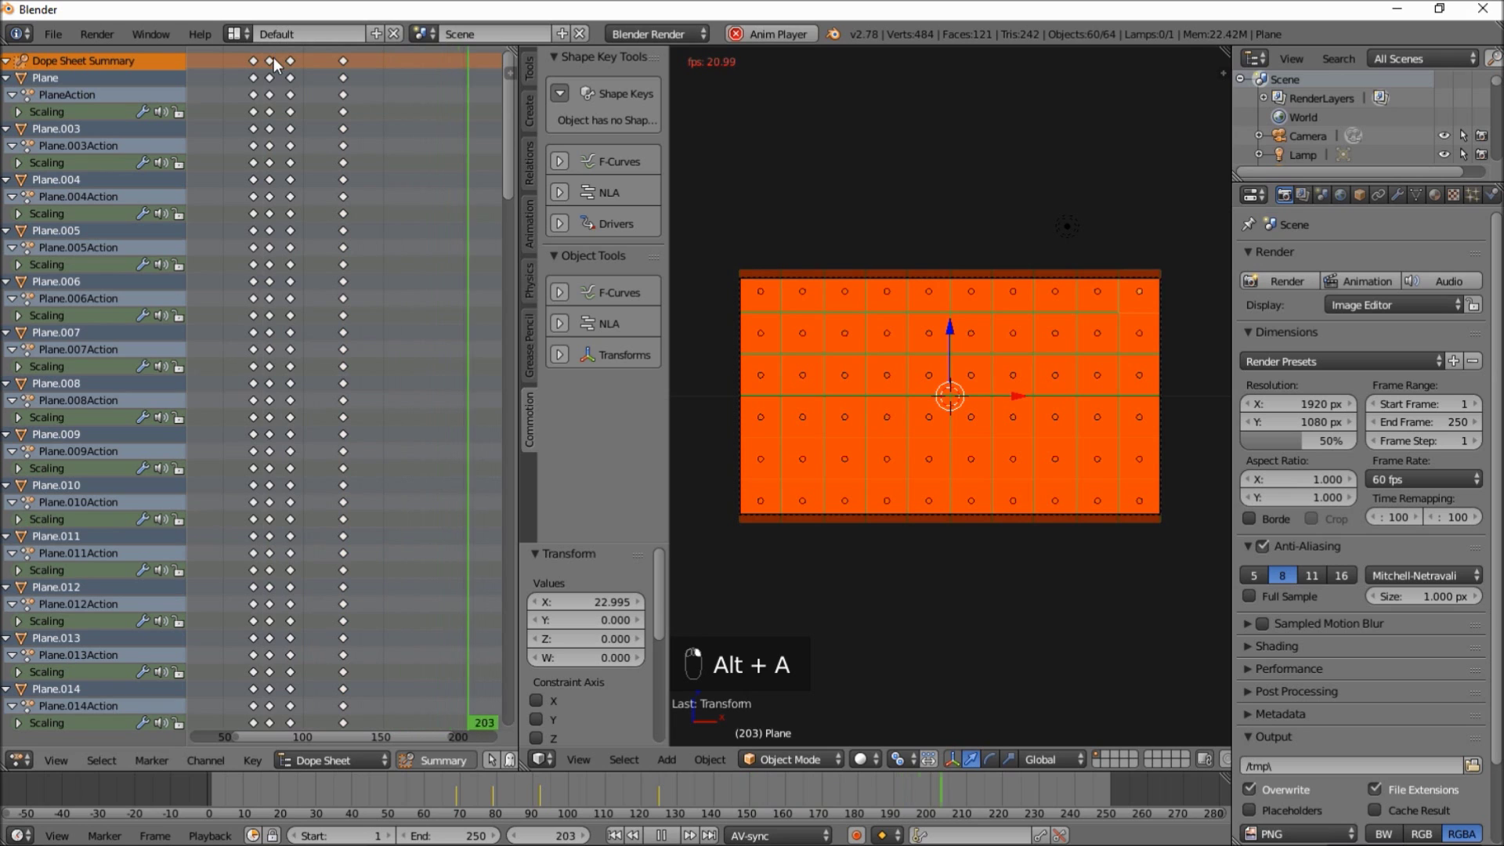
right_click(289, 63, "shift")
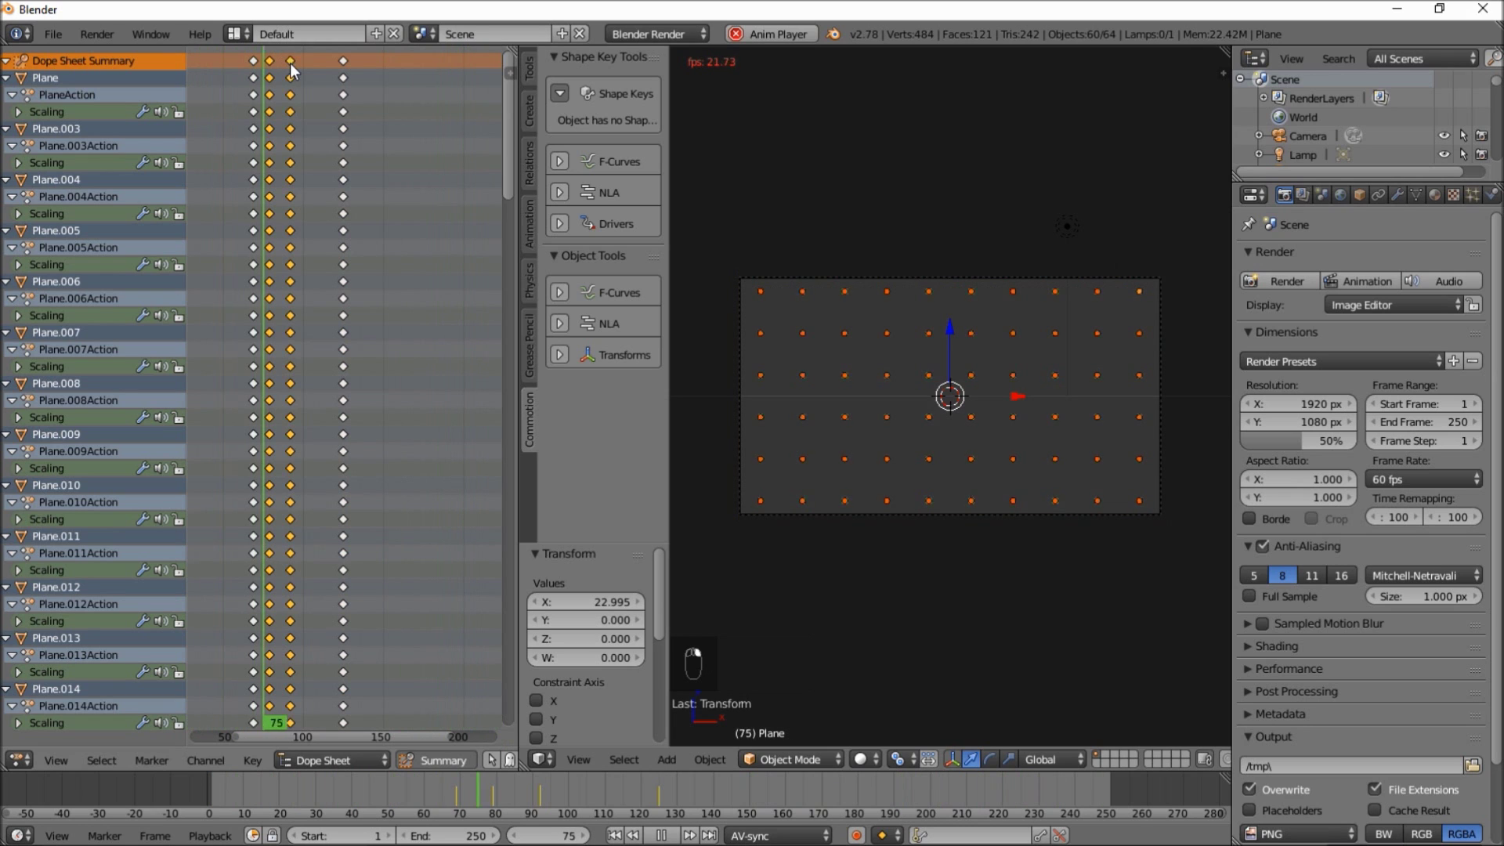
right_click(342, 61, "shift")
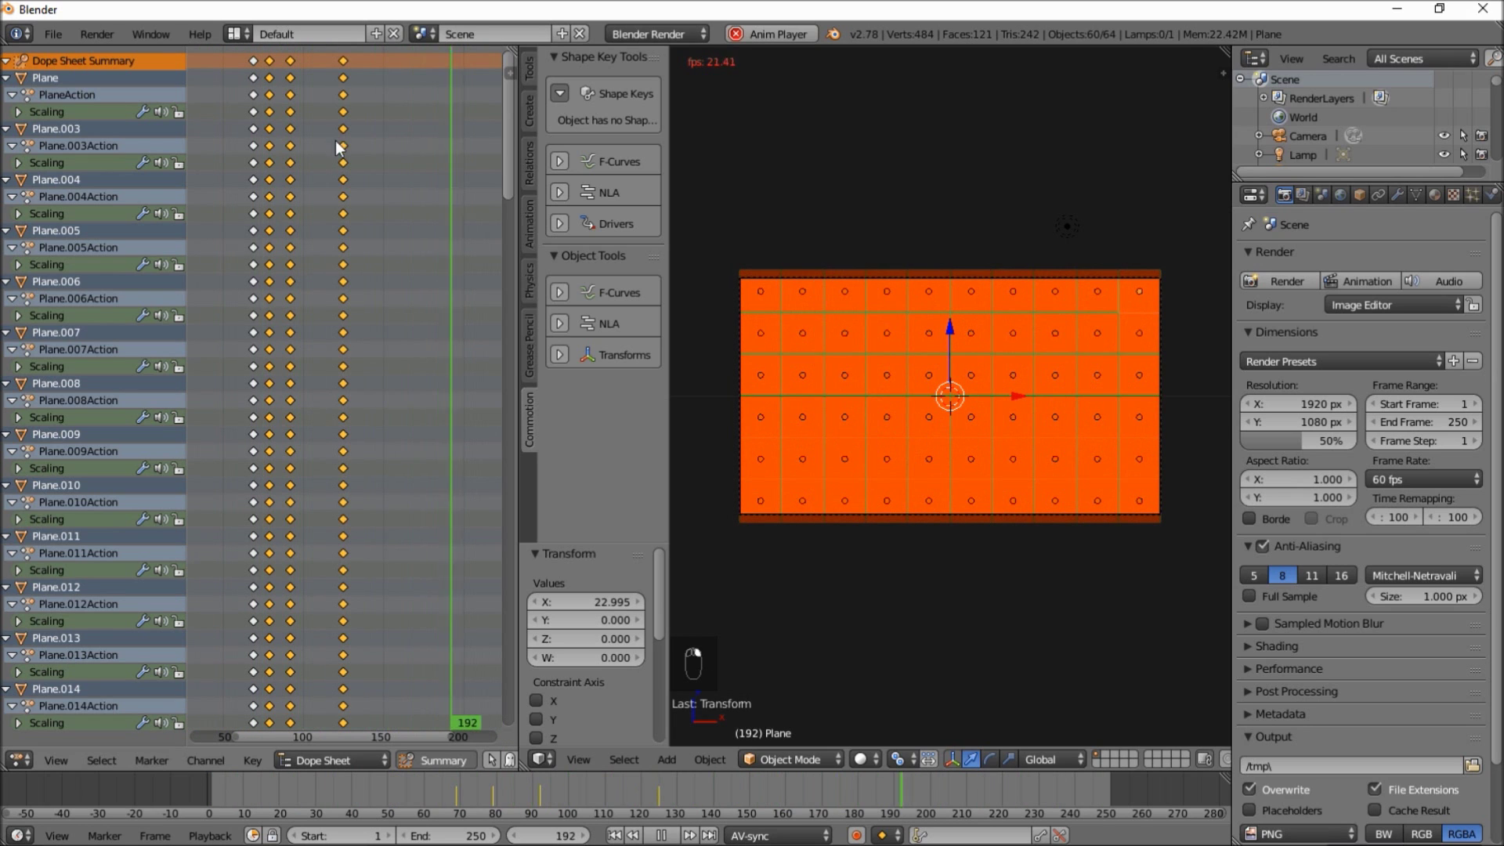
key("g")
left_click(365, 144)
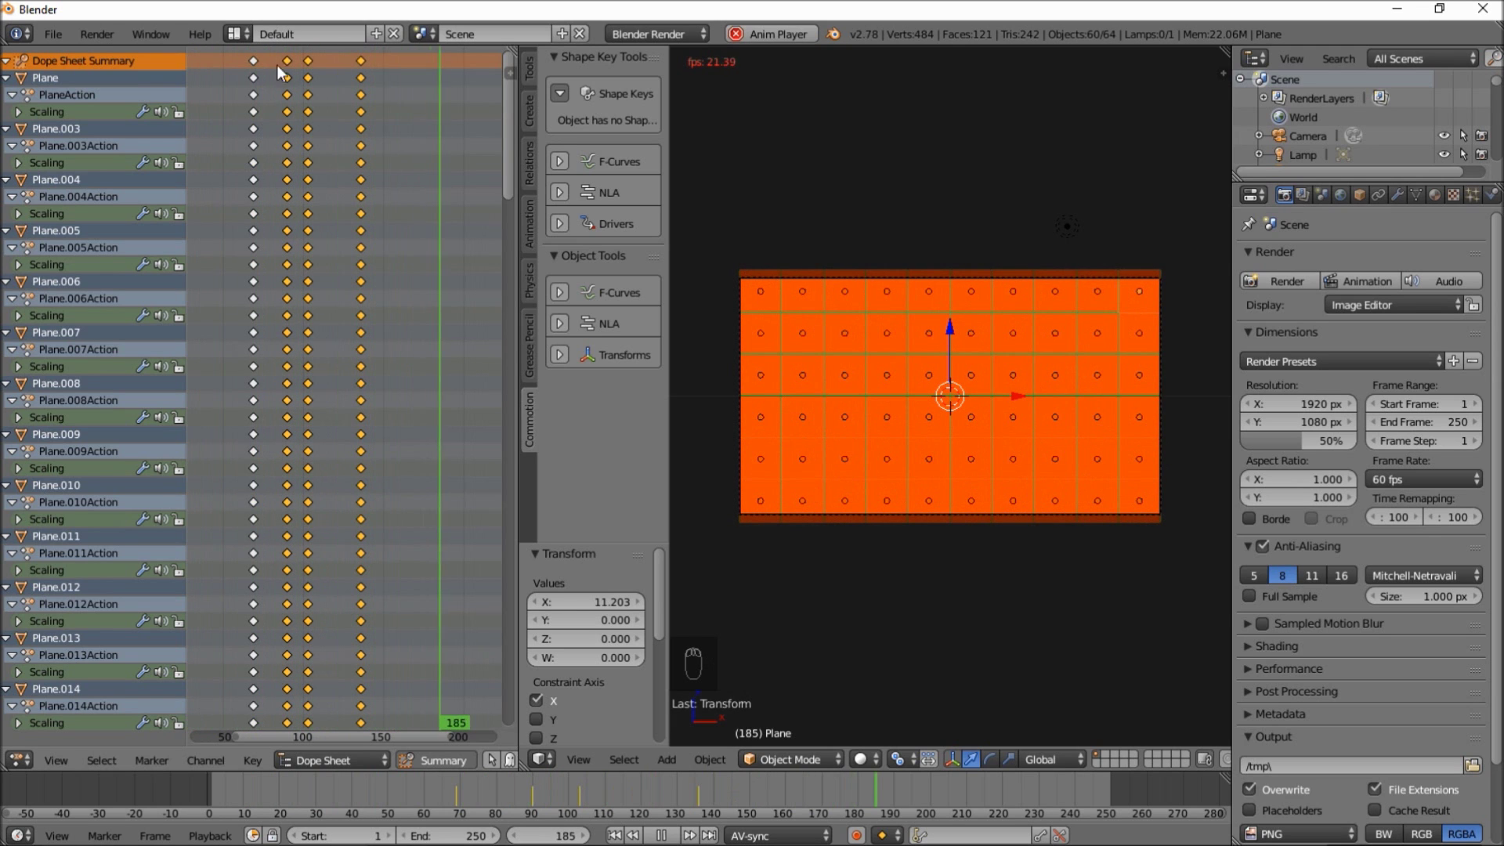
- Retime the middle and last keyframe columns, then nudge them a few frames earlier
right_click(303, 76, "alt")
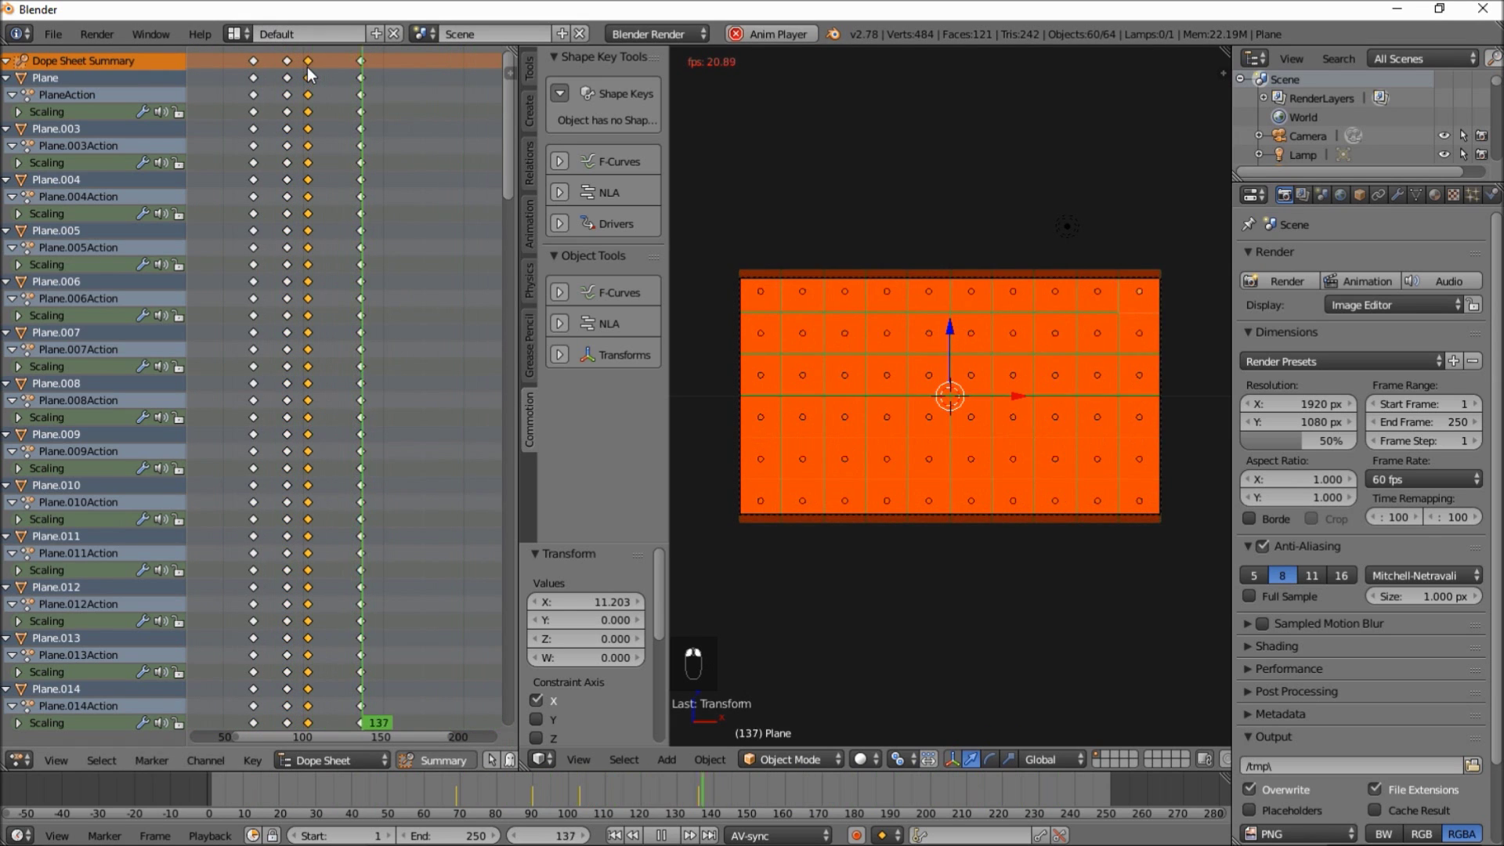
right_click(362, 66, "alt+shift")
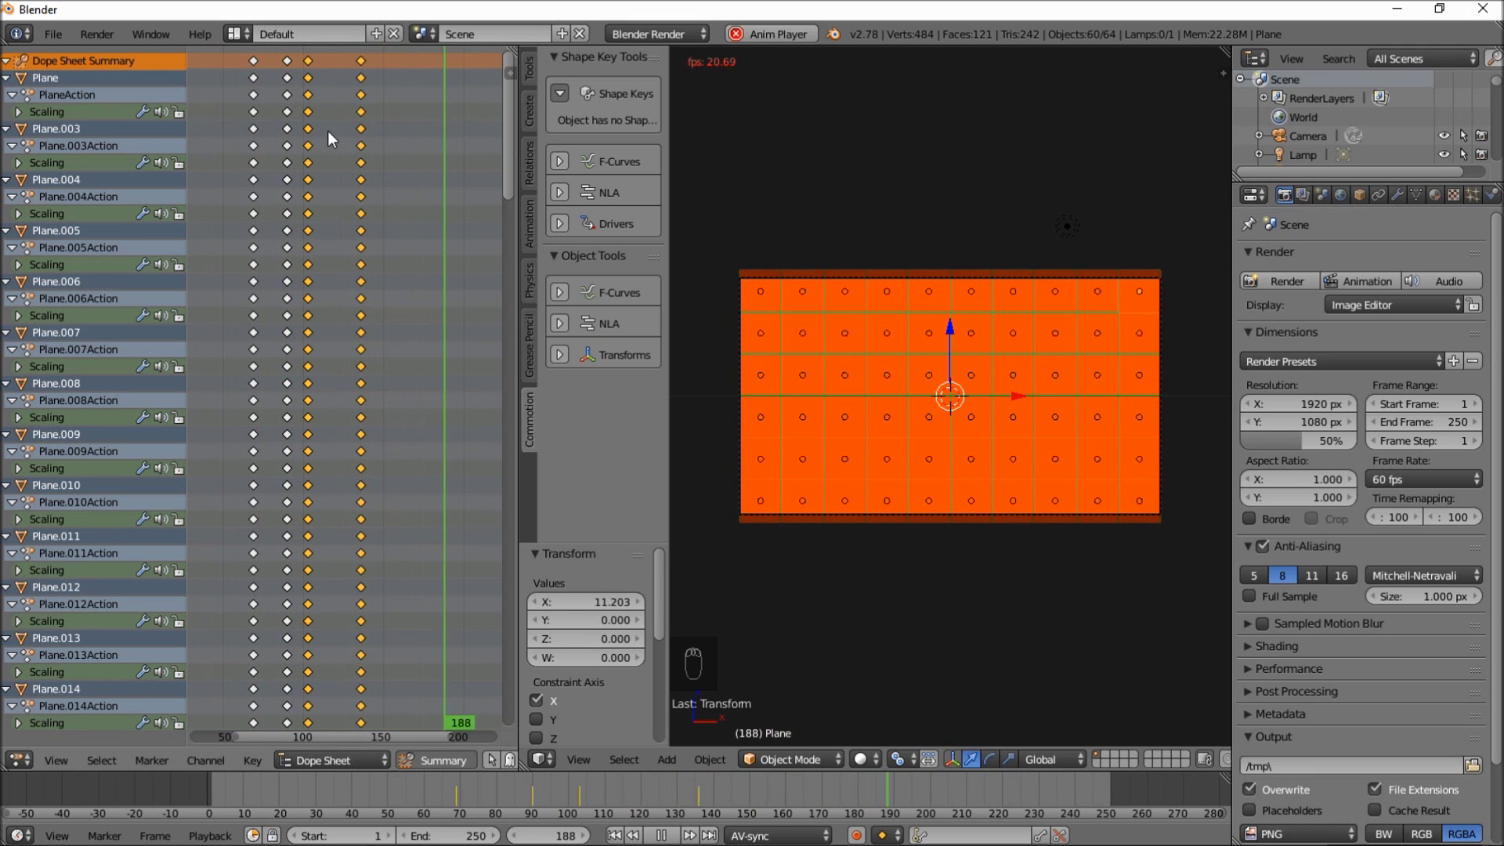
key("g")
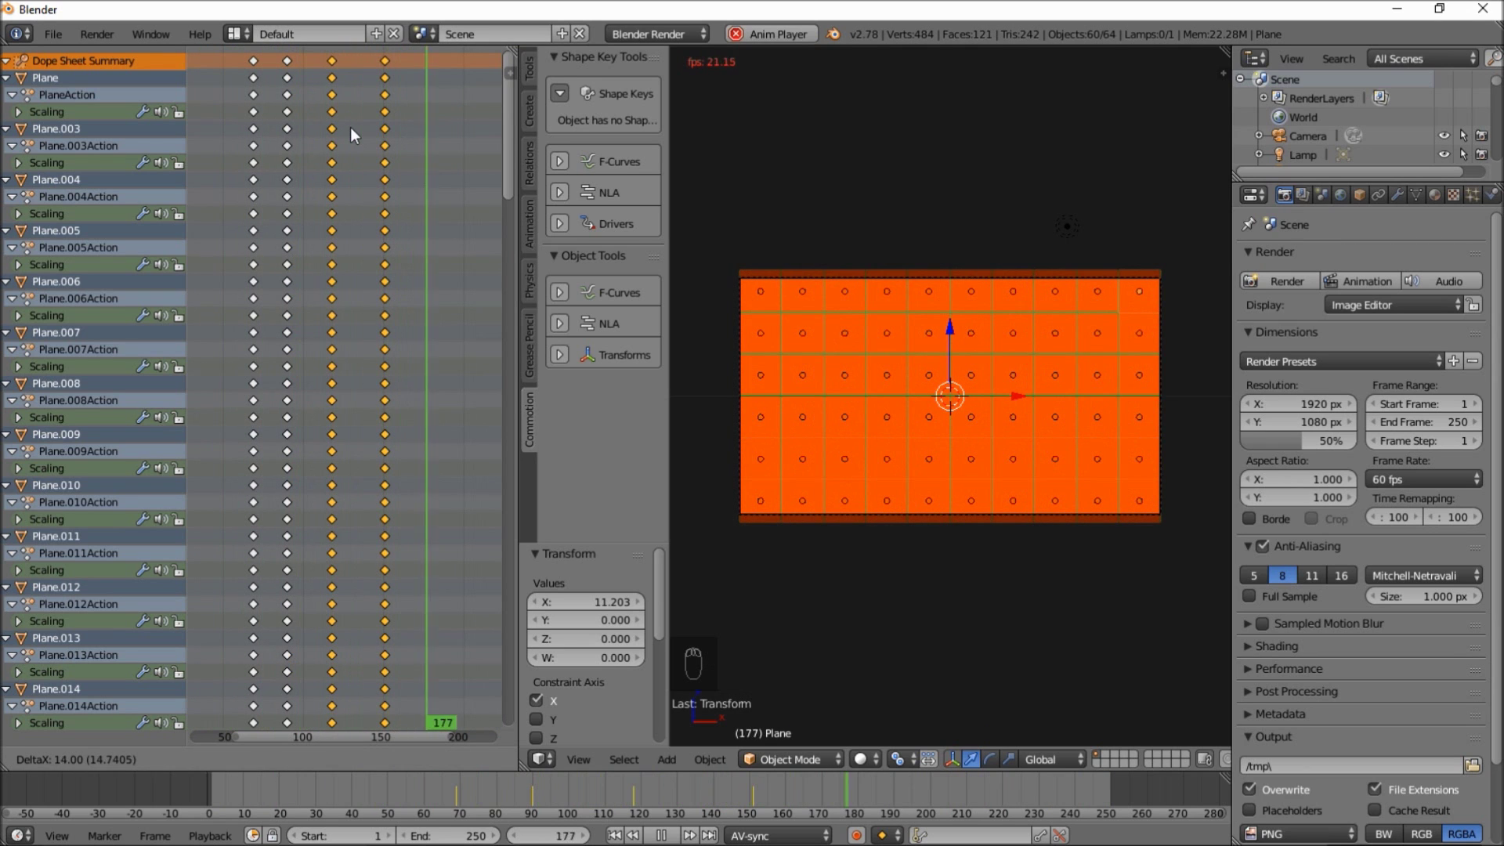
left_click(350, 127)
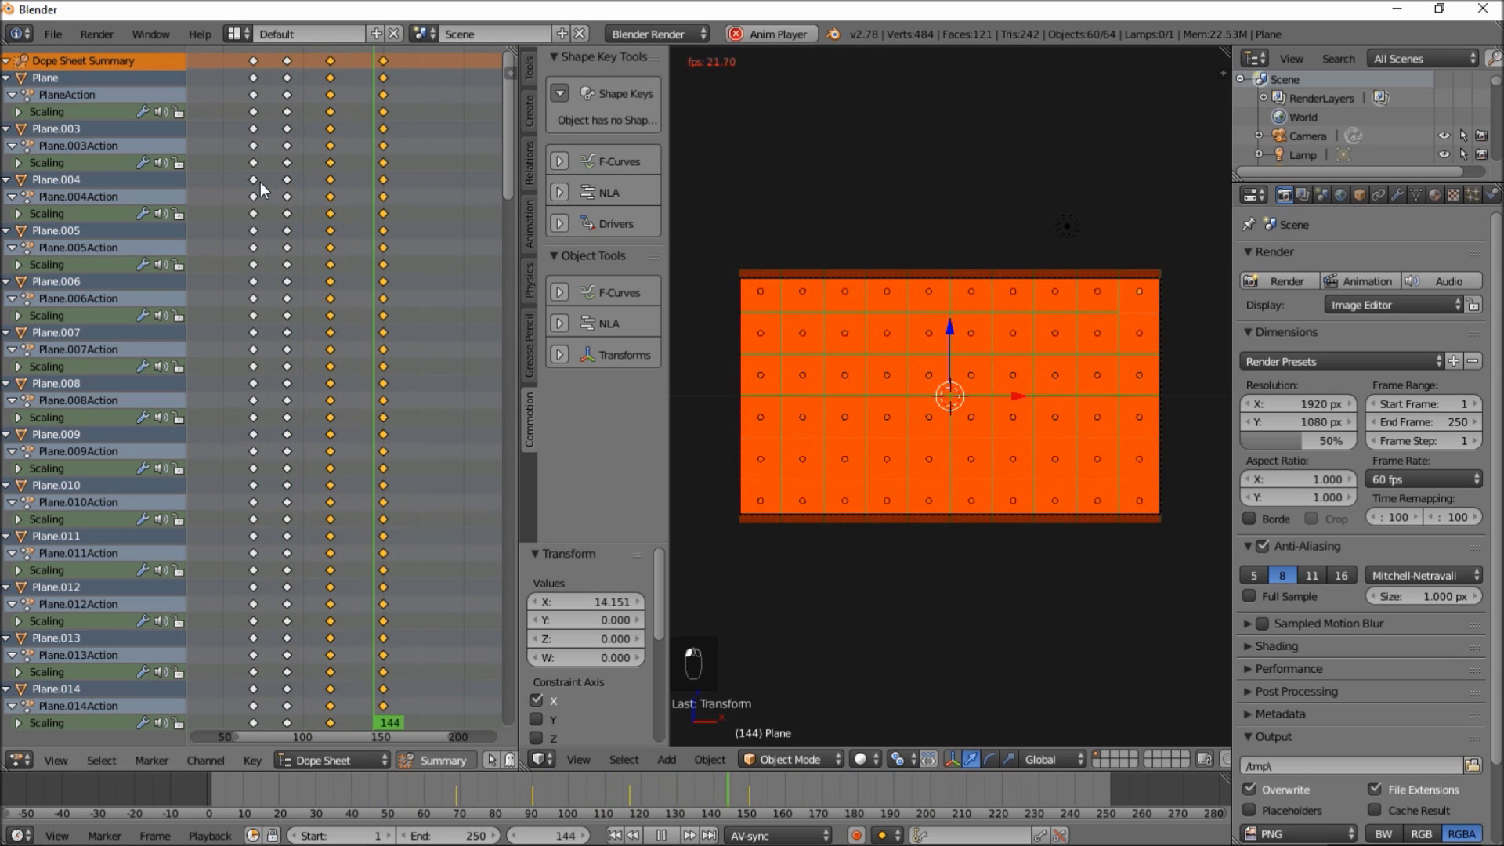
key("g")
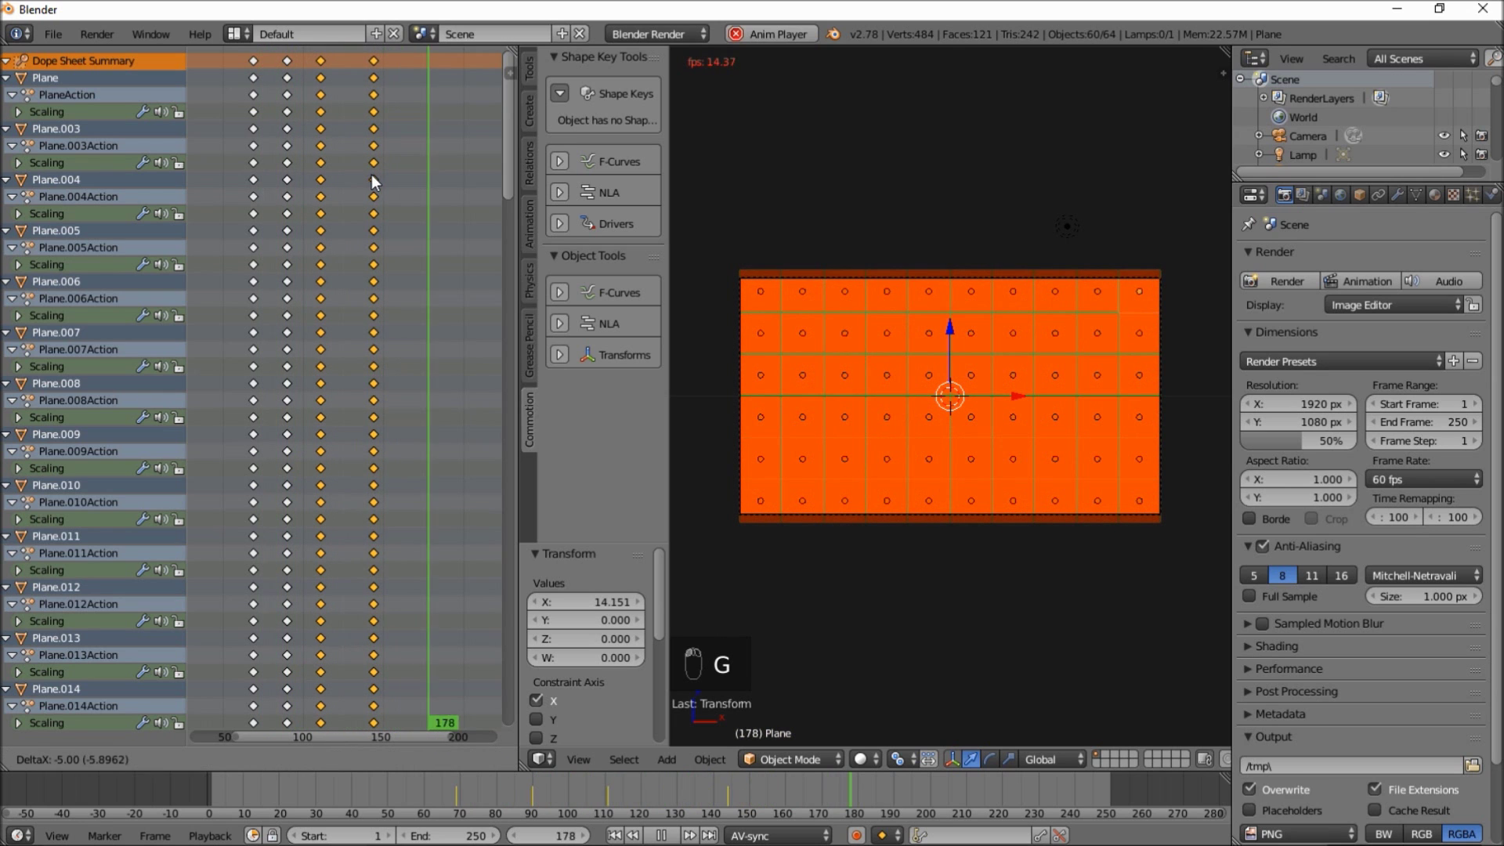
left_click(365, 183)
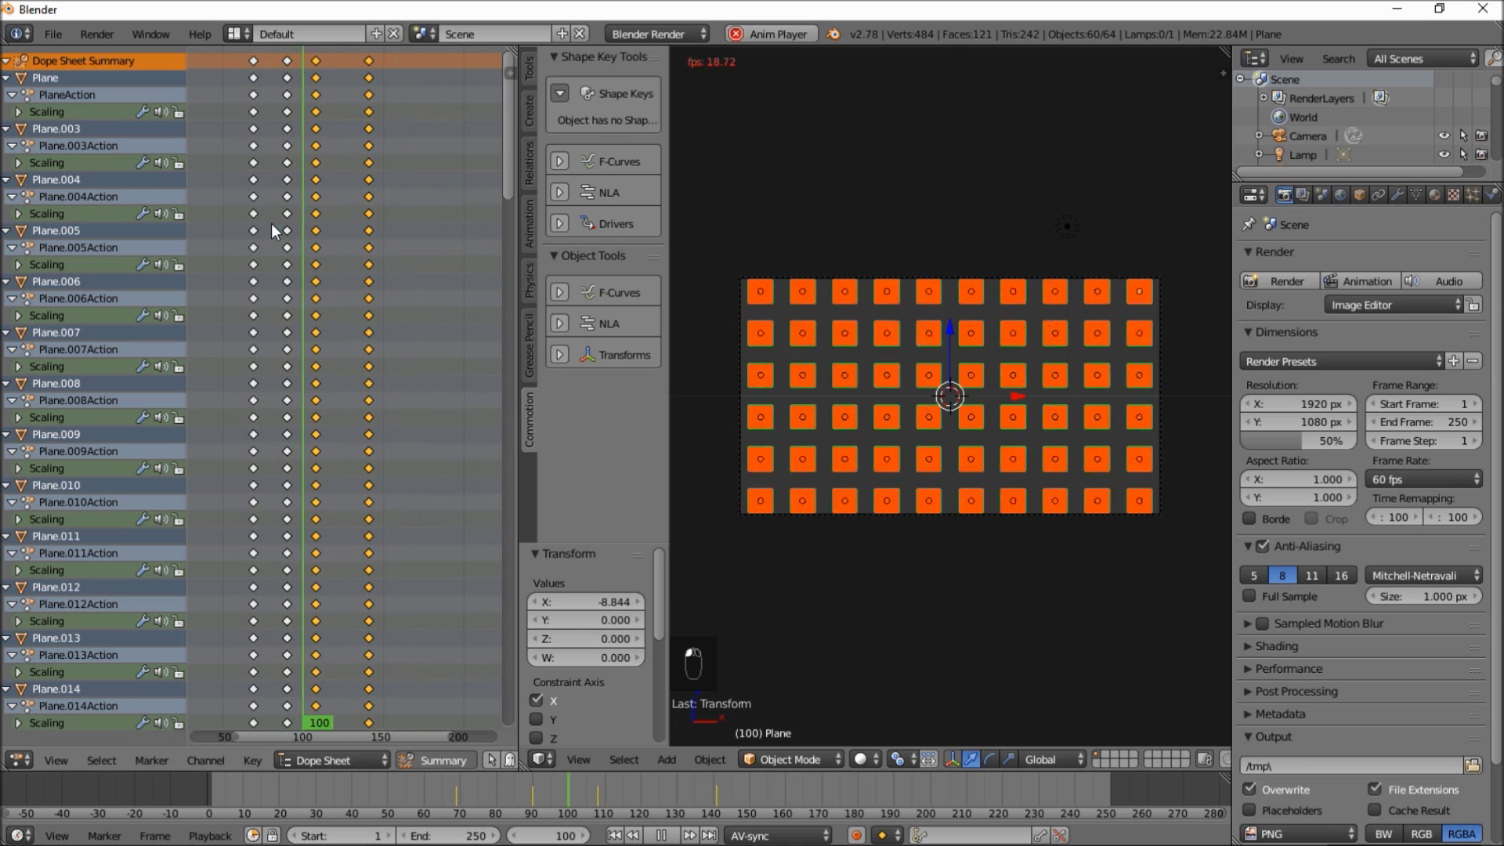
- Drag only the final scaling keyframes later and preview the growth from frame 69
left_click(373, 62)
right_click_drag(372, 59, 401, 72)
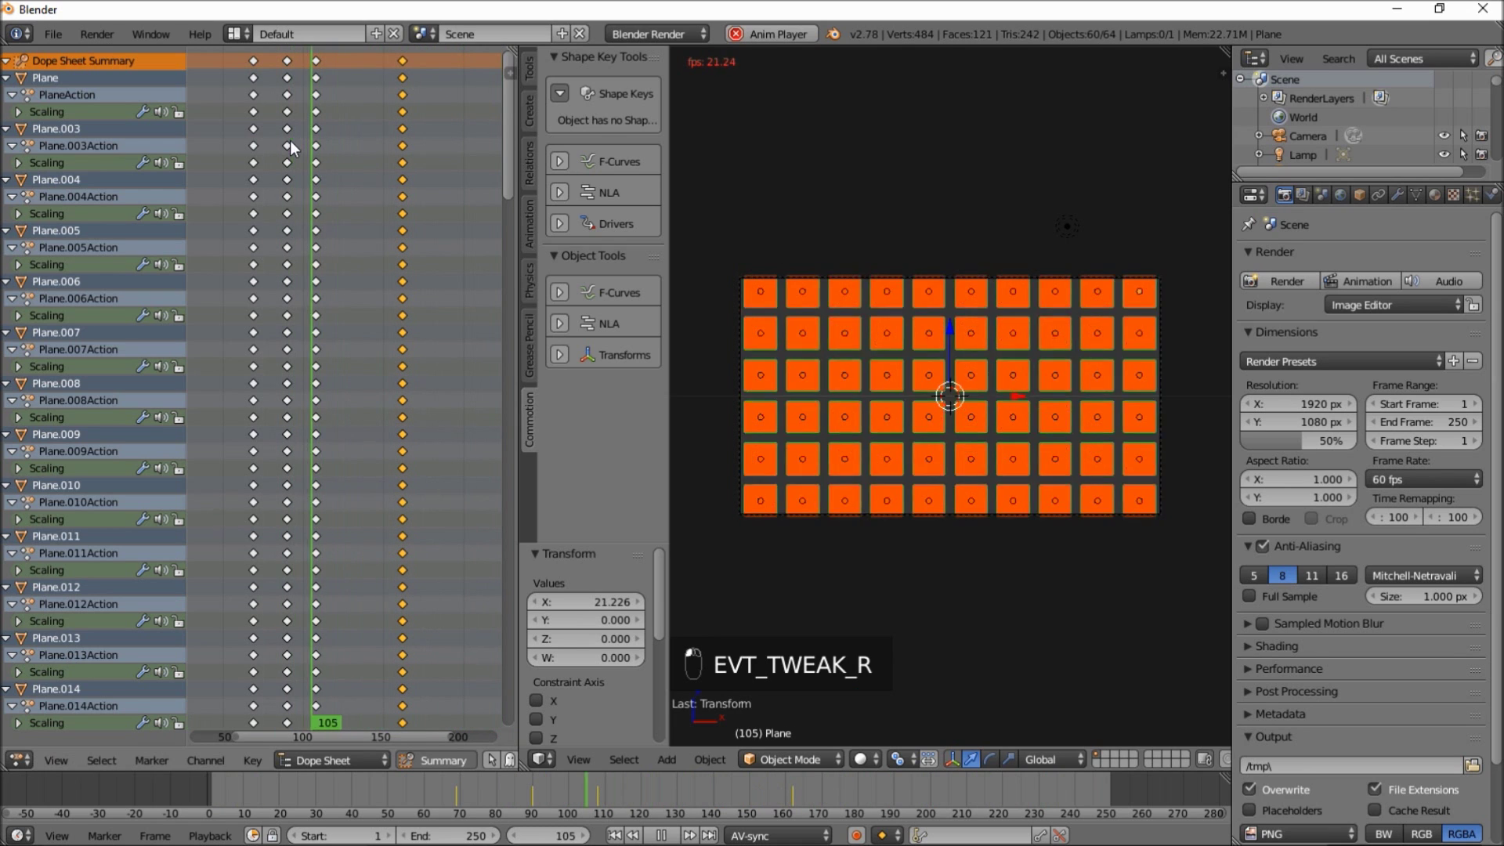
left_click(464, 796)
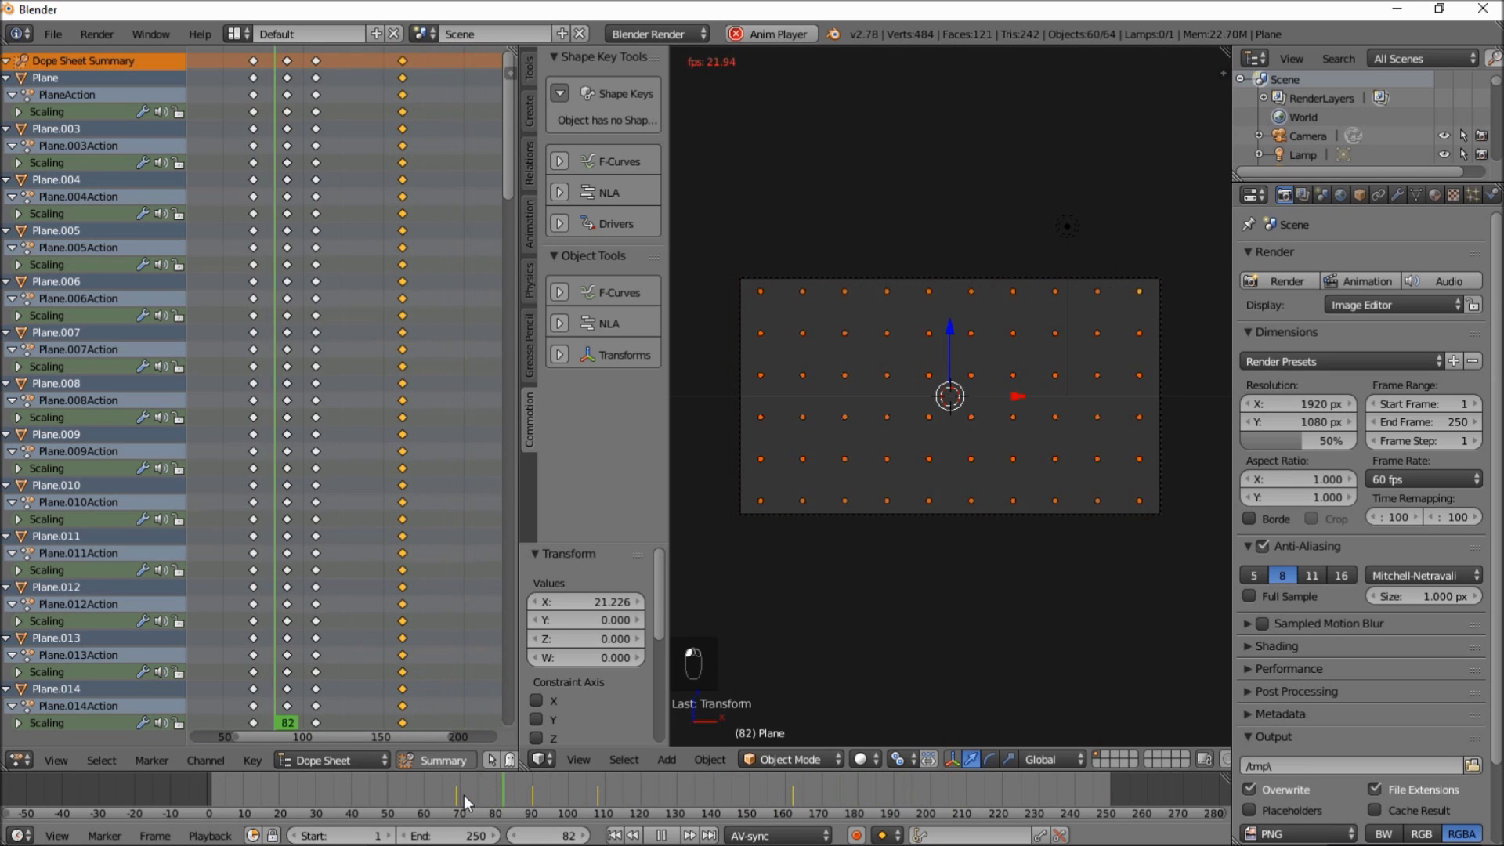
left_click(453, 796)
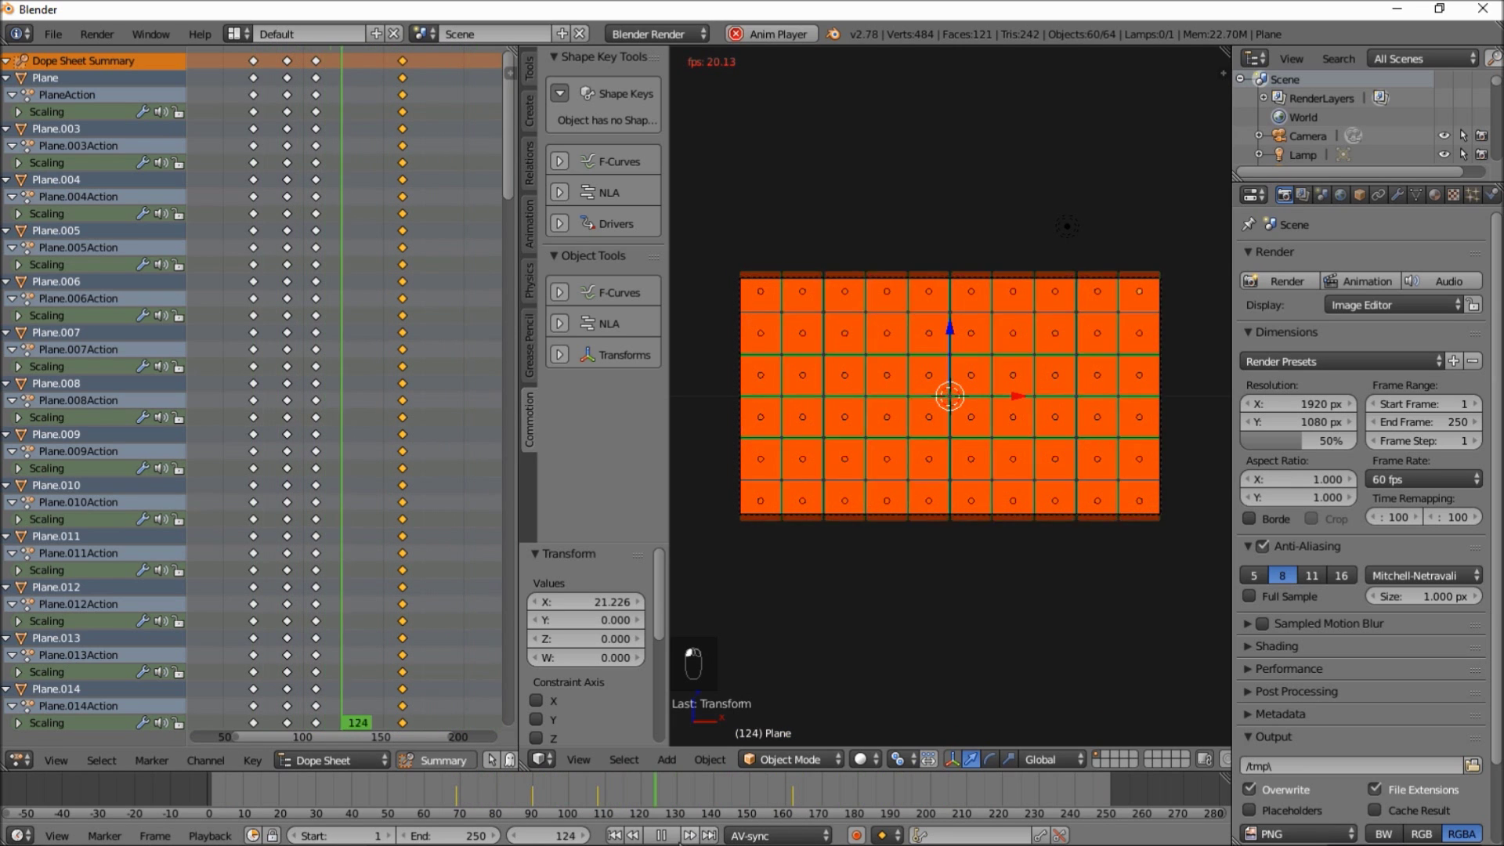
key("alt+a")
key("alt+a")
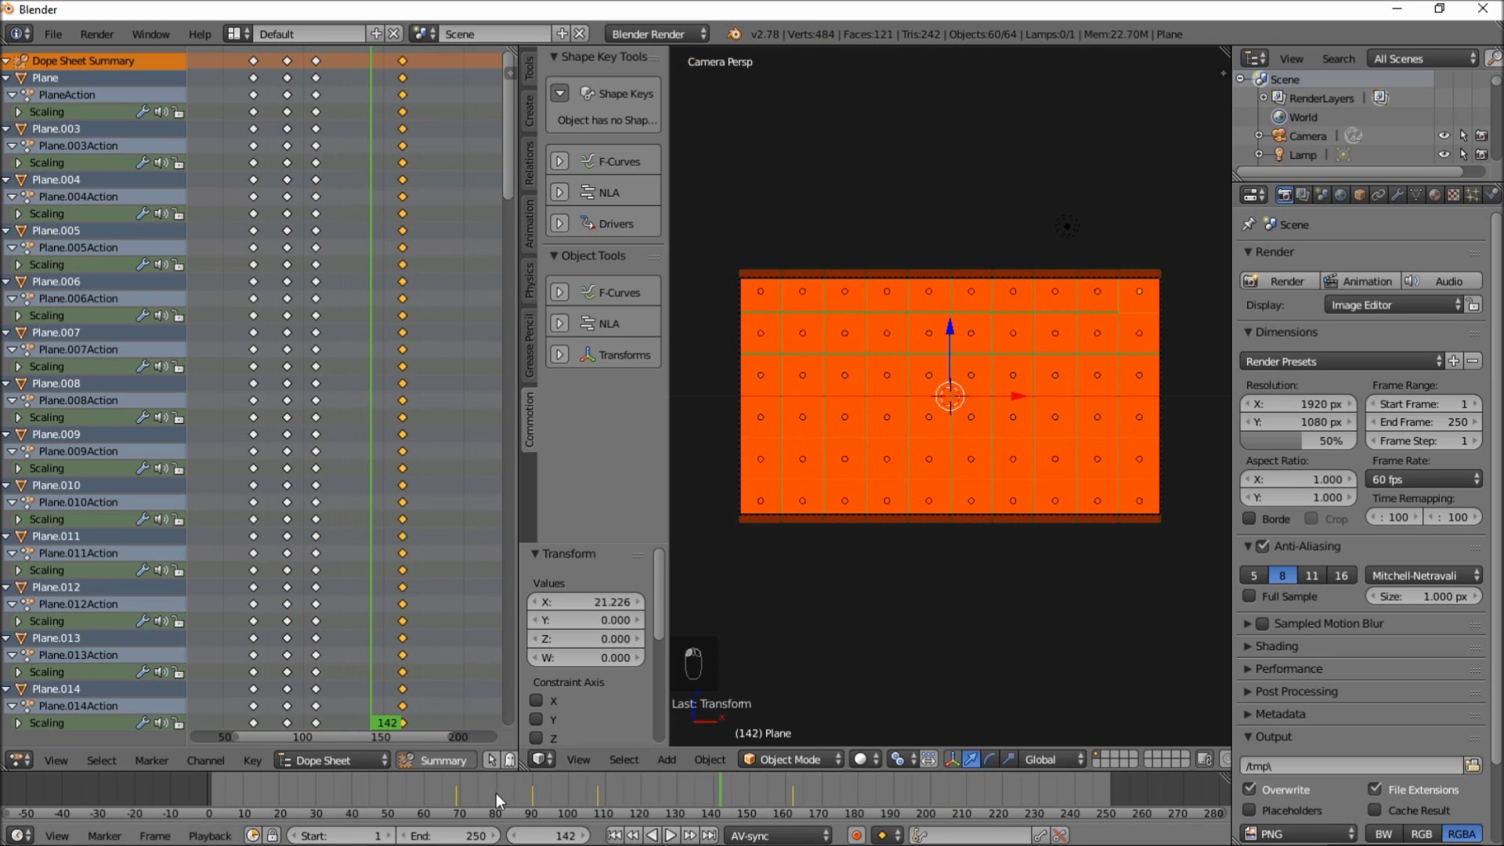
left_click(450, 793)
- Stagger the squares' scale keys with Offset Animation, Frame Offset 3, from the grid's lower-left corner
left_click_drag(484, 787, 456, 800)
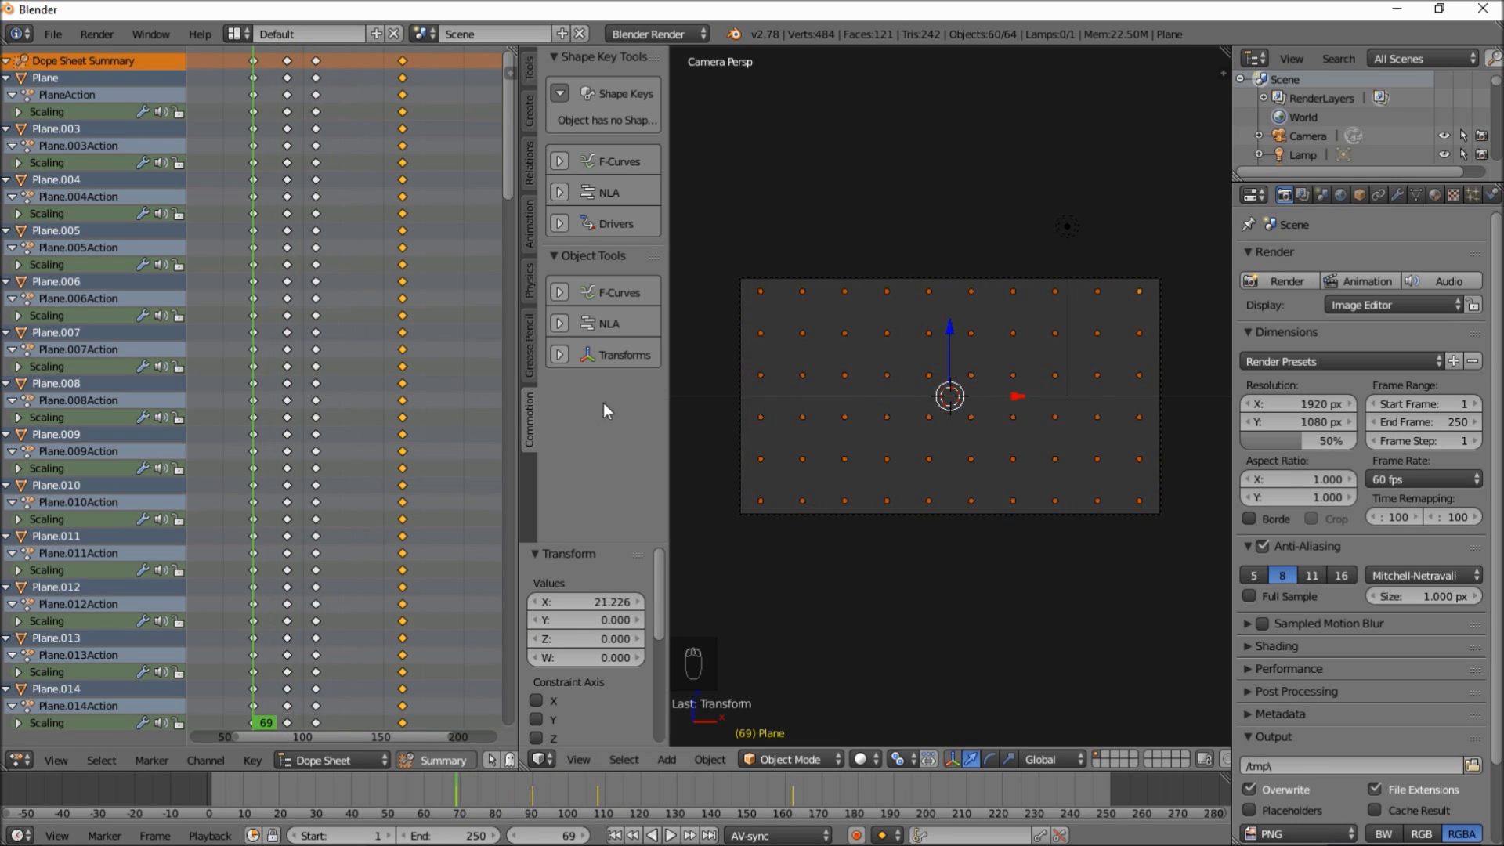
left_click(560, 293)
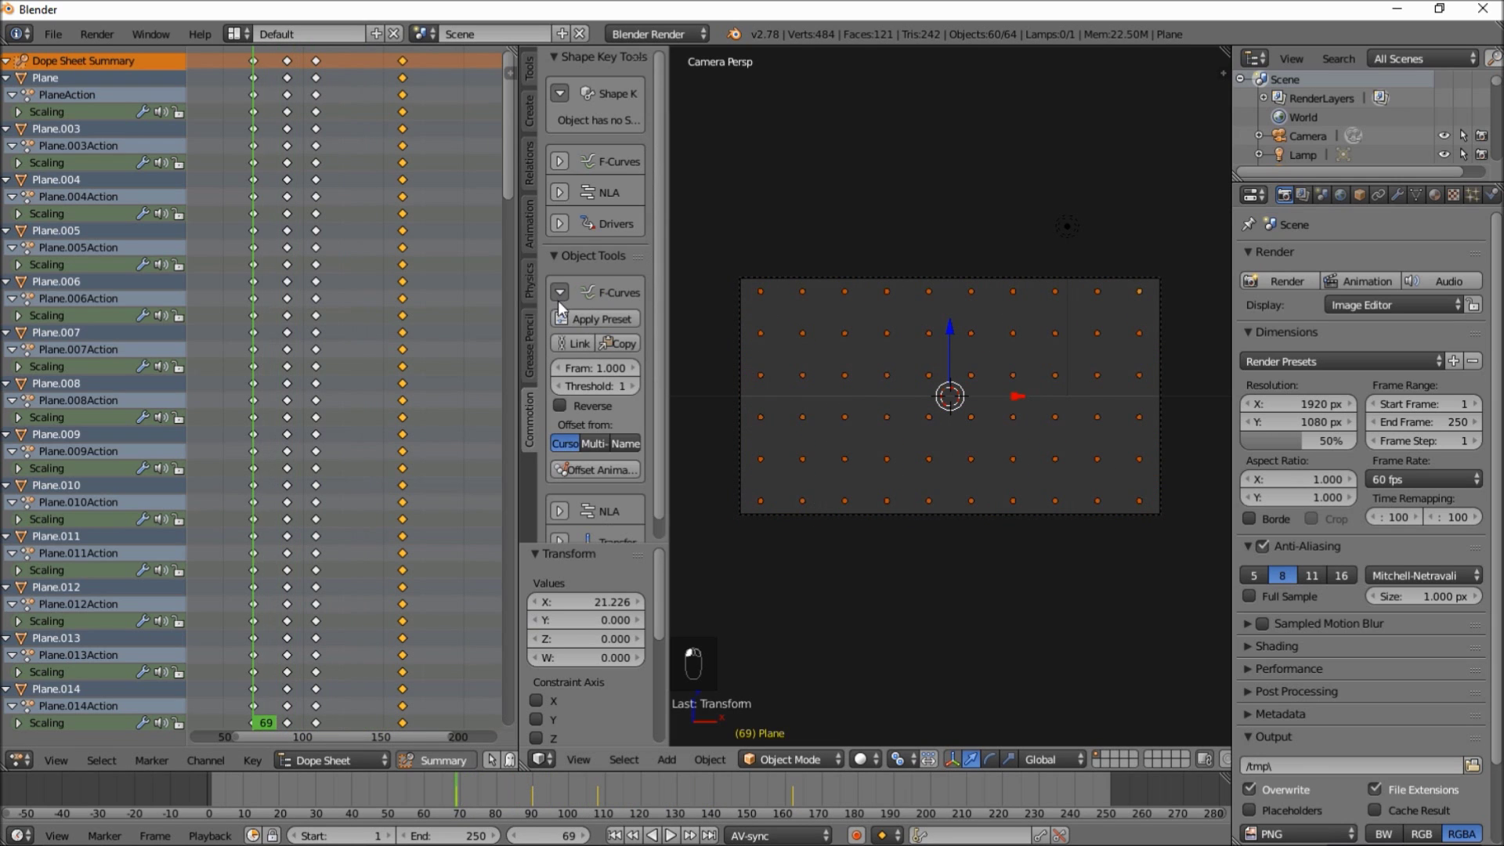
left_click(567, 368)
type("0.9")
left_click_drag(667, 389, 725, 387)
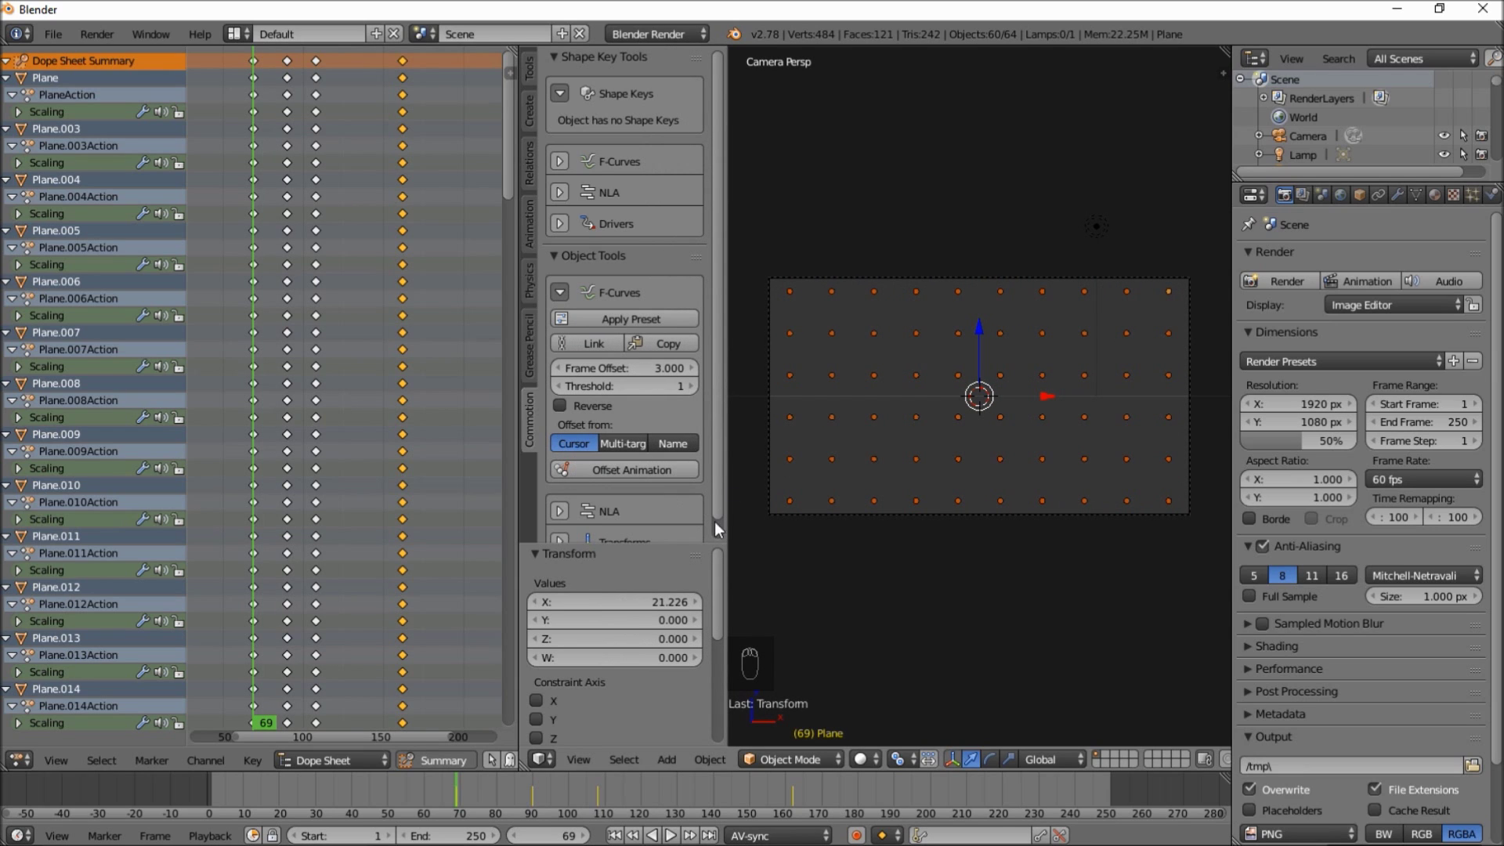
left_click(766, 517)
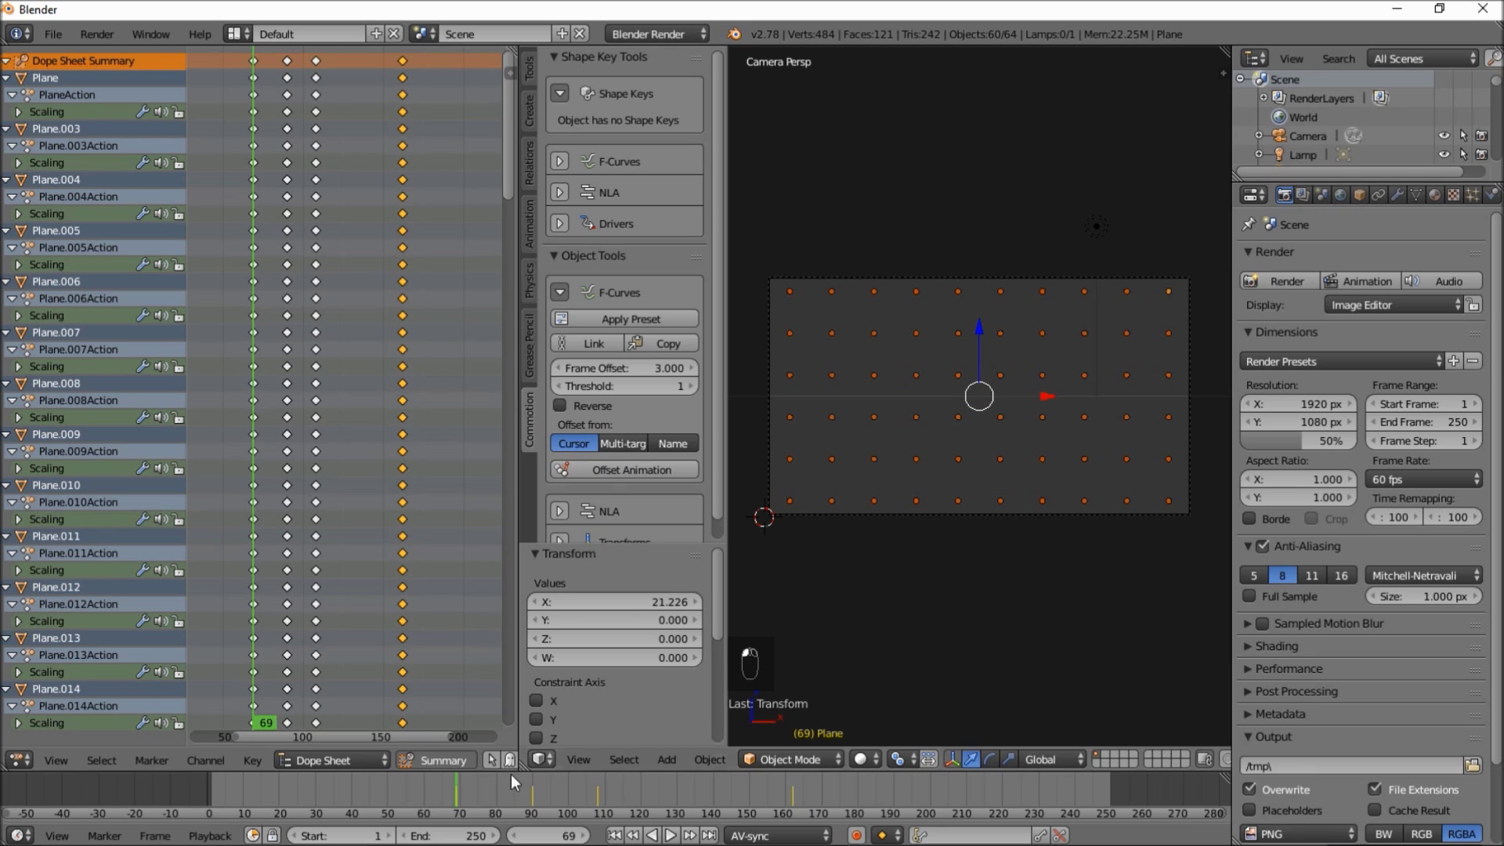
left_click(443, 797)
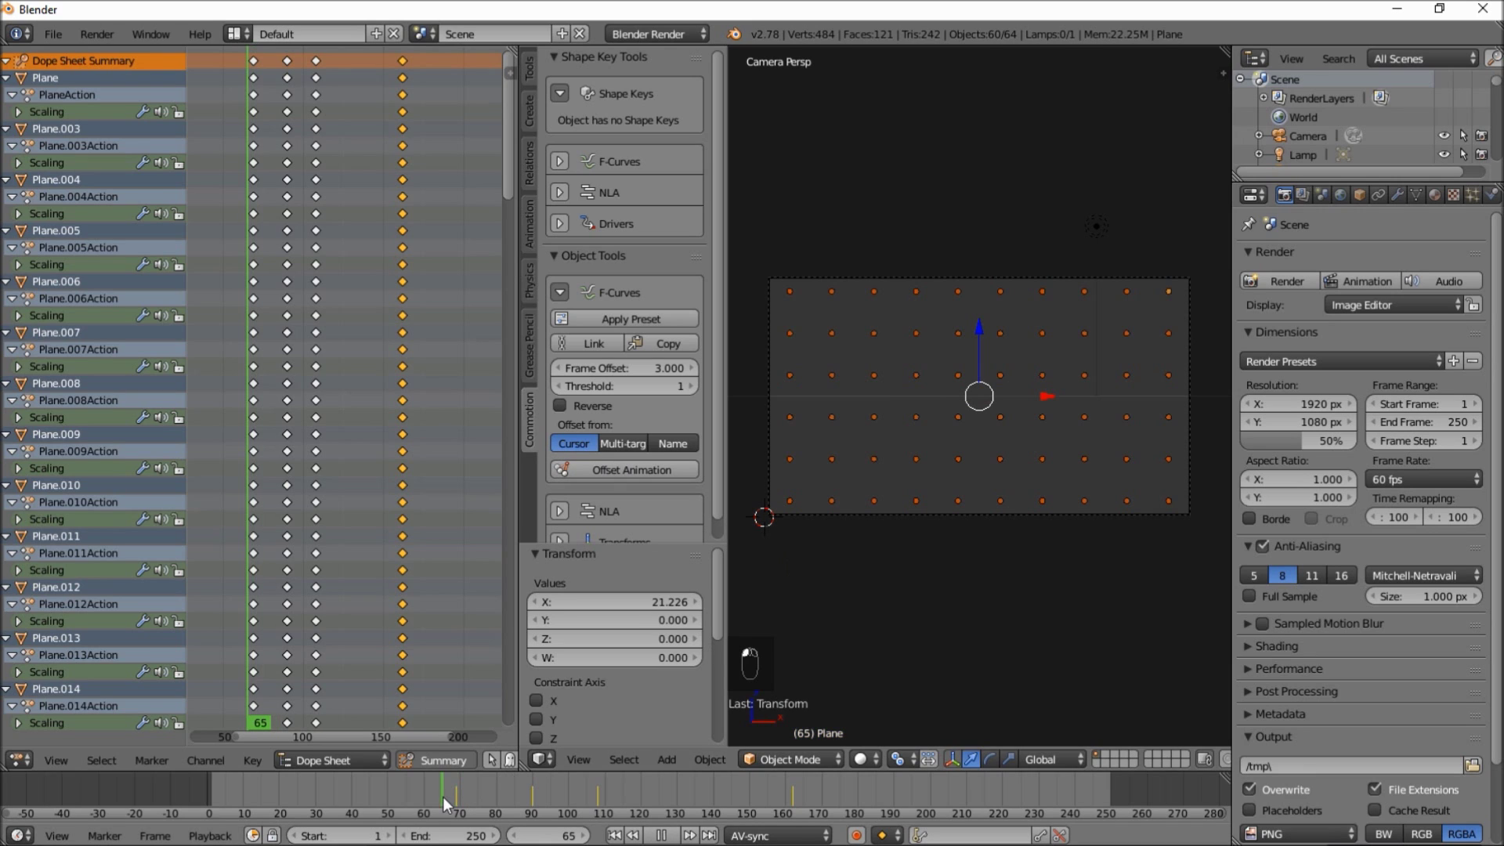
left_click(639, 473)
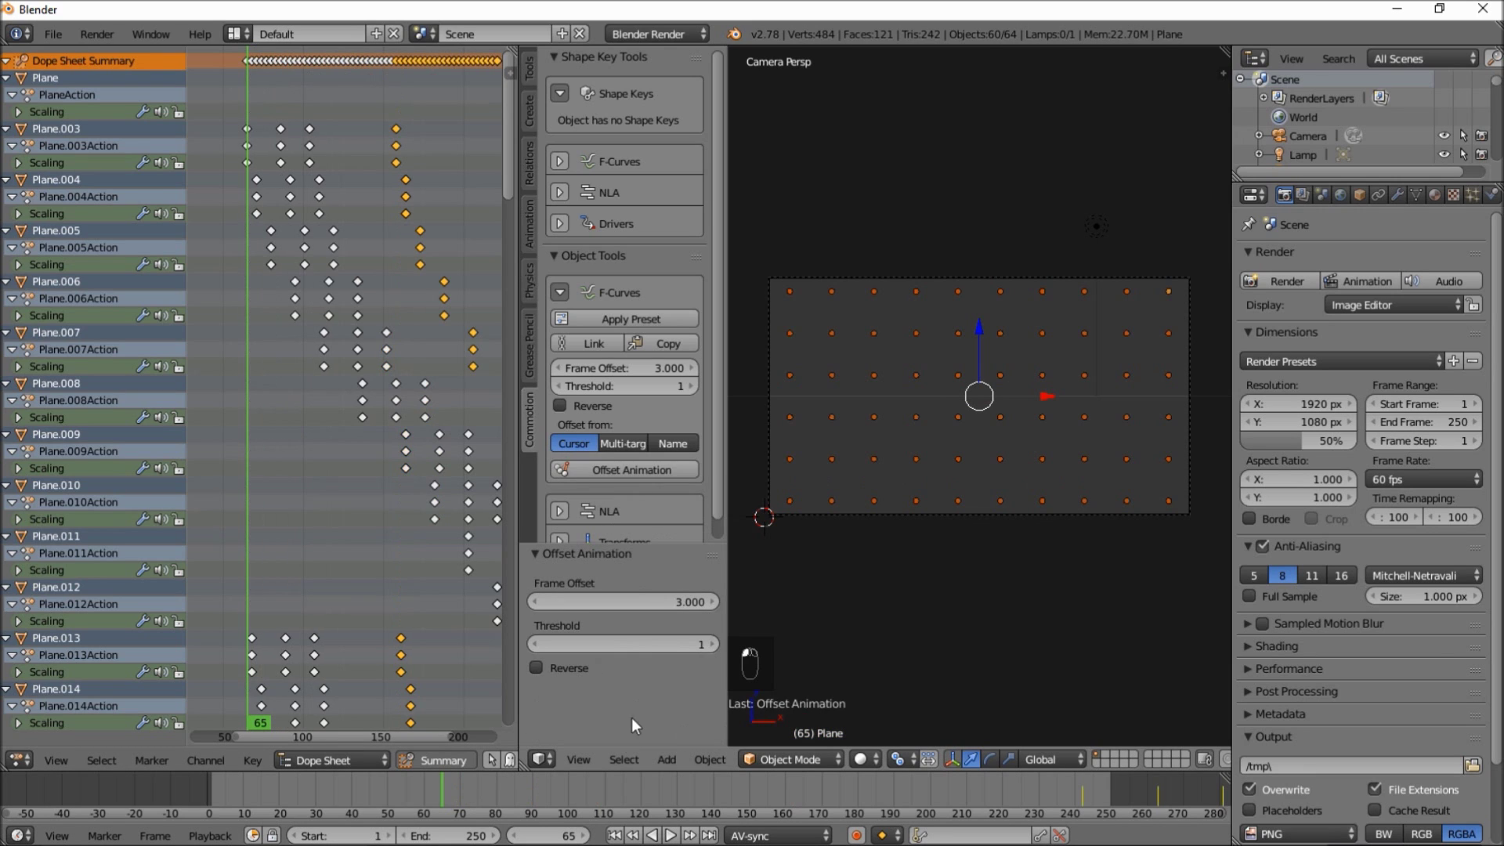
- Change the scene End frame from 250 to 335 while previewing the staggered growth
key("alt+a")
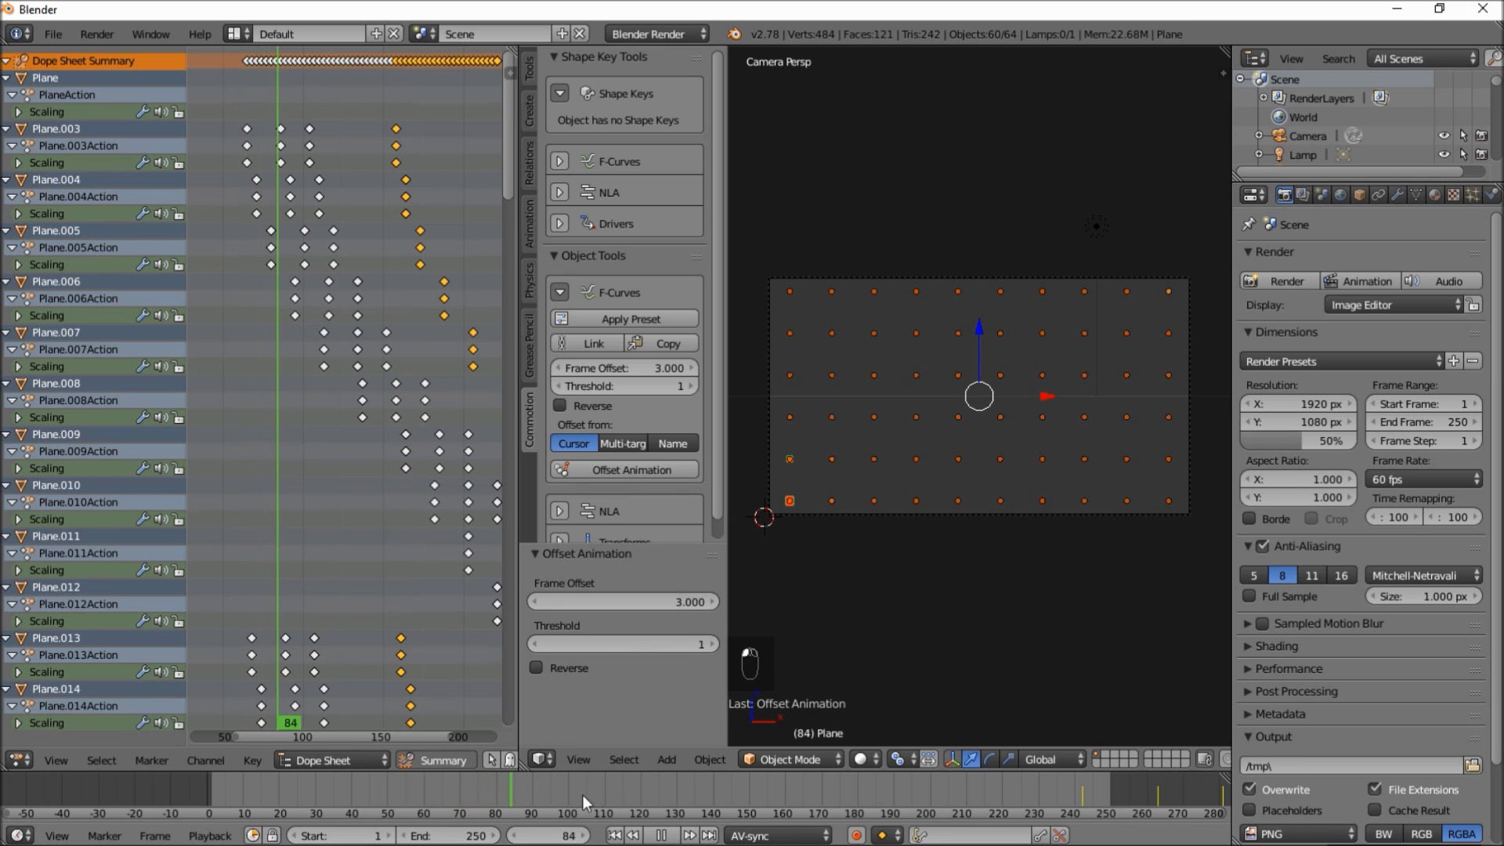
left_click_drag(649, 805, 459, 797)
key("alt+a")
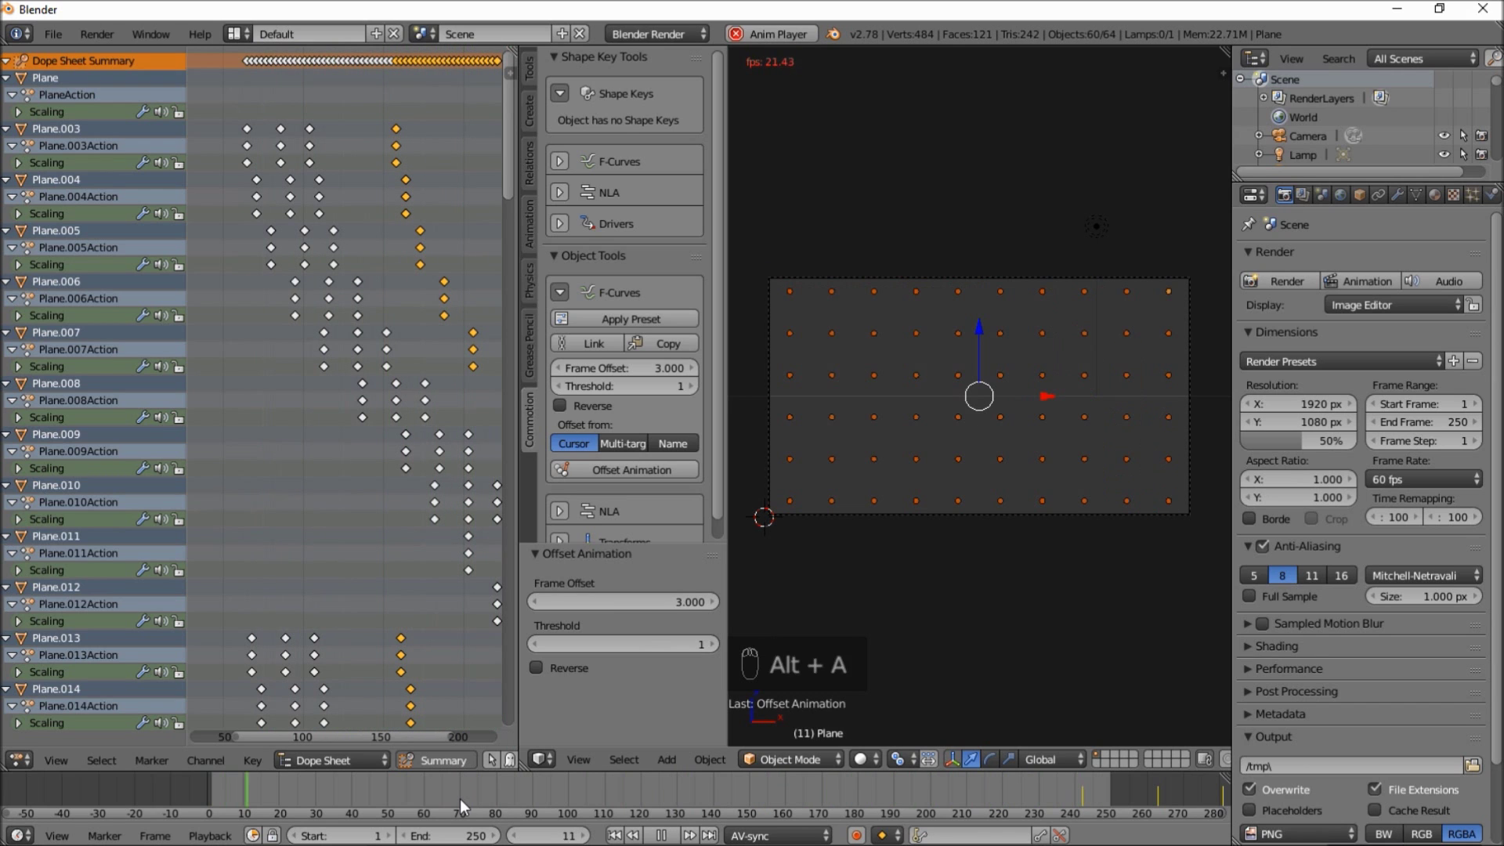
left_click_drag(450, 835, 513, 836)
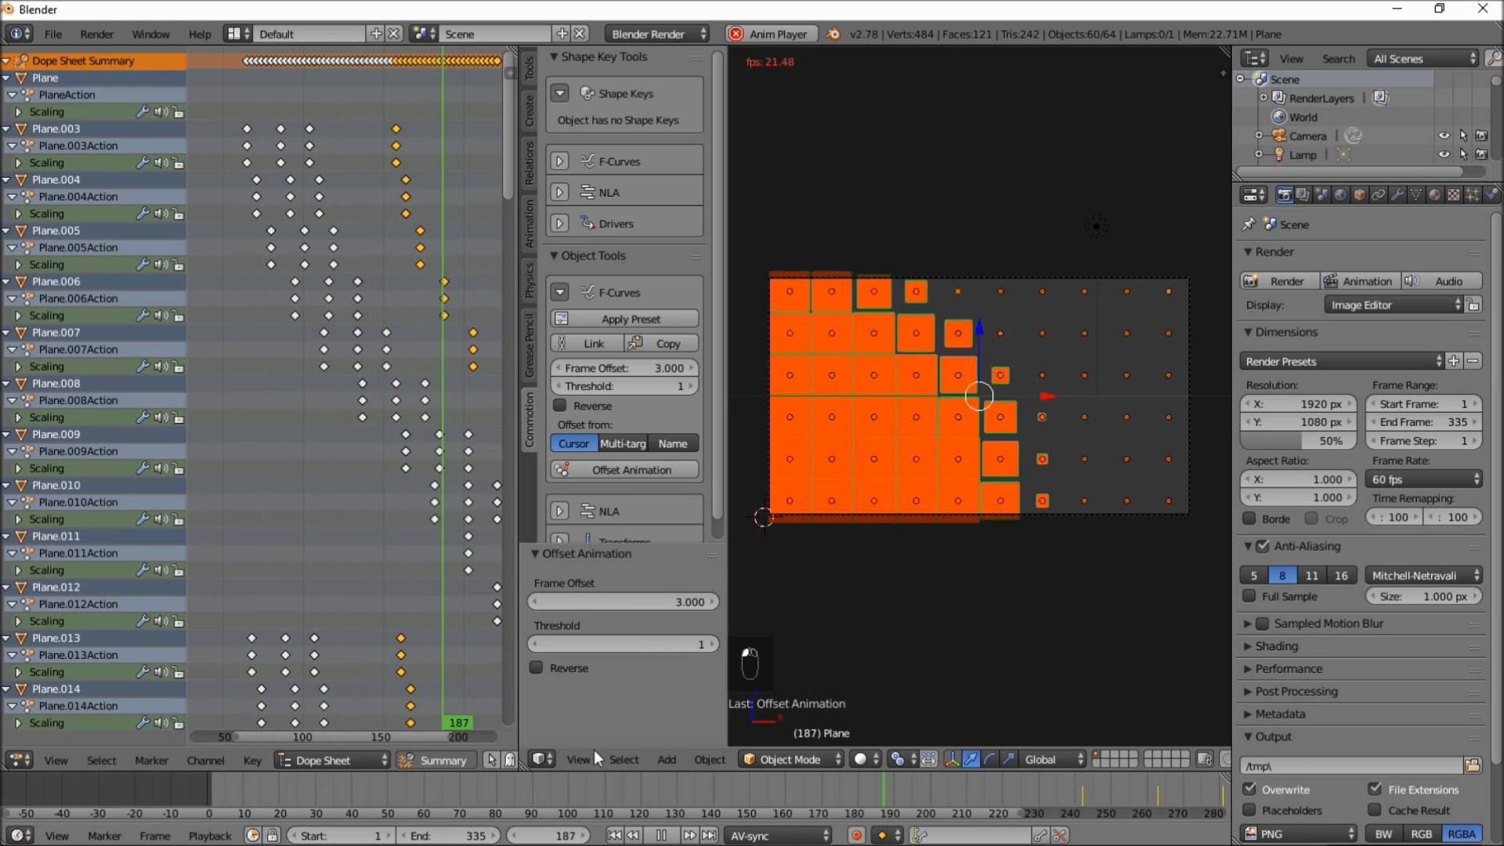
left_click(661, 837)
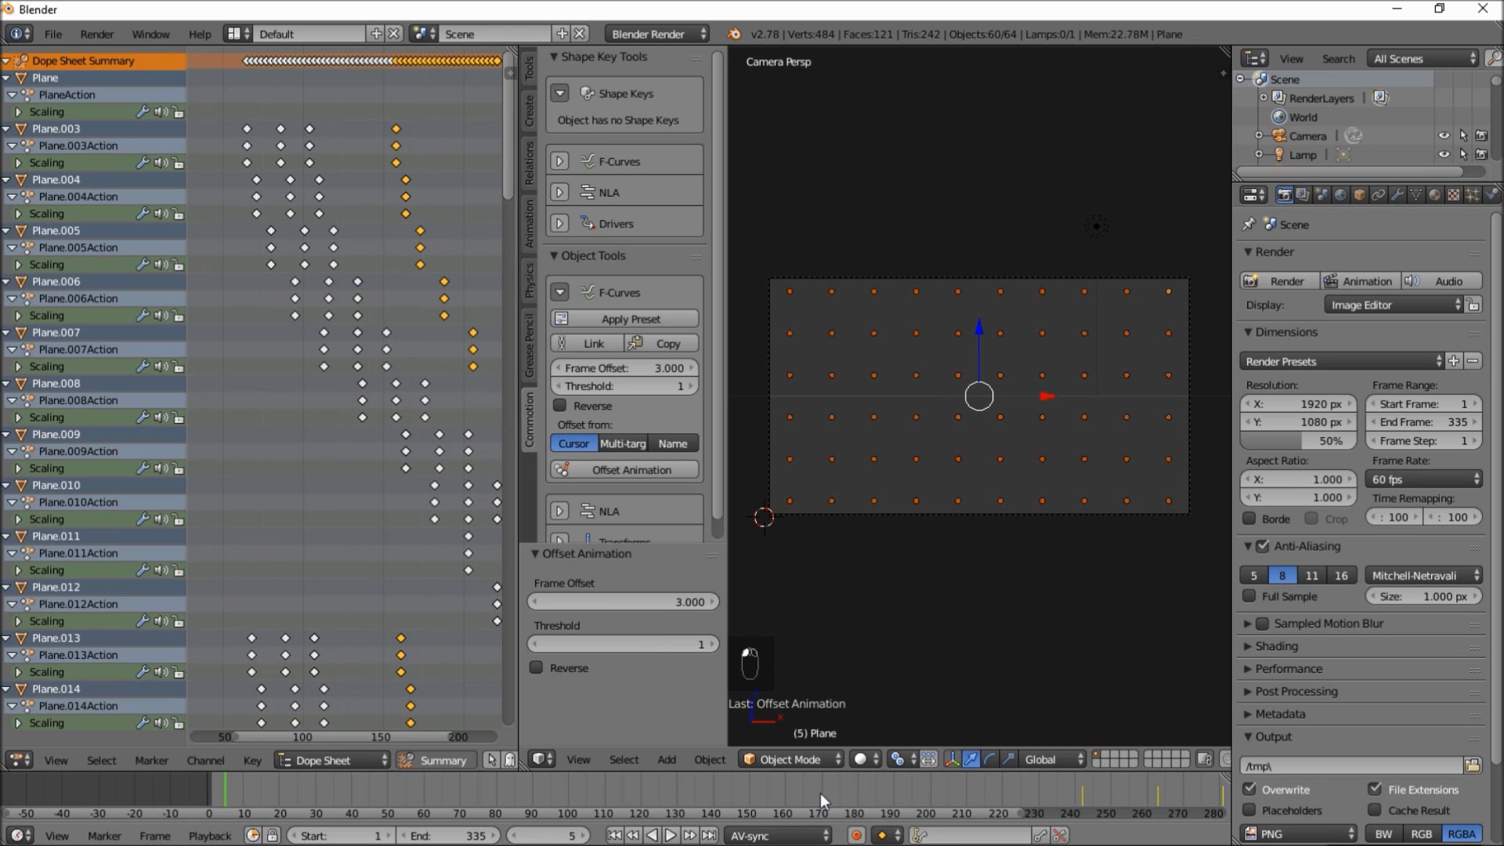
- Jump to frame 247 and narrow the Tool Shelf to view the nearly filled orange grid
mouse_move(1098, 791)
left_mouse_down()
mouse_move(1138, 791)
mouse_move(1122, 775)
mouse_move(1049, 778)
mouse_move(1098, 778)
left_mouse_up()
key("alt+a")
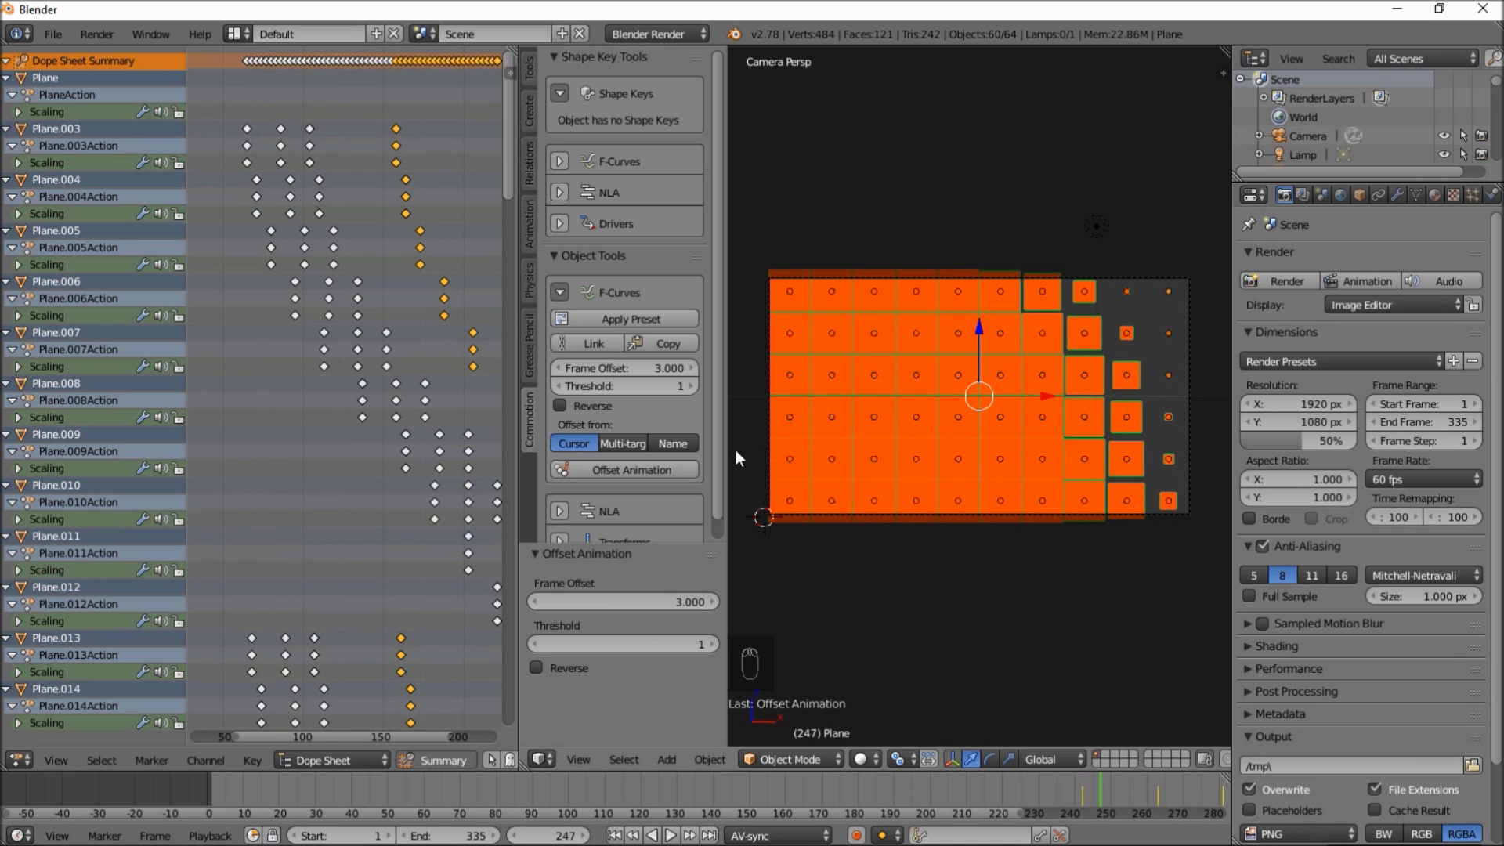
left_click_drag(733, 452, 658, 454)
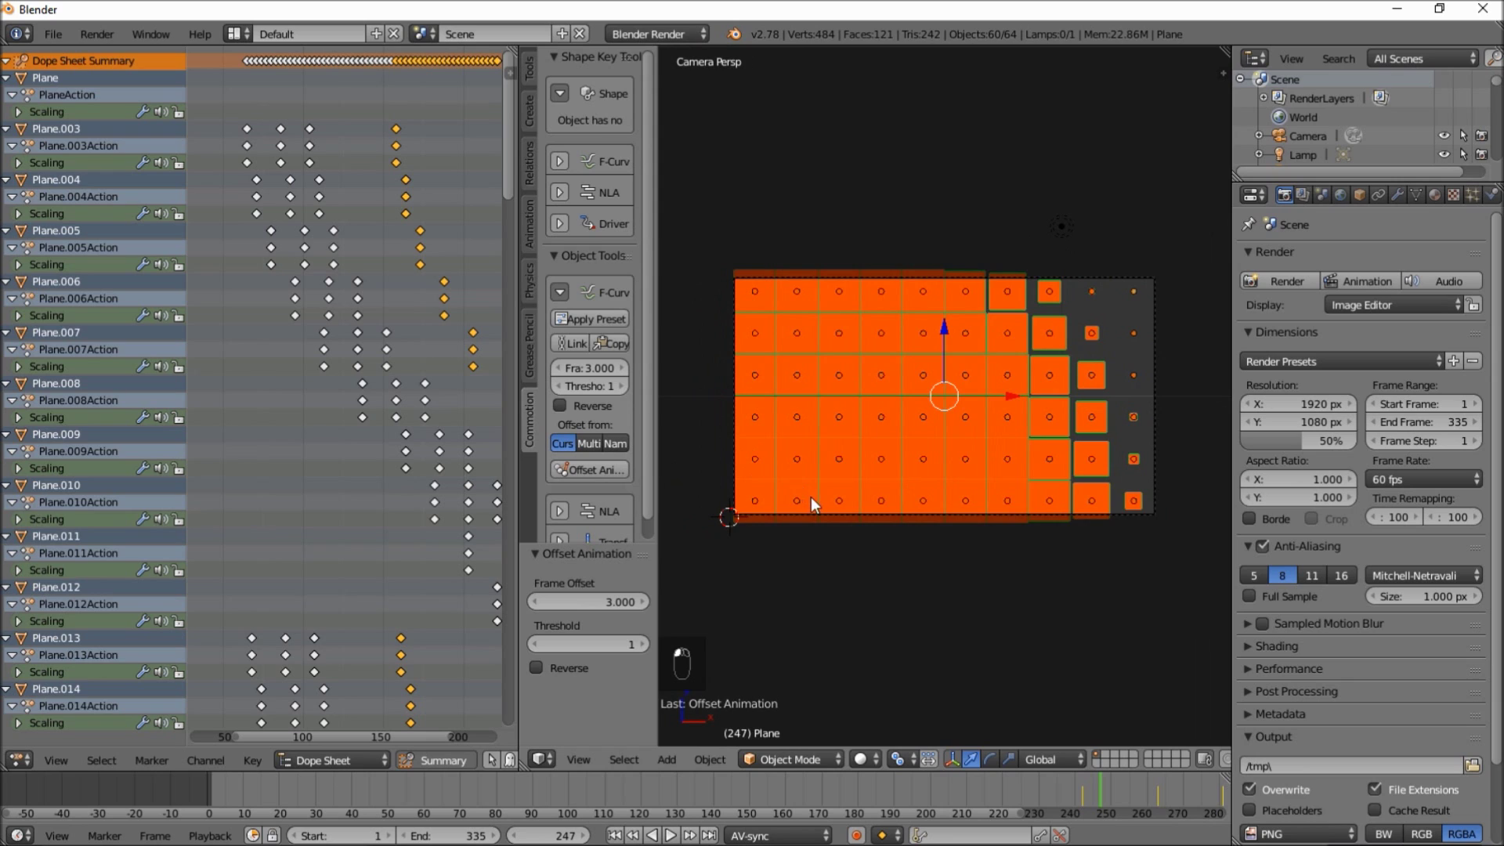
scroll(933, 421, "up", 1)
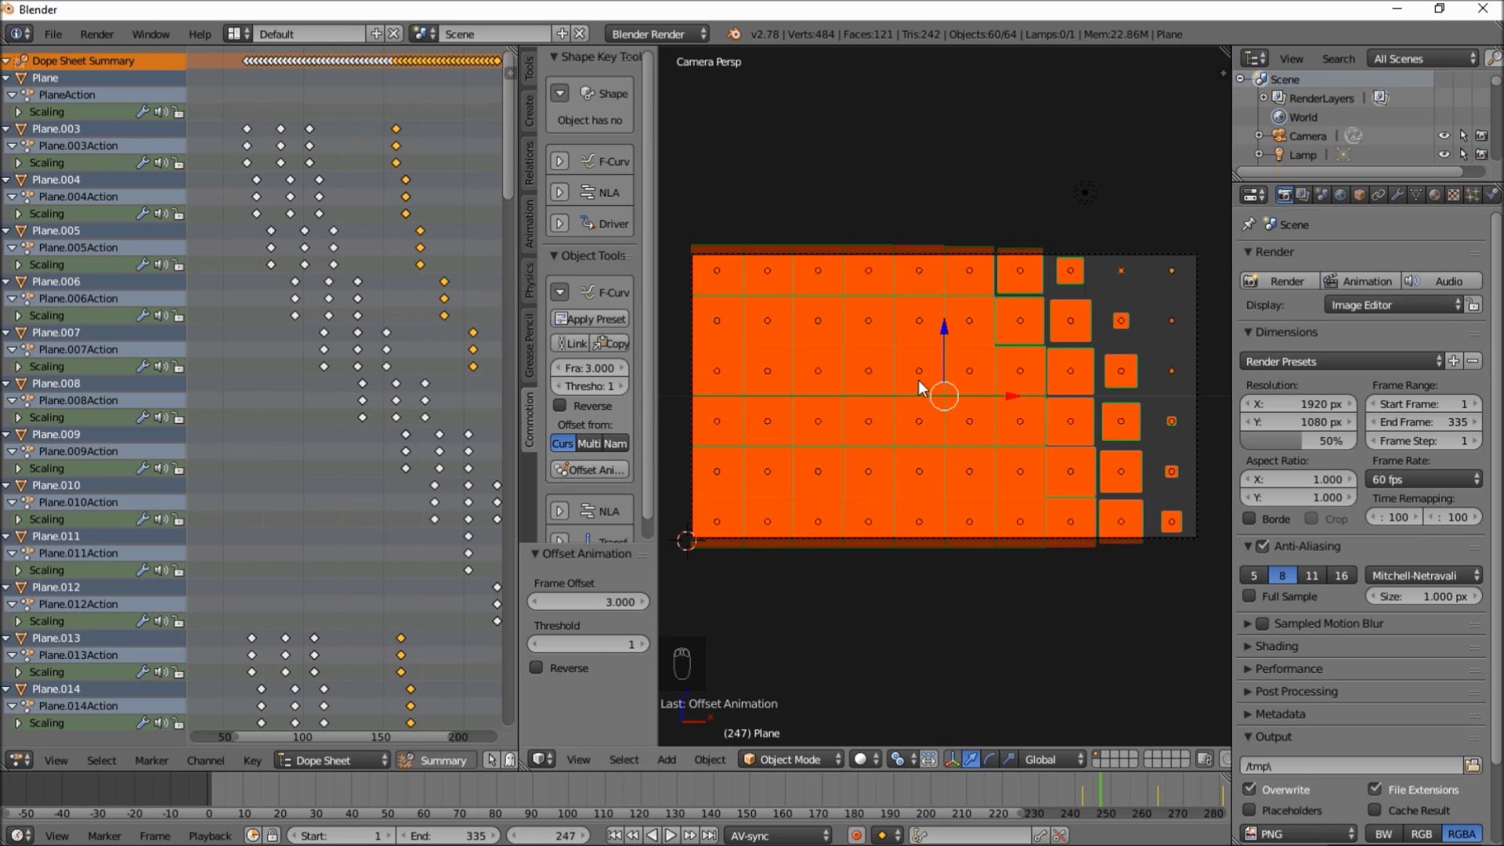
scroll(733, 438, "down", 4)
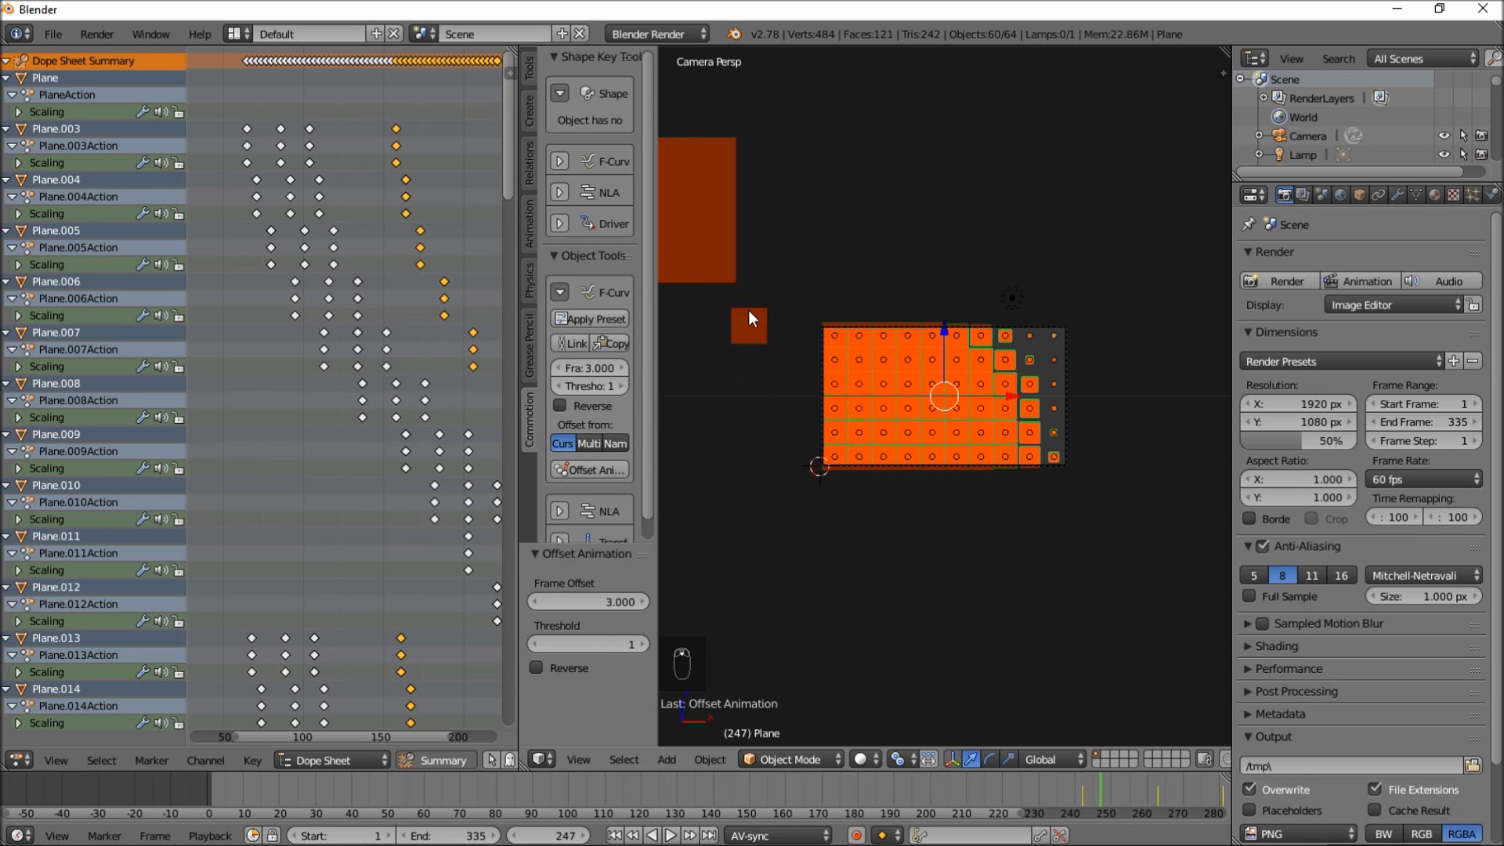
- Centre the spare square at the origin and give it a new near-black dark blue material
right_click(749, 327)
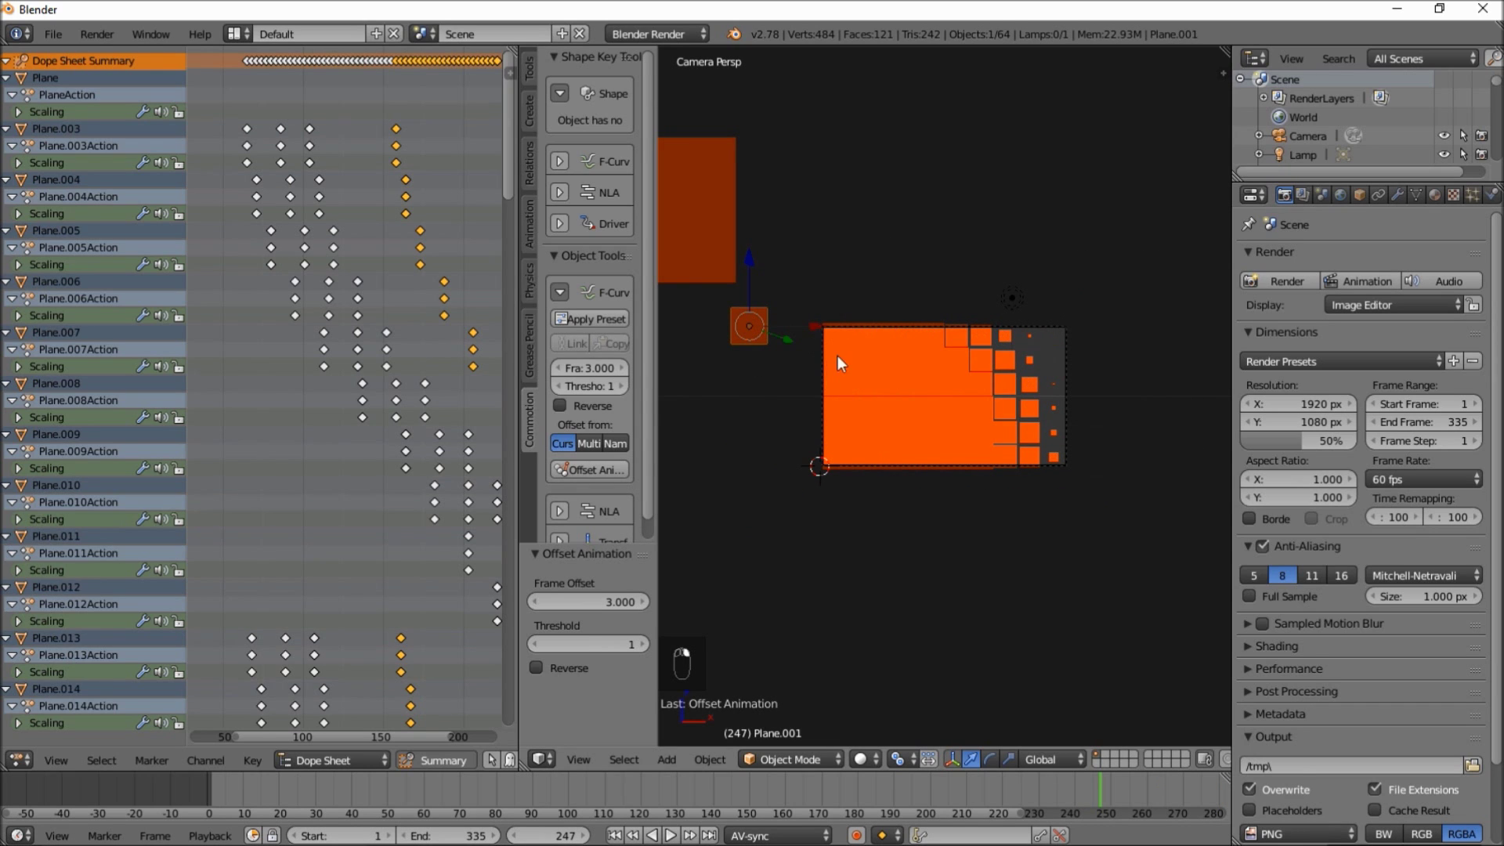
key("alt+g")
scroll(1042, 384, "up", 3)
scroll(1038, 354, "up", 2)
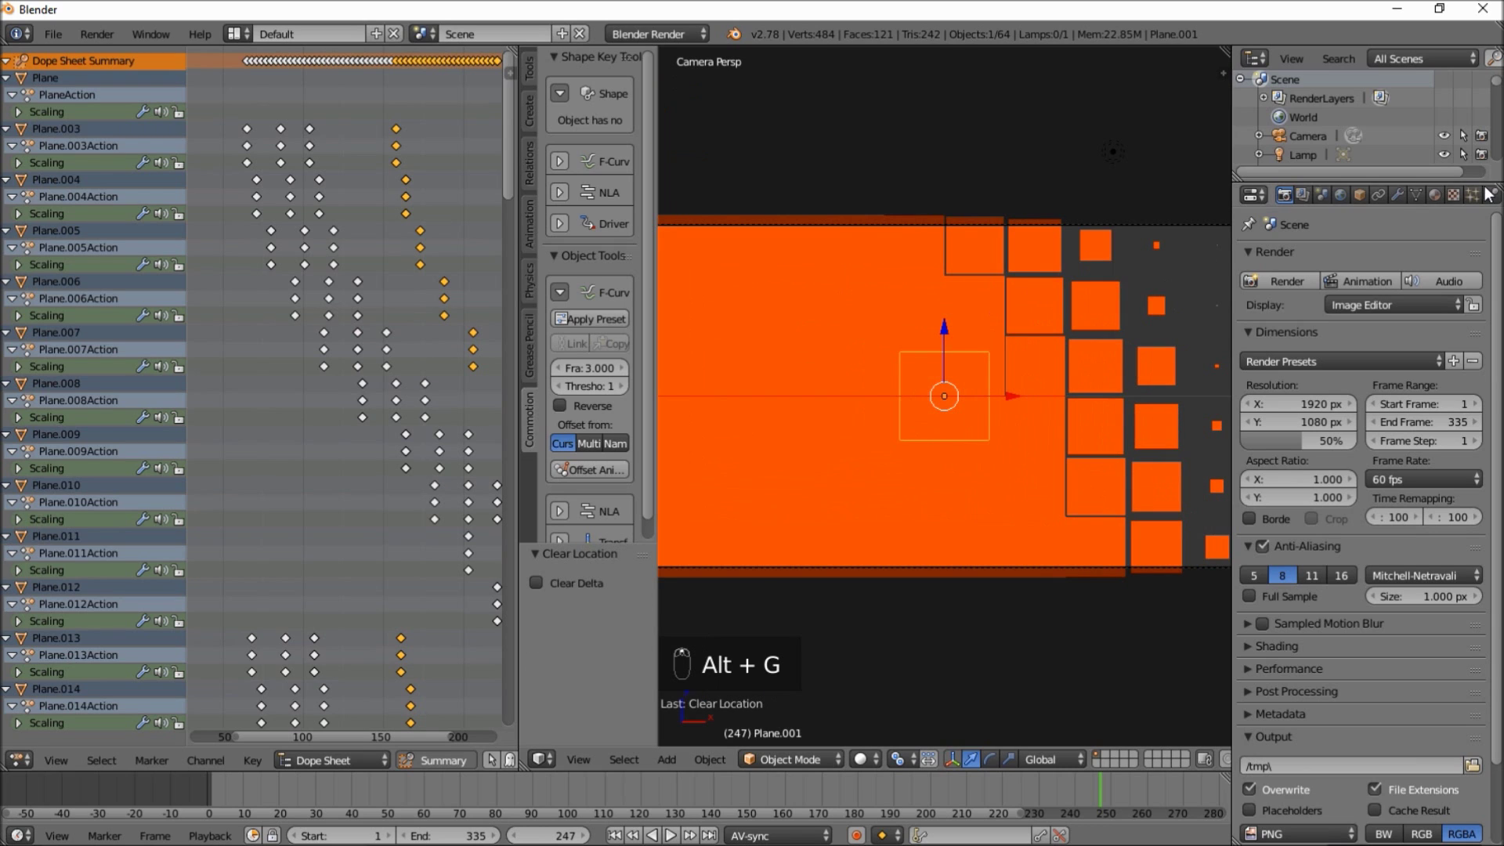
left_click(1439, 195)
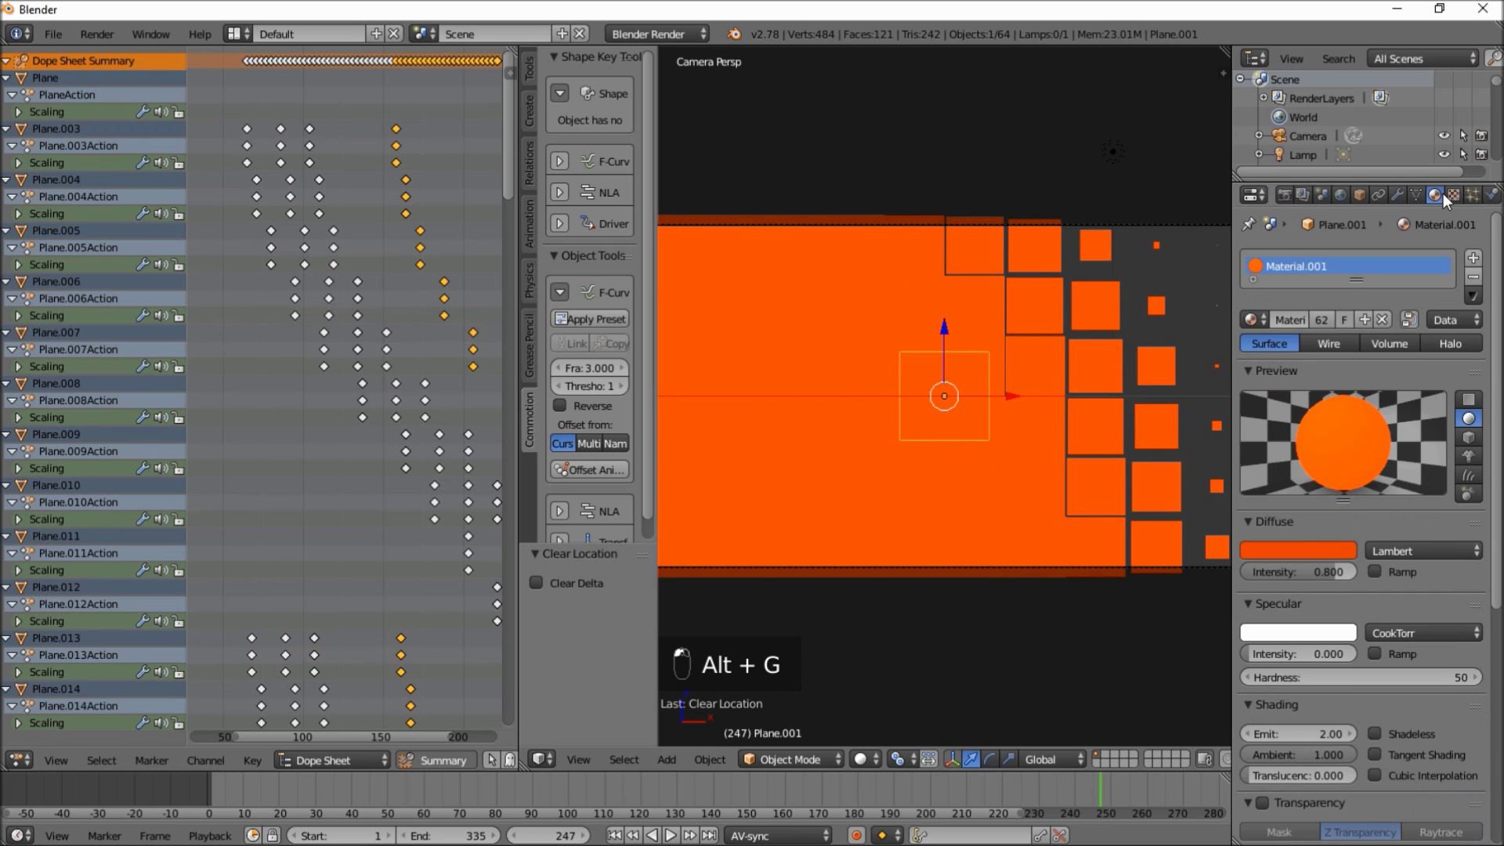
left_click(1363, 319)
left_click(1304, 549)
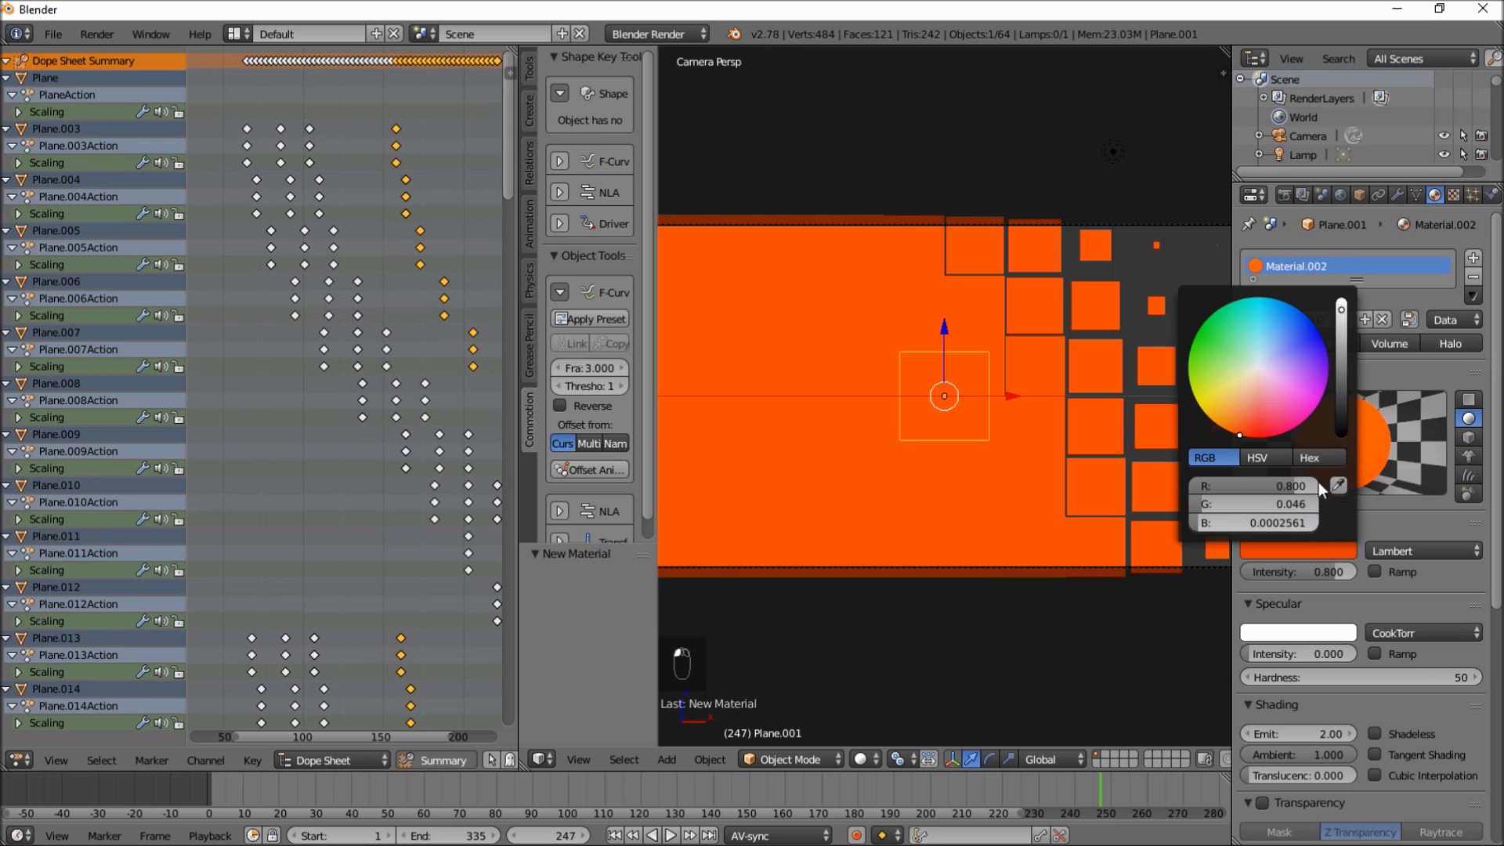
left_click(1305, 344)
left_click_drag(1343, 403, 1341, 420)
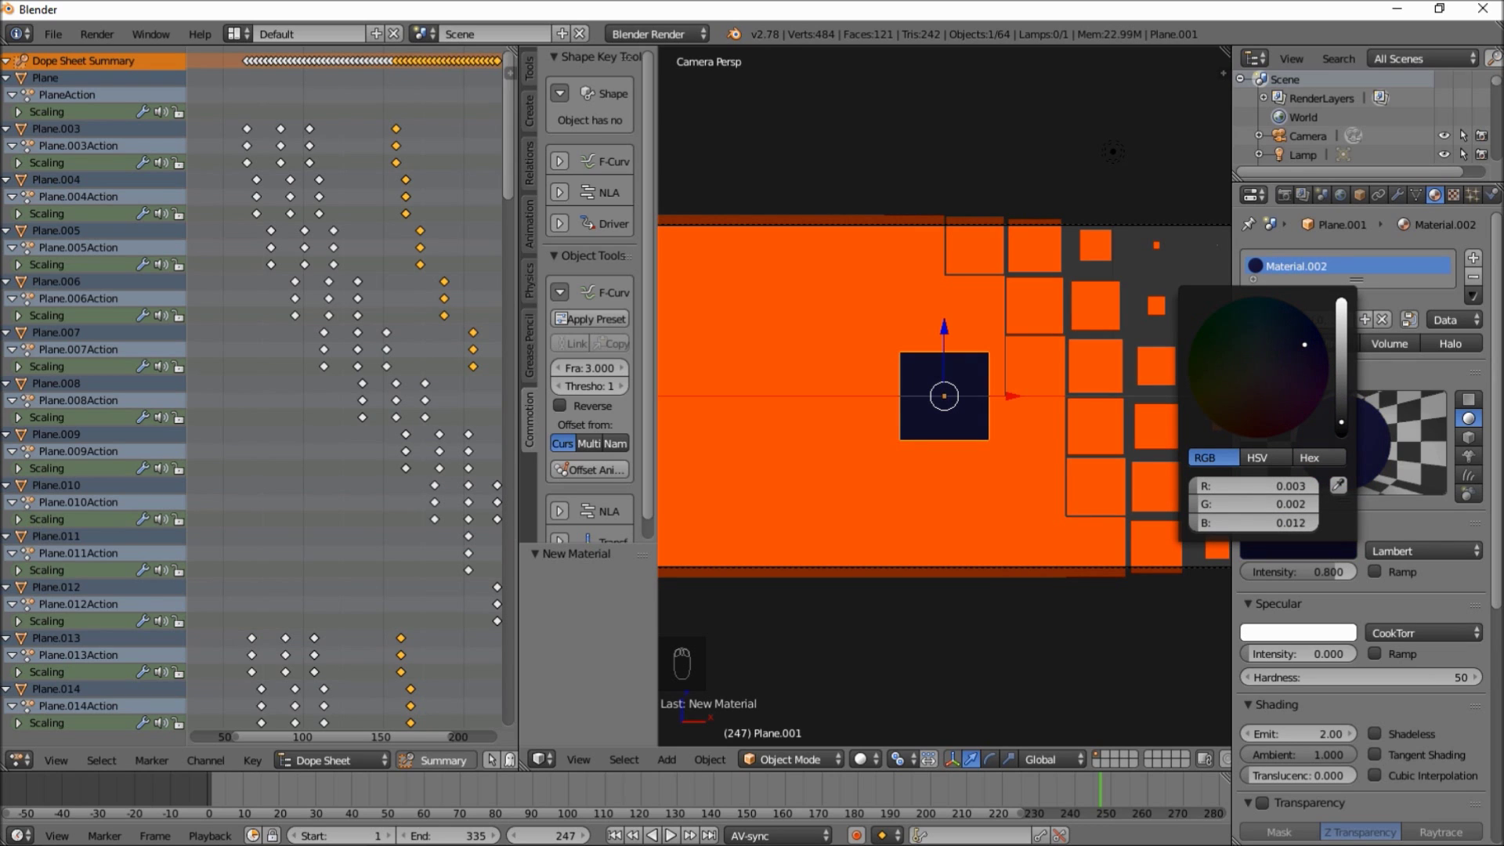
- Shift the square -0.527 along Y, return to camera view, and enter Edit Mode
key("g")
key("y")
left_click(1019, 523)
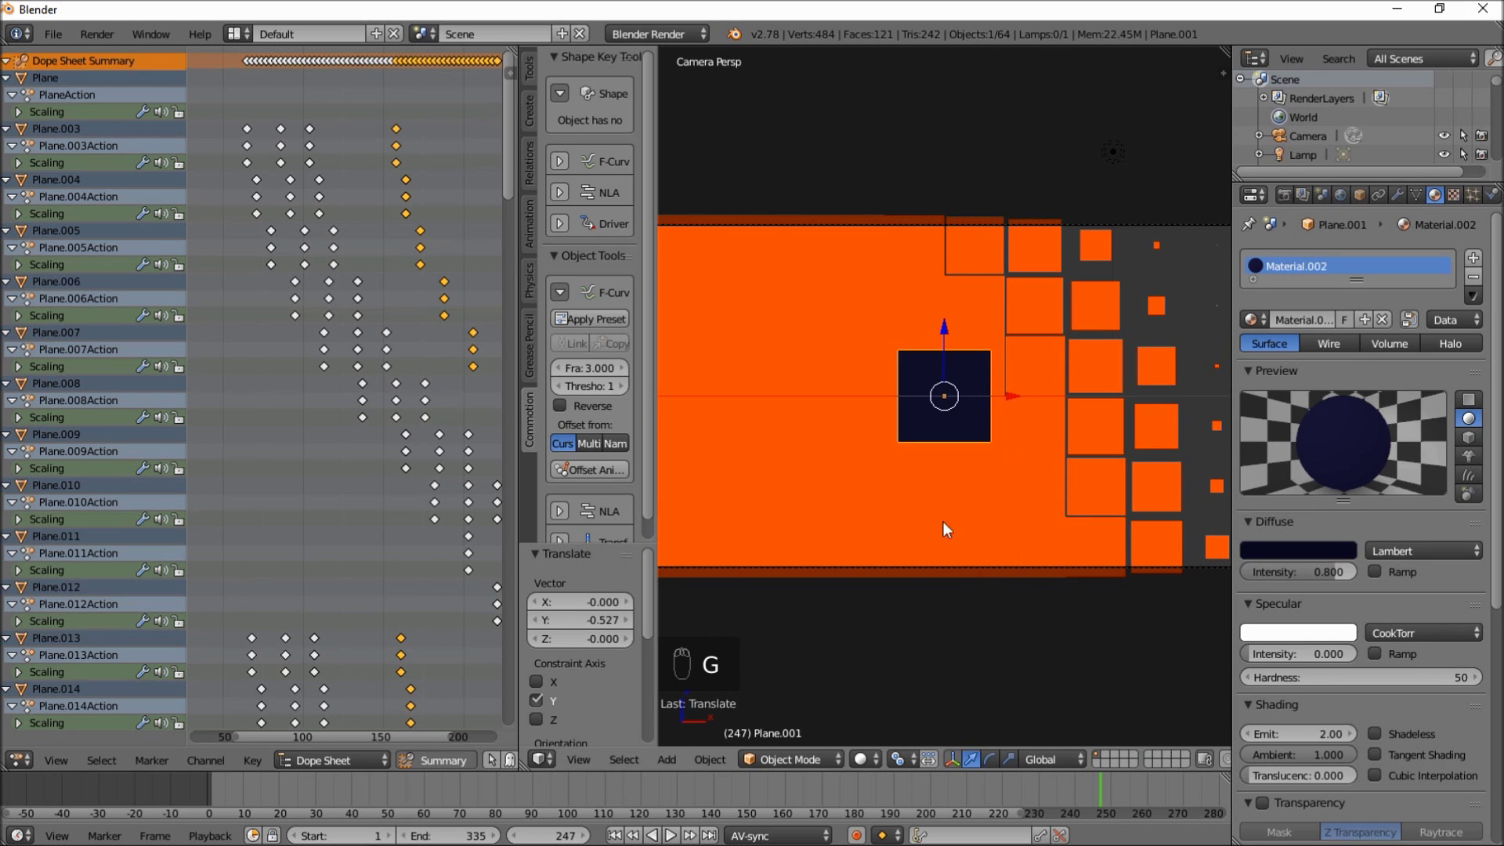
middle_click_drag(943, 522, 1009, 289)
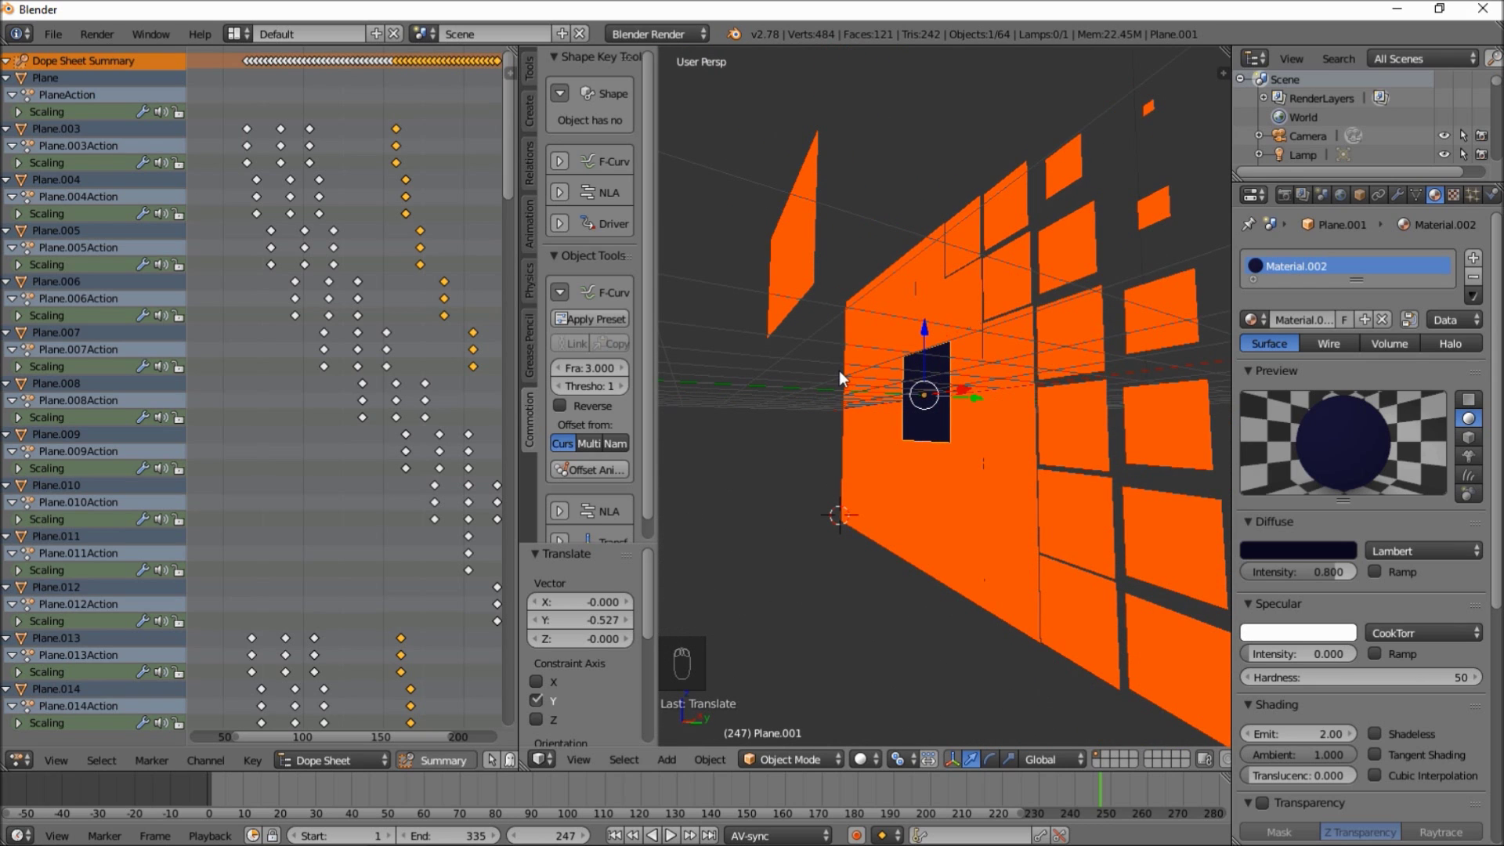
key("KP_0")
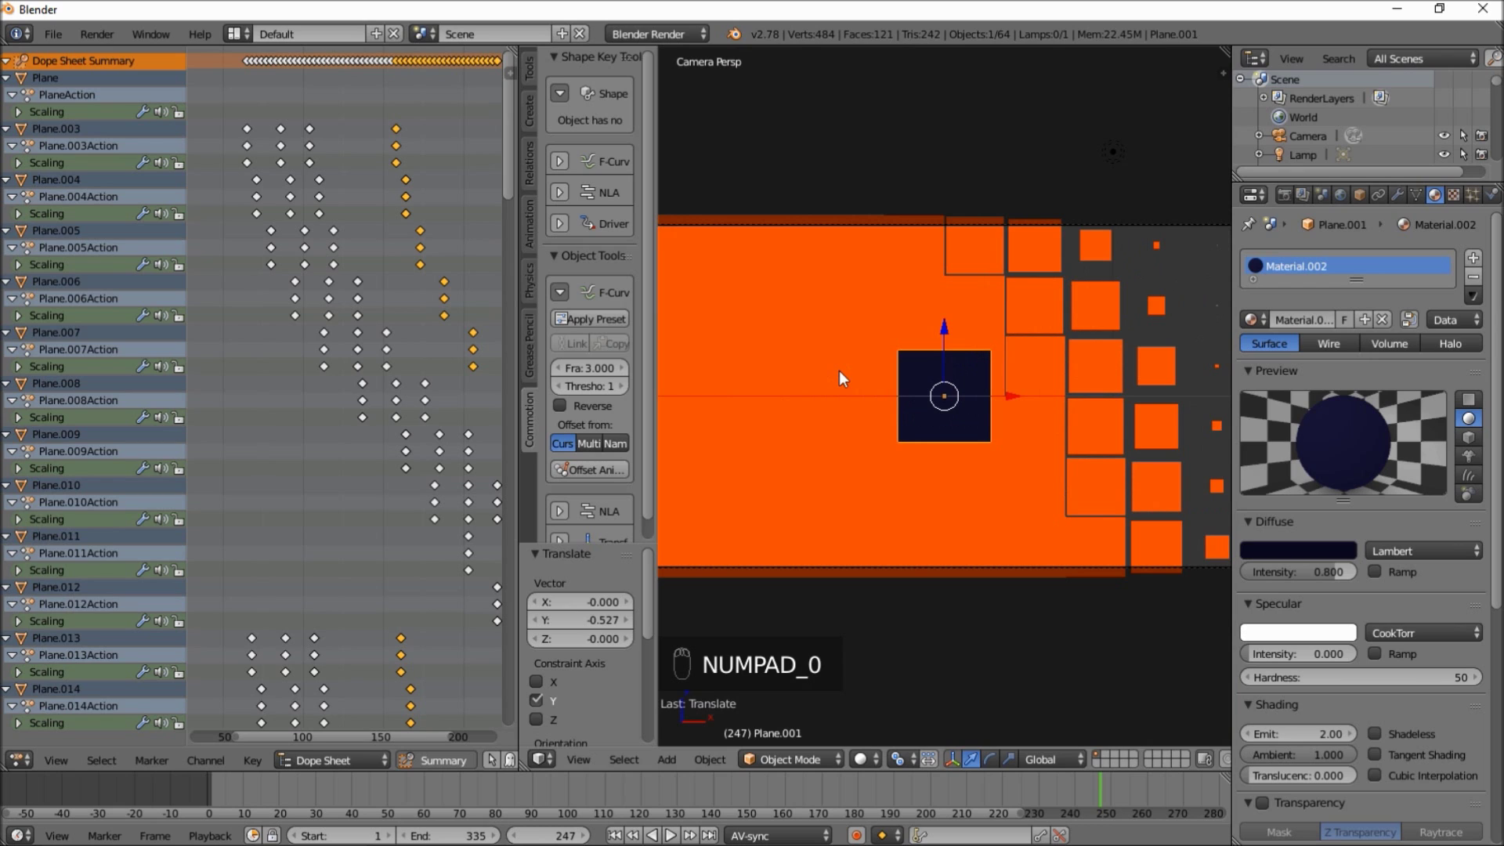
key("Tab")
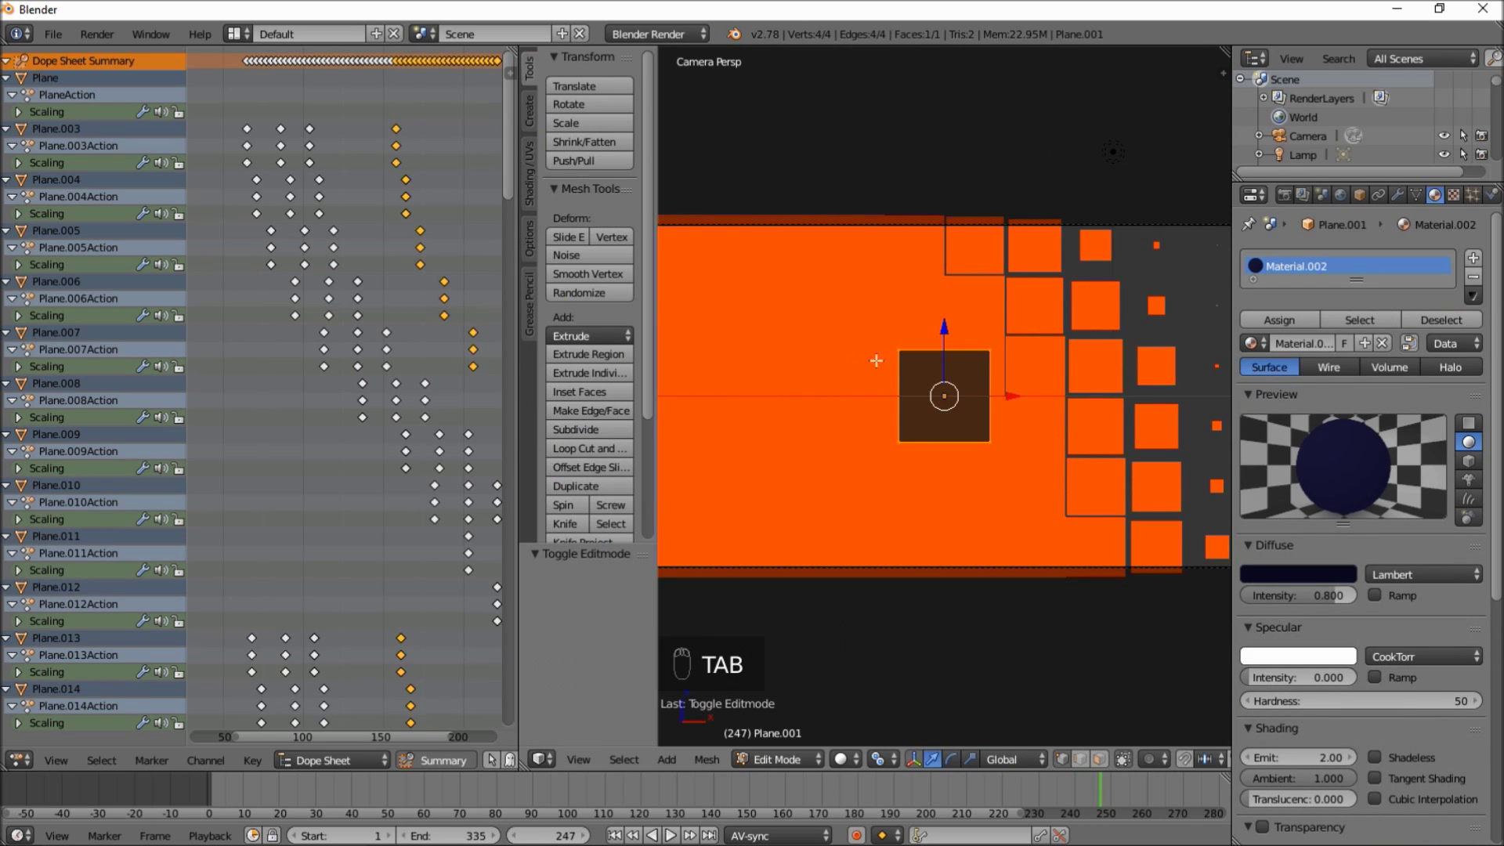
- Subdivide the dark blue square face with 5 cuts into a 6×6 grid
key("w")
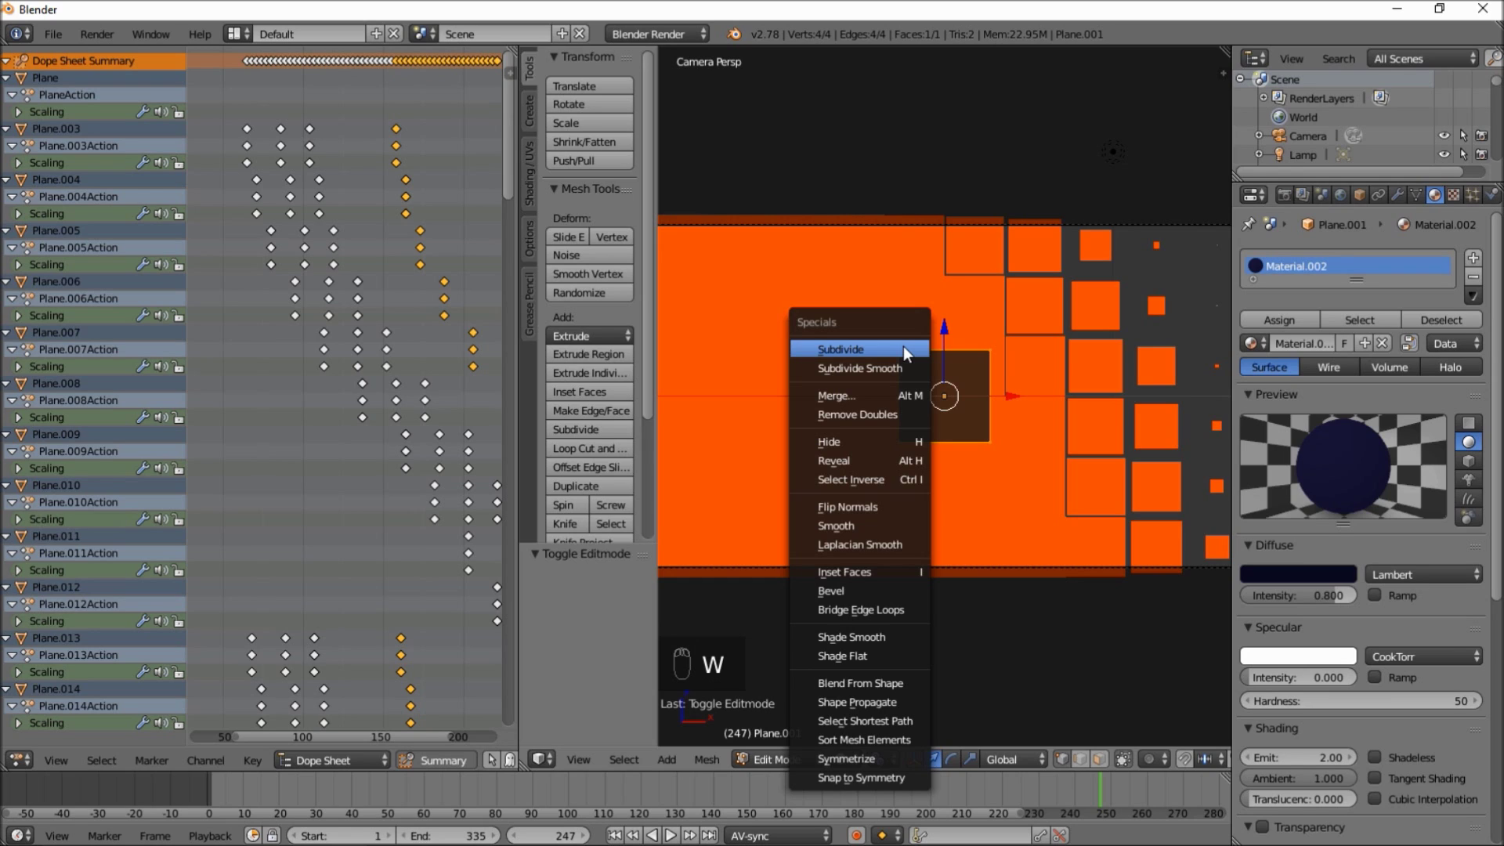
left_click(864, 348)
left_click(551, 601)
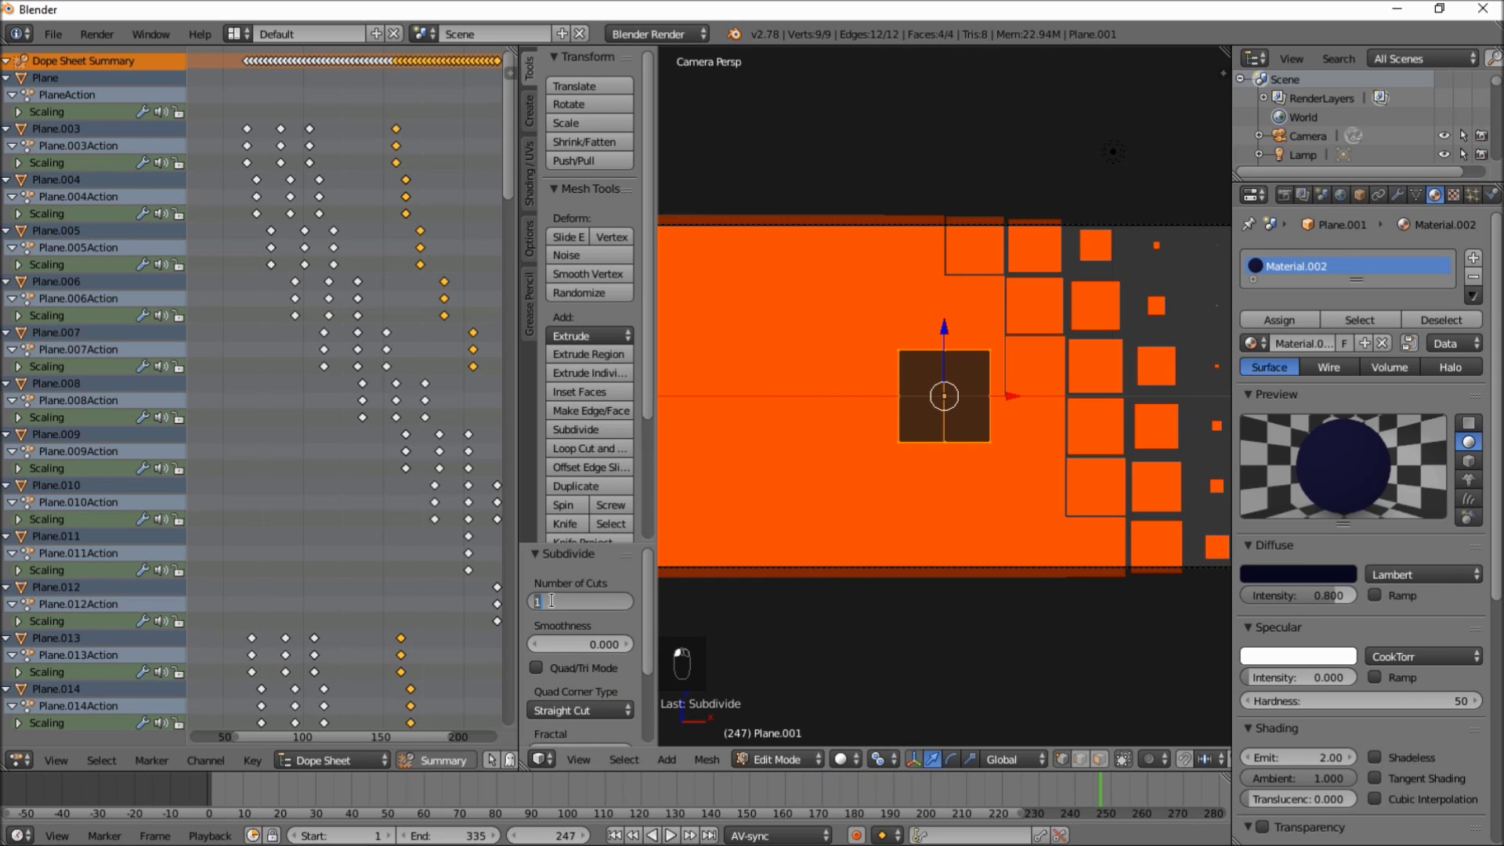
type("5")
key("Return")
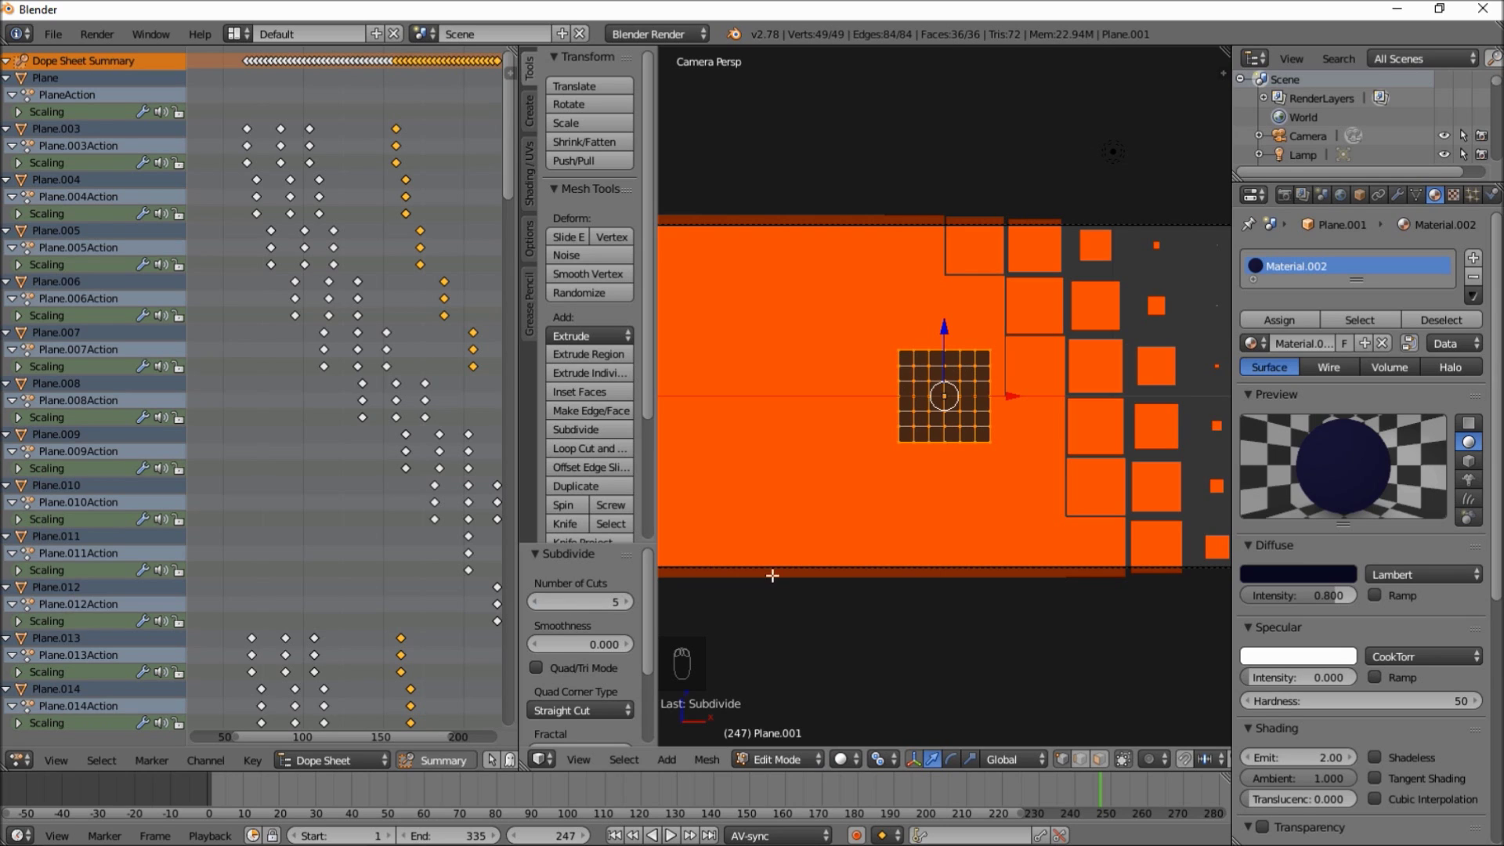
scroll(885, 484, "up", 3)
scroll(957, 351, "up", 2)
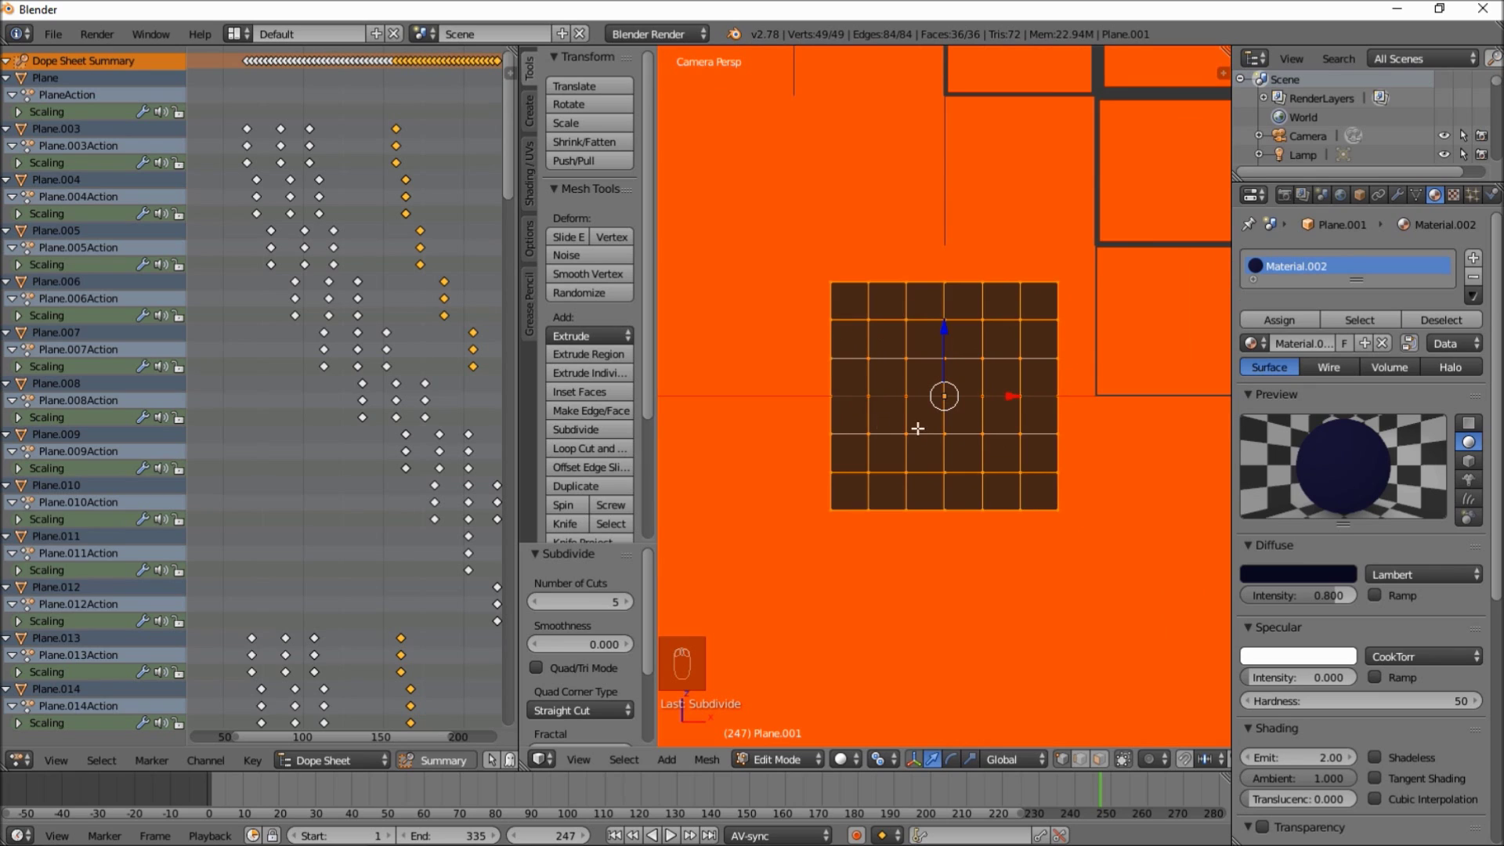
scroll(919, 427, "up", 1)
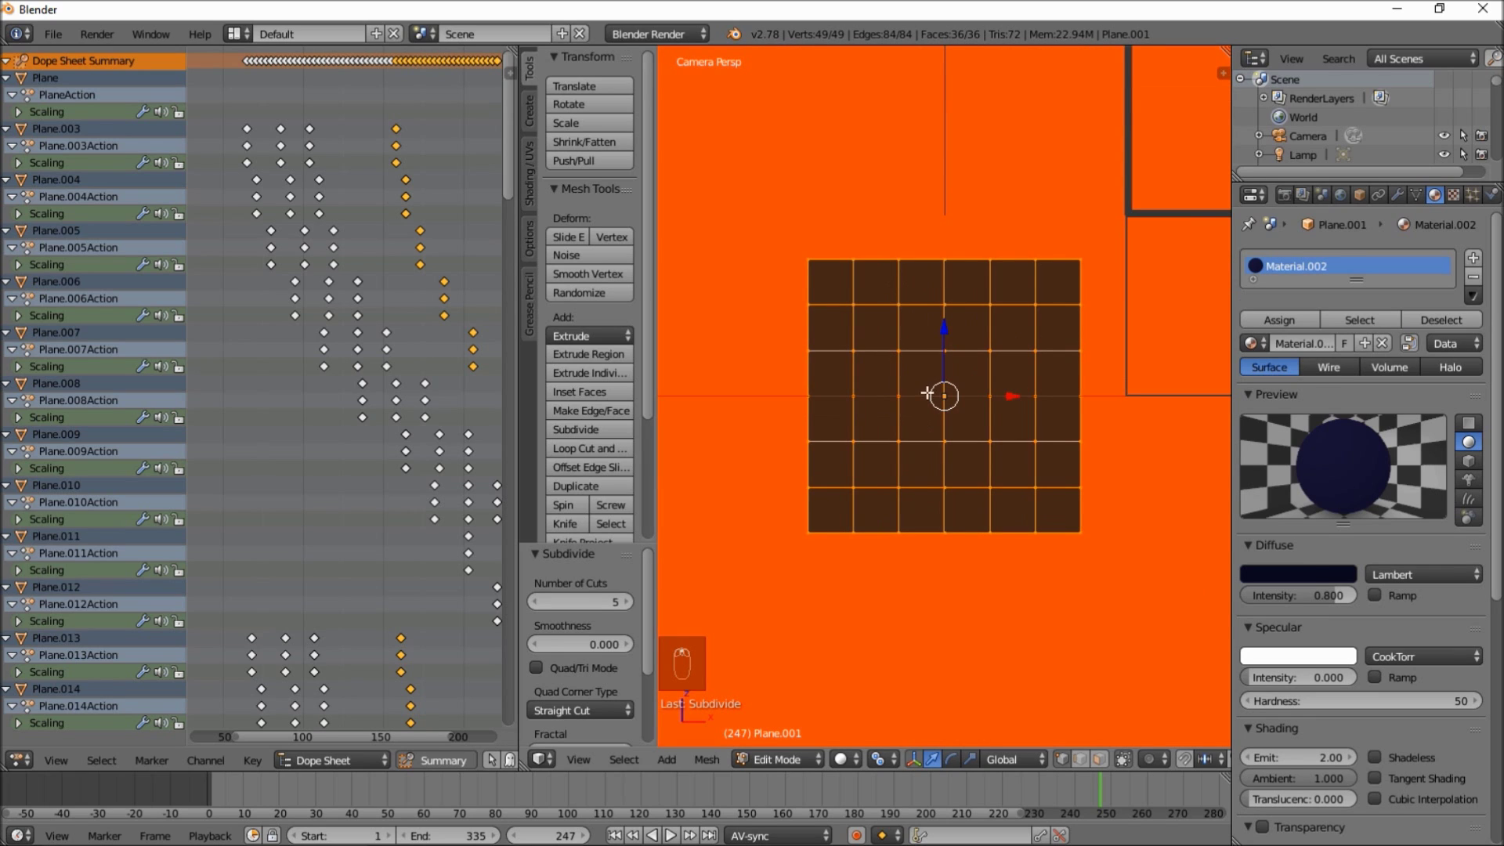
- Edge Split the grid and separate it by loose parts into 36 squares
key("space")
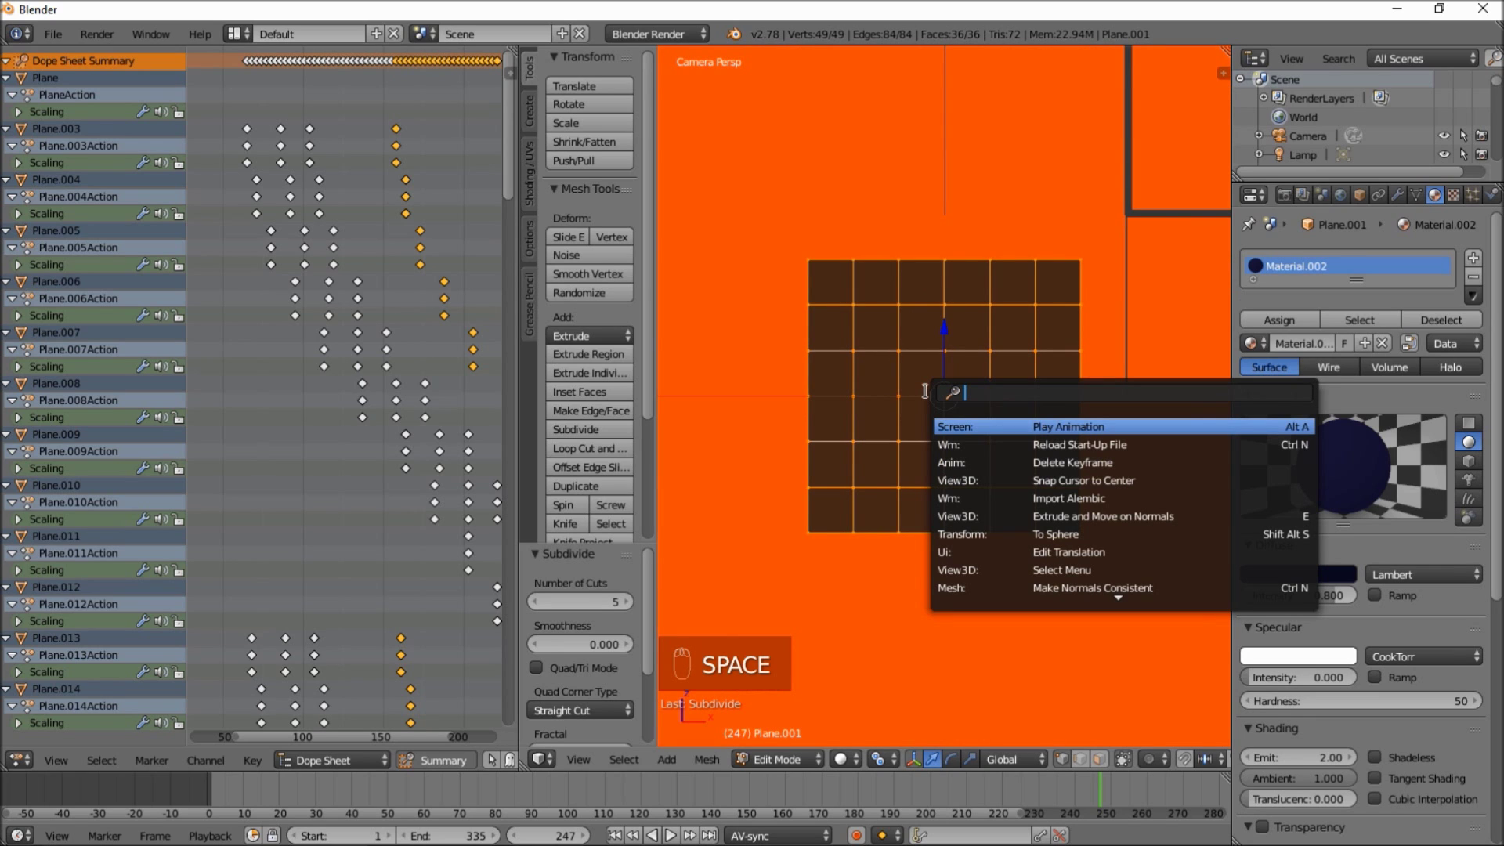
type("edge")
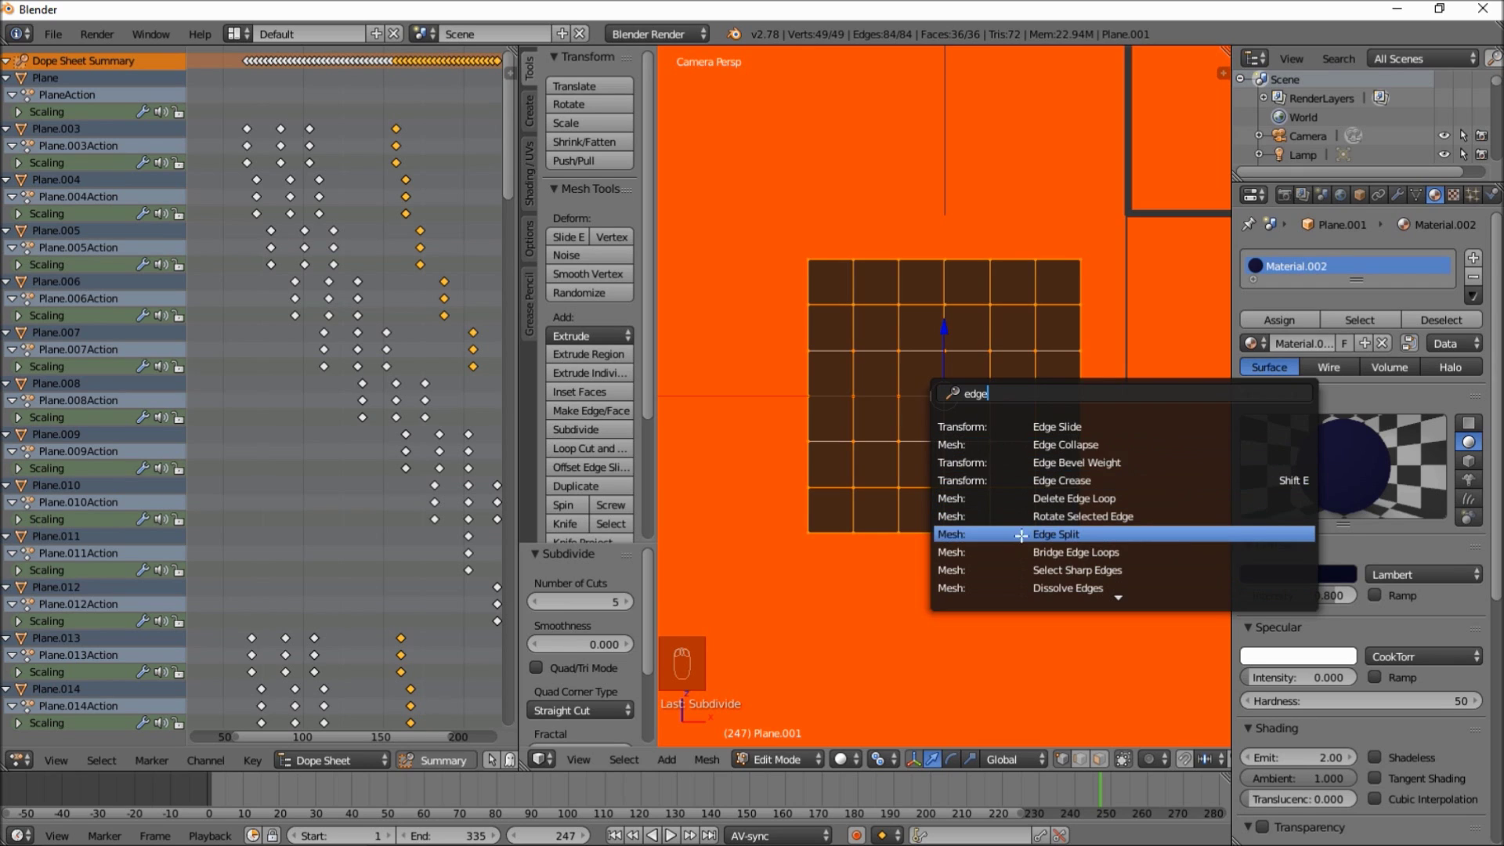
left_click(1020, 535)
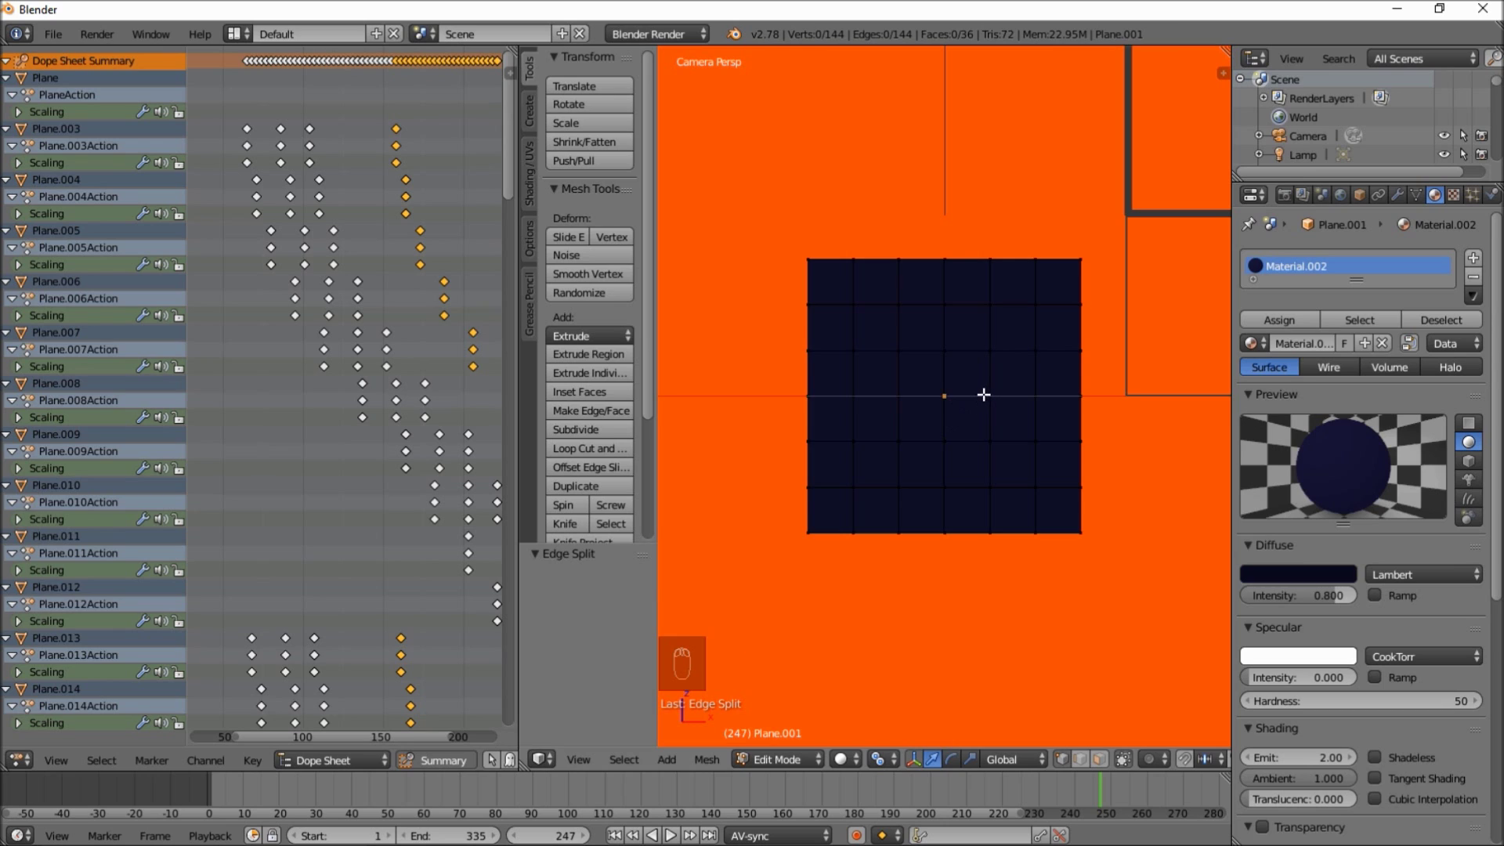
key("a")
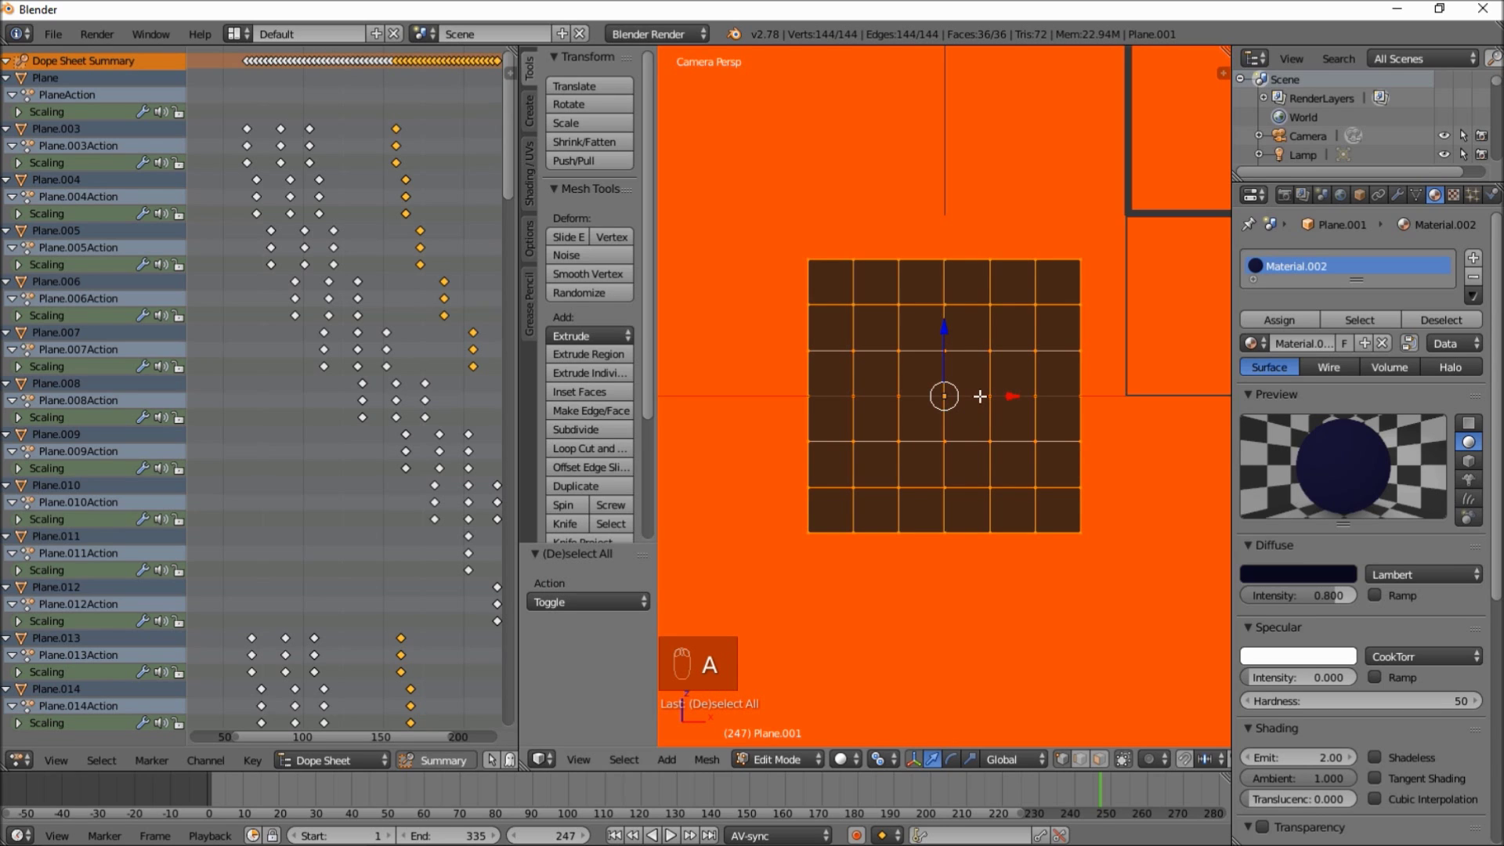
key("p")
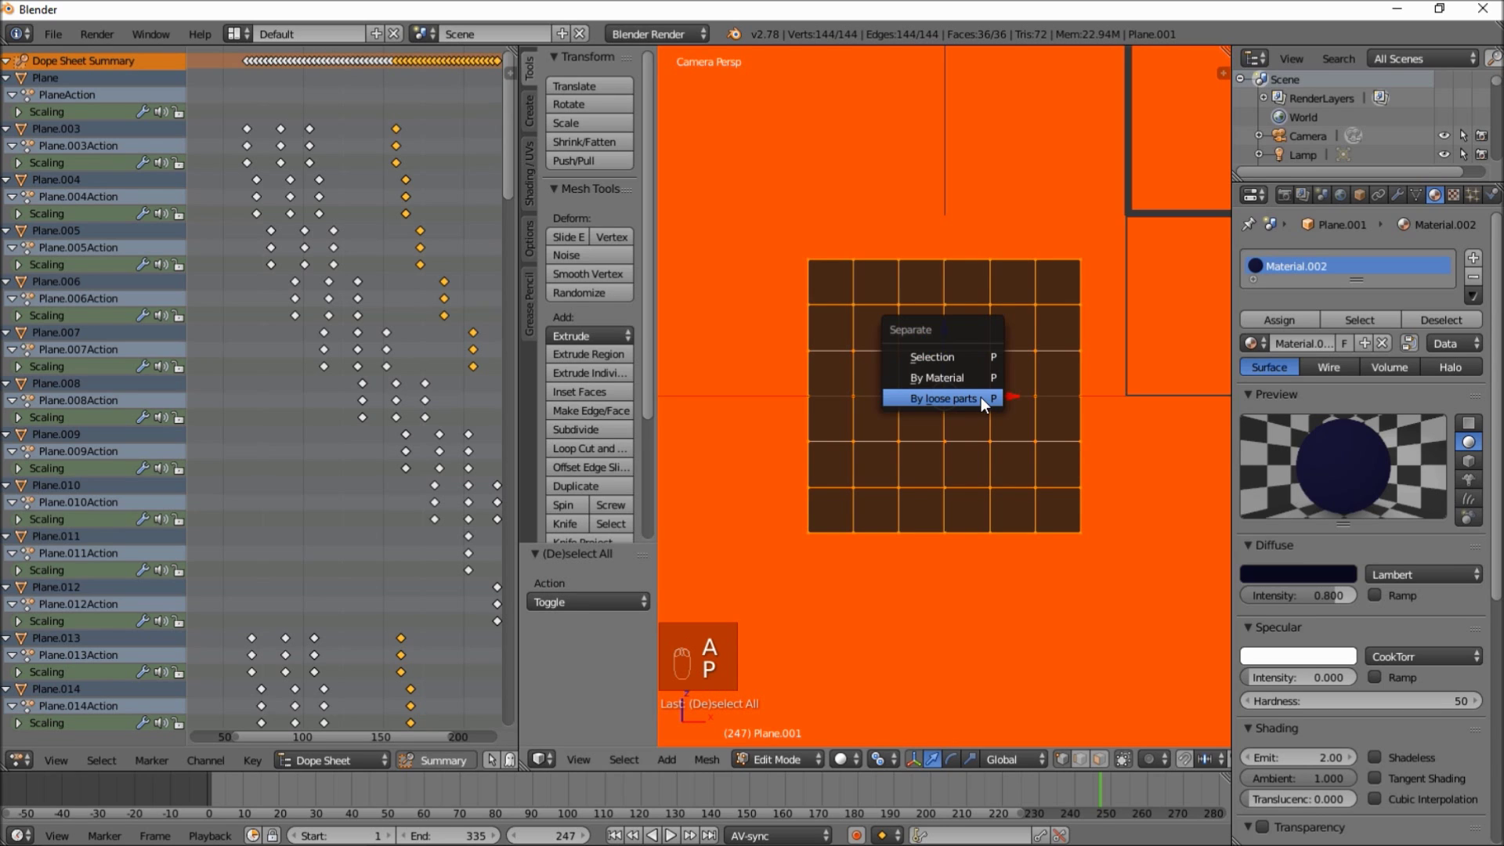
left_click(929, 398)
- In Object Mode, group the squares and set each origin to its center of mass
key("Tab")
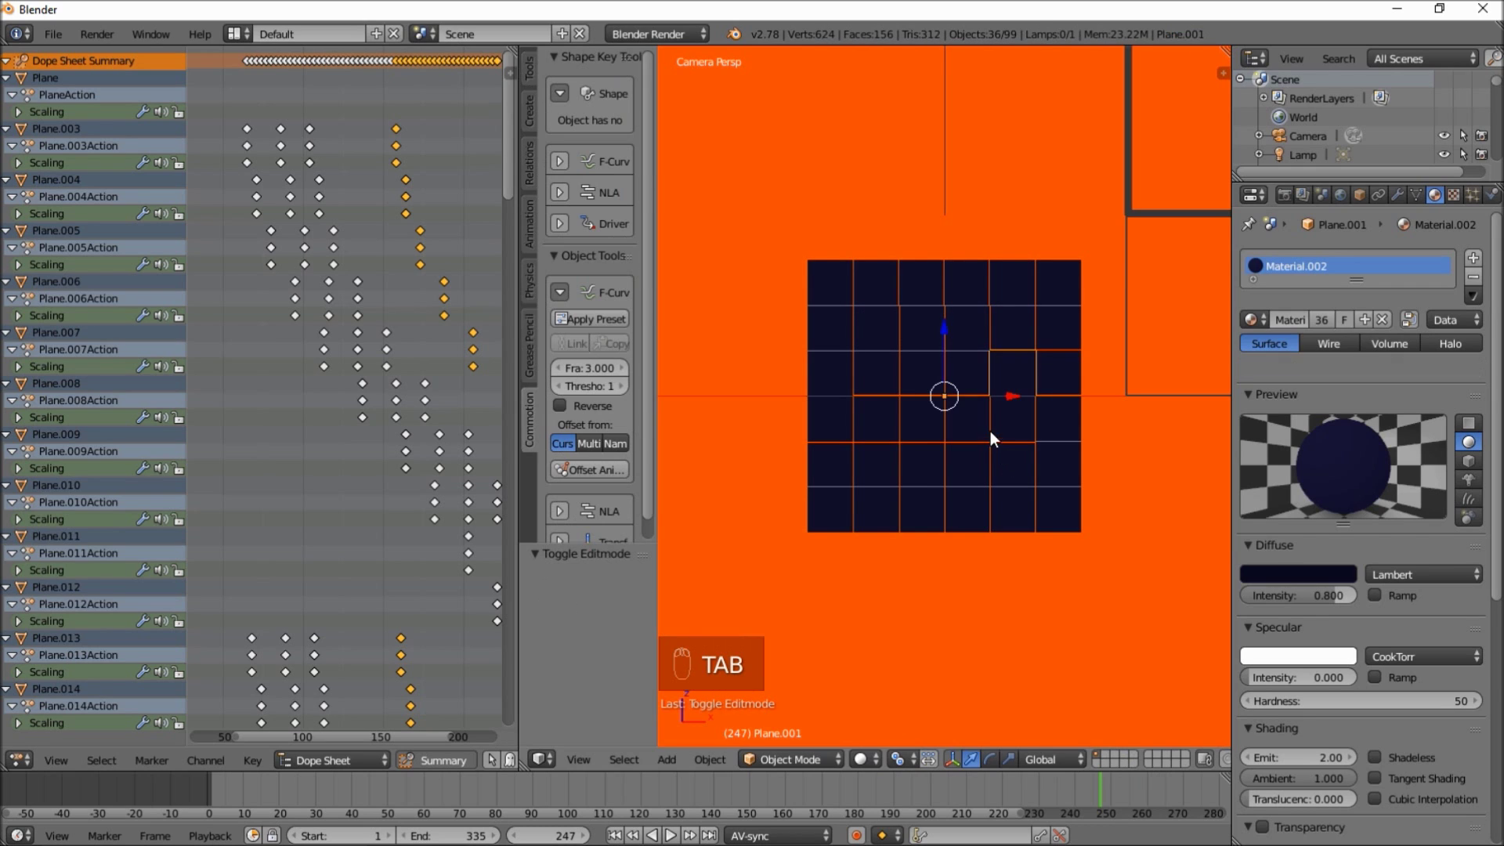
scroll(954, 367, "down", 2)
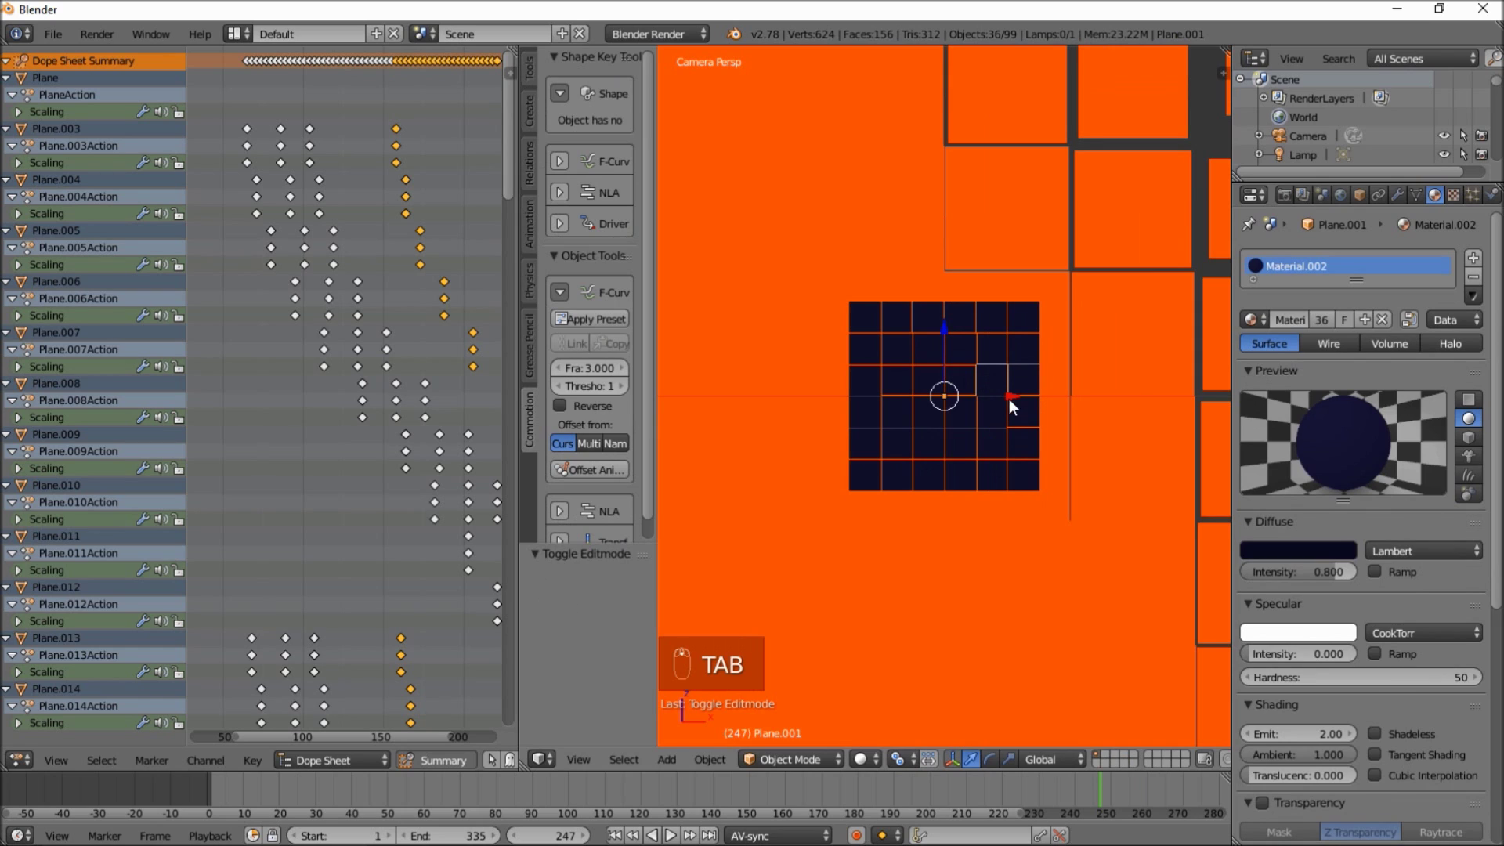
key("ctrl+g")
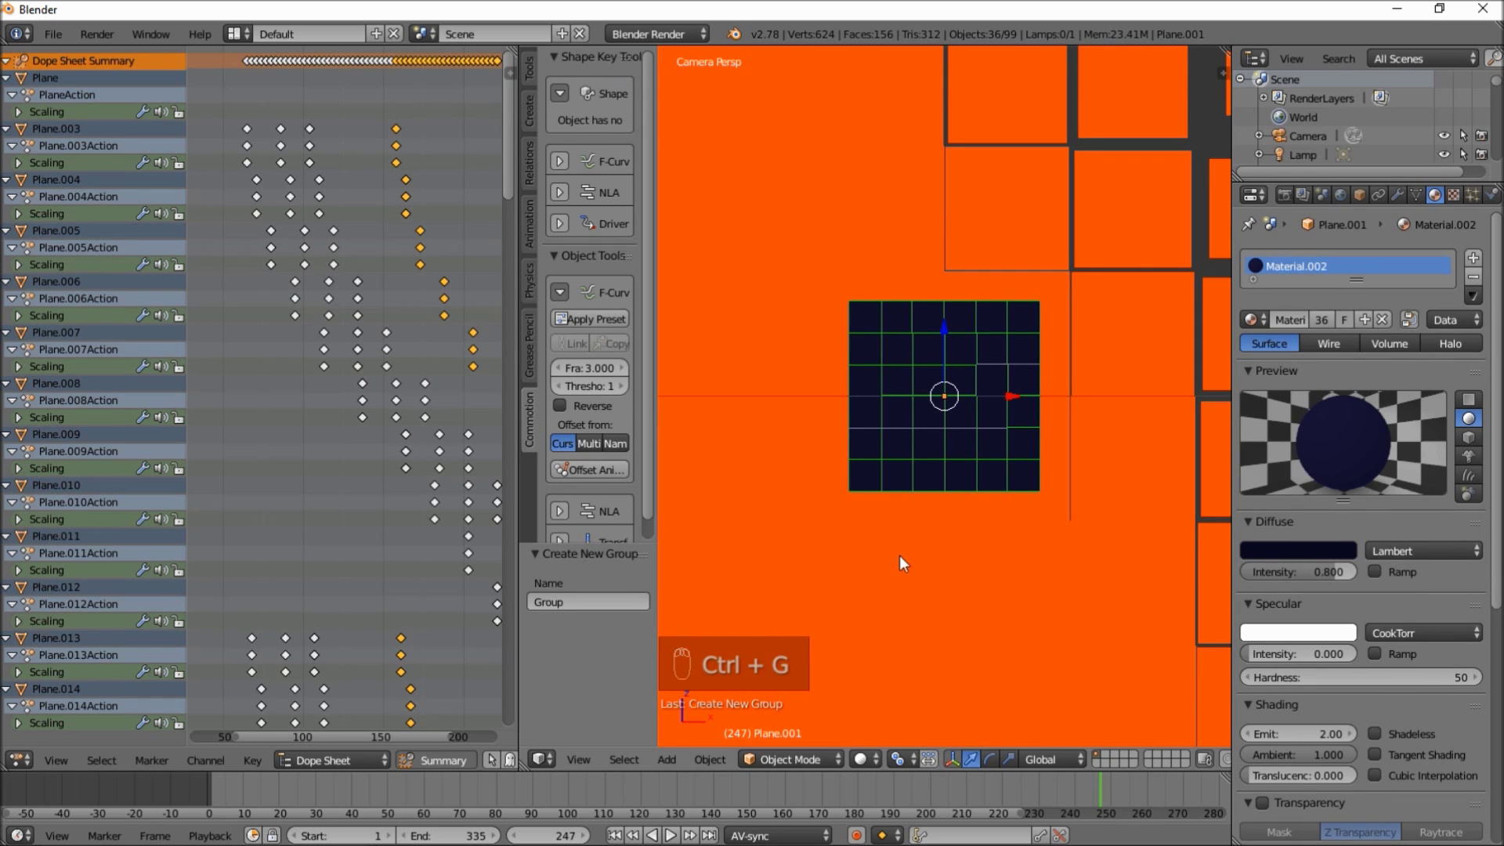
key("ctrl+alt+shift+c")
left_click(780, 557)
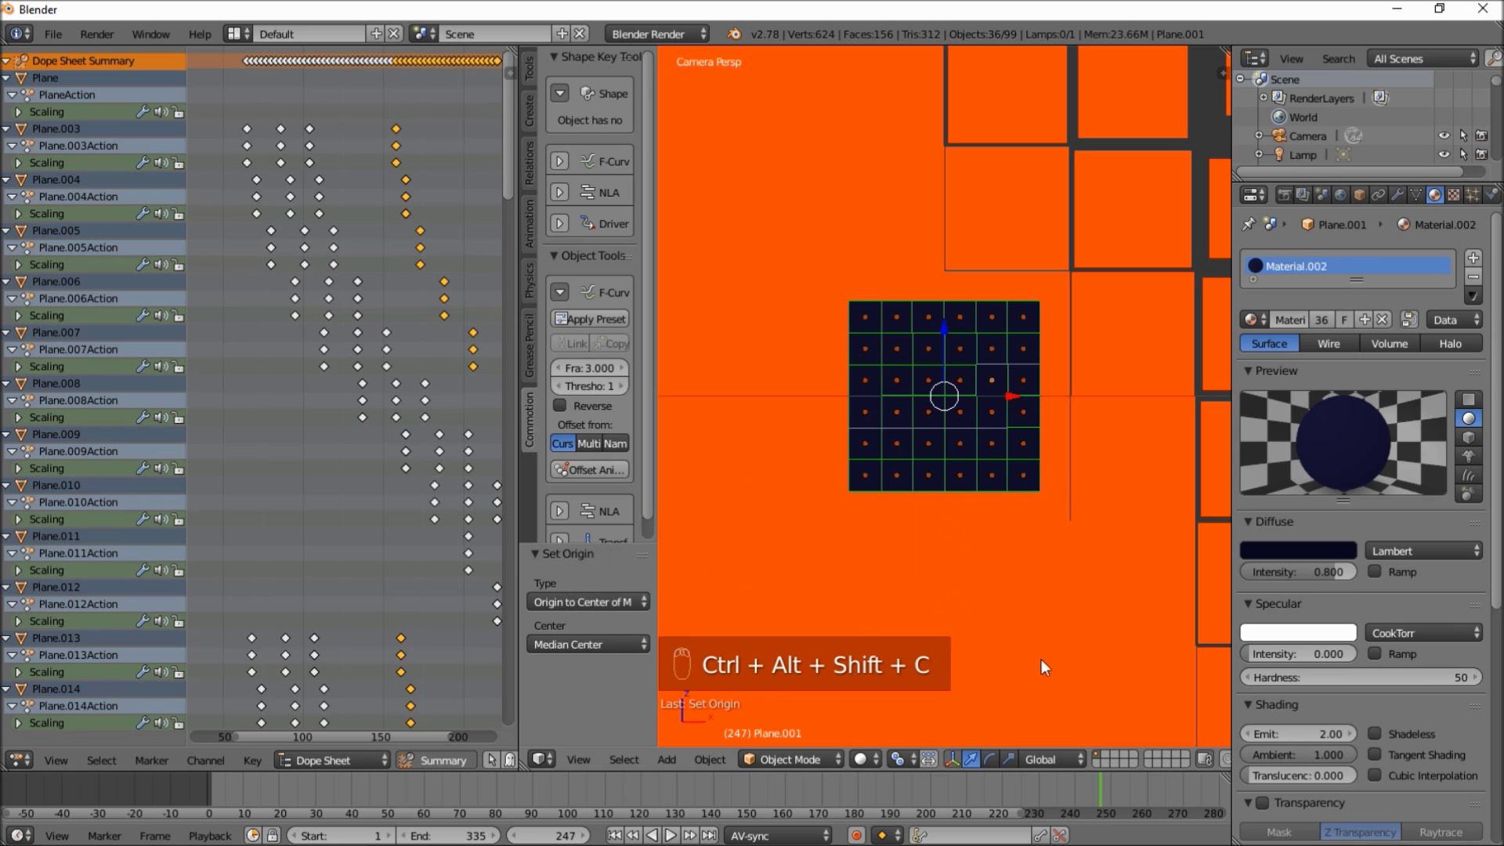
scroll(1075, 587, "down", 4)
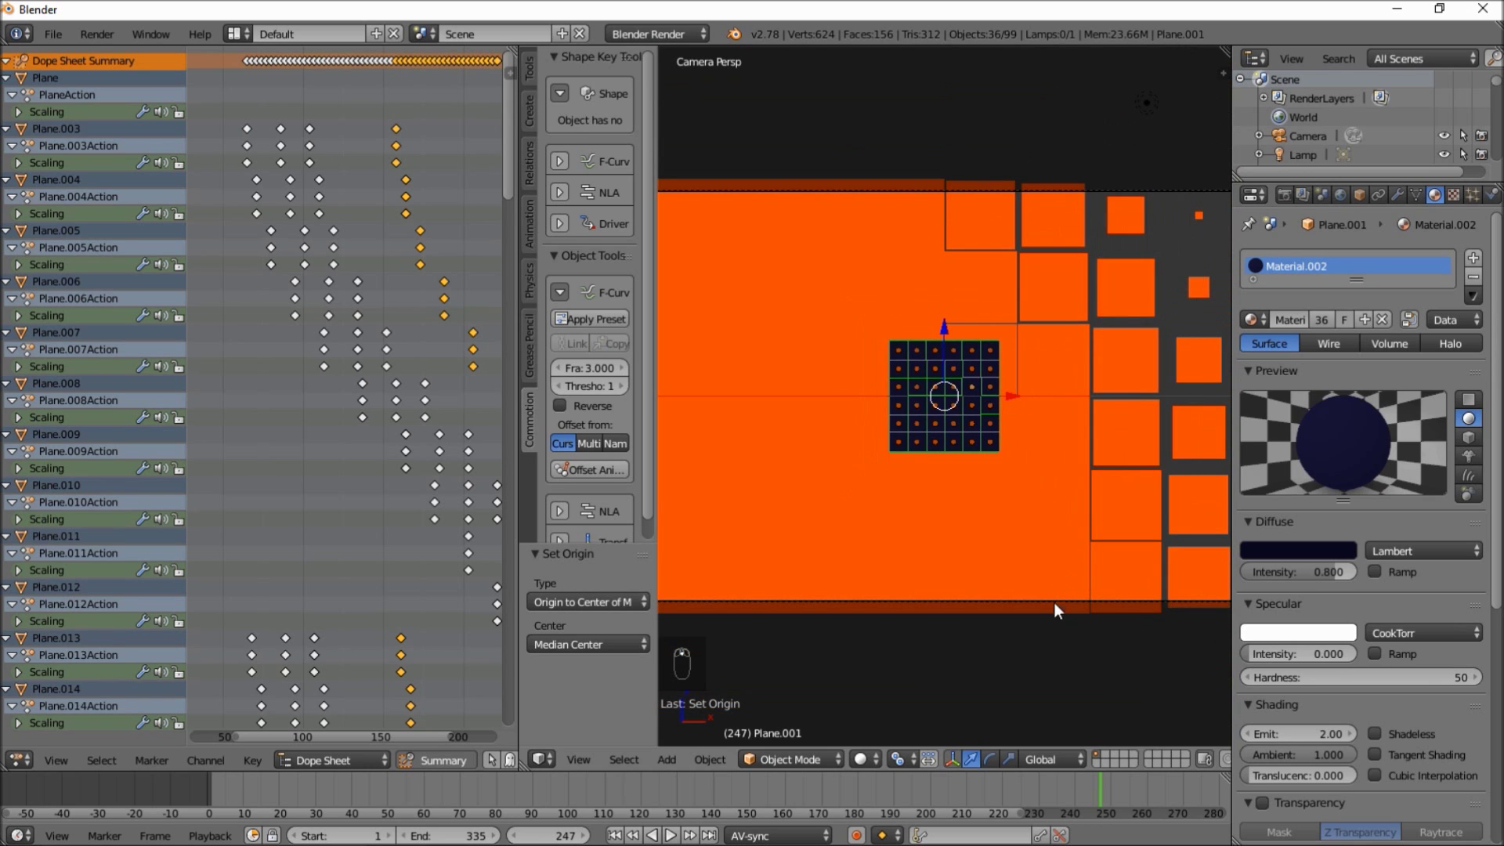
- Scale the dark blue grid down and preview the playback around frame 153
key("s")
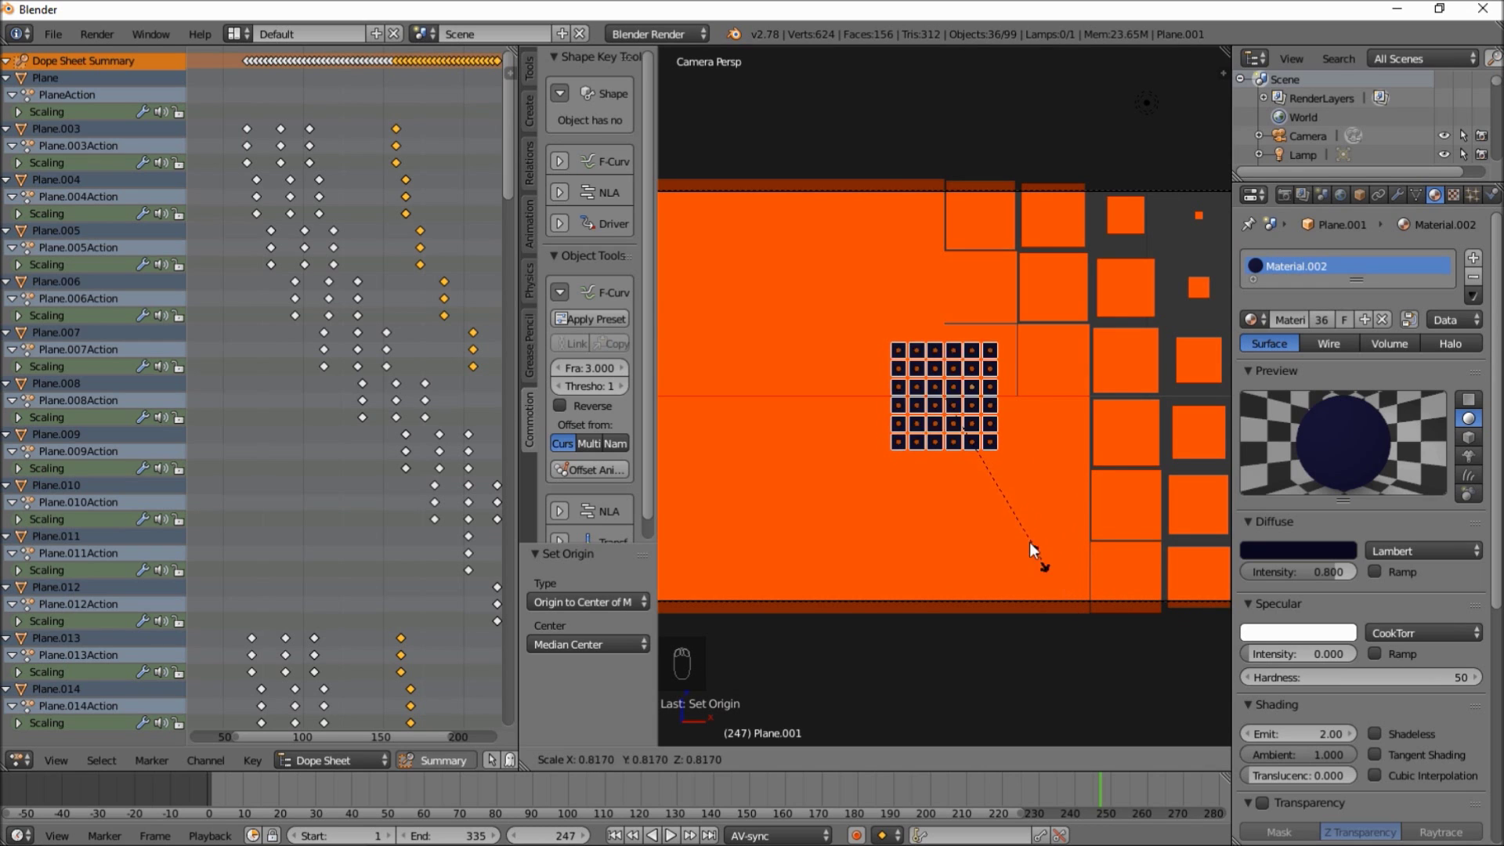
left_click(993, 502)
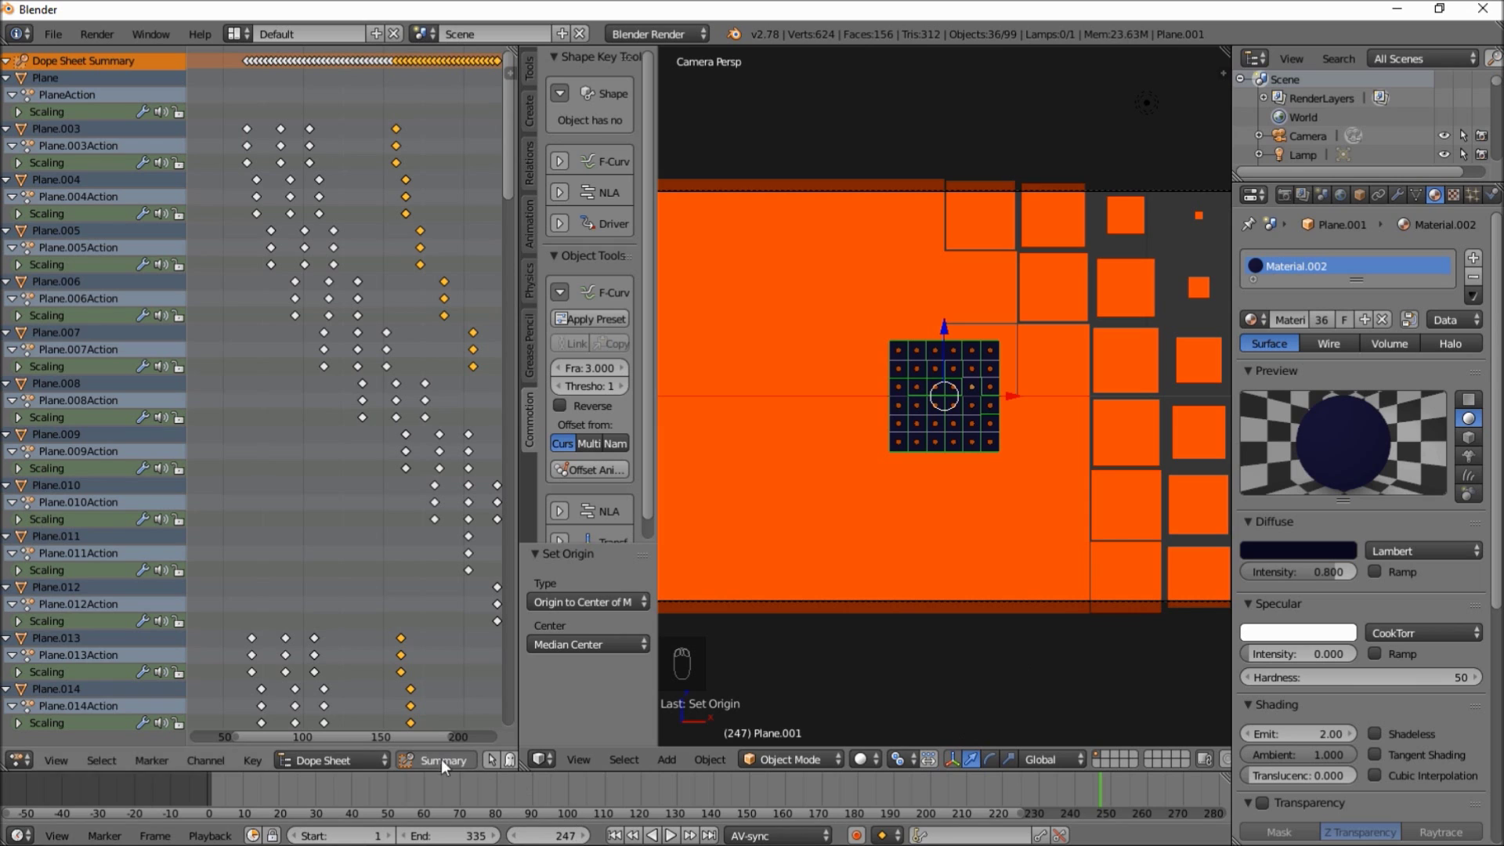
left_click(243, 787)
key("alt+a")
left_click_drag(410, 793, 745, 791)
scroll(783, 796, "up", 3, "ctrl")
key("alt+a")
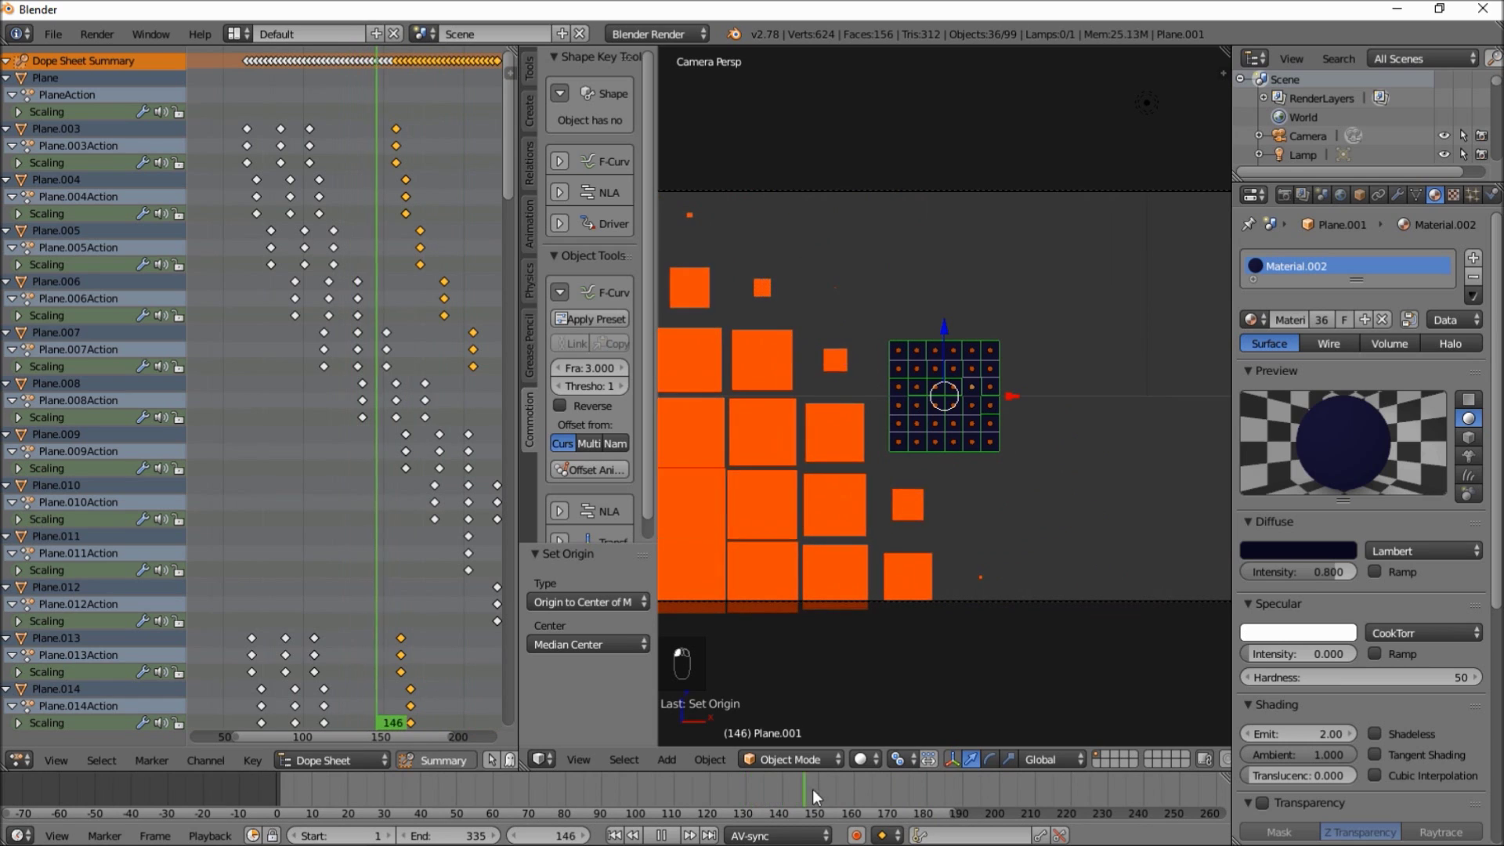
key("alt+a")
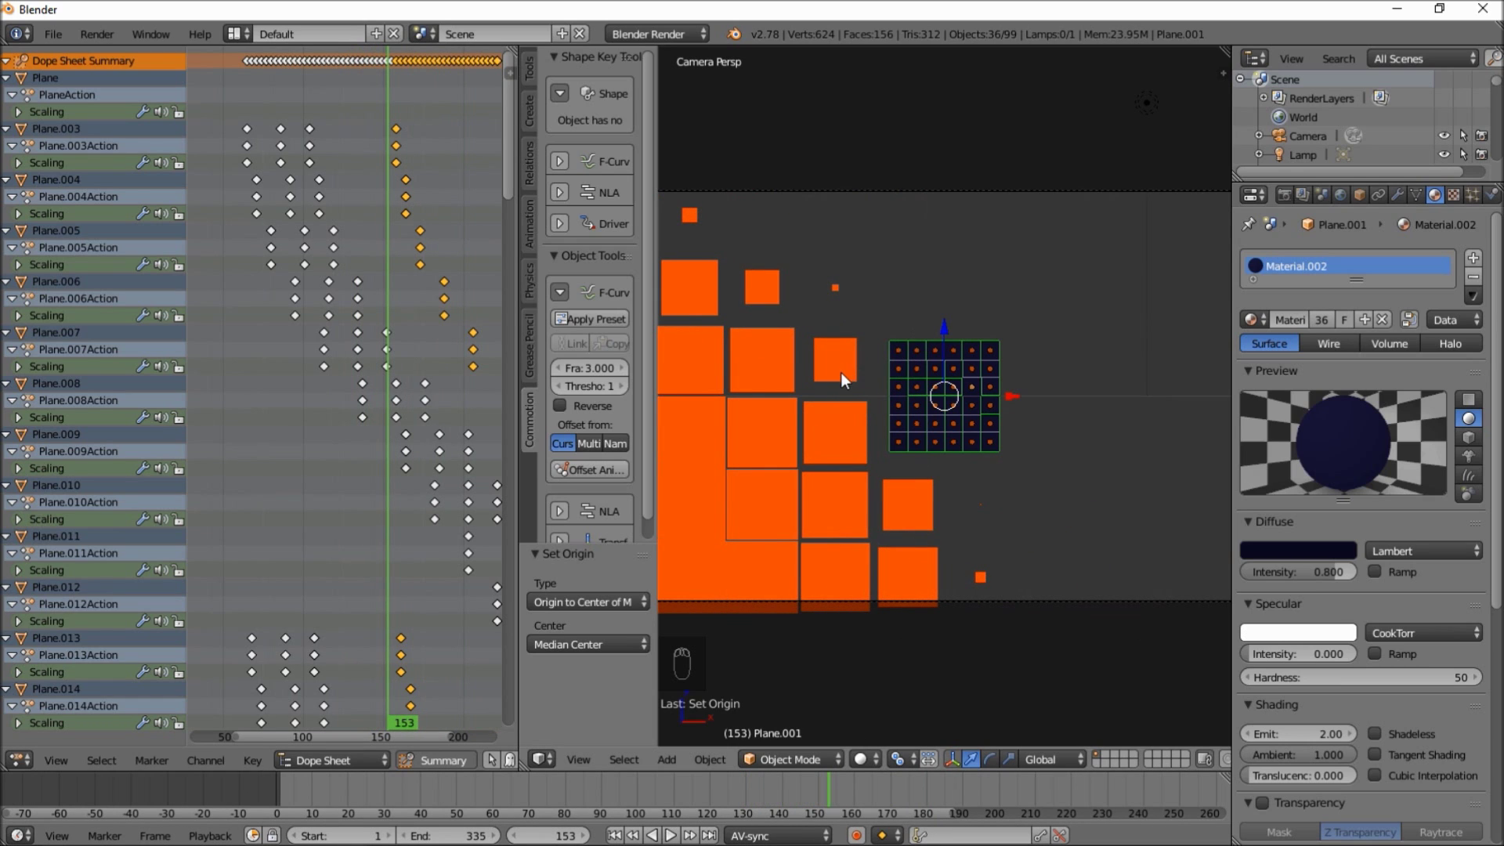
scroll(853, 379, "down", 2)
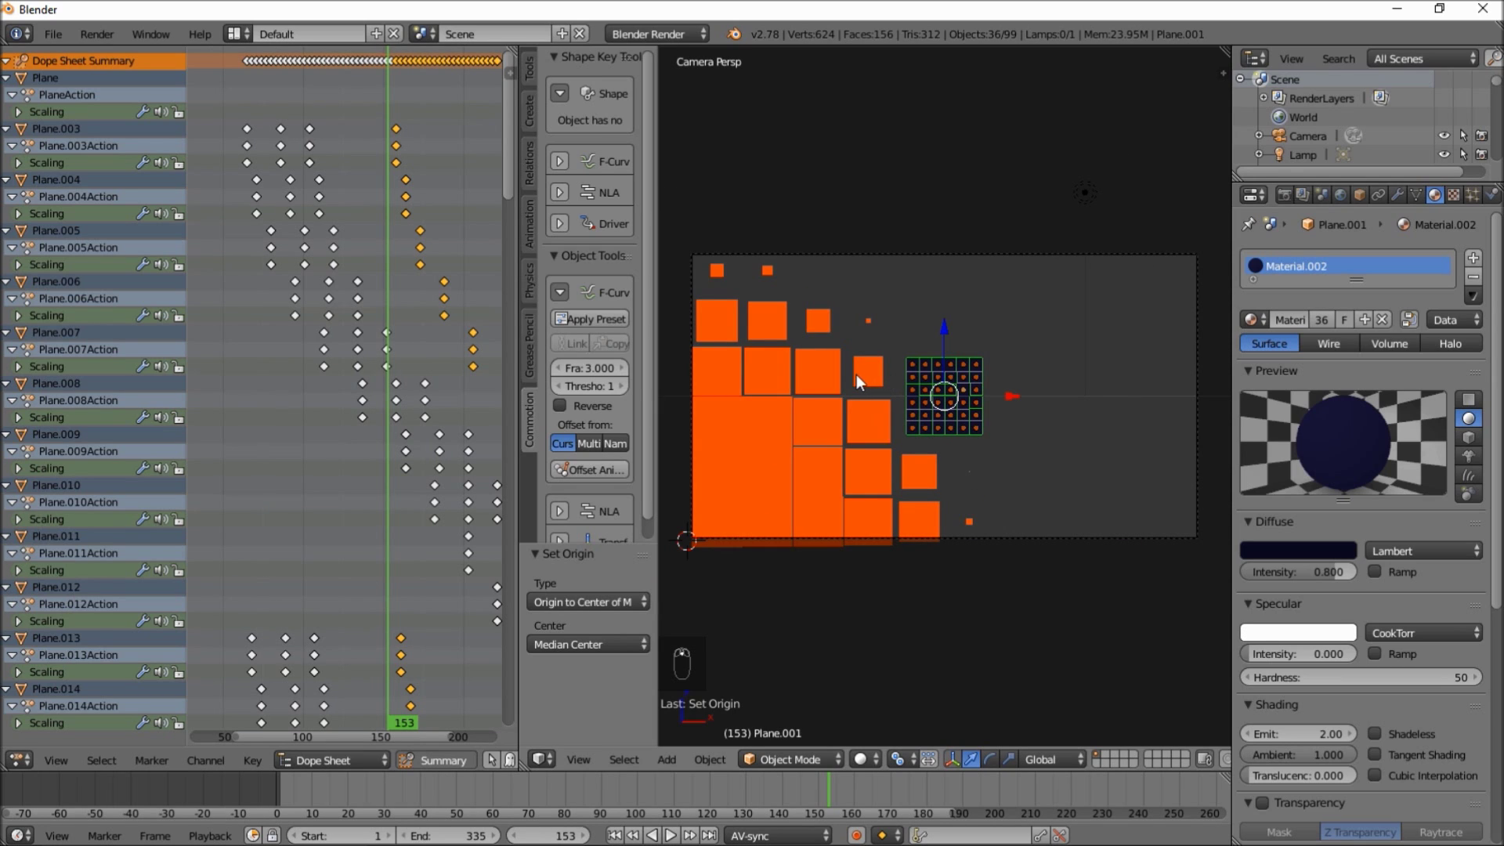
- With an orange square active, Copy its scaling animation to the grid pieces and preview it
right_click(866, 375, "shift")
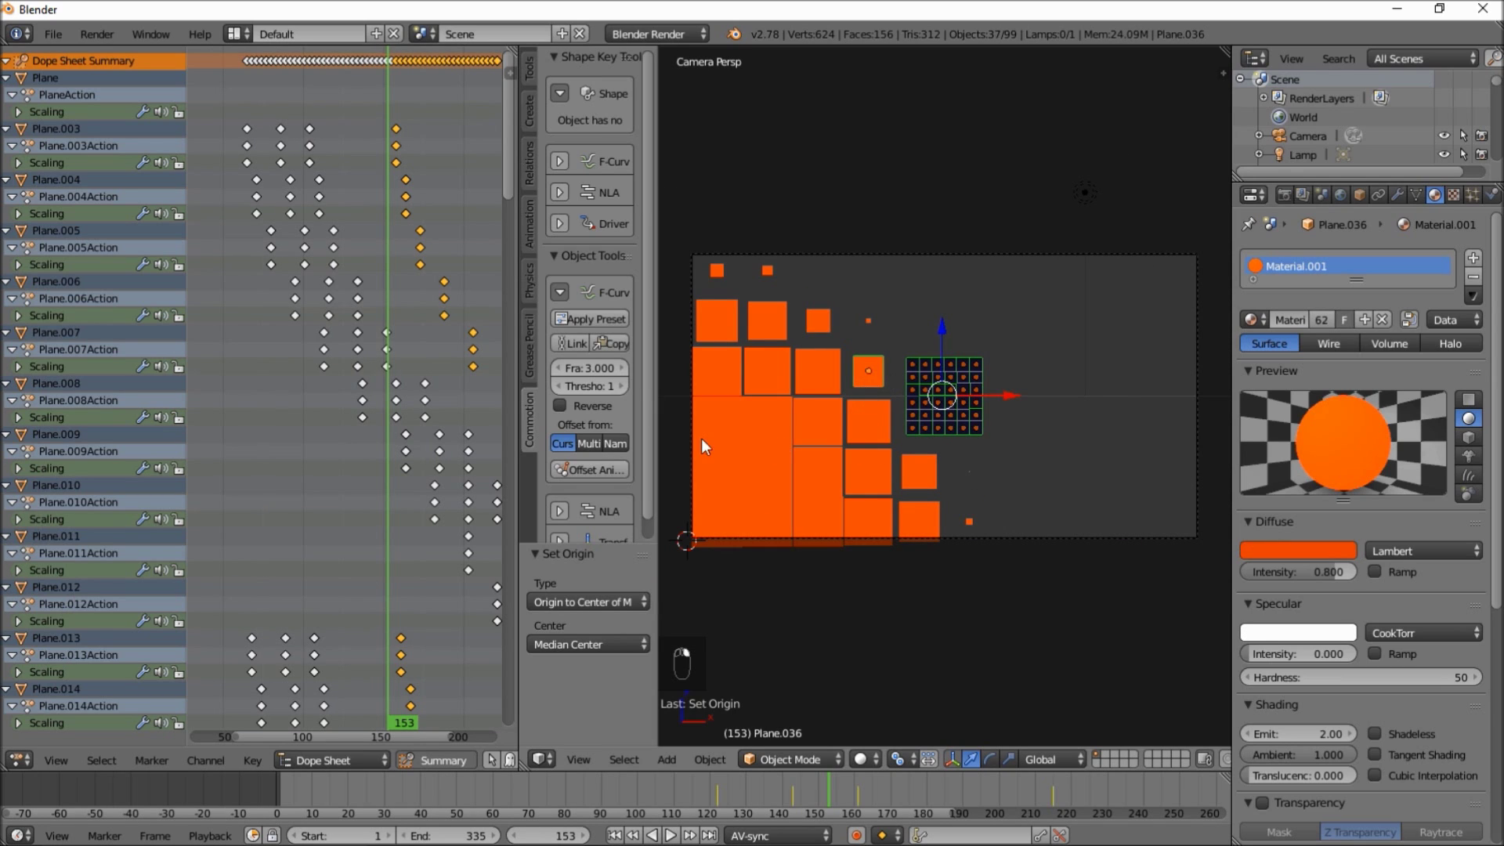
left_click(611, 468)
scroll(617, 466, "down", 1)
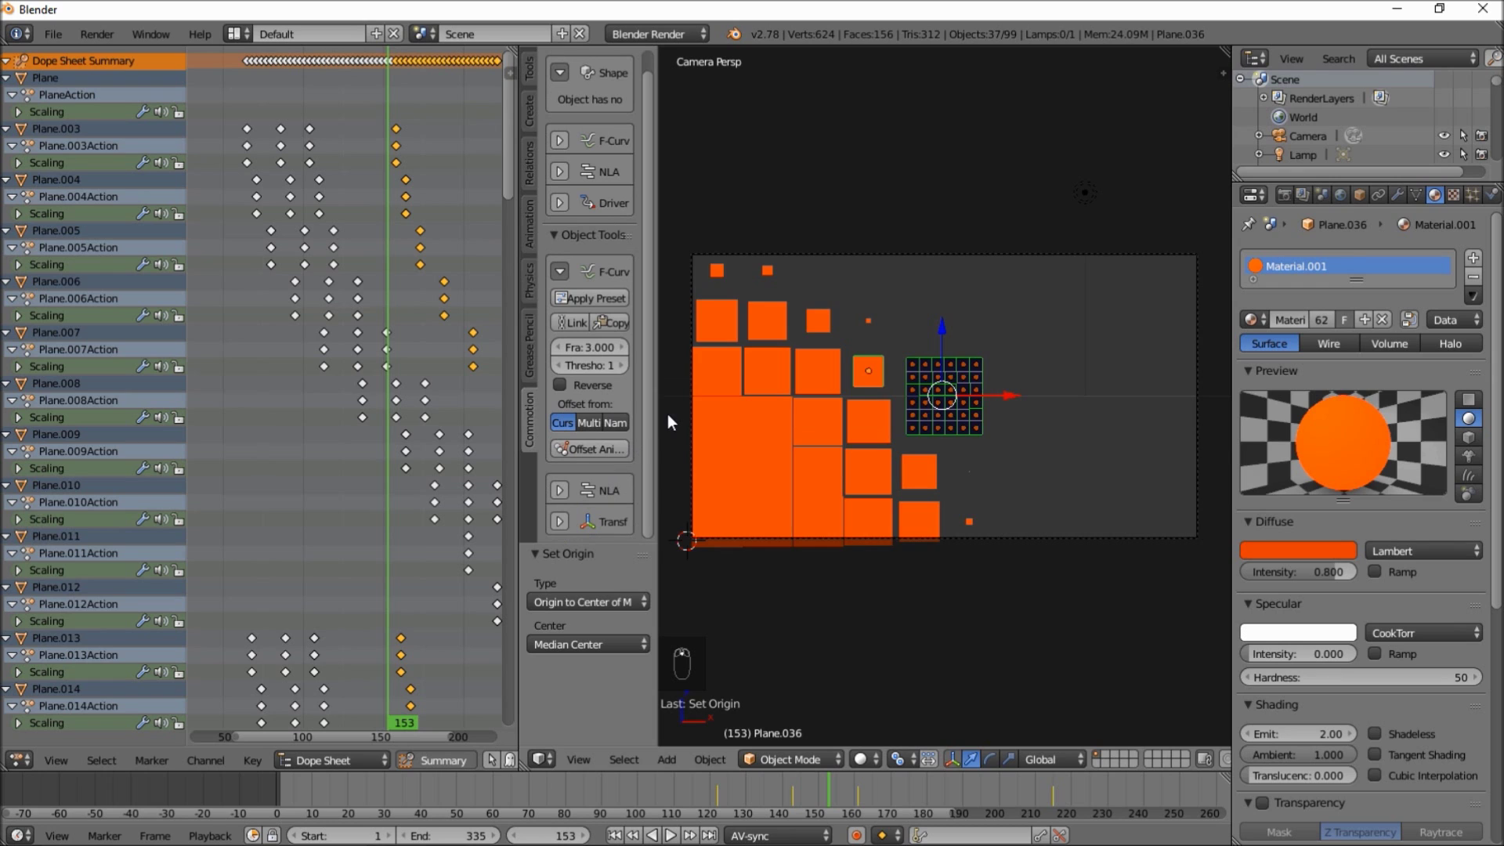
scroll(667, 414, "down", 3)
scroll(590, 445, "up", 1)
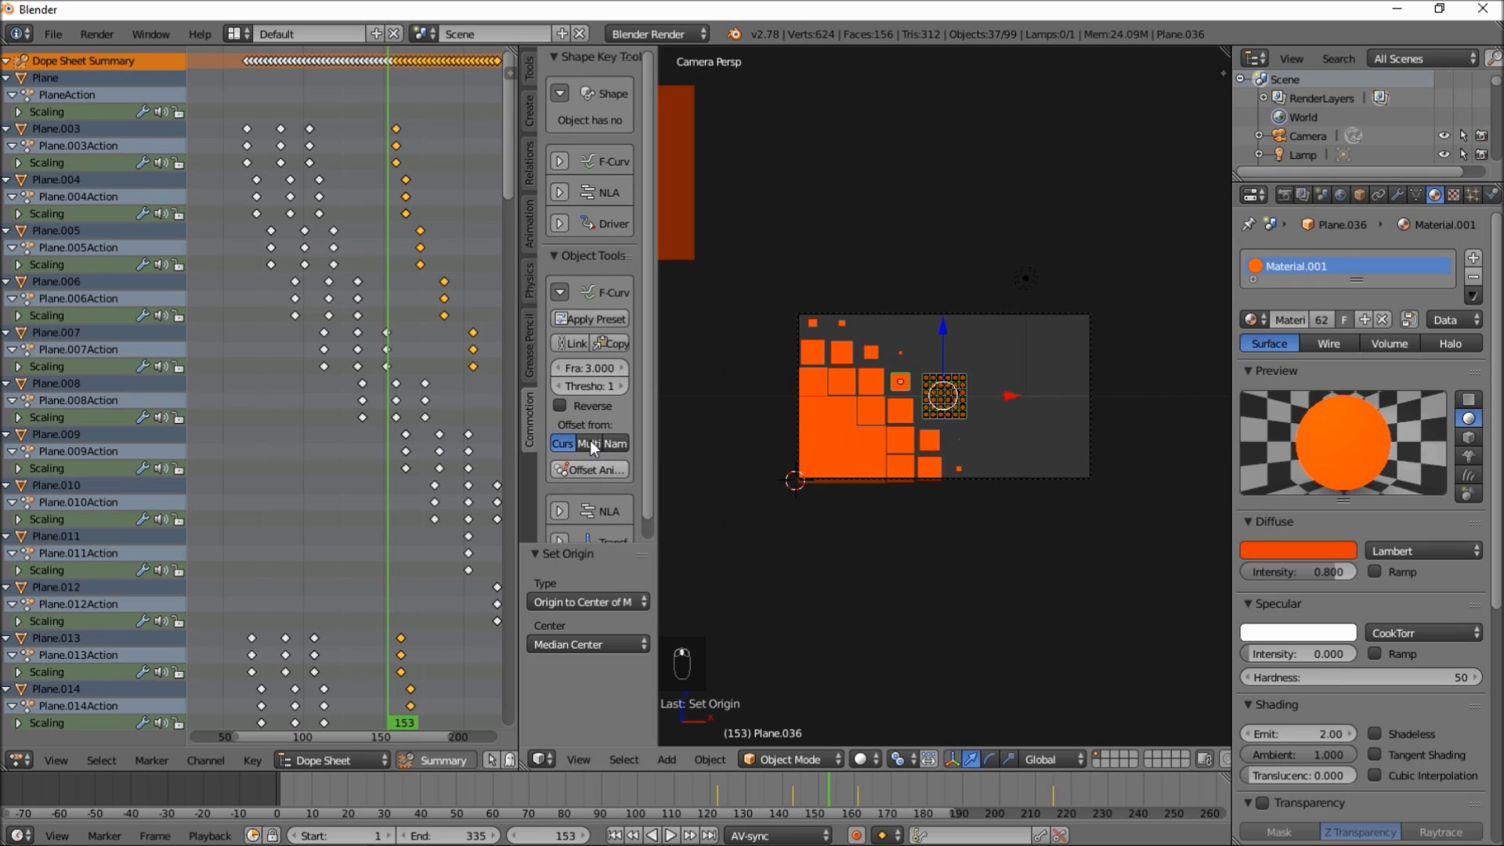
left_click(599, 338)
scroll(998, 451, "up", 3)
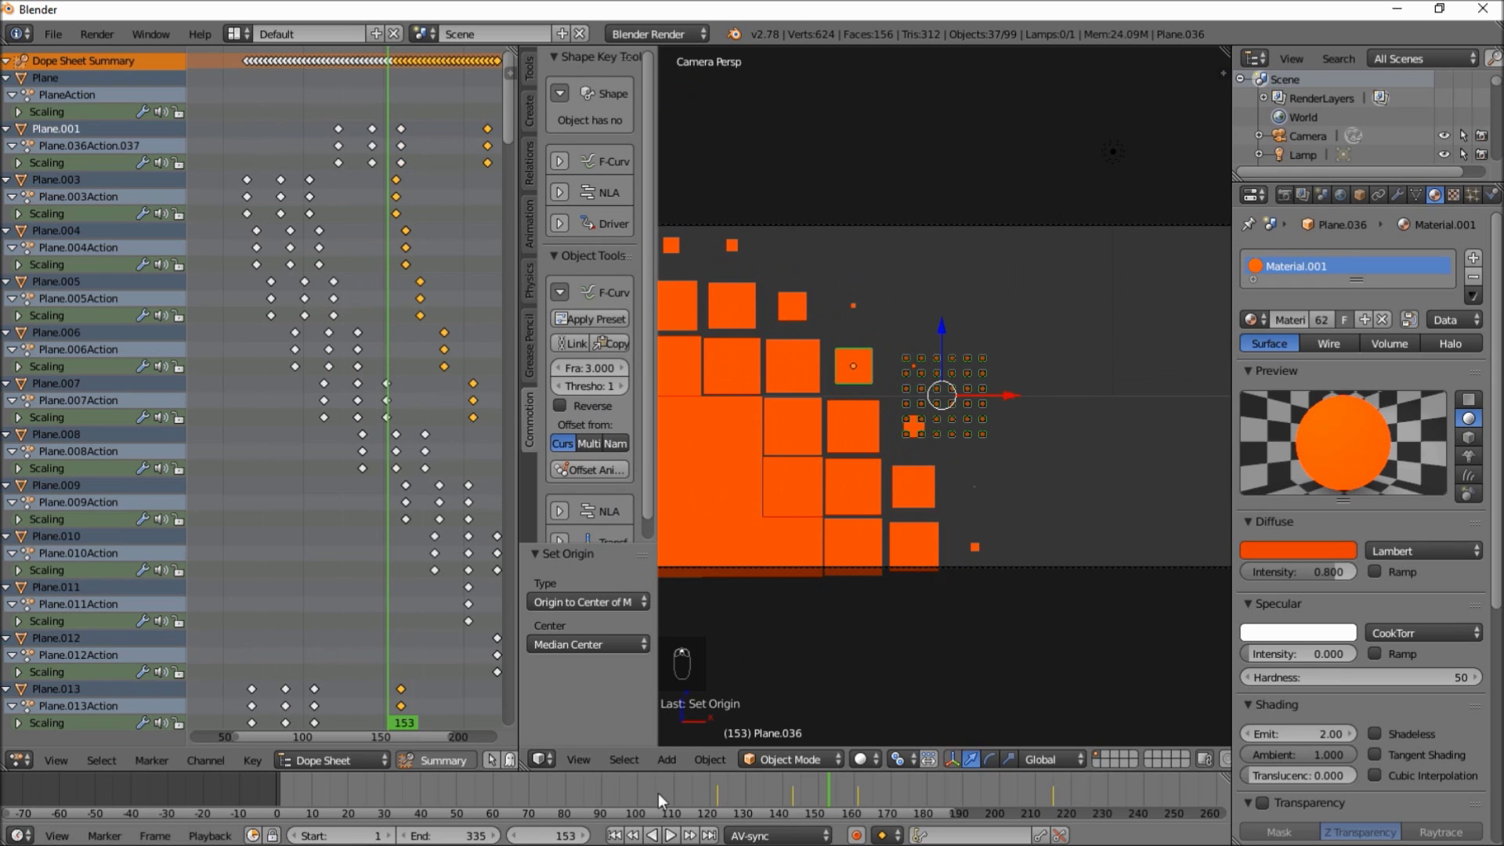
key("alt+a")
left_click_drag(904, 806, 782, 799)
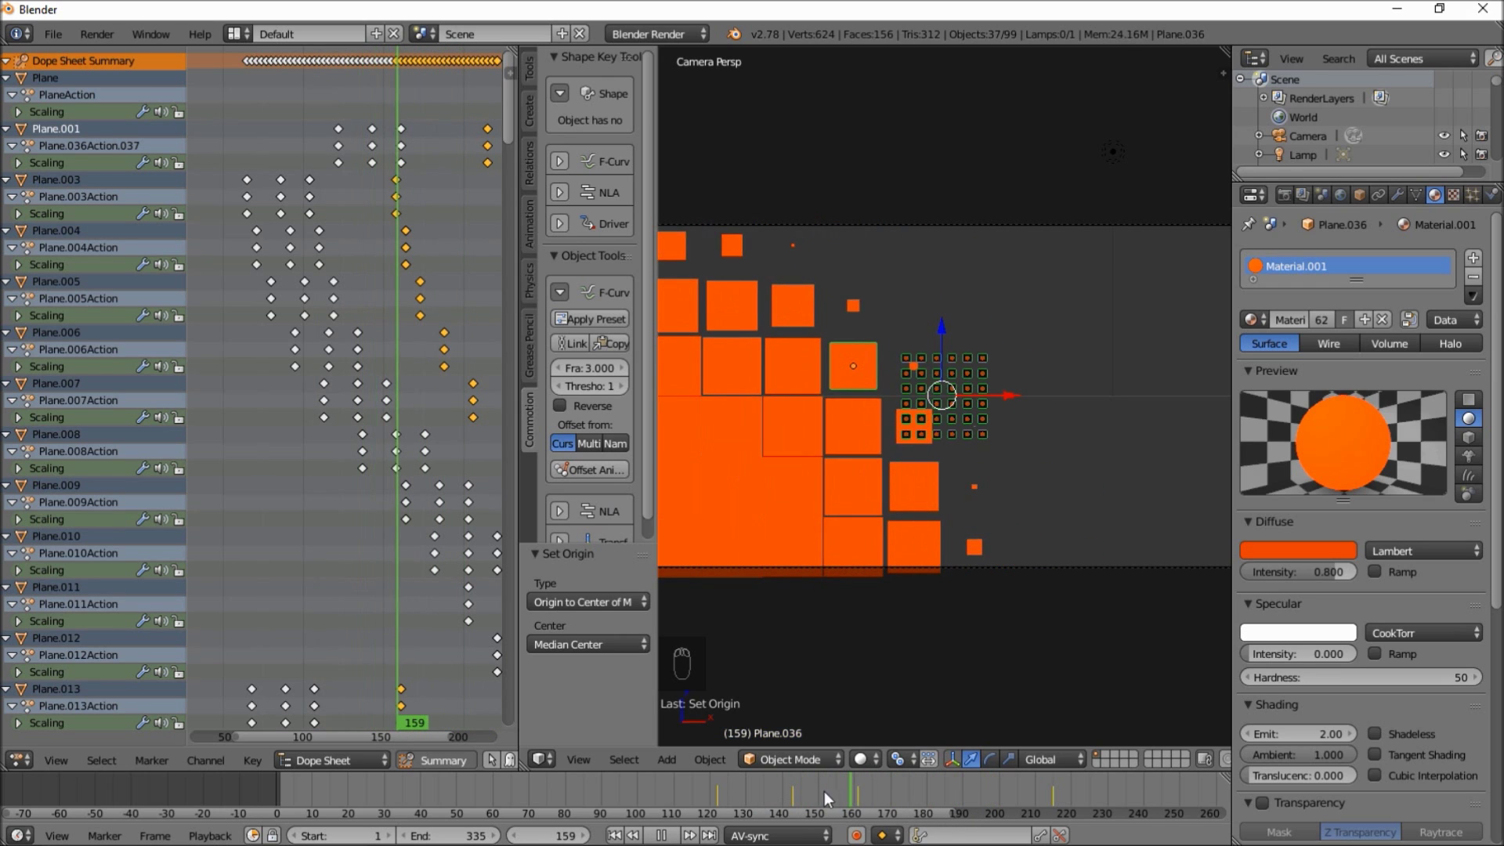
key("alt+a")
scroll(869, 374, "up", 2)
scroll(869, 374, "up", 1)
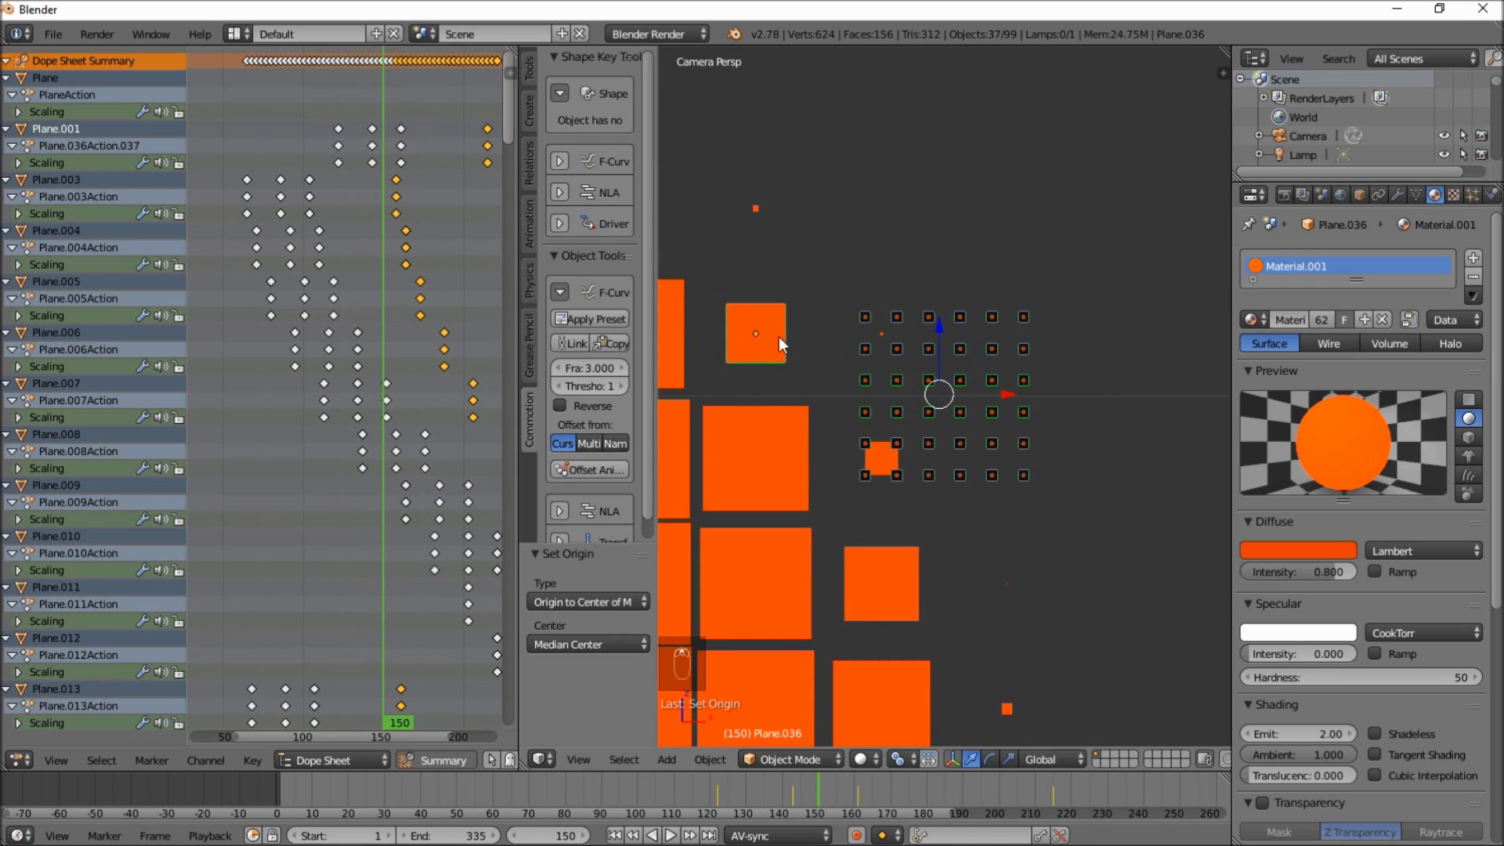
- Make a dark blue square active and preview the copied scaling through the camera
left_click(768, 327, "shift")
right_click(953, 426, "shift")
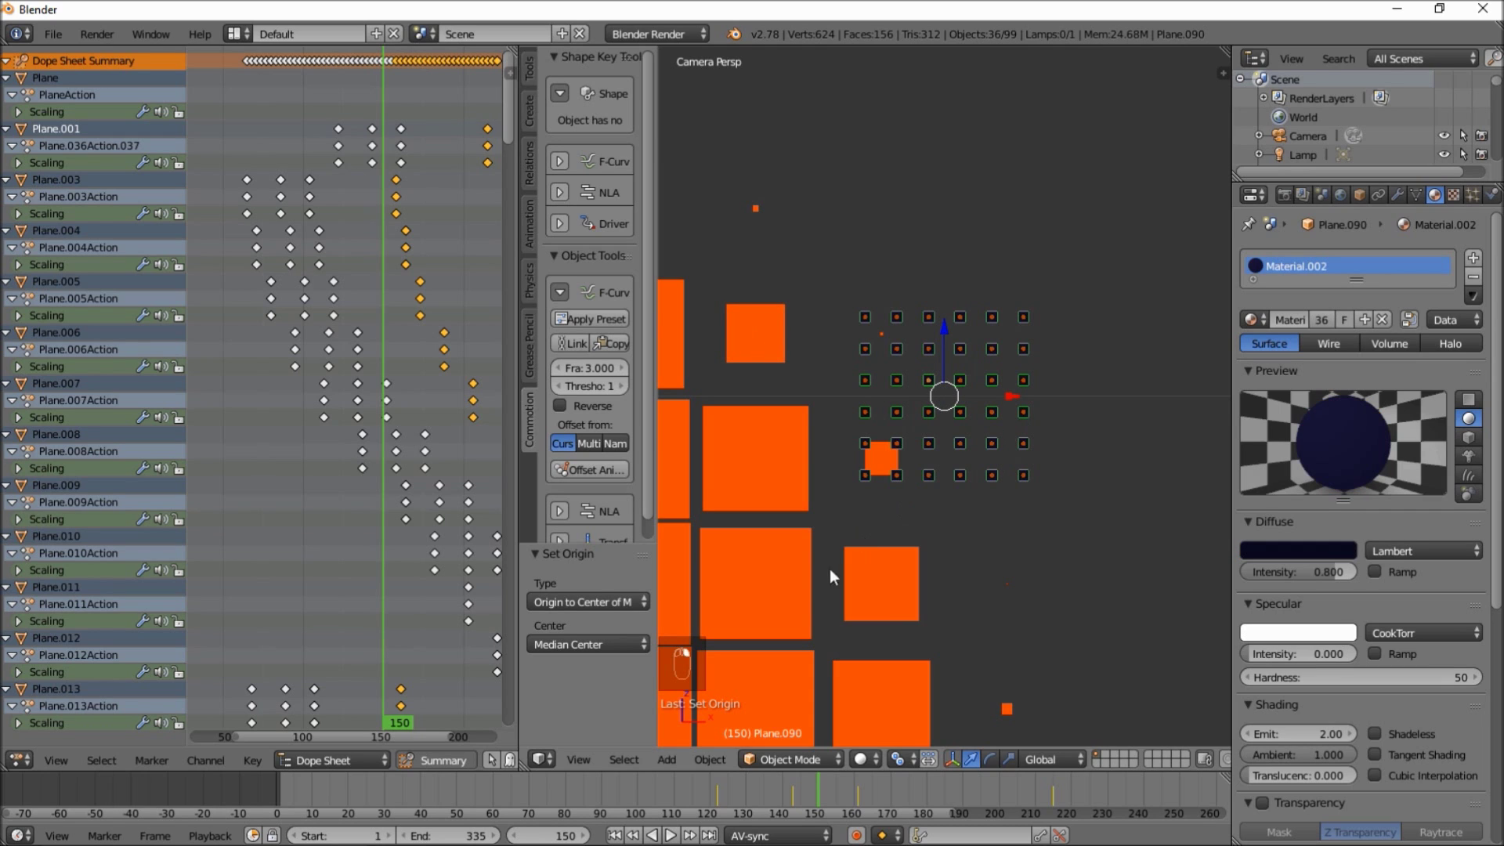
key("Home")
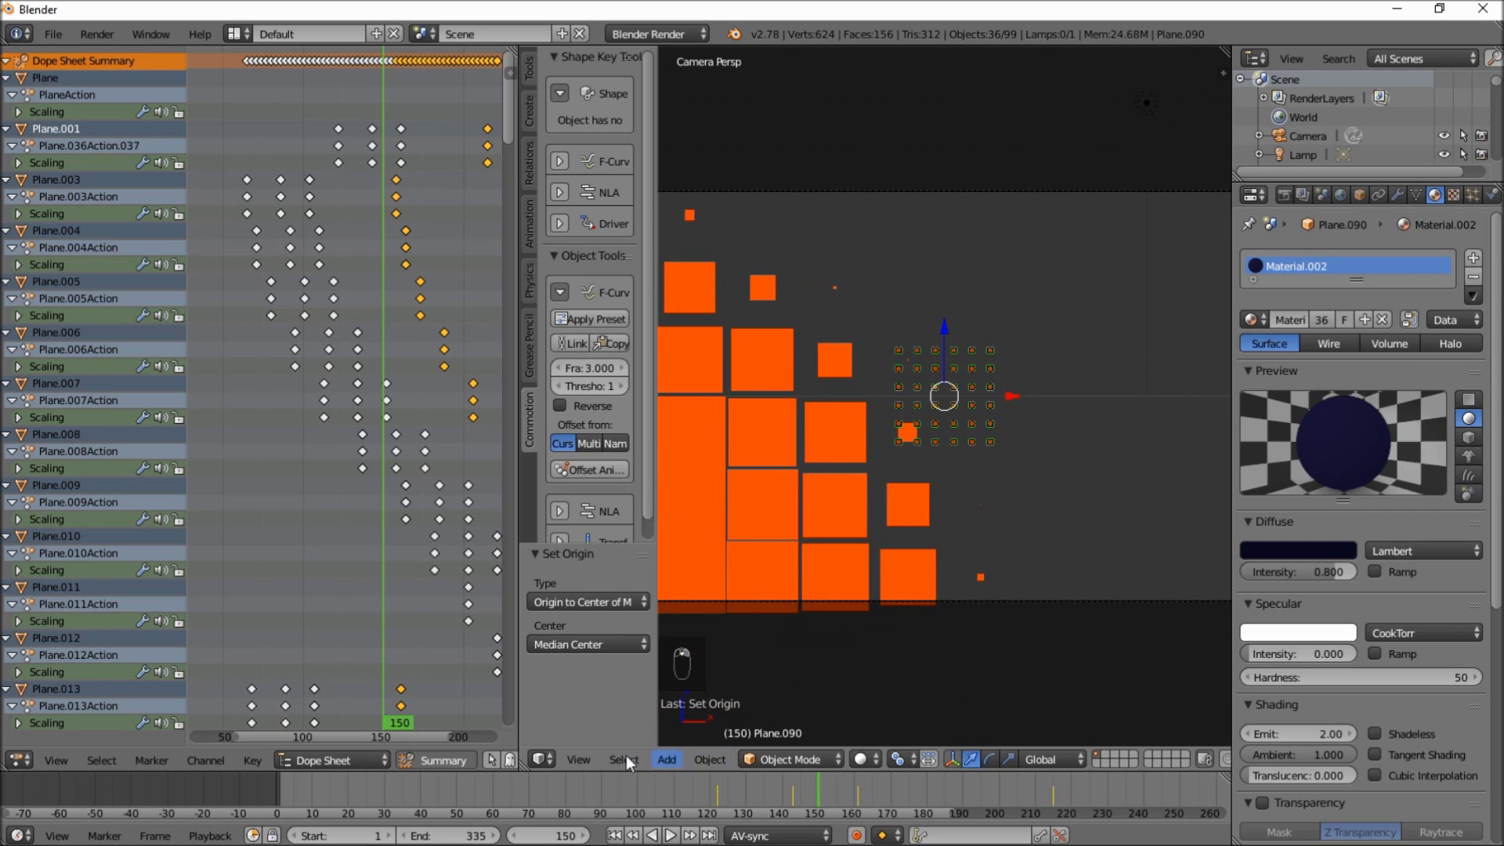
left_click(669, 787)
key("alt+a")
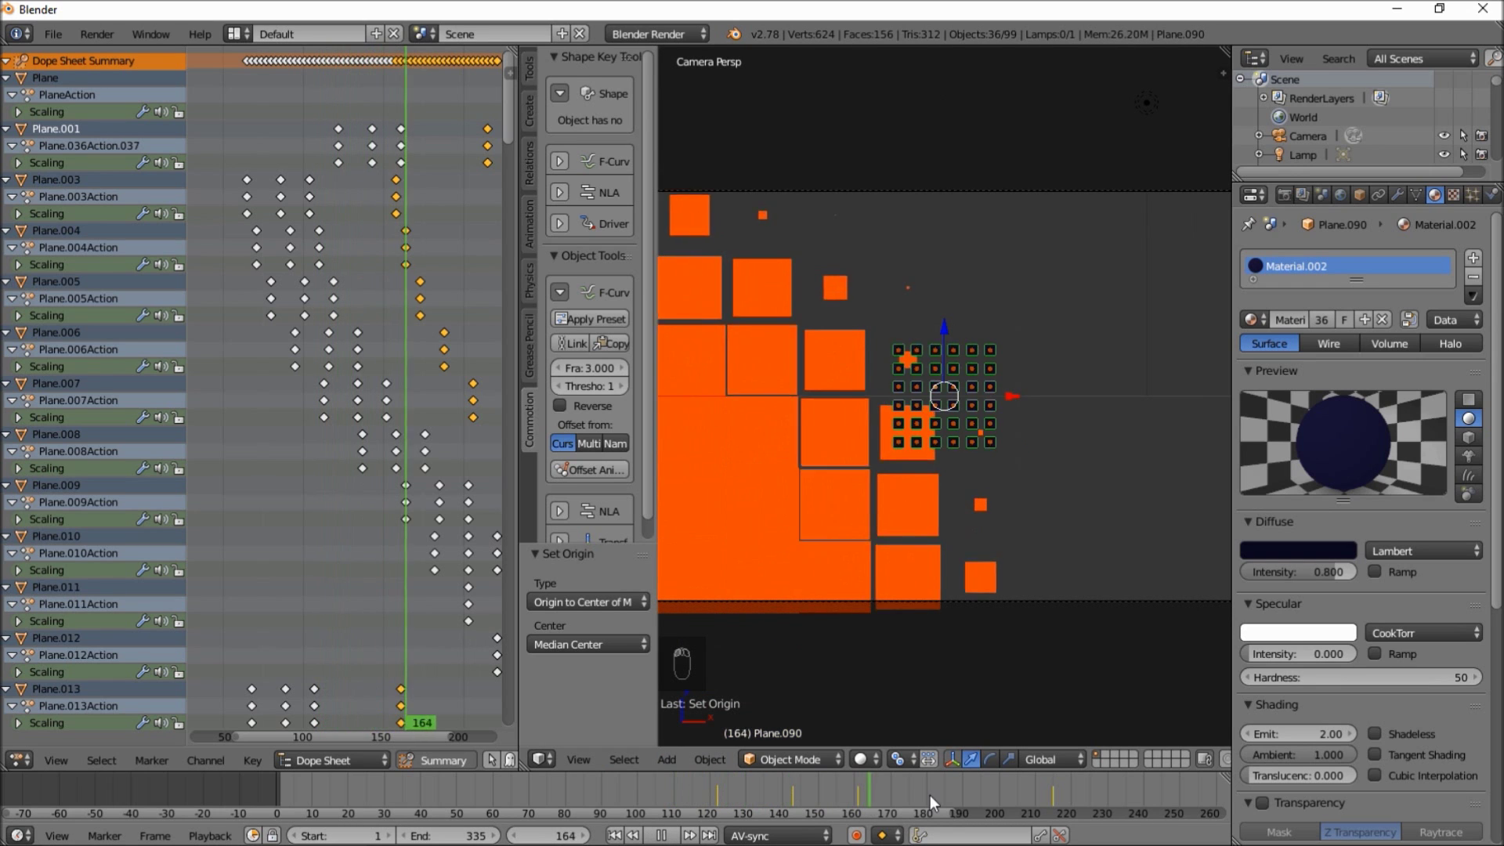
left_click(796, 780)
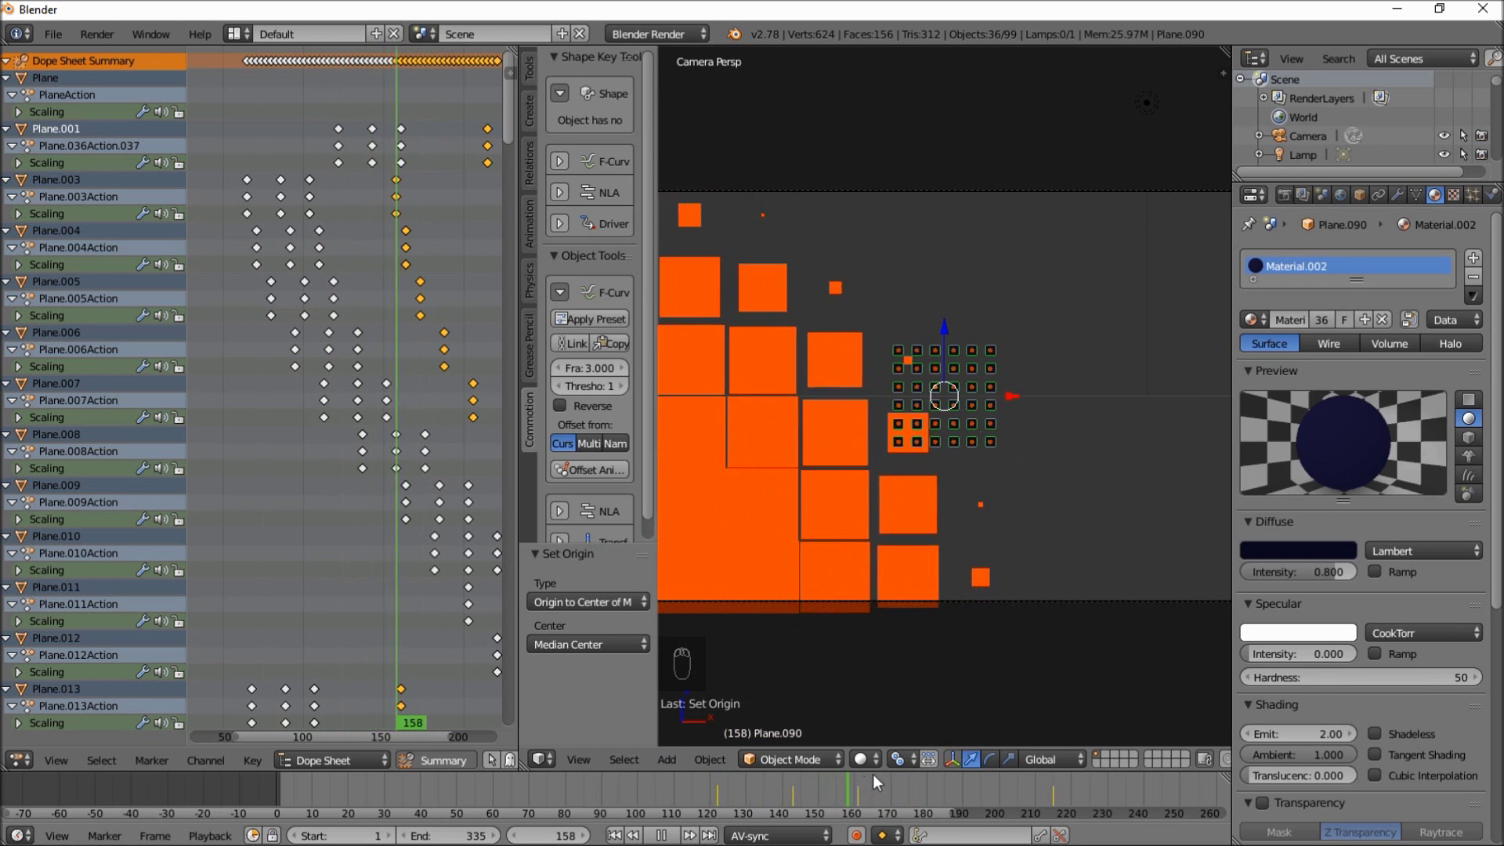
left_click_drag(974, 780, 721, 780)
key("alt+a")
left_click(717, 788)
key("alt+a")
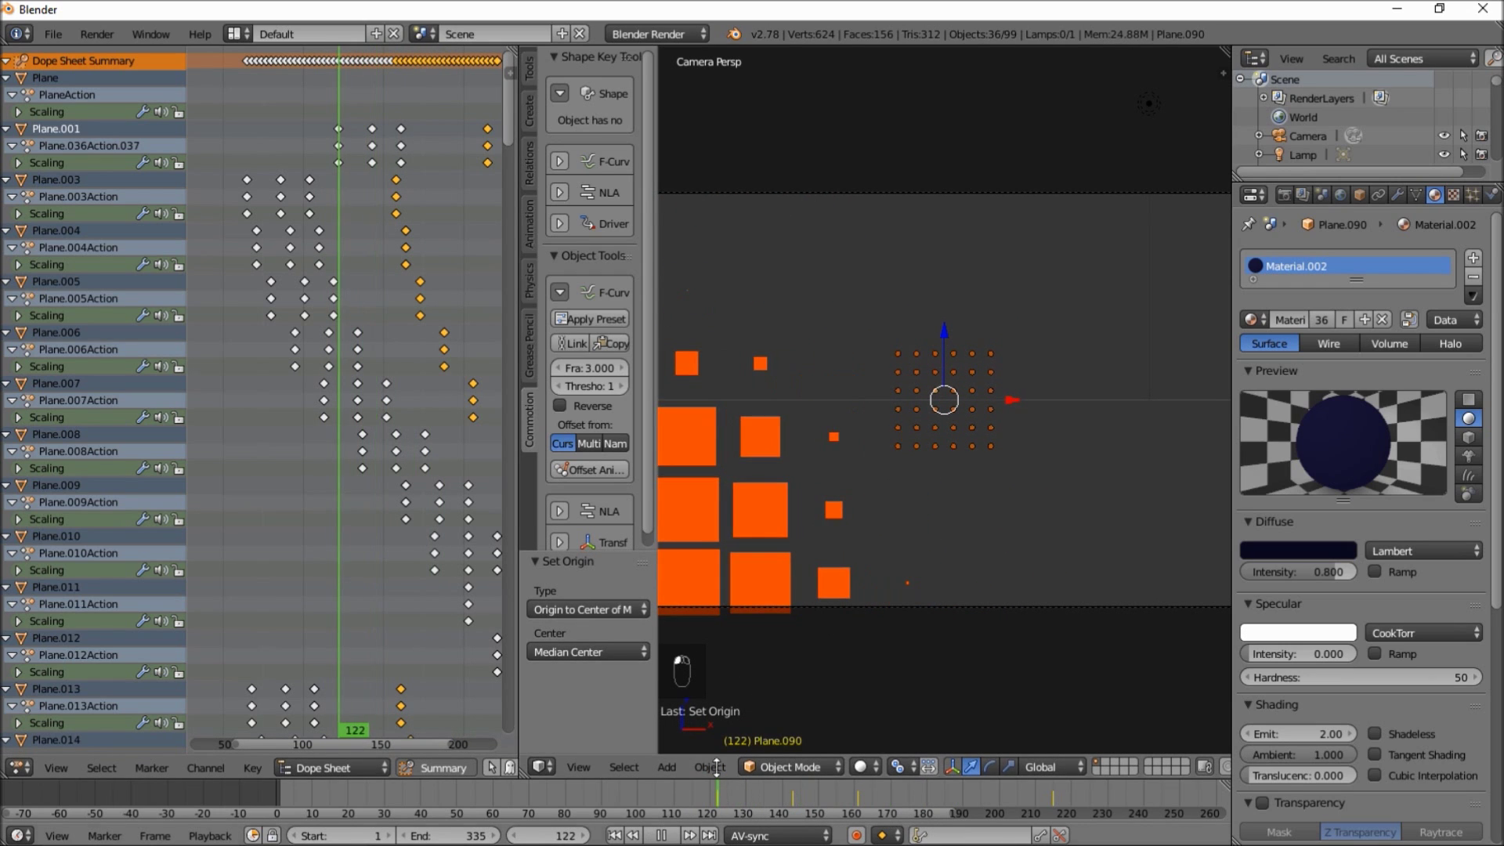
key("Escape")
- Apply Offset Animation with Frame Offset 3, preview the stagger, and show only selected keyframes
left_click(593, 470)
key("alt+a")
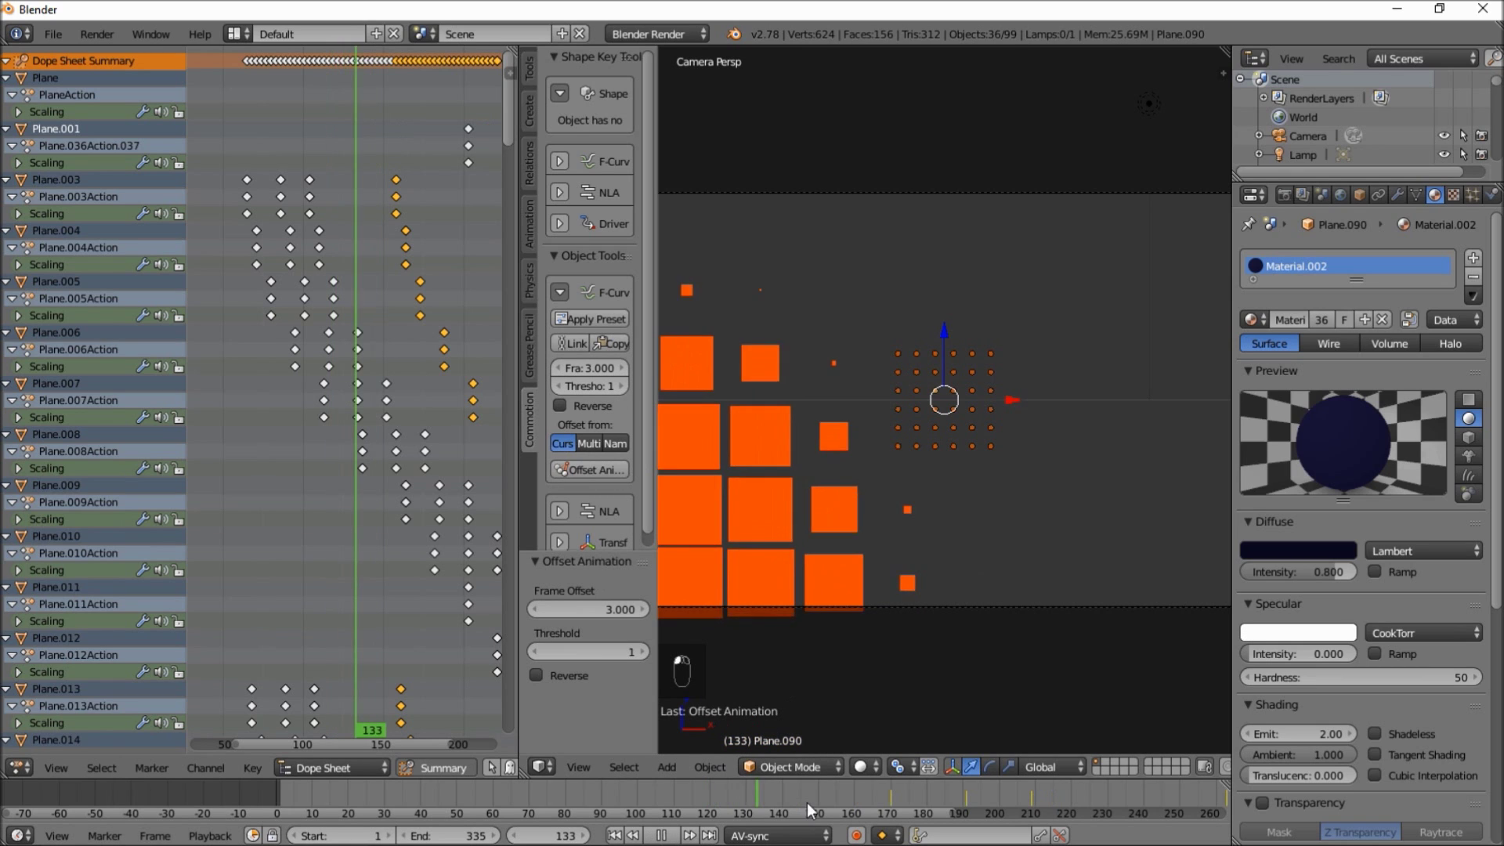
left_click_drag(899, 811, 1045, 806)
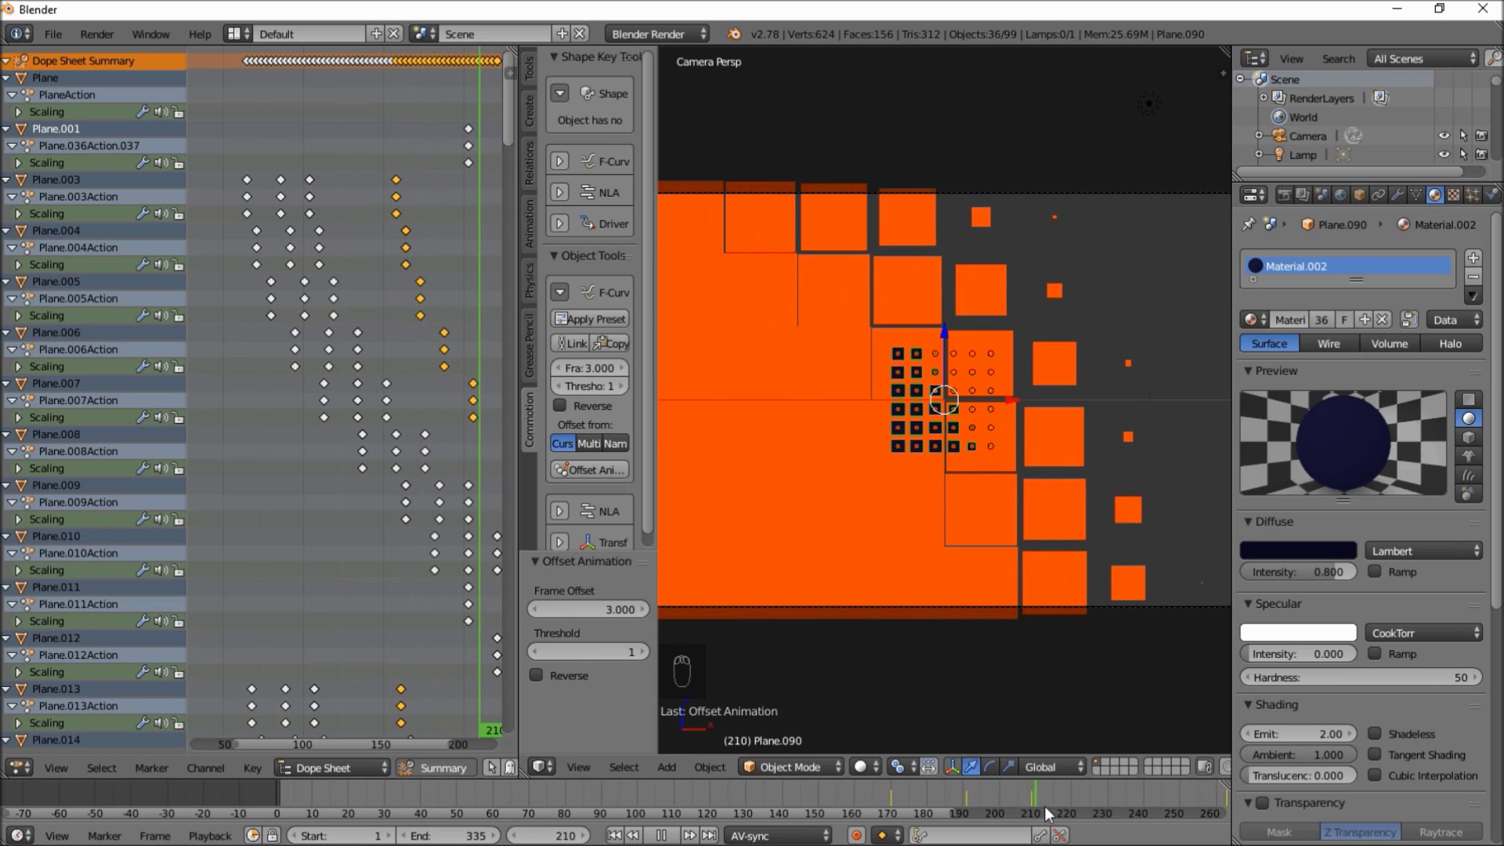
key("alt+a")
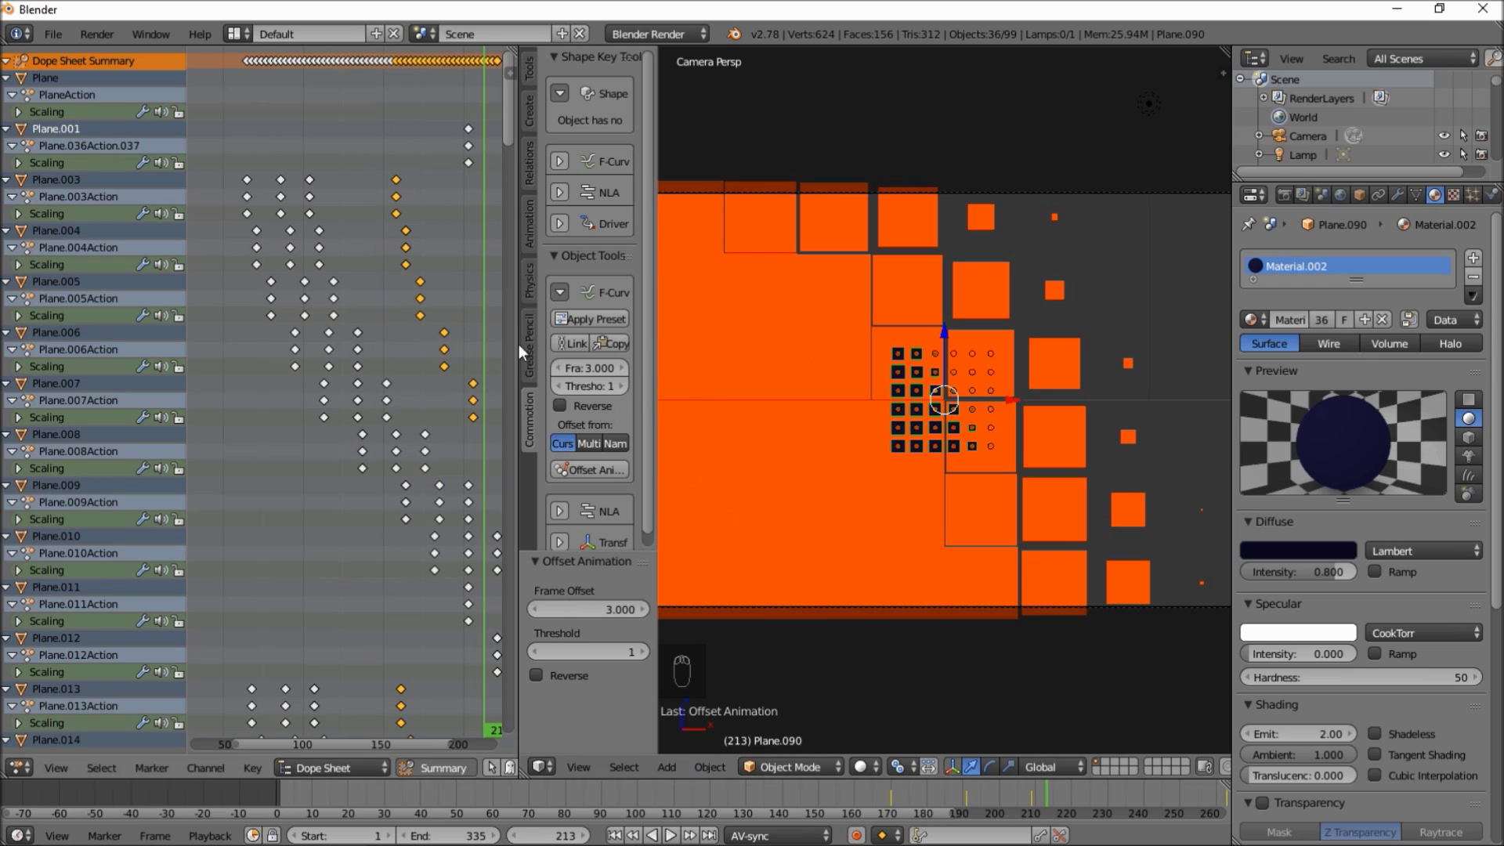
left_click(492, 768)
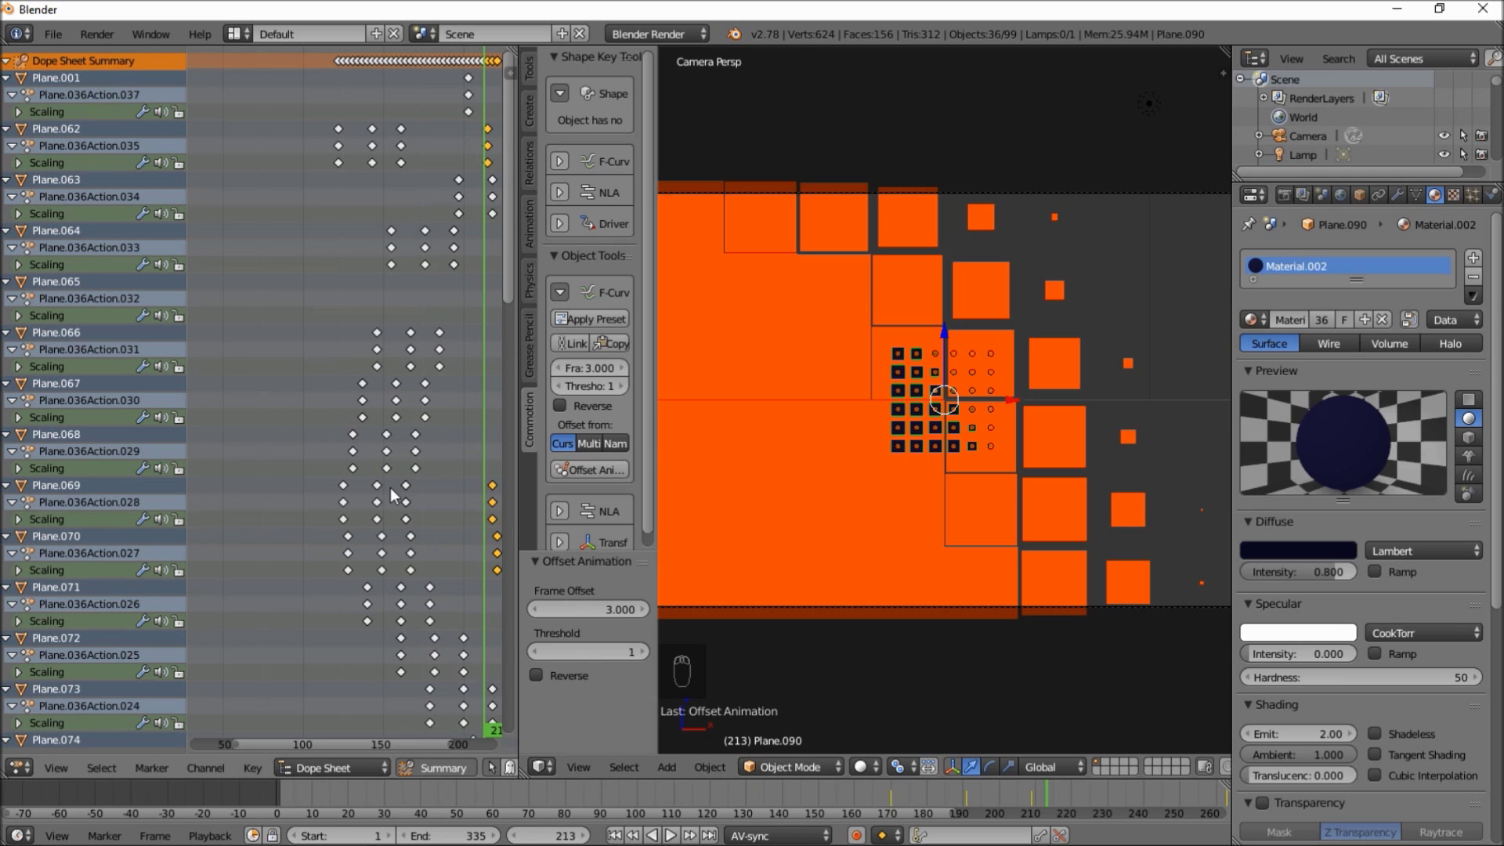
- Move all the squares' scaling keyframes about 43 frames earlier
key("a")
key("a")
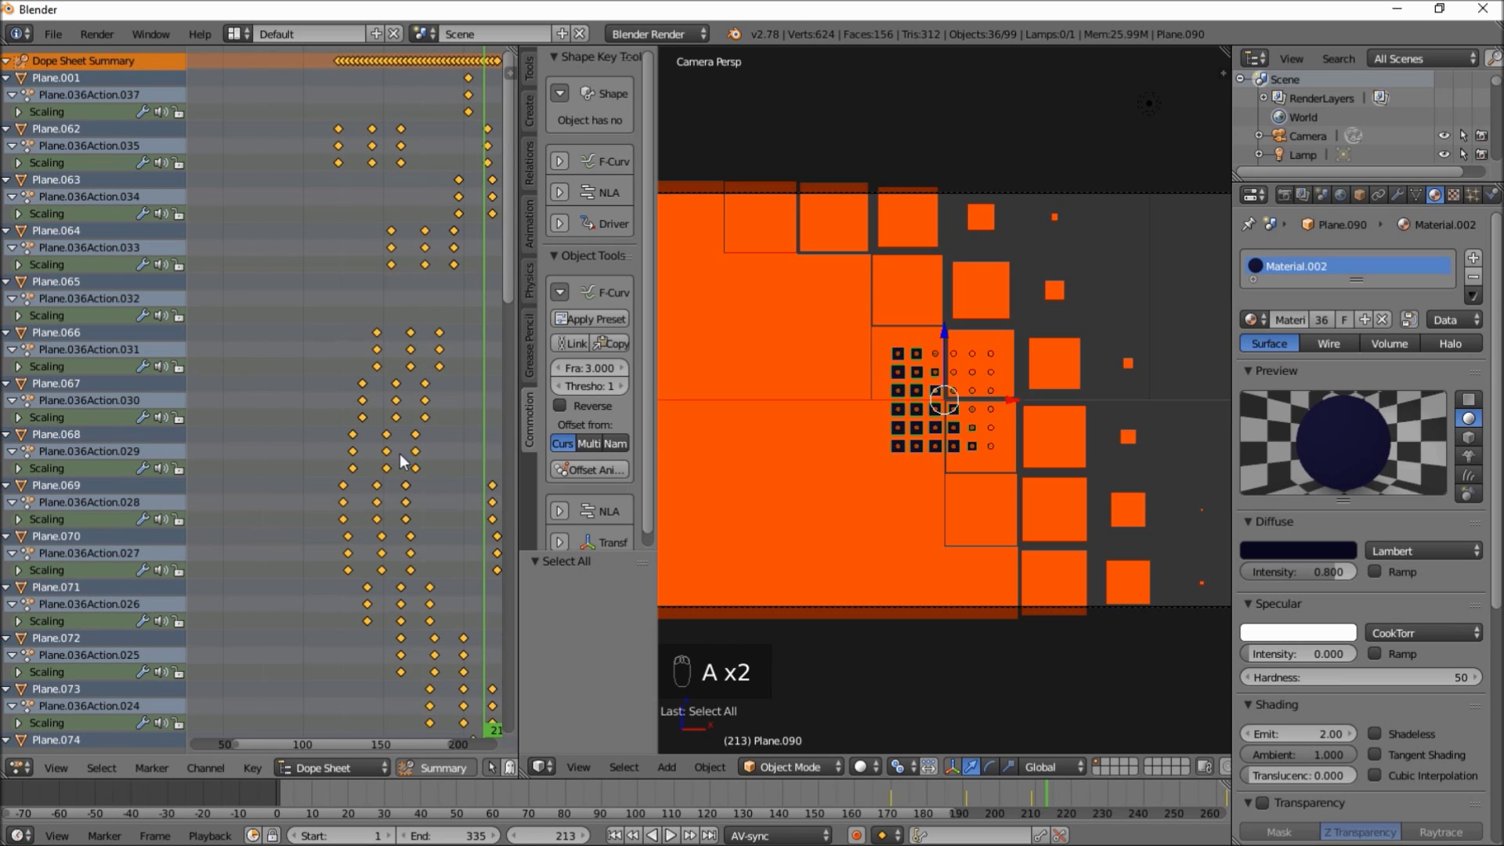
key("g")
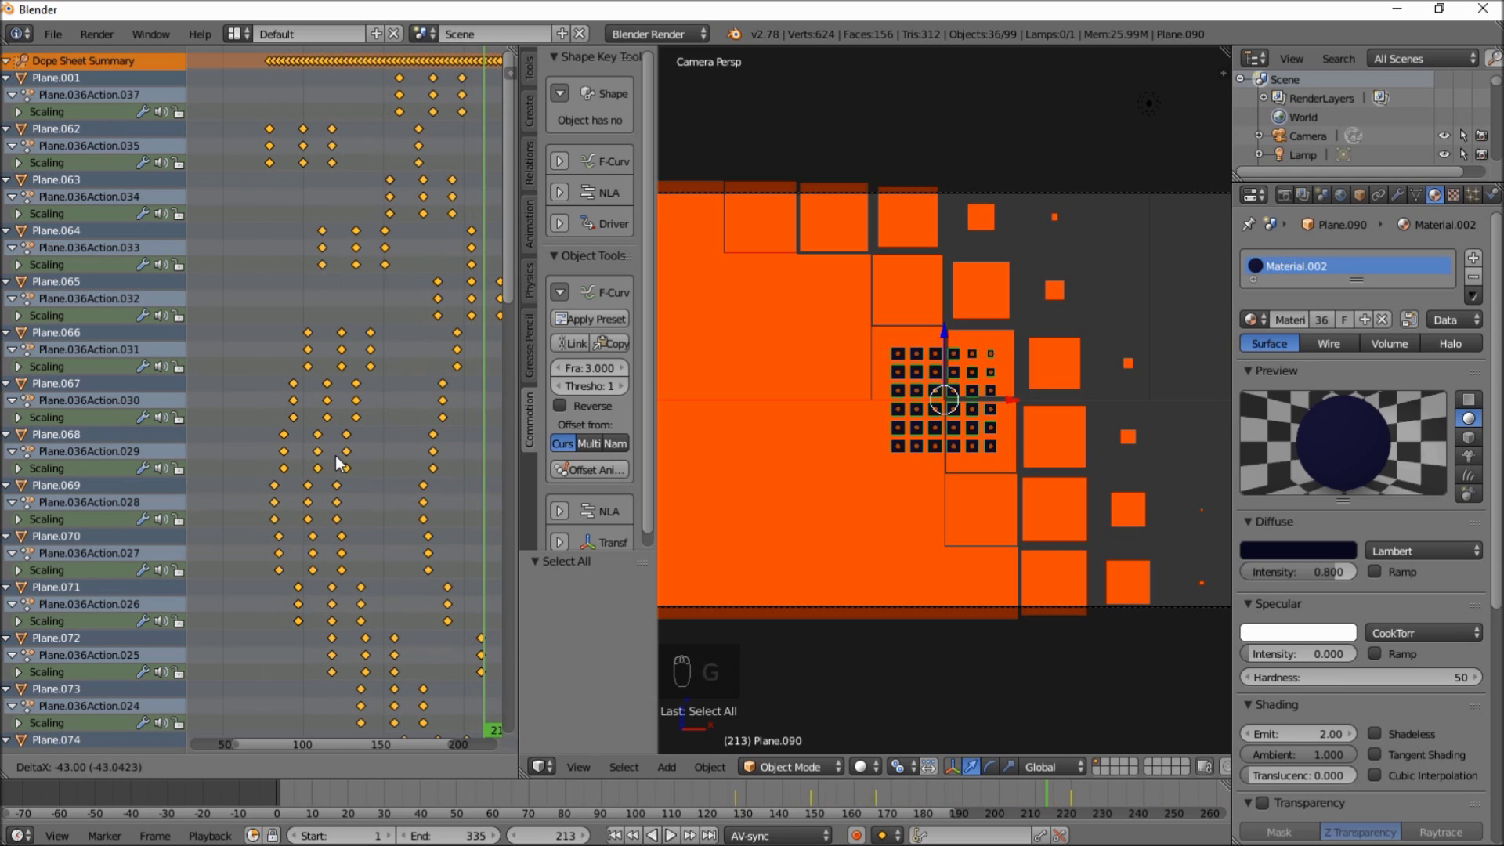
left_click(335, 461)
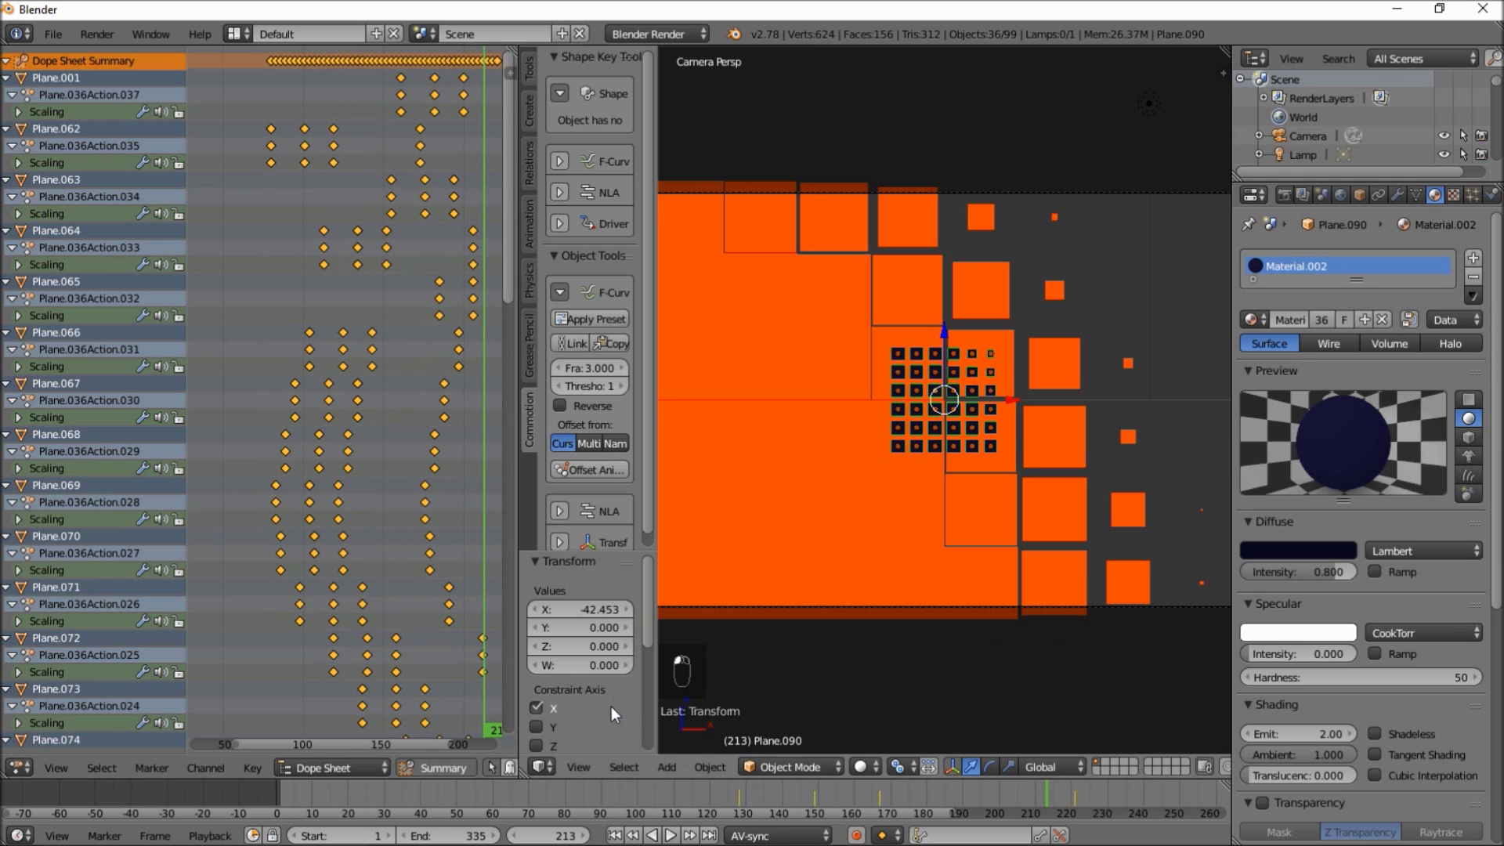
- Preview playback from around frame 128 and settle on frame 221
left_click(739, 795)
key("alt+a")
left_click(1028, 806)
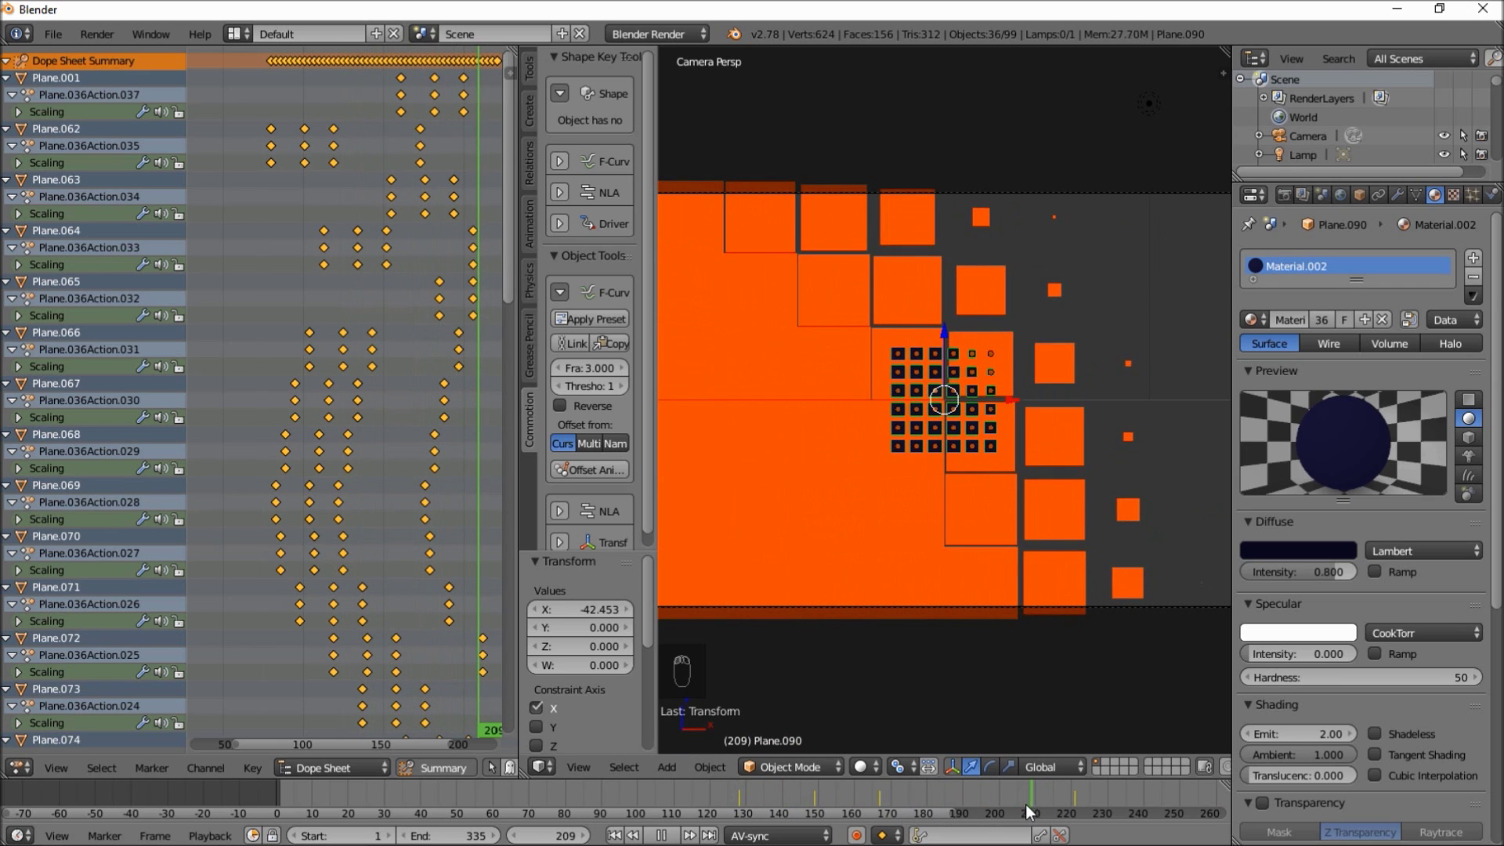
key("alt+a")
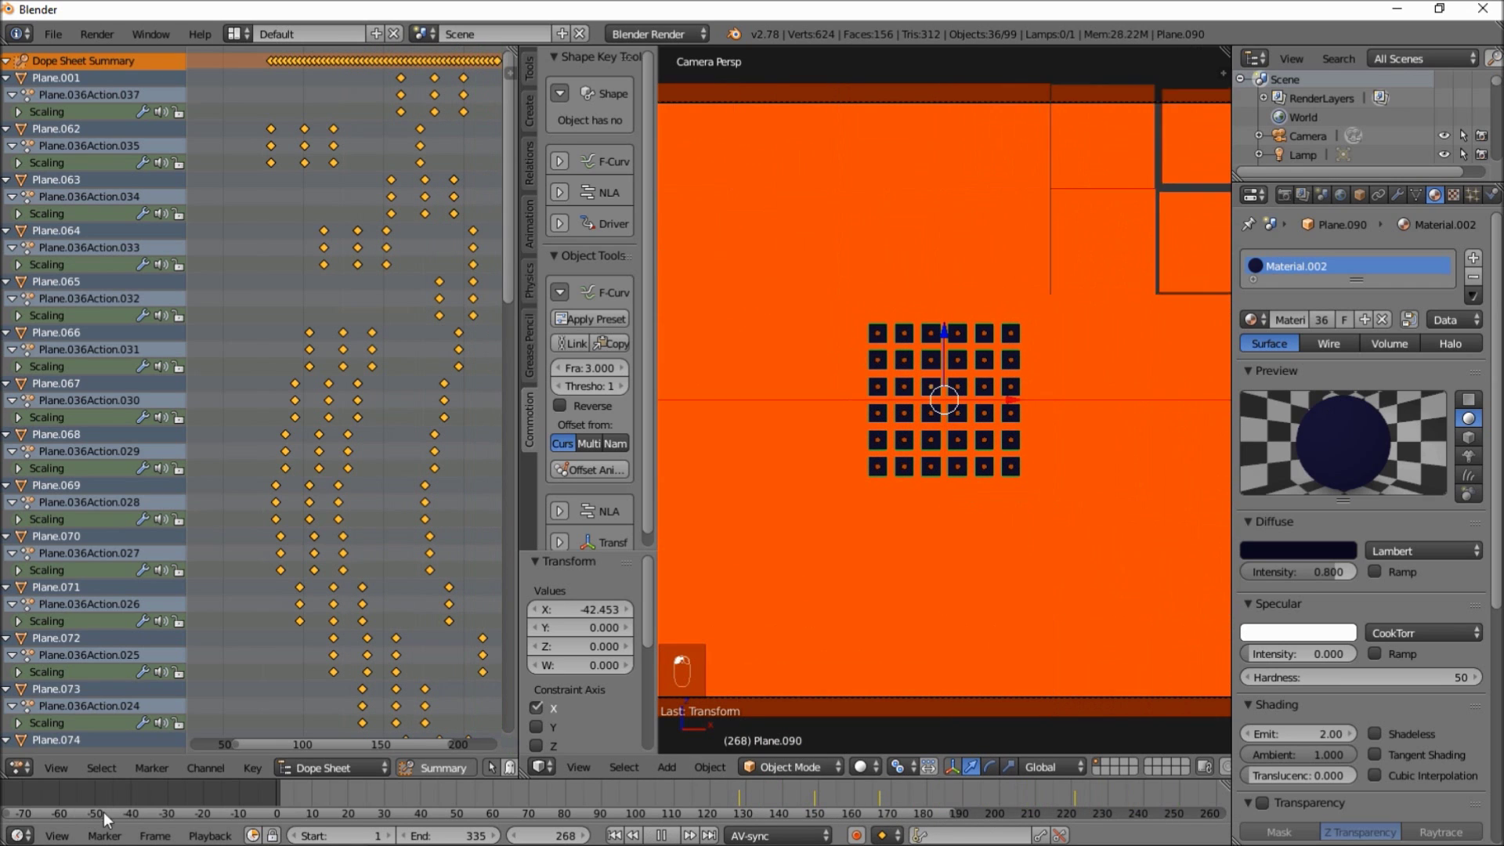
left_click_drag(1141, 812, 1104, 789)
scroll(1097, 787, "down", 4)
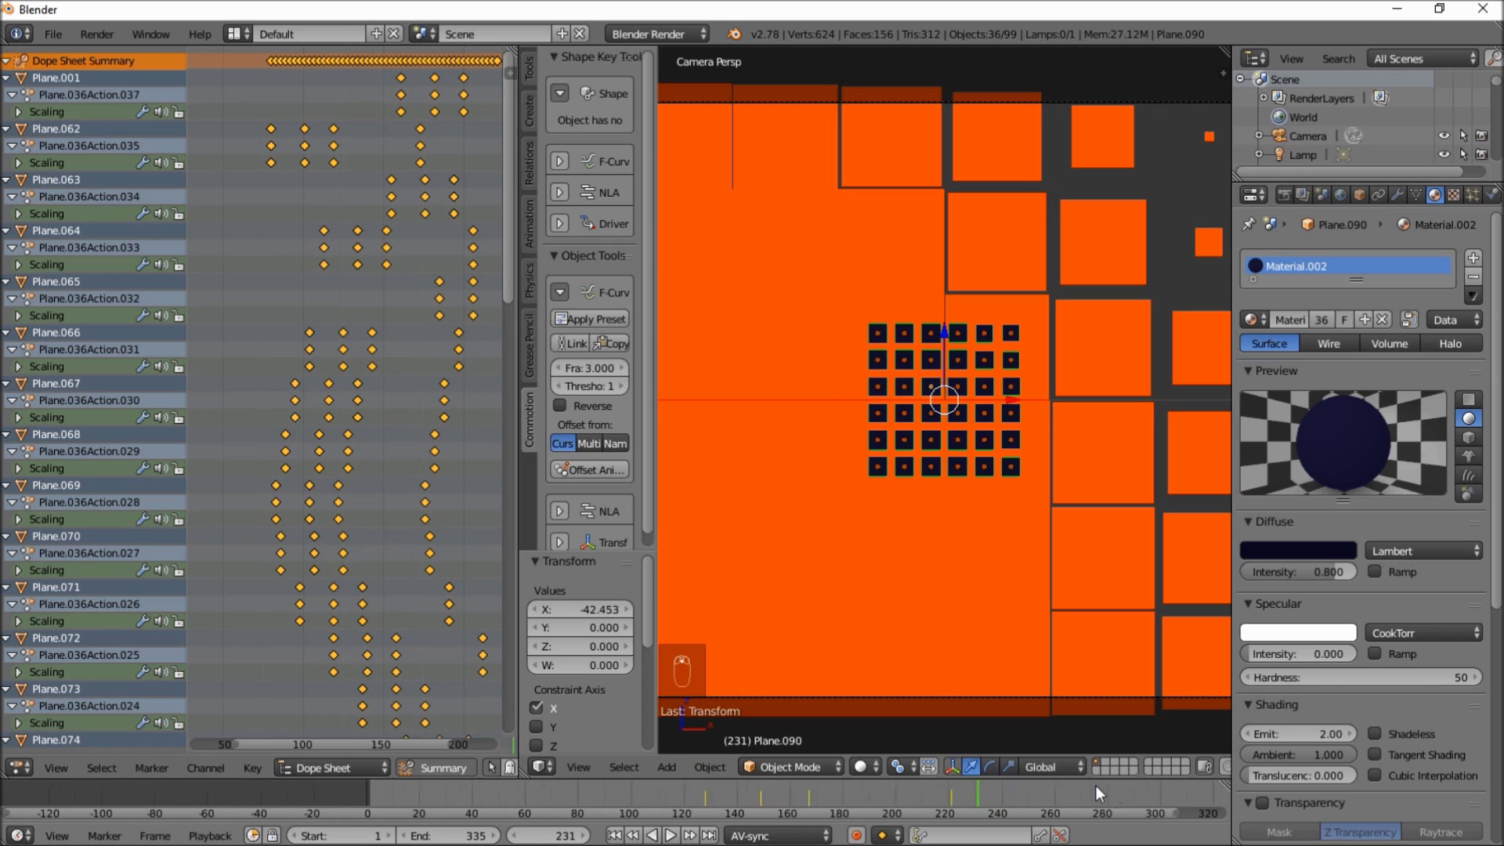
scroll(1018, 795, "down", 2)
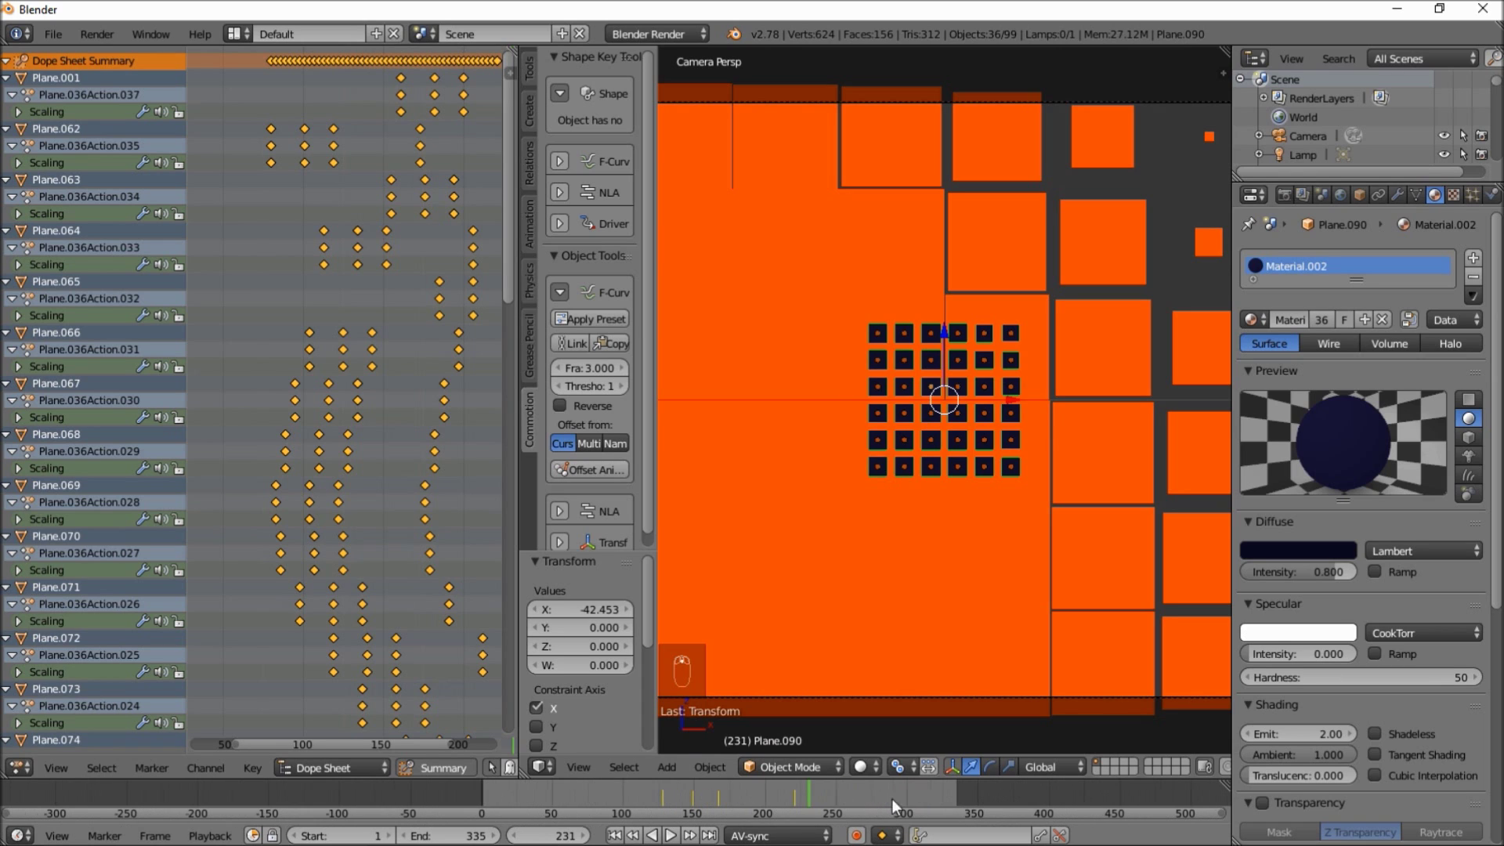
left_click(793, 792)
key("alt+a")
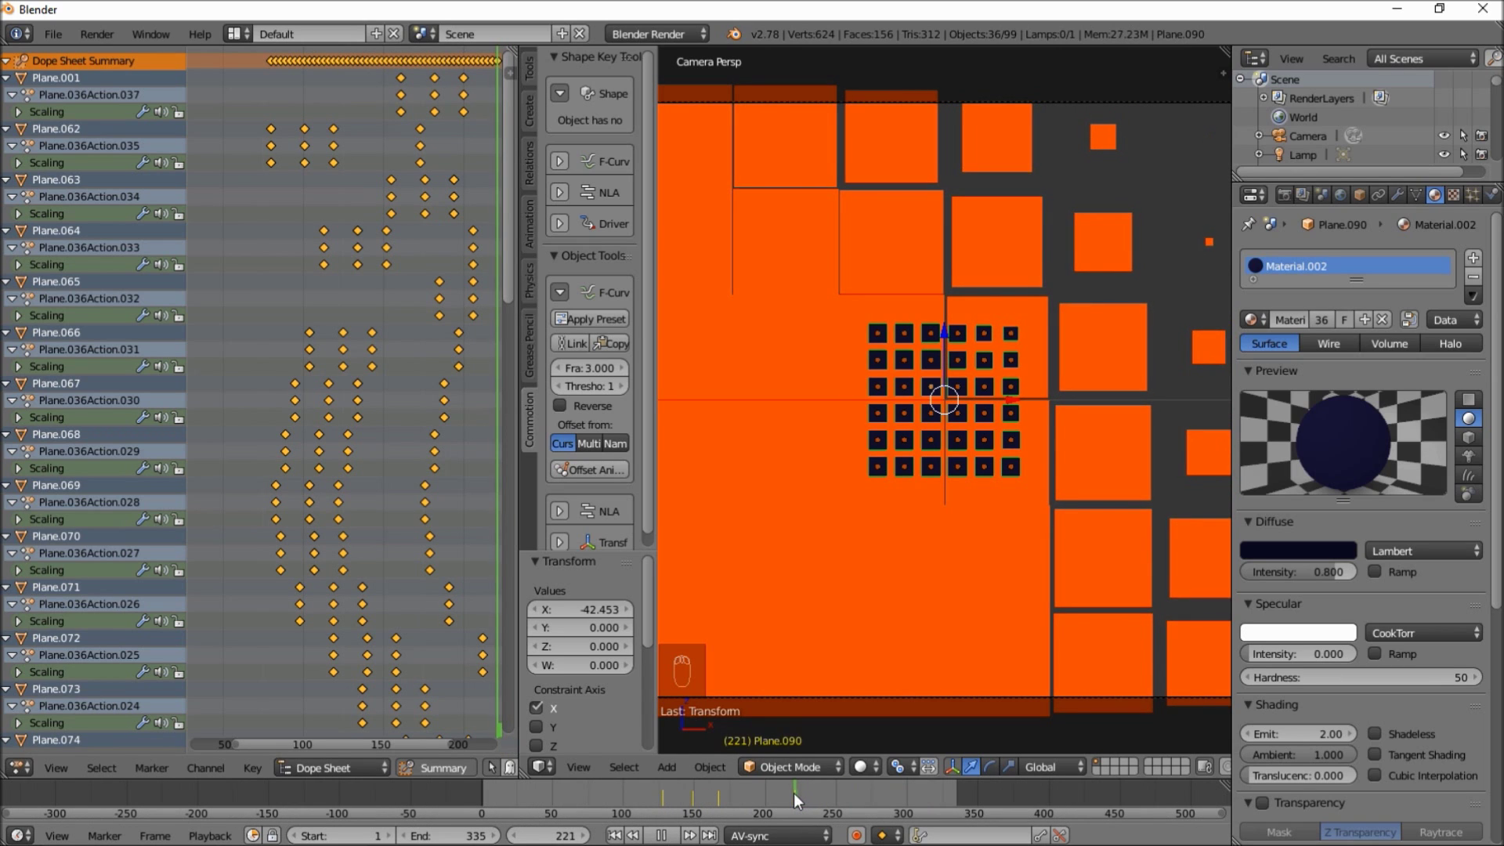
key("Escape")
scroll(944, 578, "up", 4)
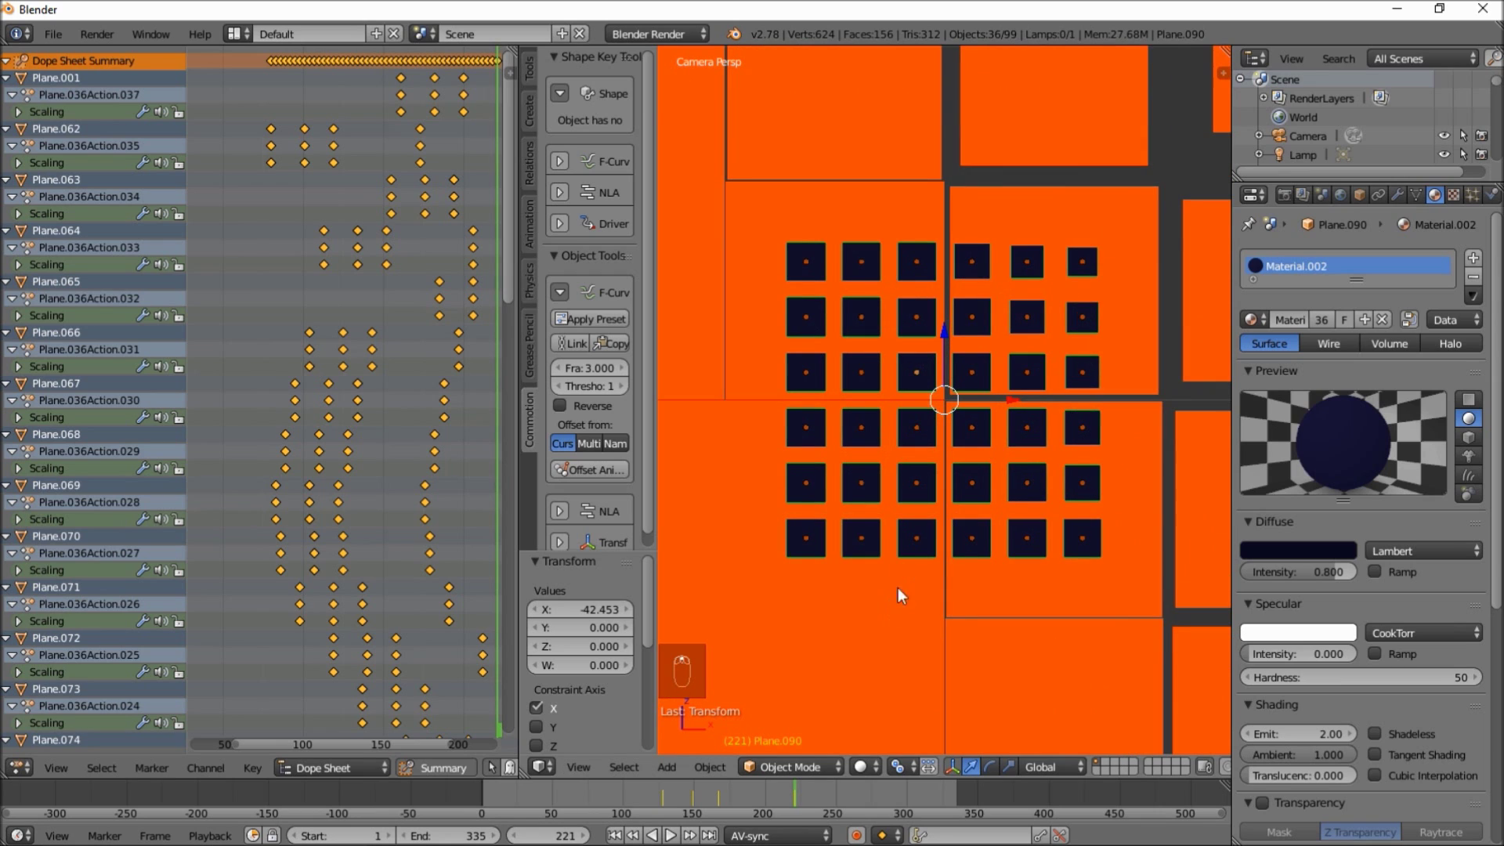
key("alt+i")
left_click(942, 360)
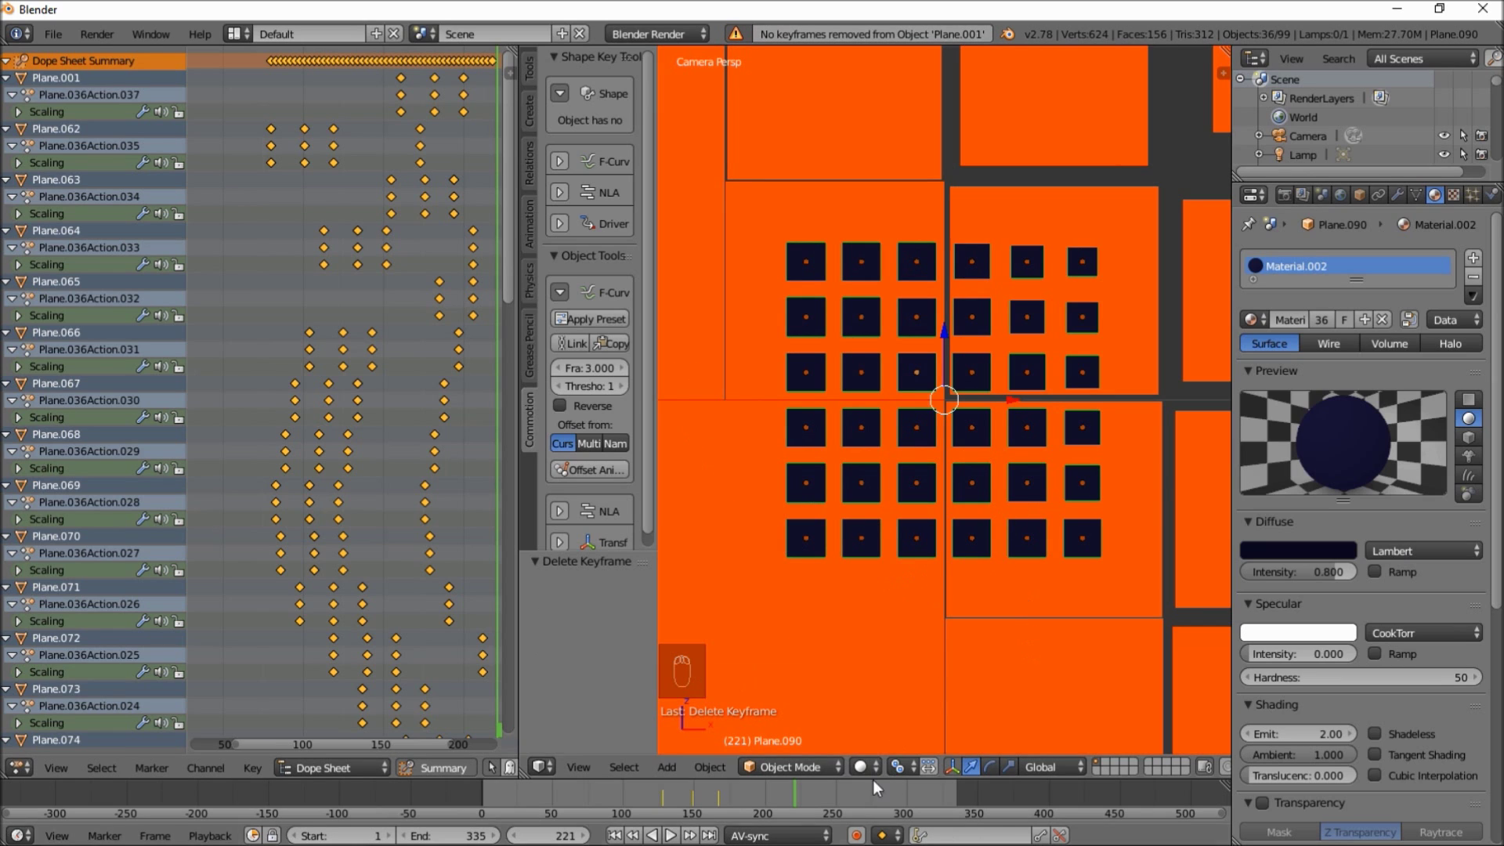
key("s")
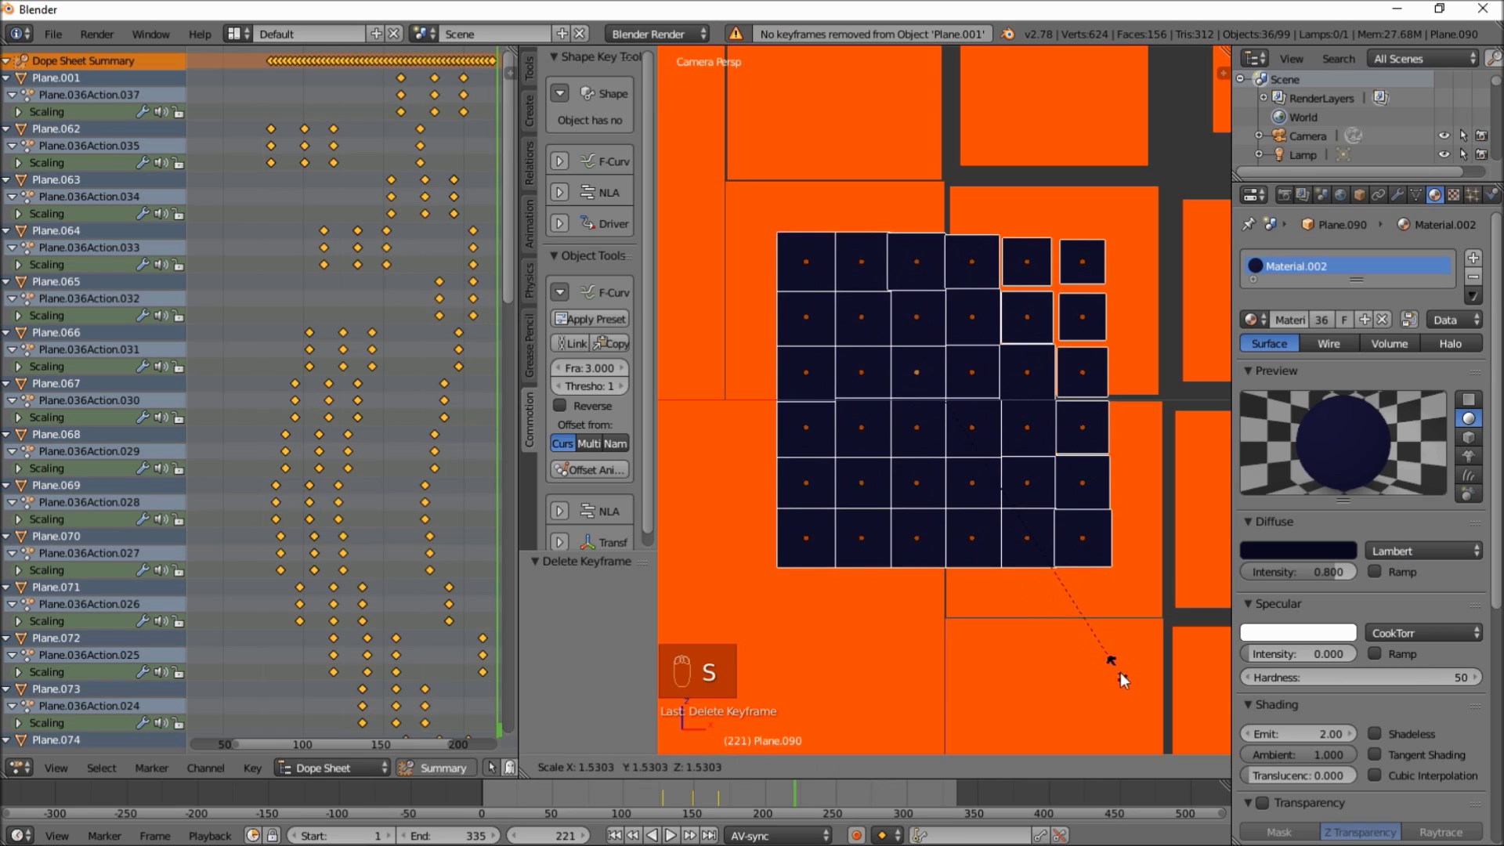
right_click(1145, 706)
key("ctrl+z")
key("ctrl+z")
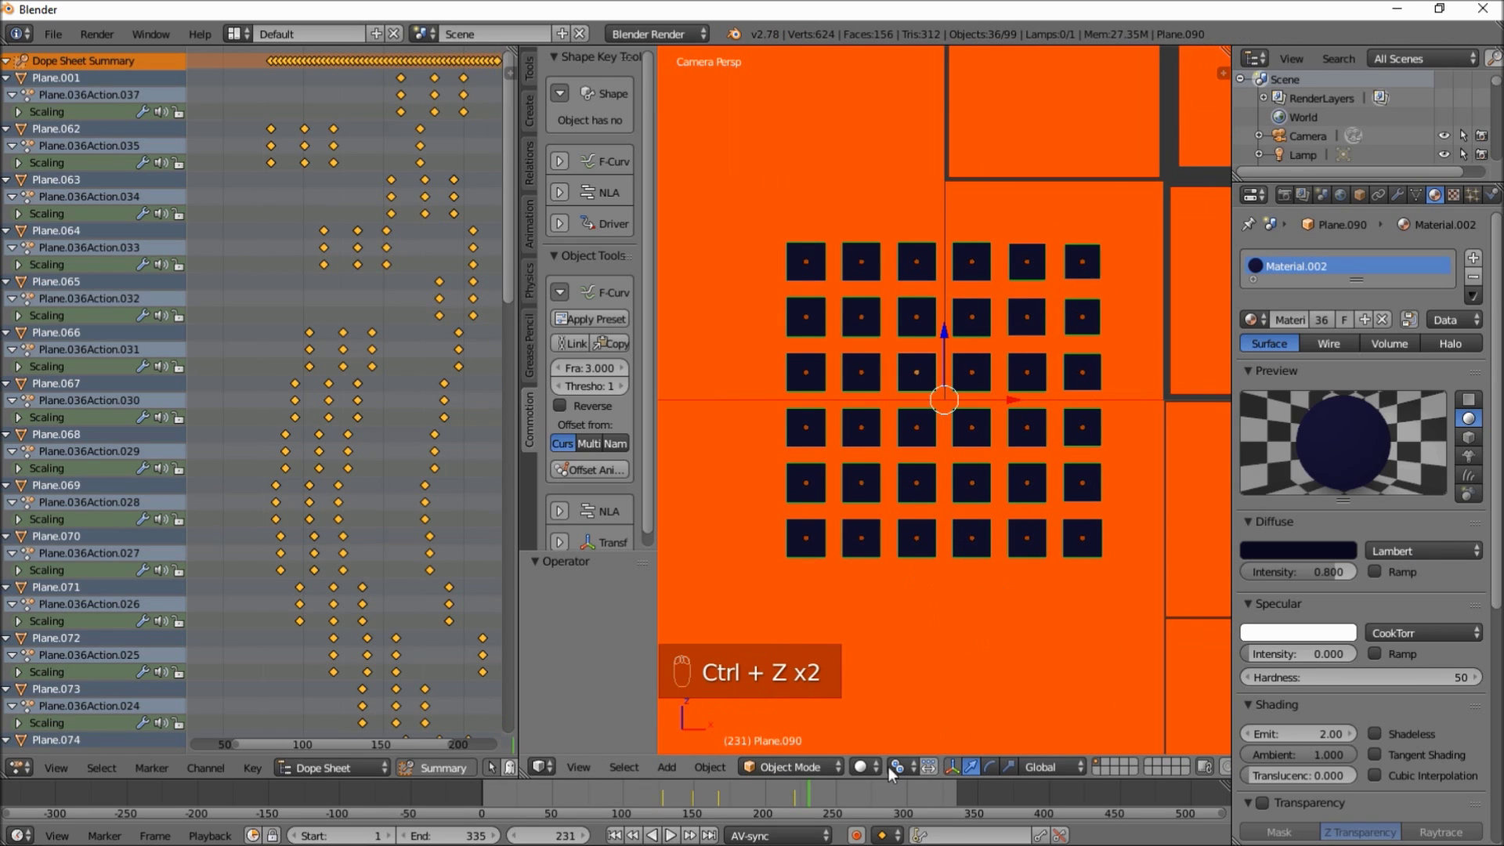
key("alt+a")
left_click(1029, 798)
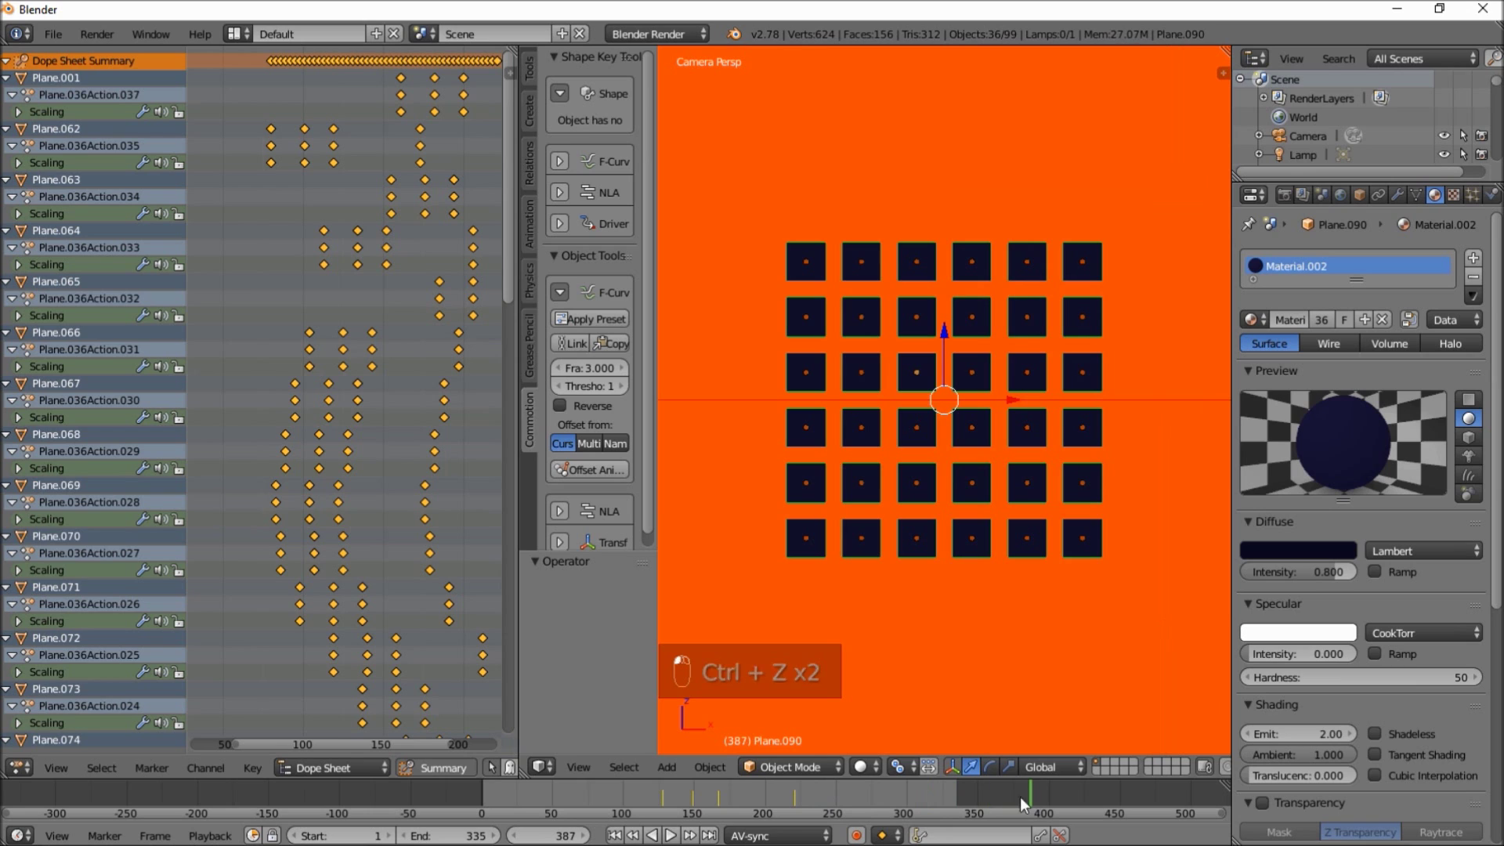
scroll(399, 341, "down", 3)
scroll(401, 349, "down", 5)
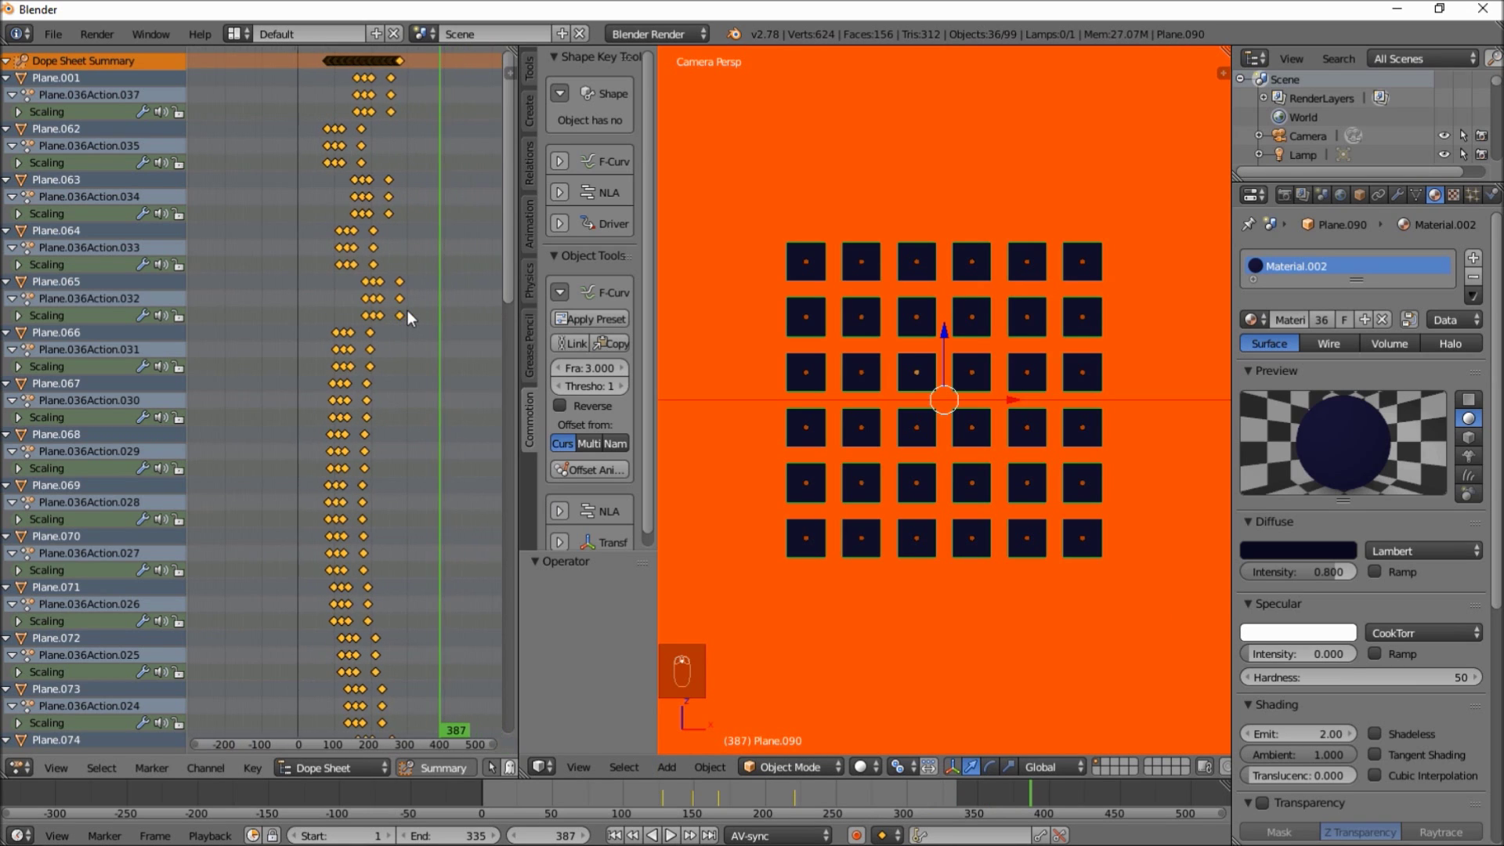
- Copy the active square's animation to all squares, delete their frame-221 keyframes, and start enlarging the grid
left_click(612, 344)
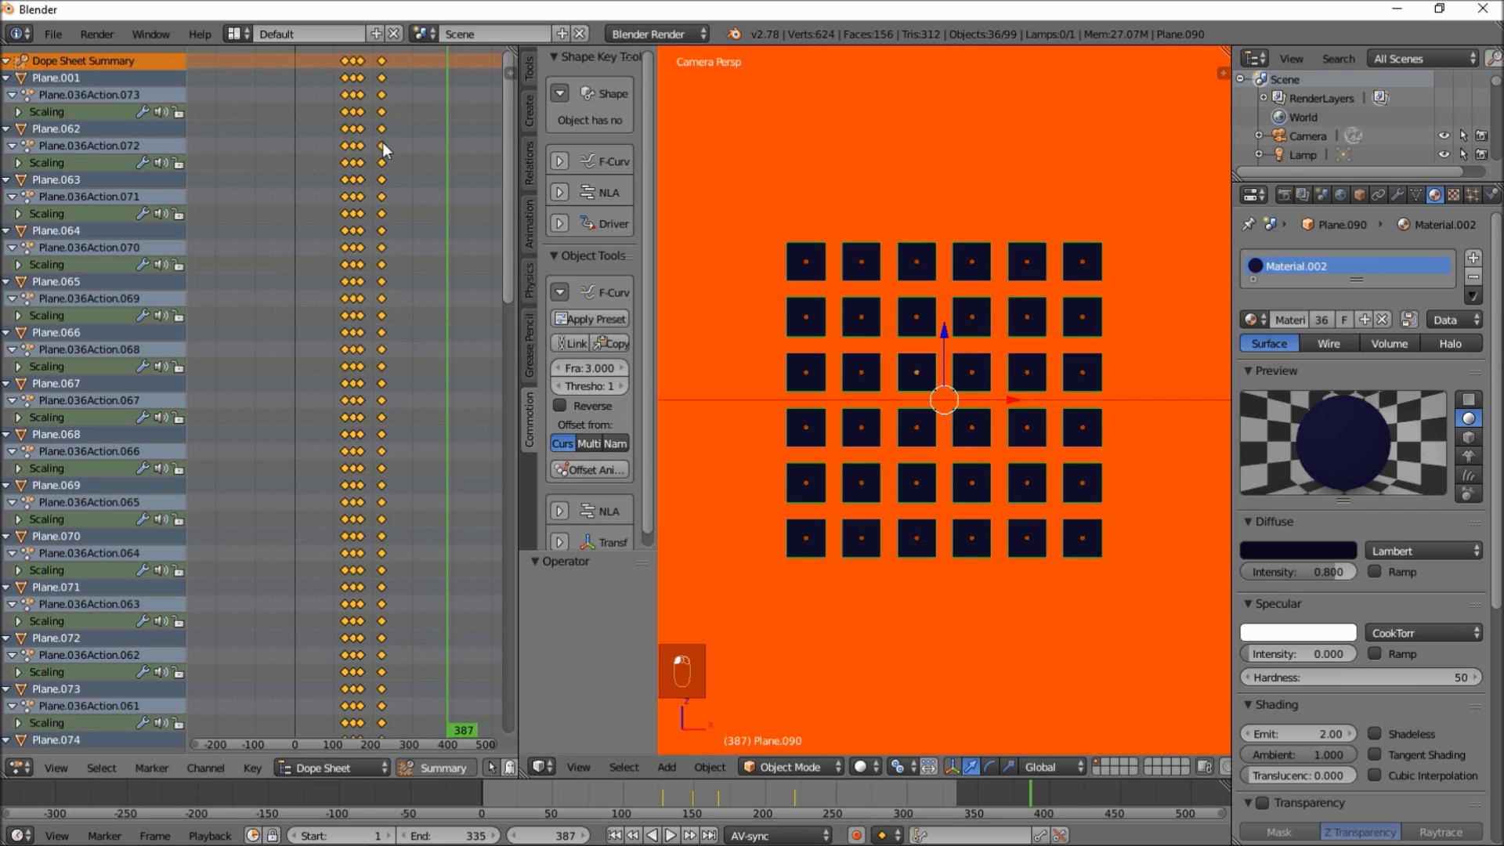
left_click(381, 58)
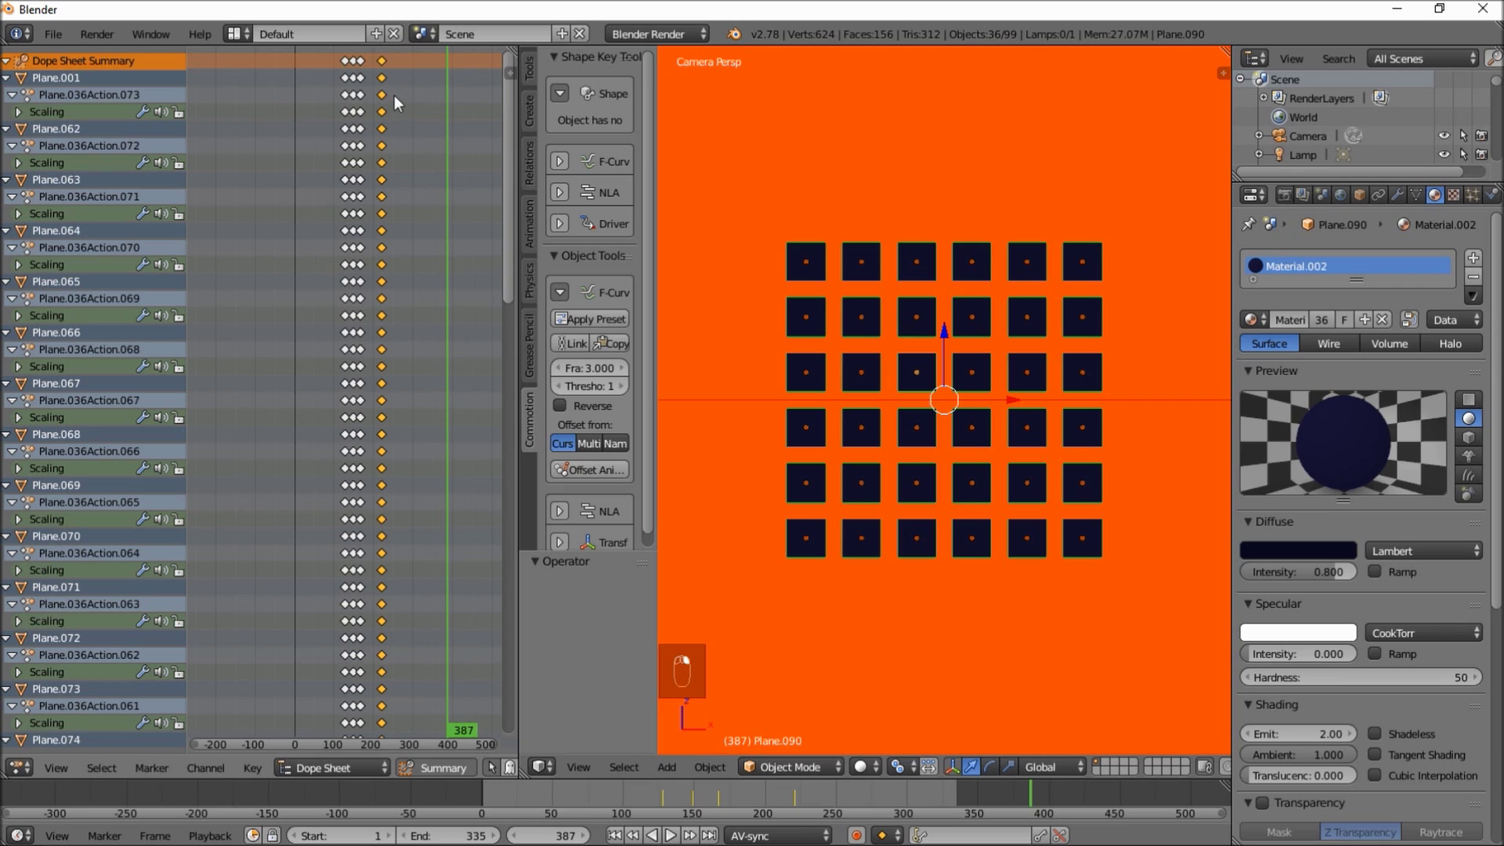
key("x")
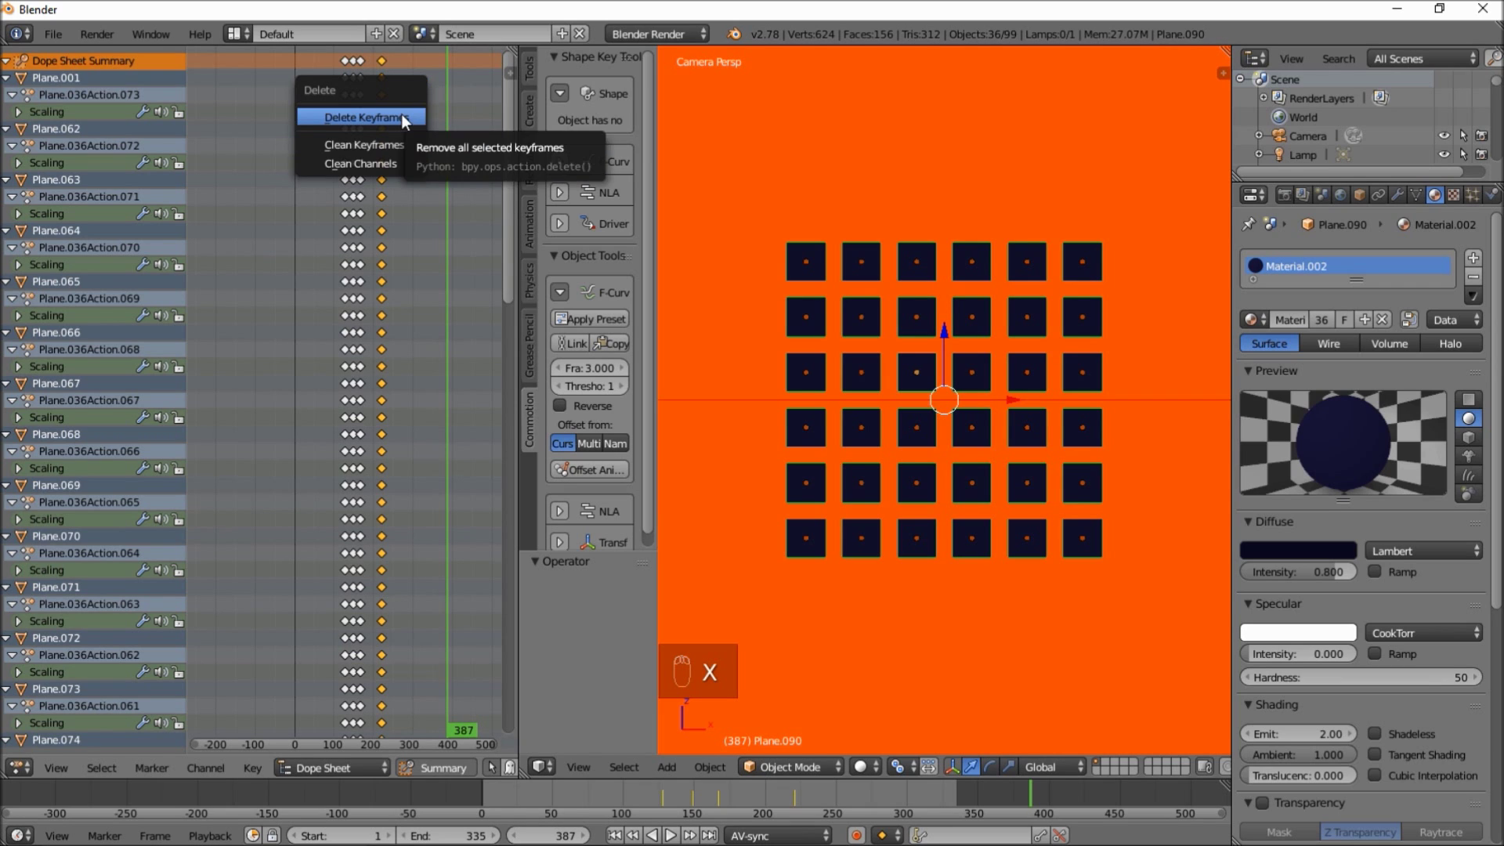
left_click(792, 785)
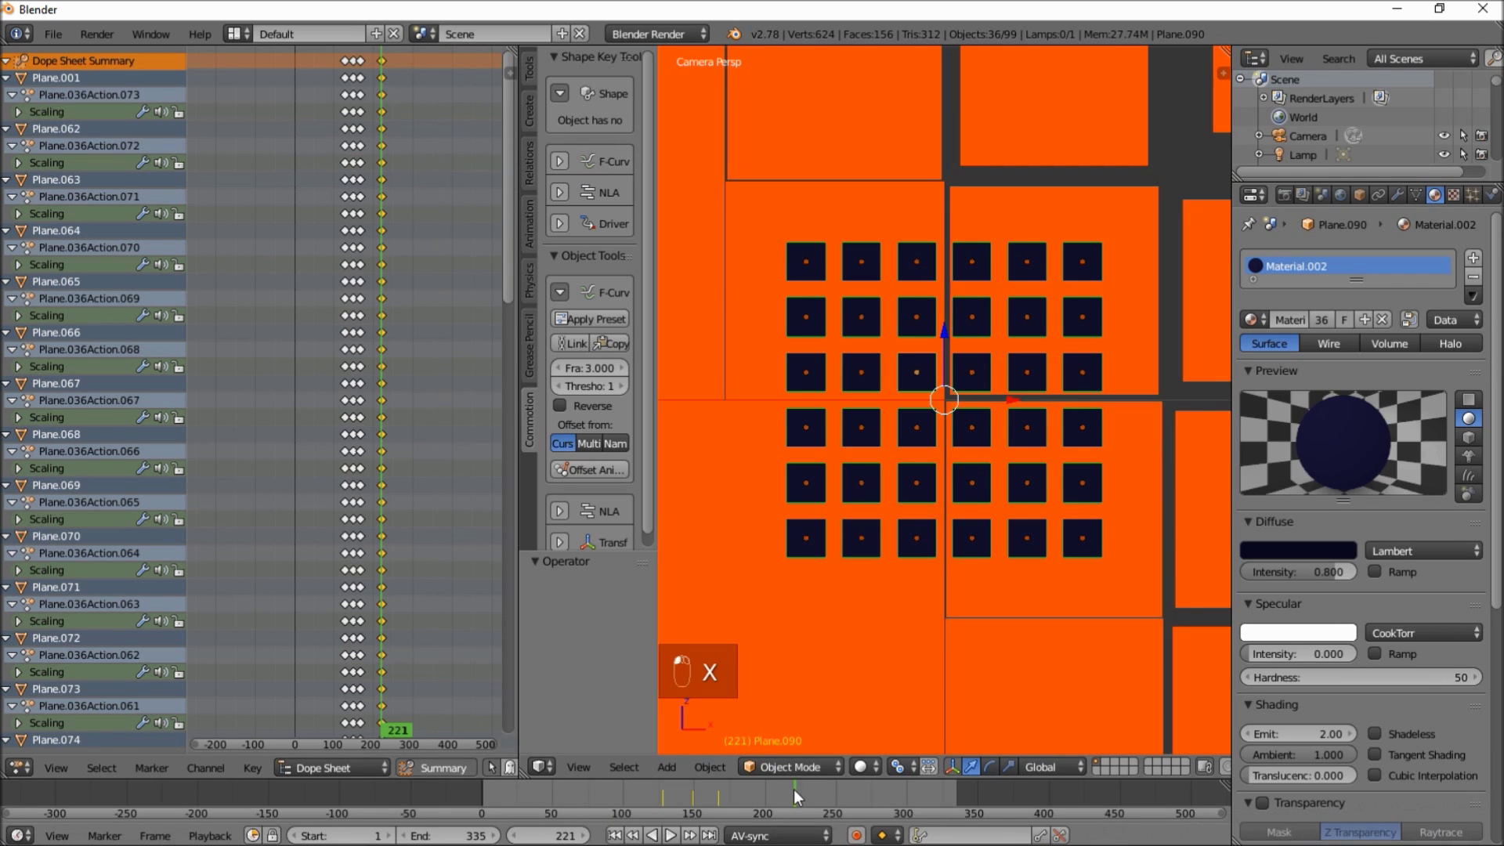
key("x")
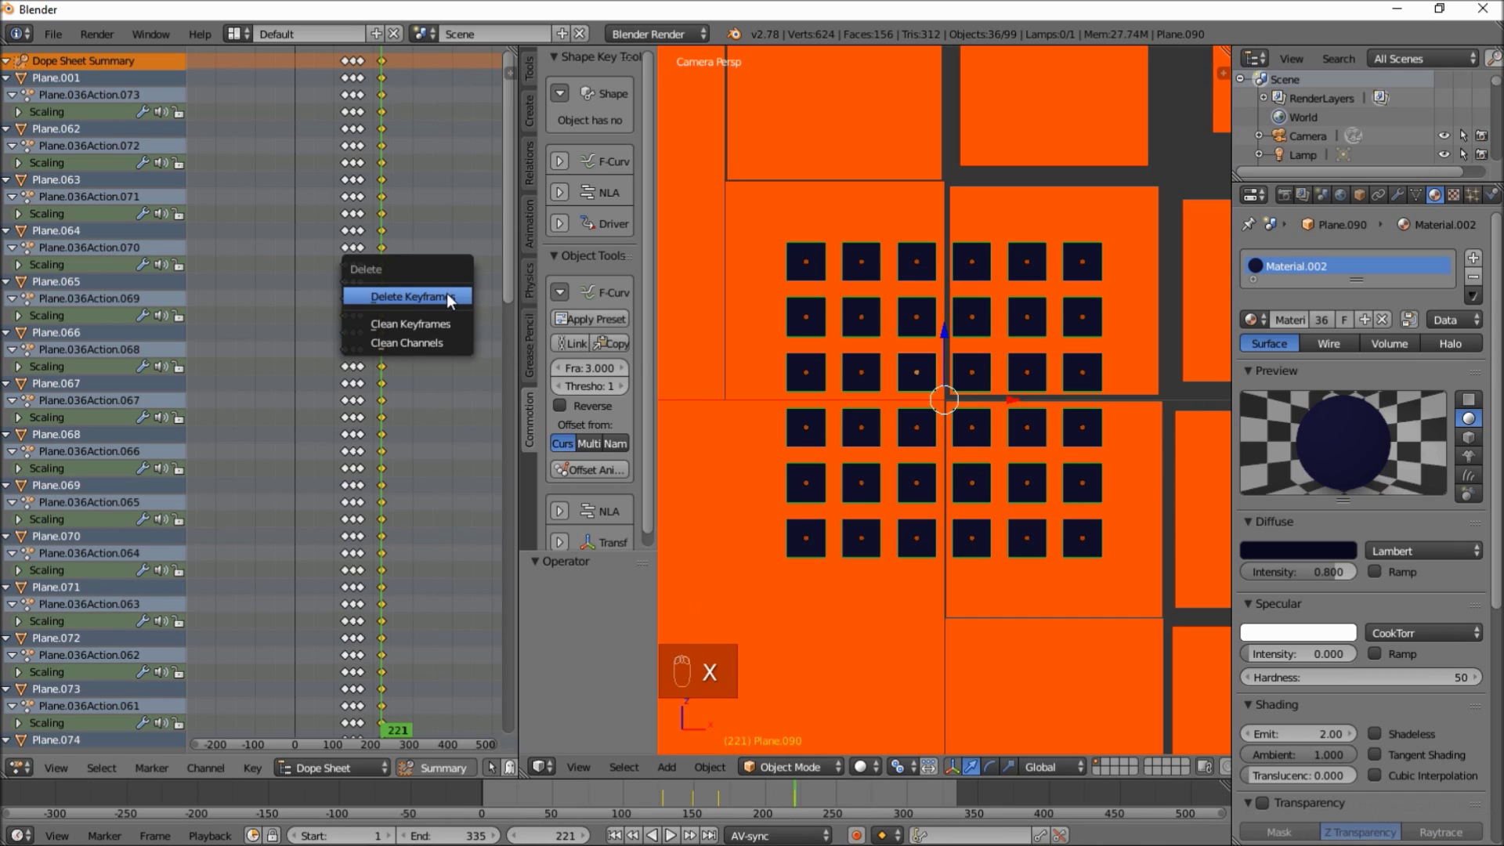
left_click(450, 298)
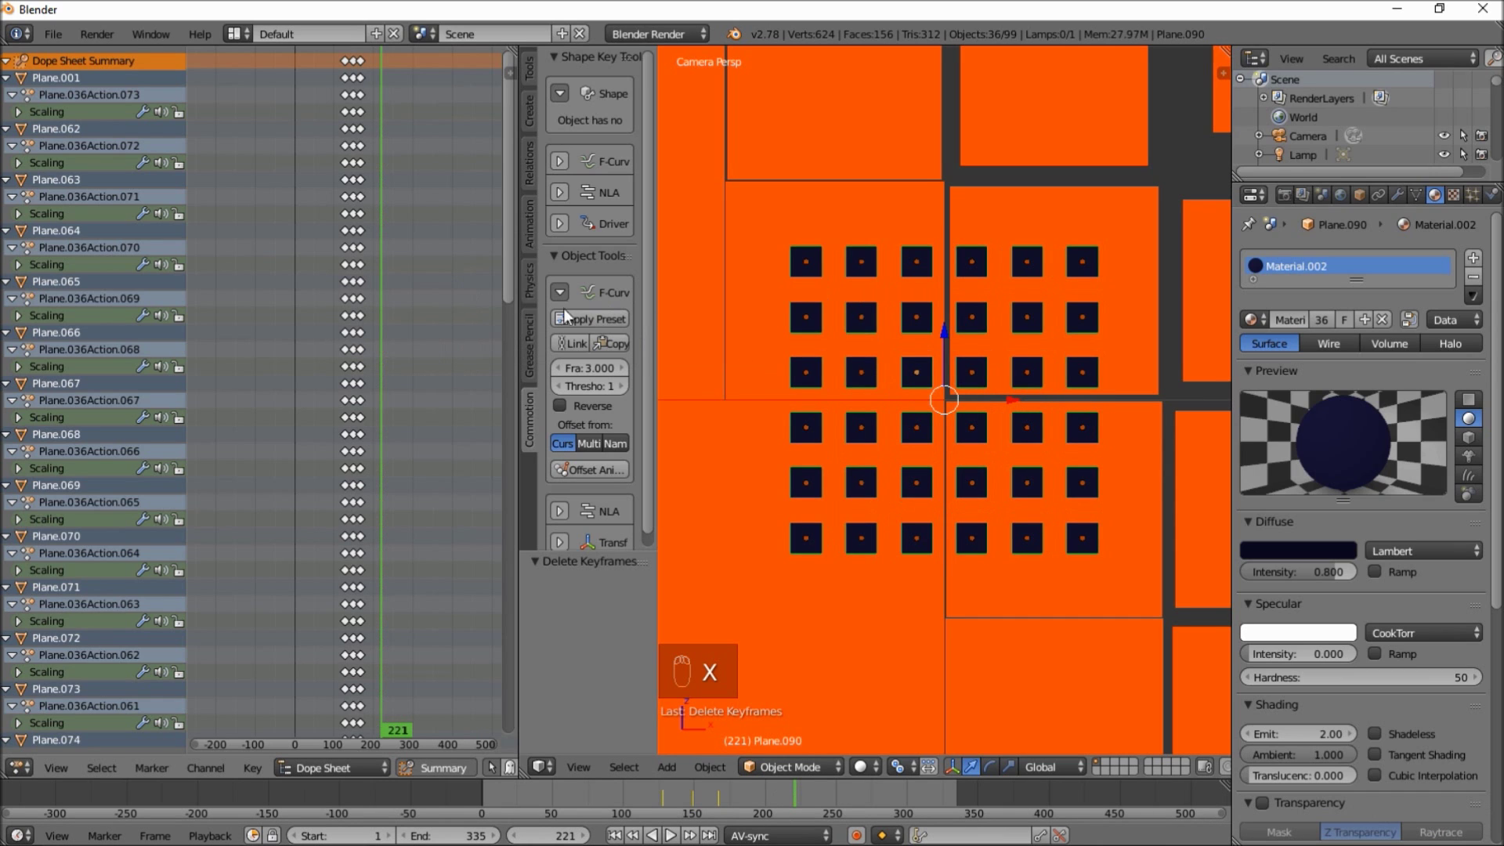
key("s")
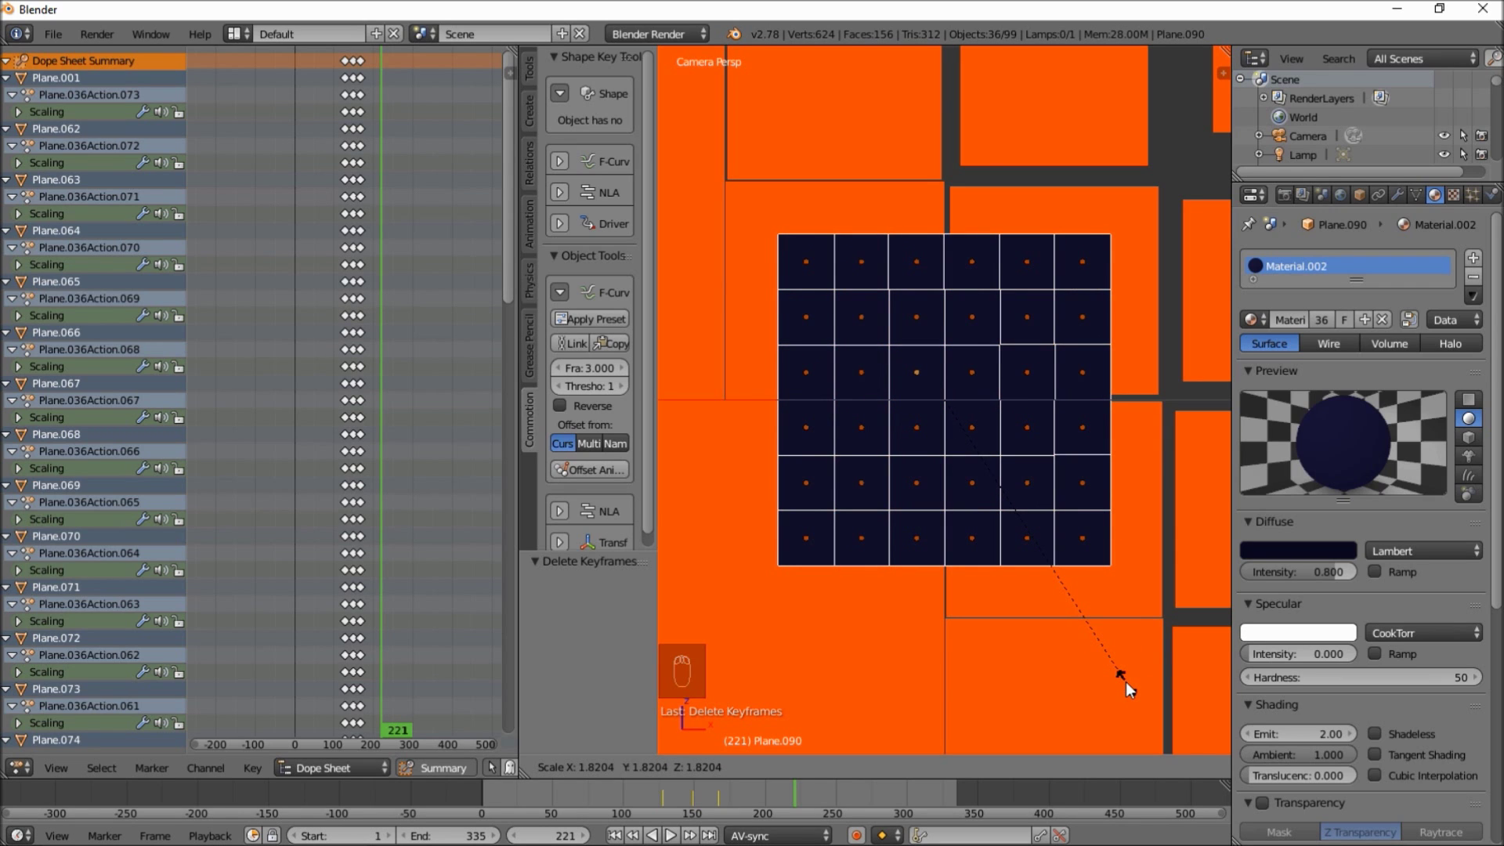
- Scale the grid to 1.82 and keyframe its scale at frame 221
left_click(1128, 690)
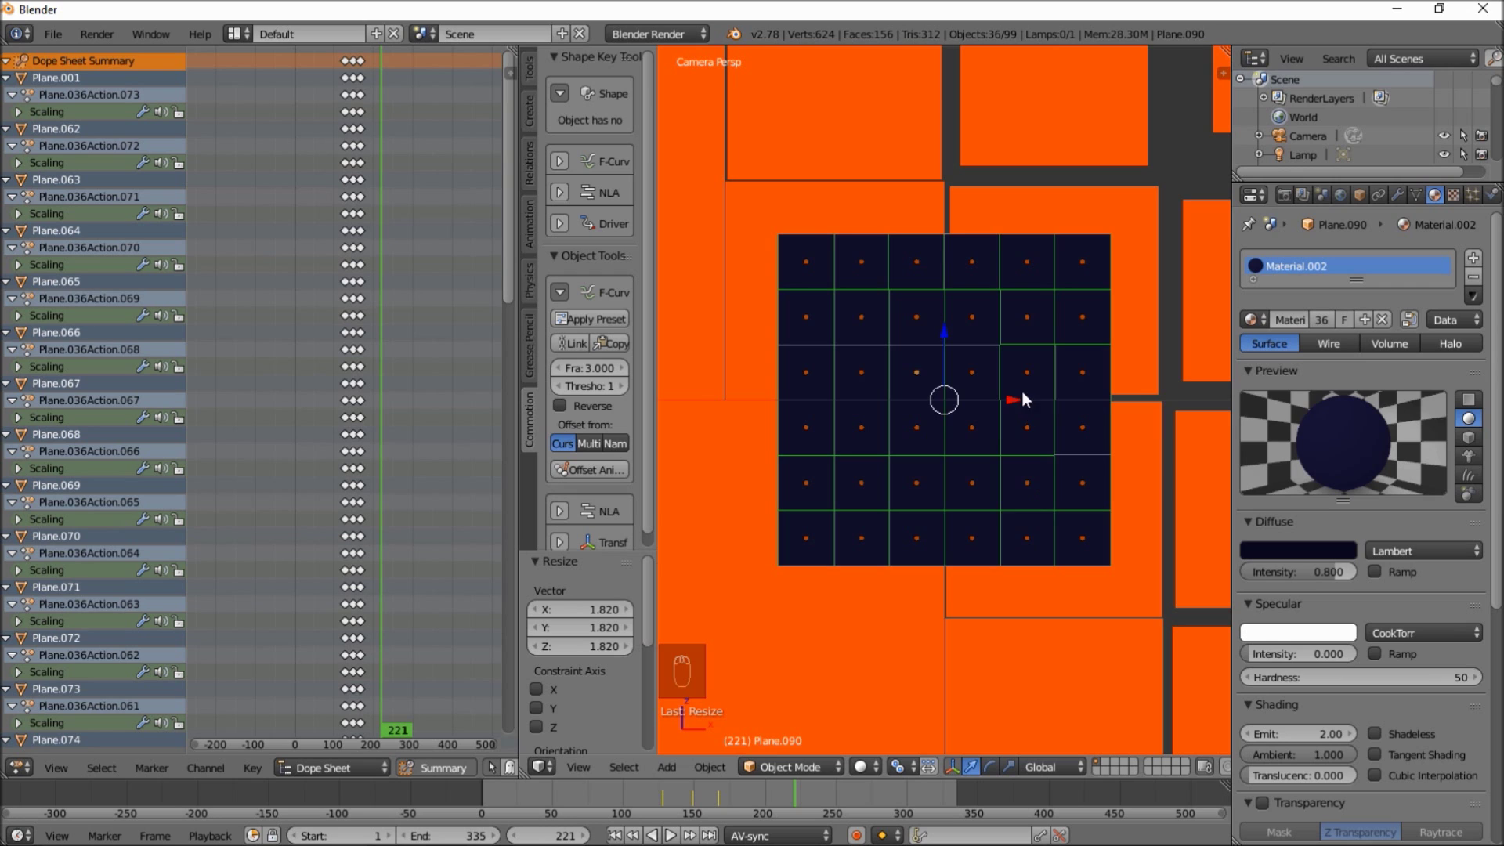
key("i")
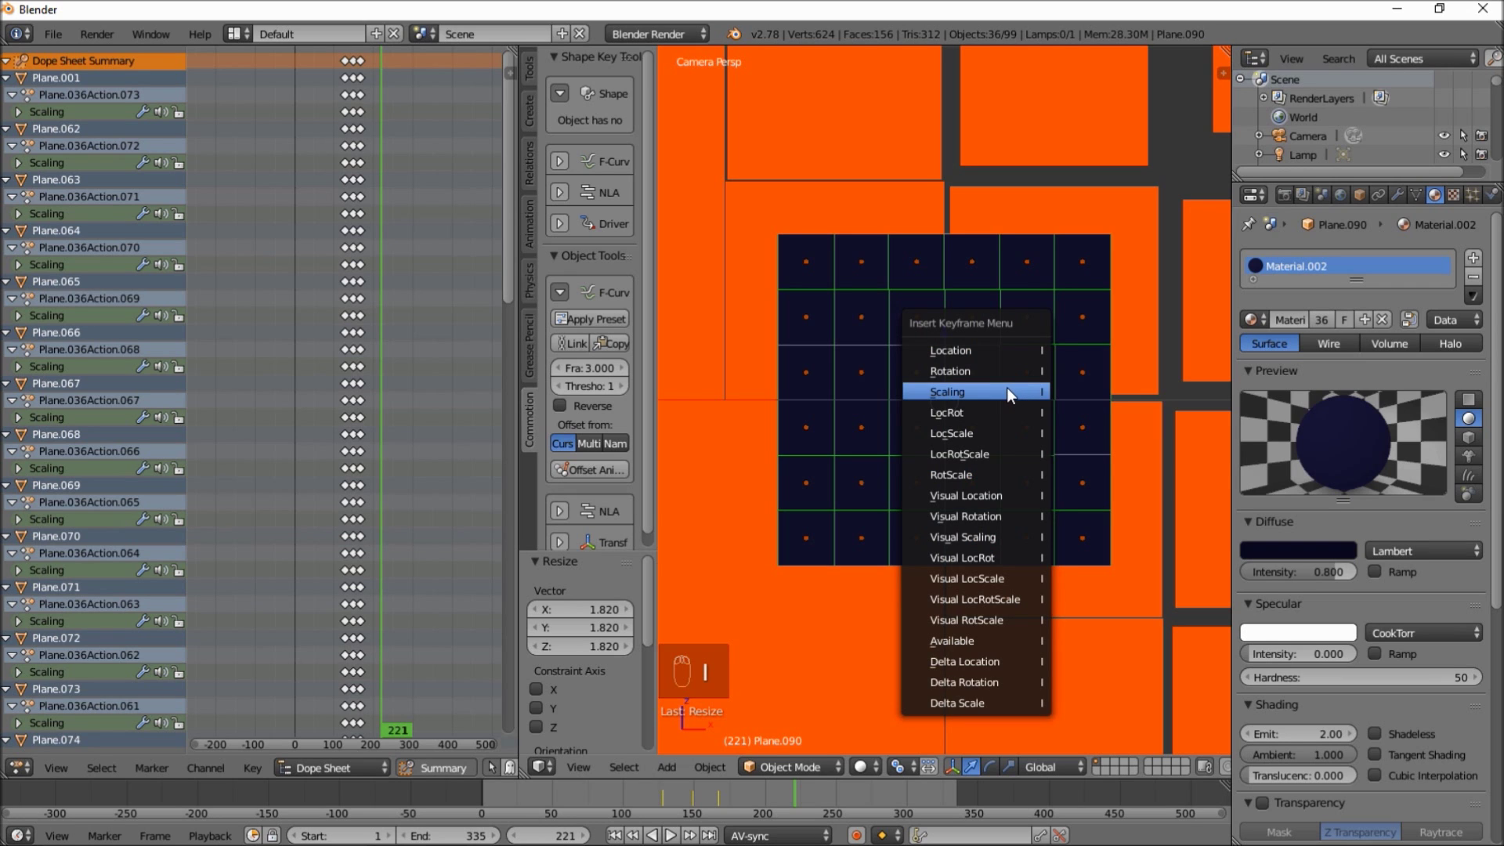
left_click(1007, 392)
- Preview the playback and return to about frame 126, before the squares appear
left_click(656, 797)
key("alt+a")
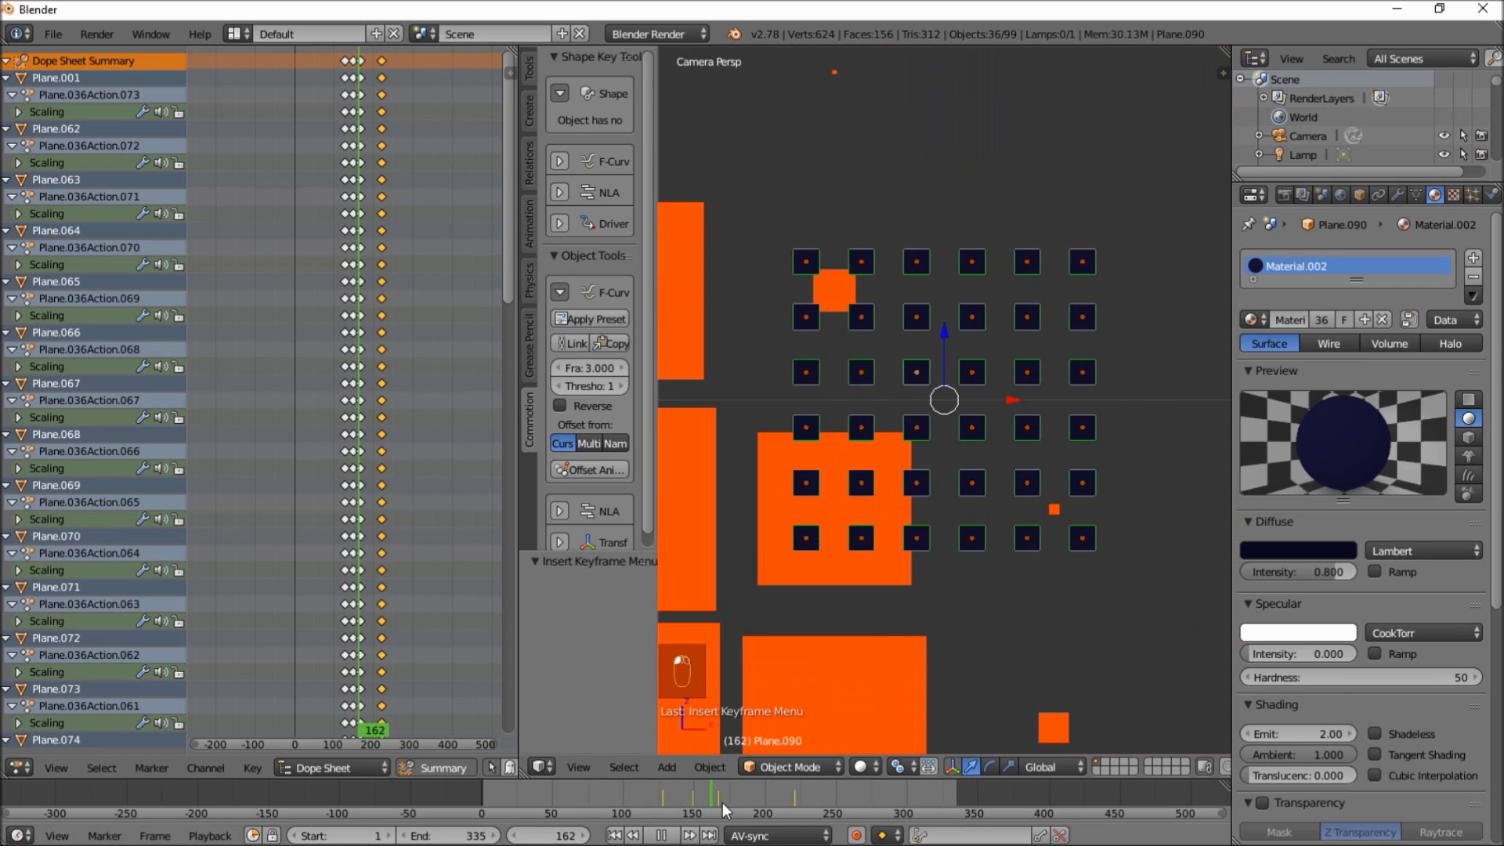
key("alt+a")
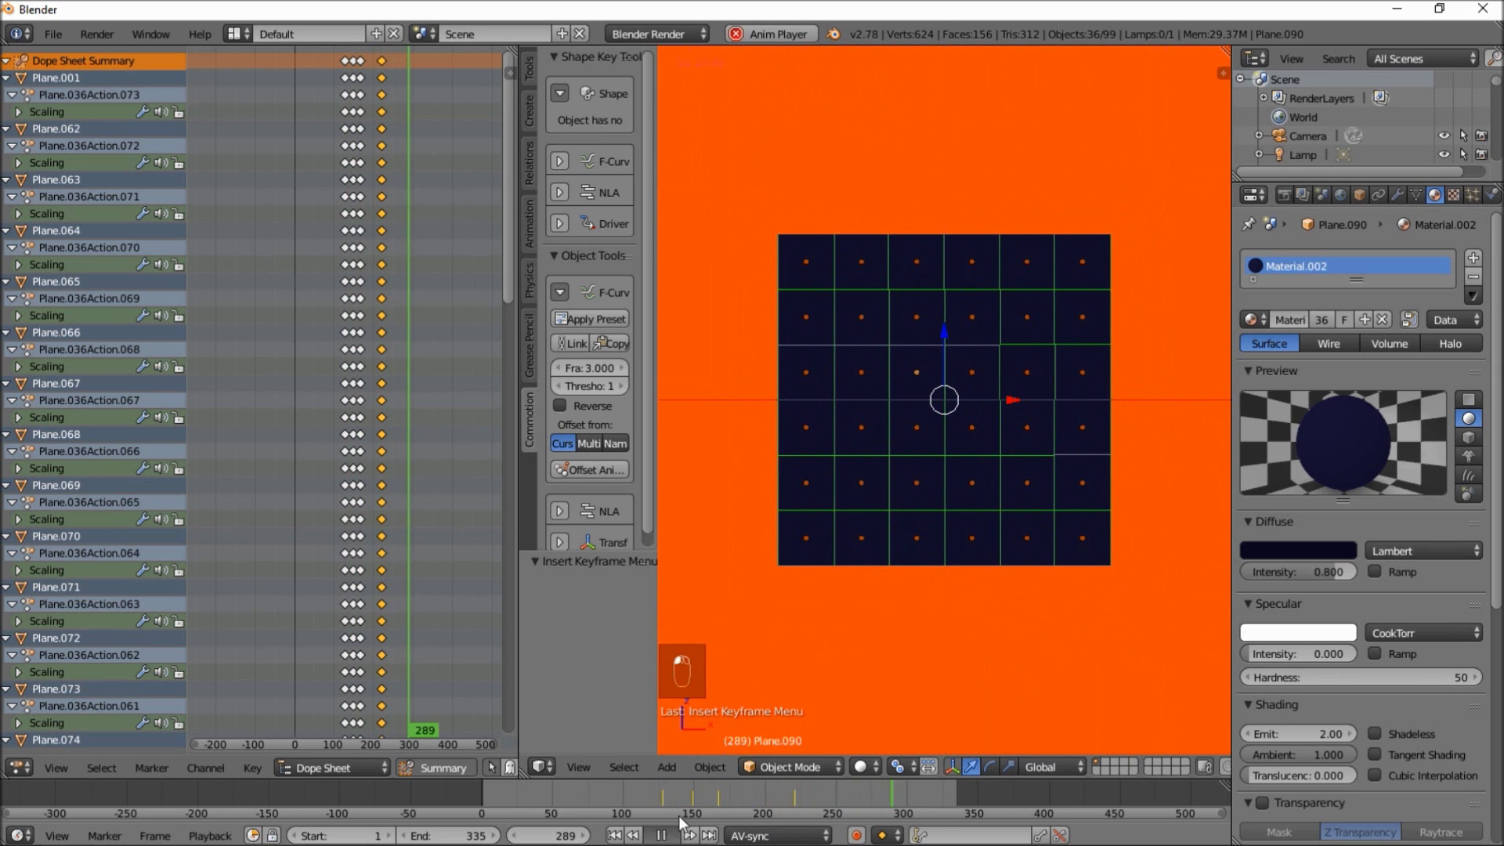
left_click(660, 797)
mouse_move(661, 797)
left_mouse_down()
mouse_move(817, 801)
mouse_move(664, 806)
left_mouse_up()
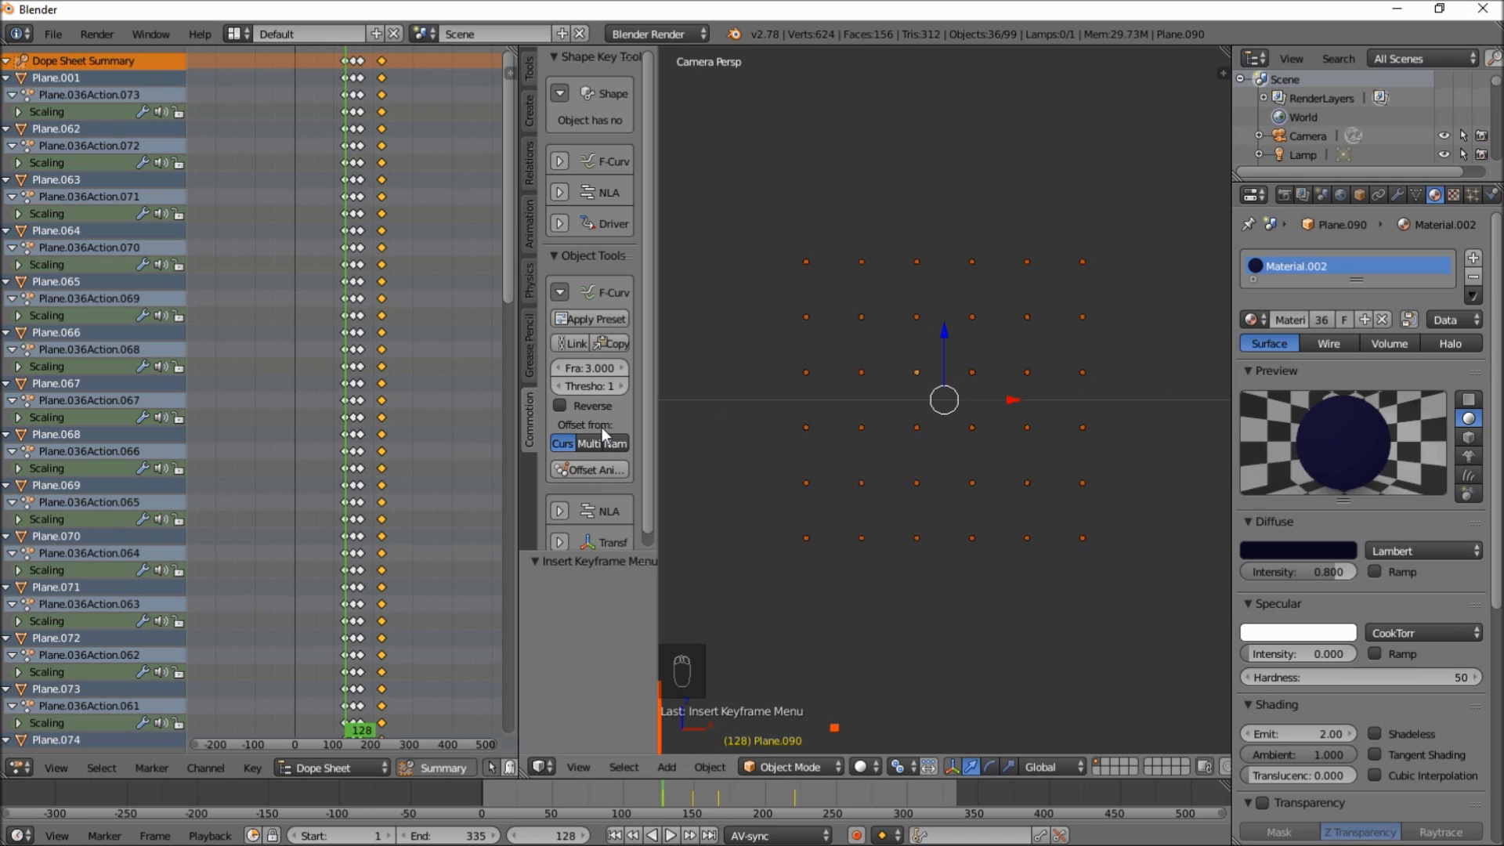
- Stagger the squares' grow animation by 3 frames each and play it back to check
left_click(581, 468)
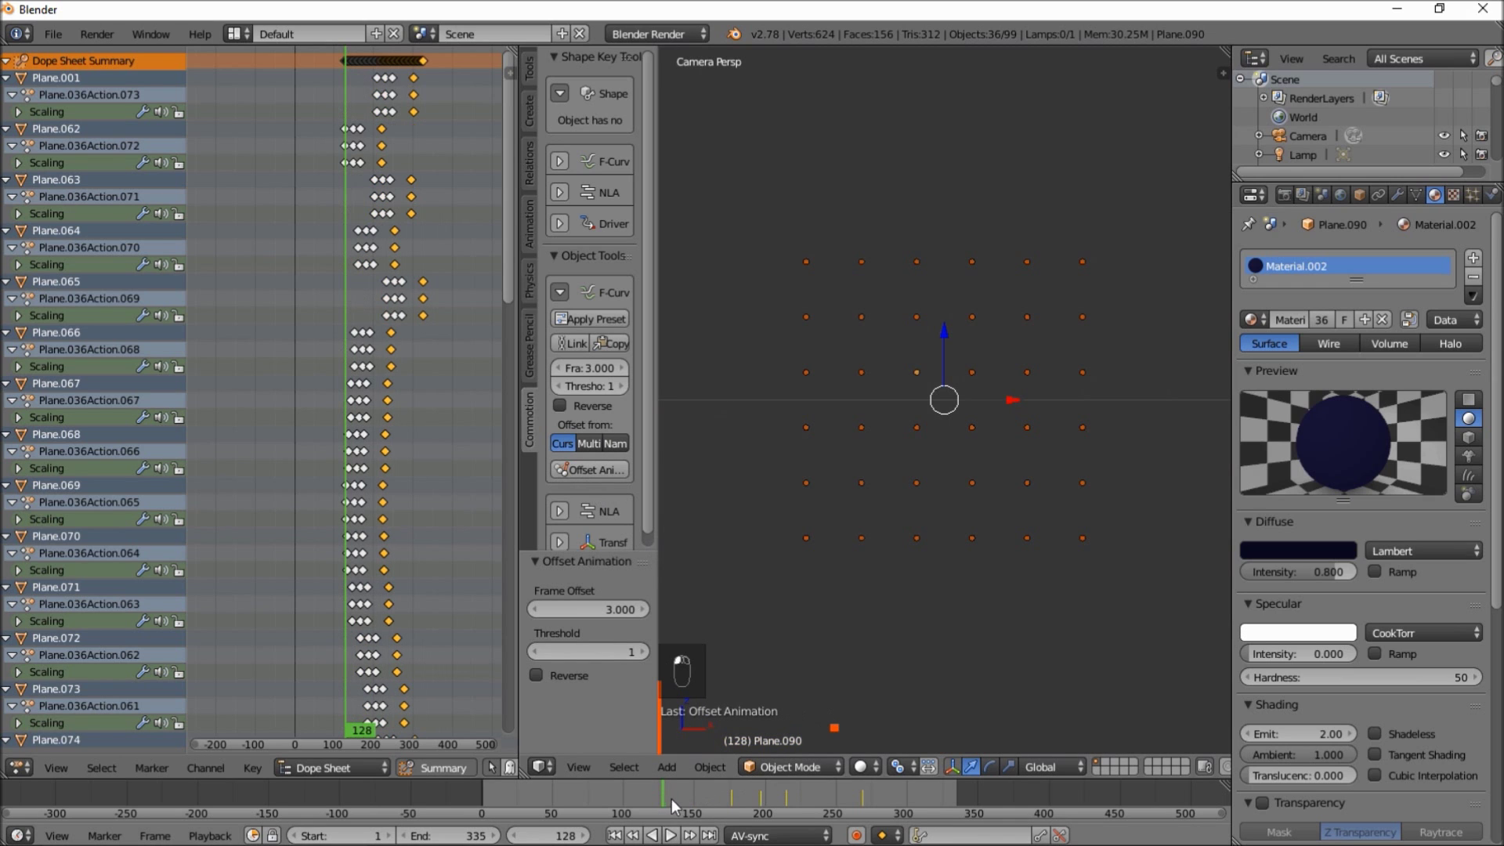
left_click(671, 835)
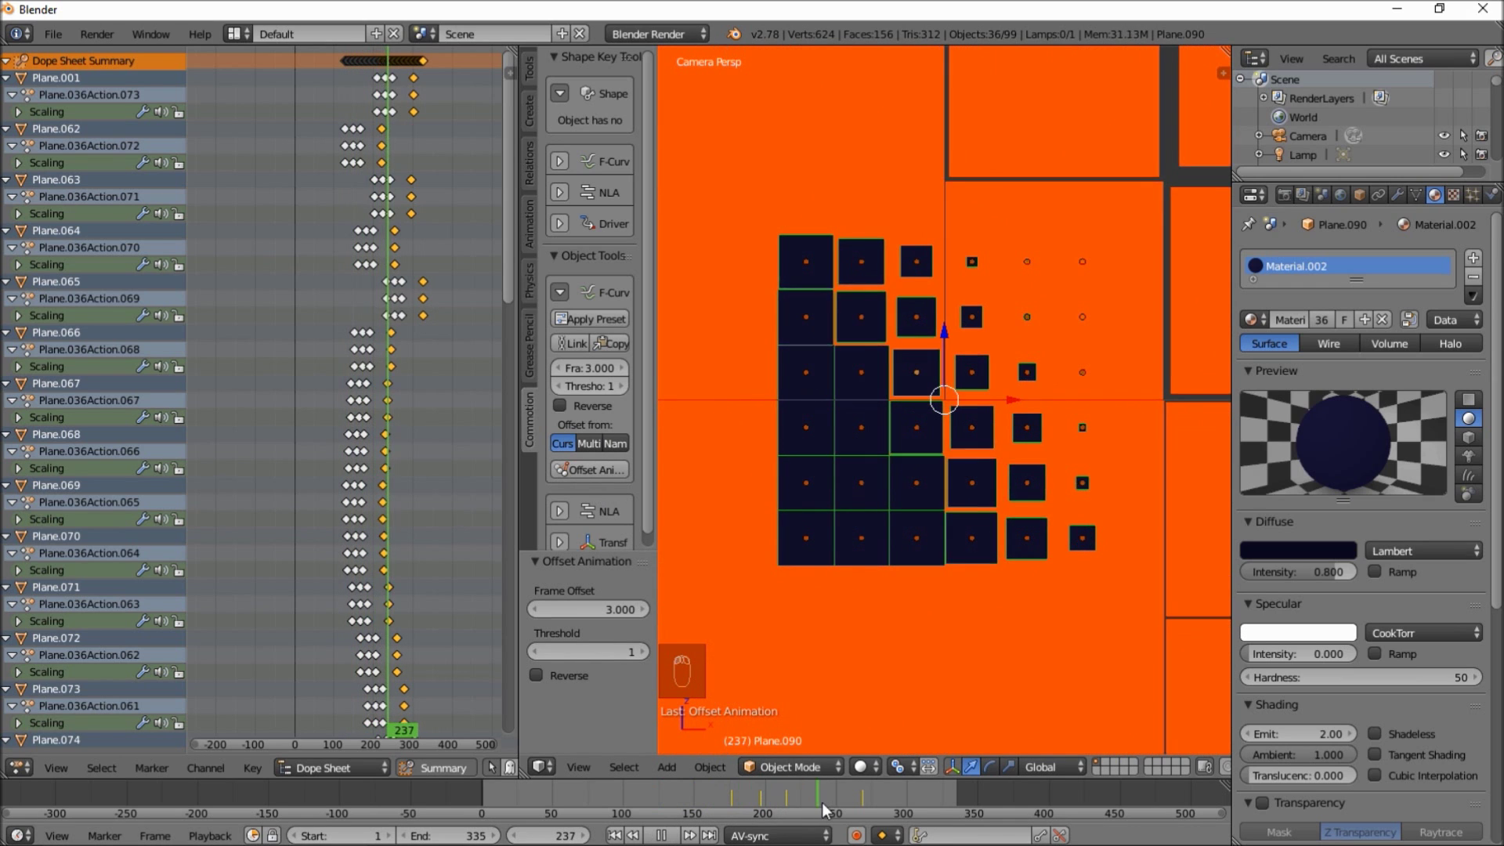
key("alt+a")
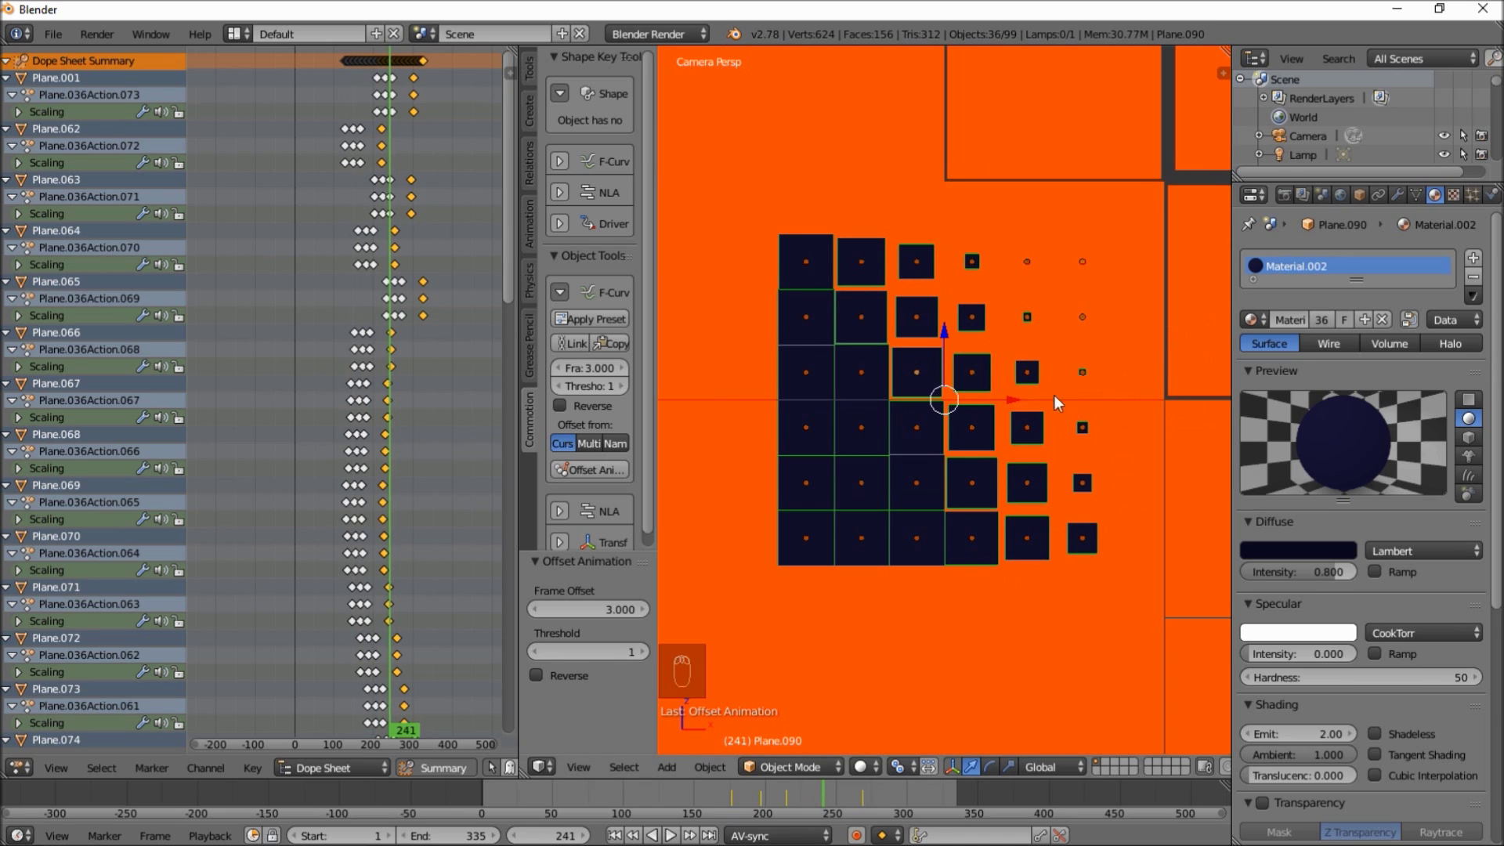
- Duplicate the 36 squares in place and give the copies a new material
key("shift+d")
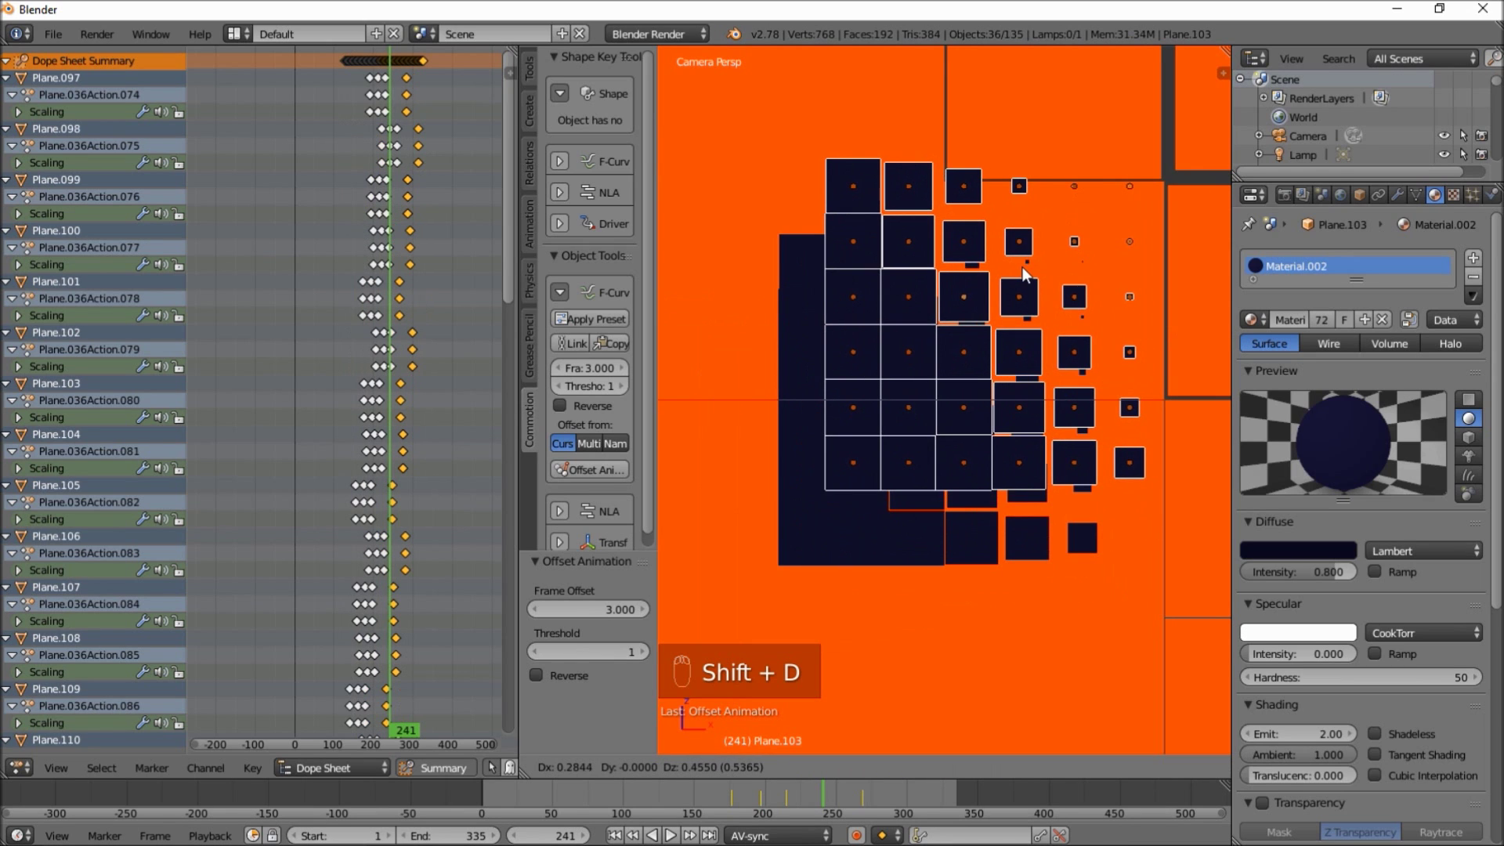
right_click(1027, 345)
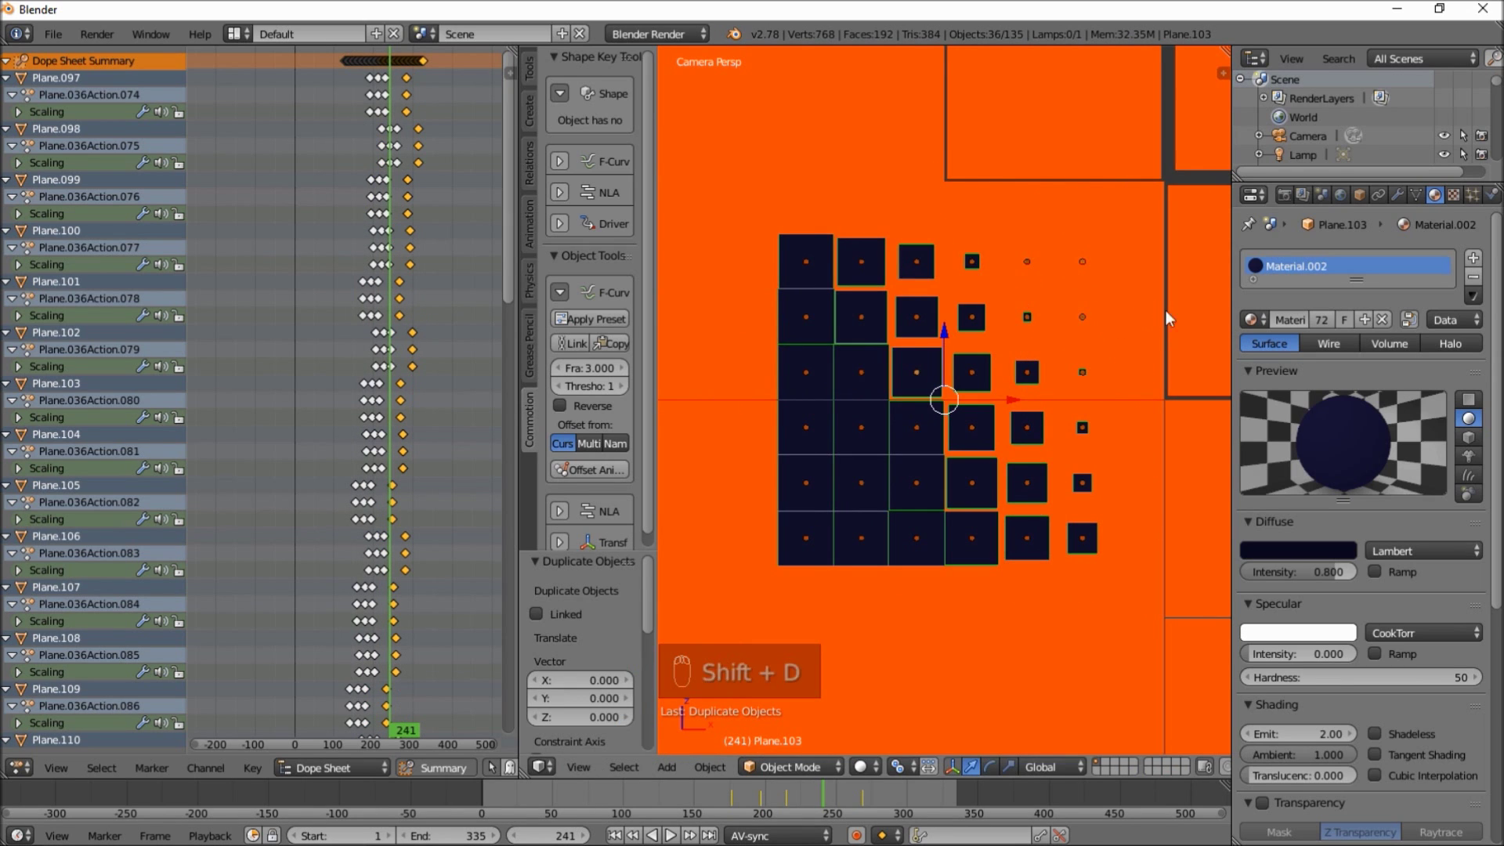
left_click(1363, 320)
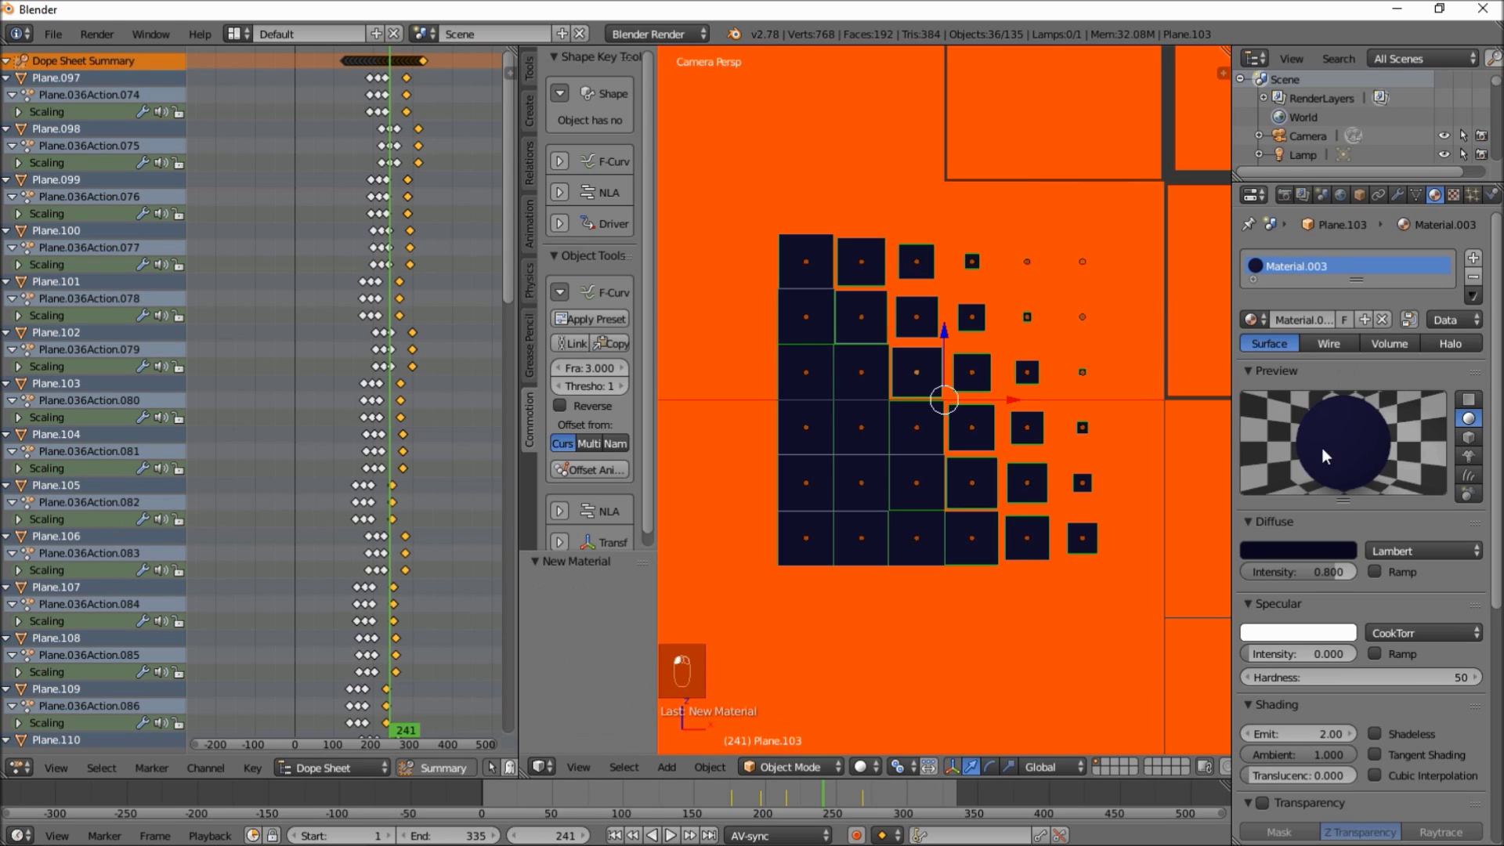
- Set Material.003's diffuse colour to a bright warm yellow-orange
left_click(1316, 549)
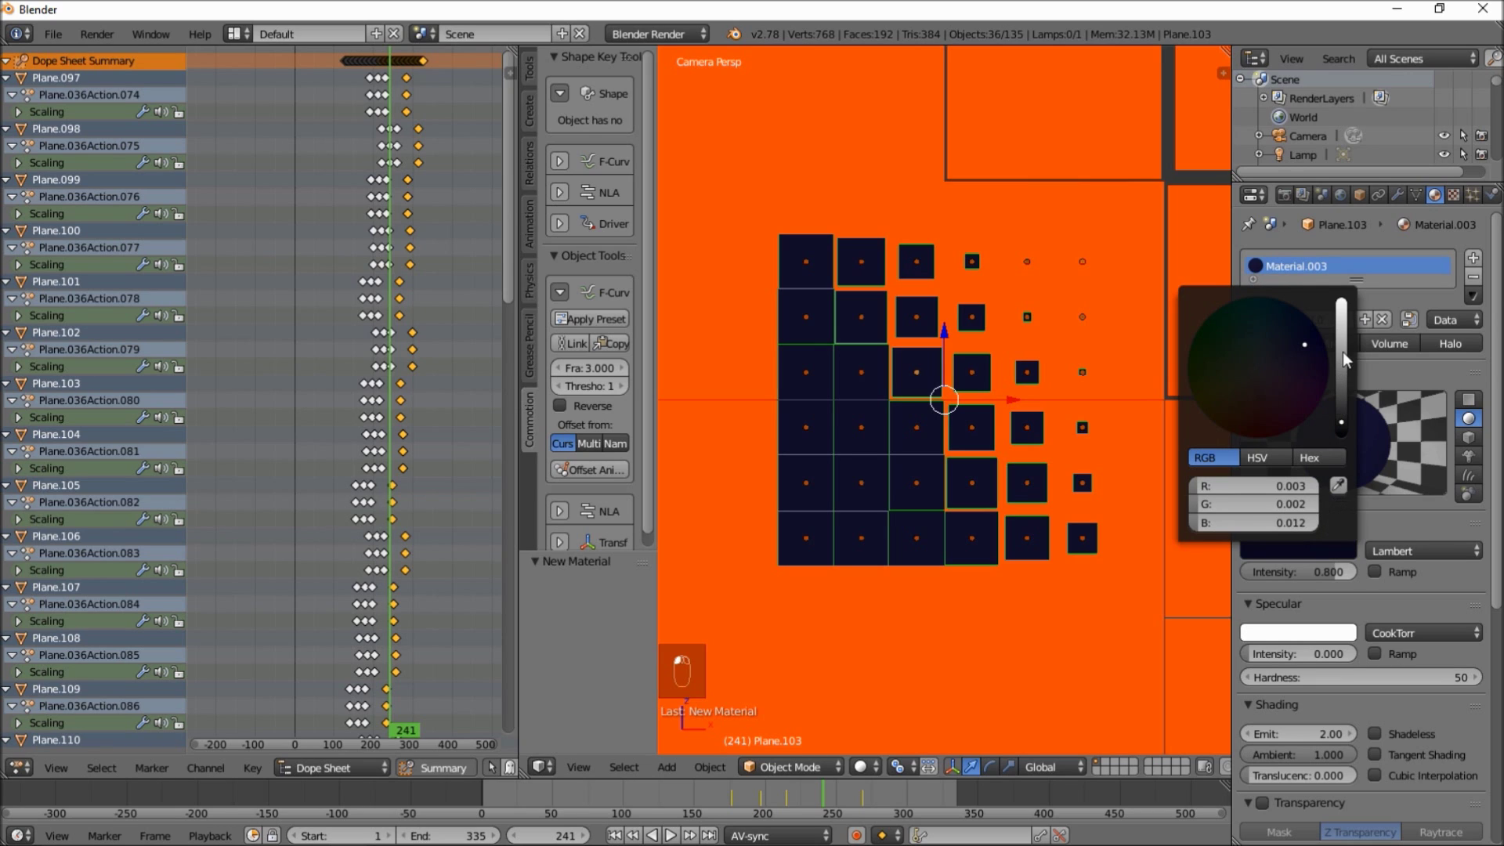
left_click(1343, 323)
left_click(1235, 385)
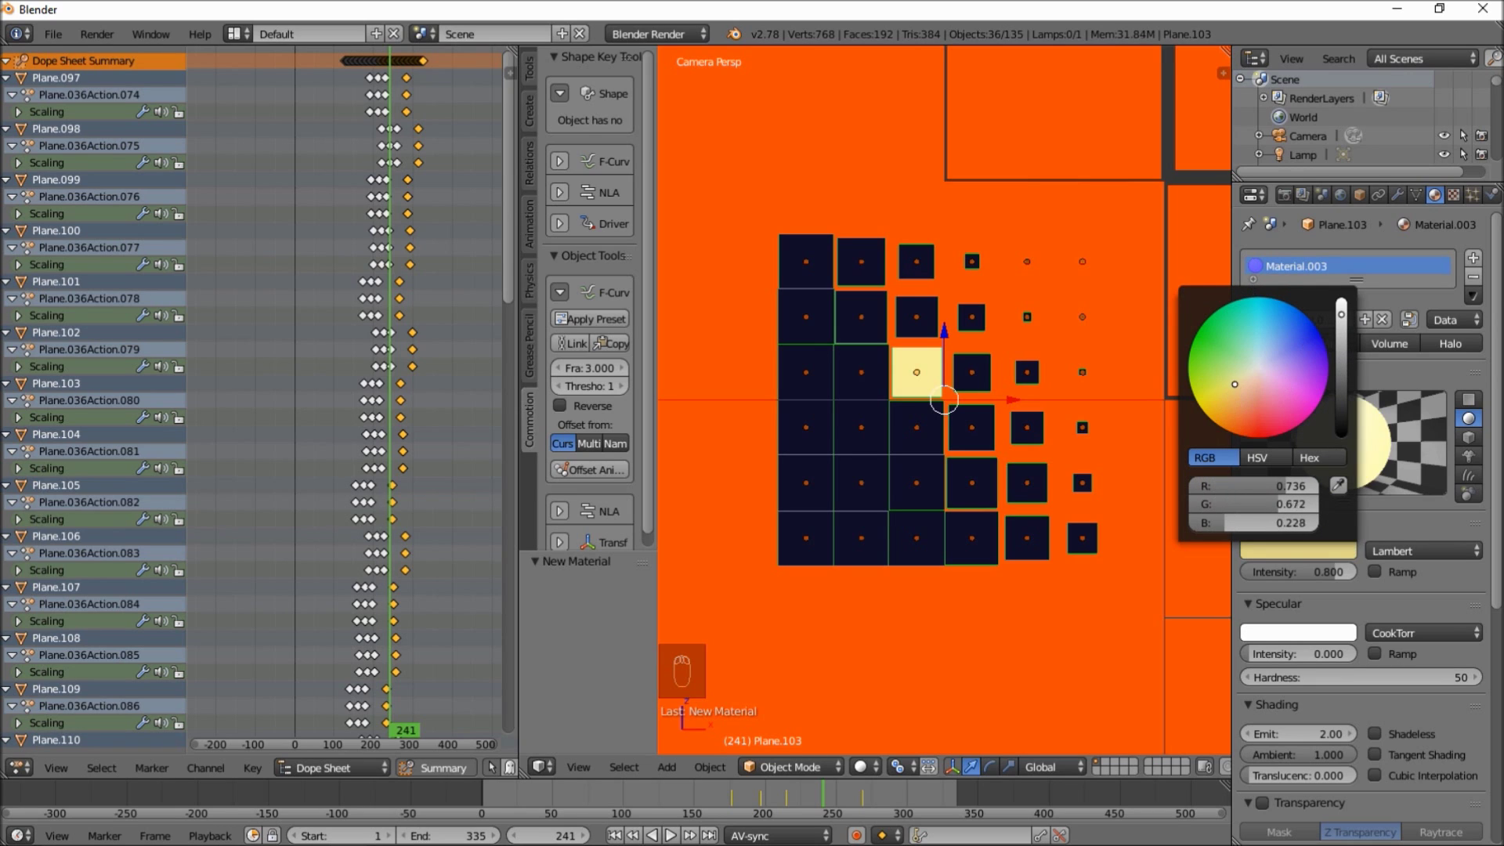
left_click_drag(1230, 385, 1217, 425)
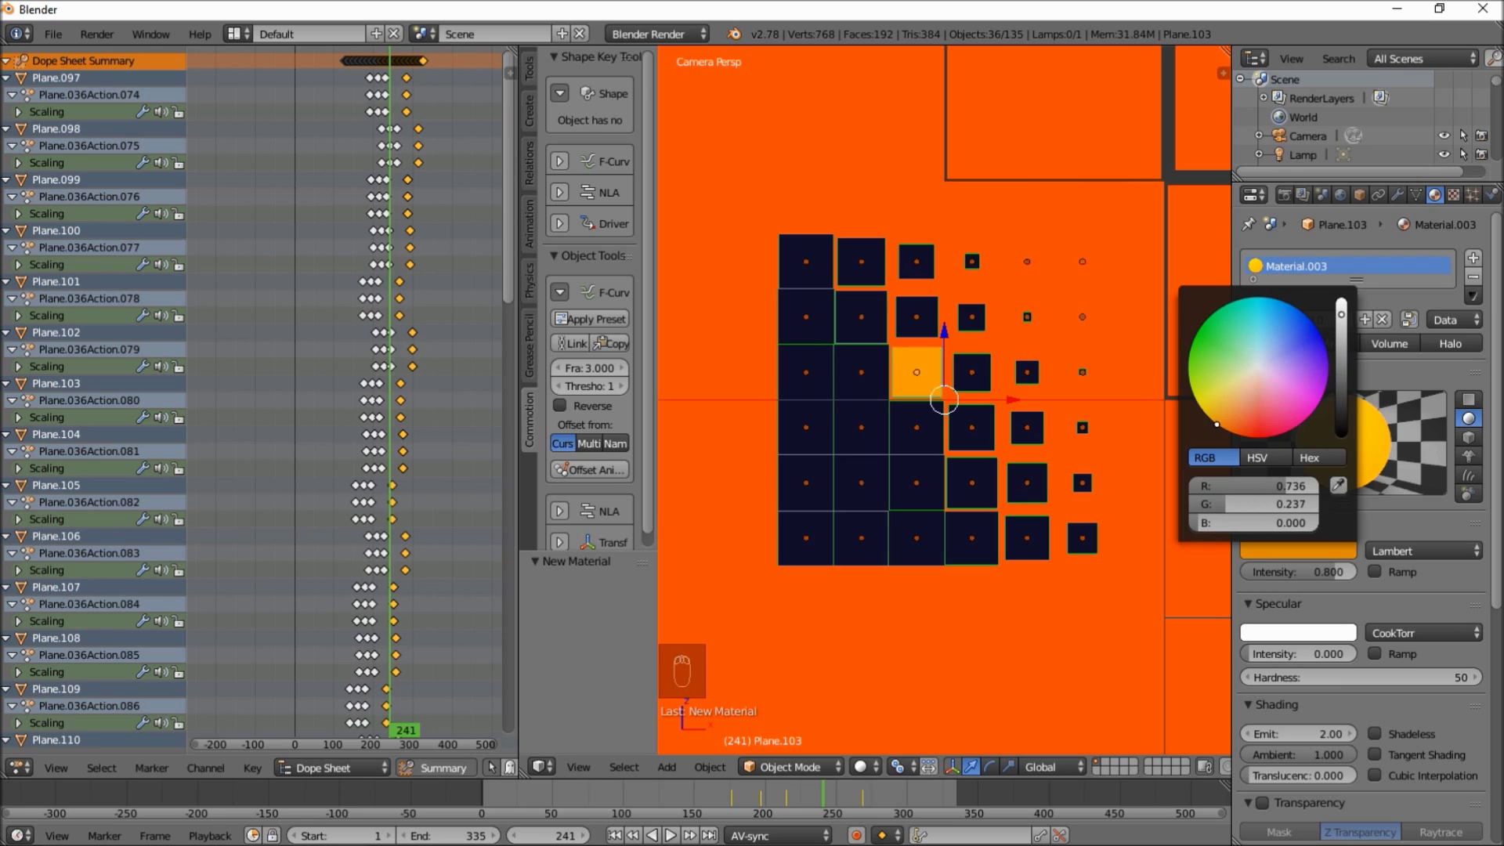
- Link the material to all 36 duplicate squares and nudge them 0.0003 along Y
scroll(818, 470, "down", 2)
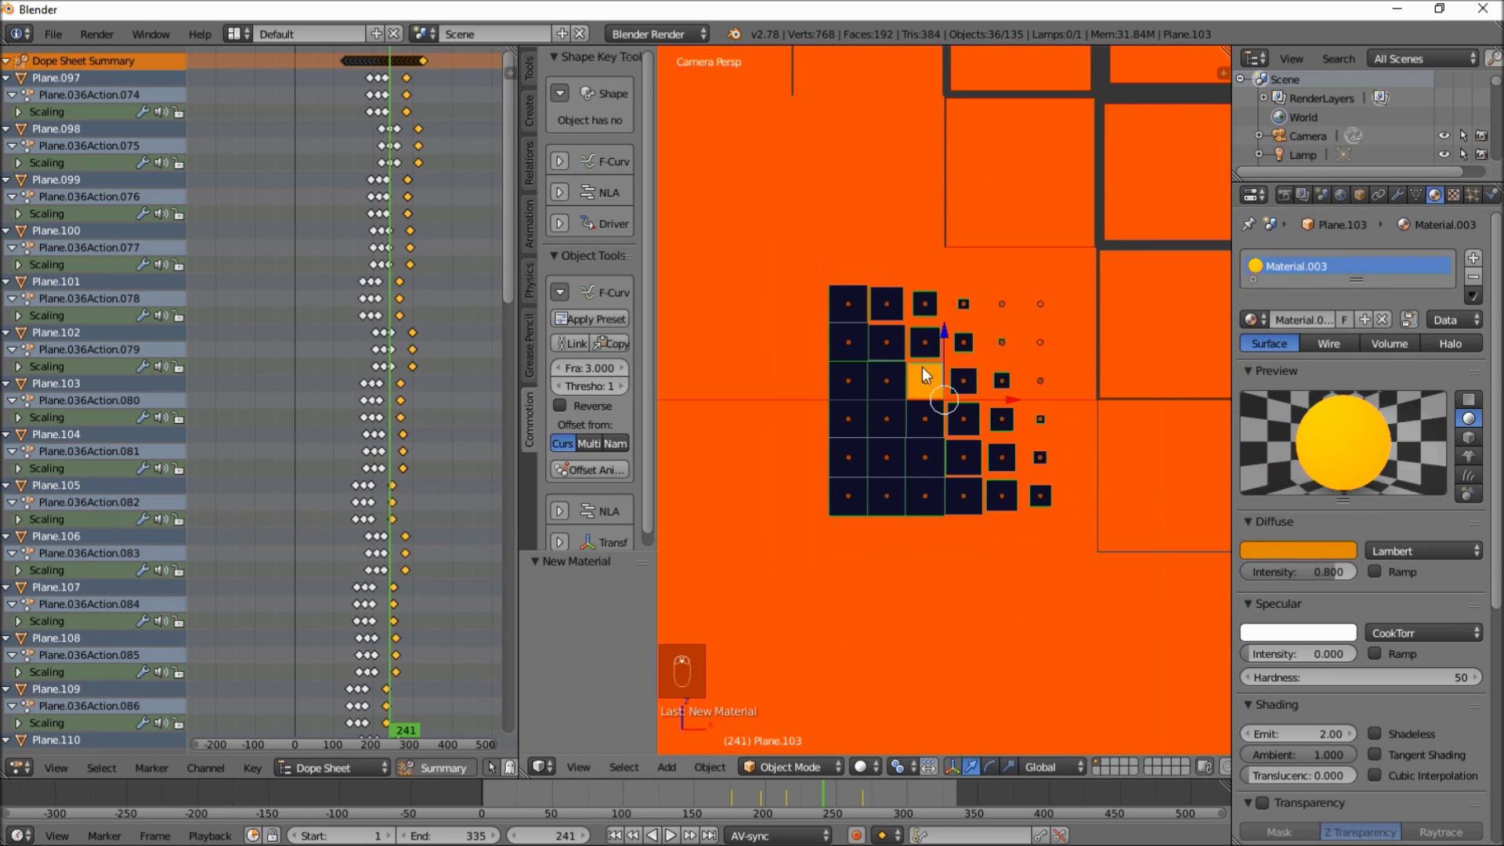
key("ctrl+l")
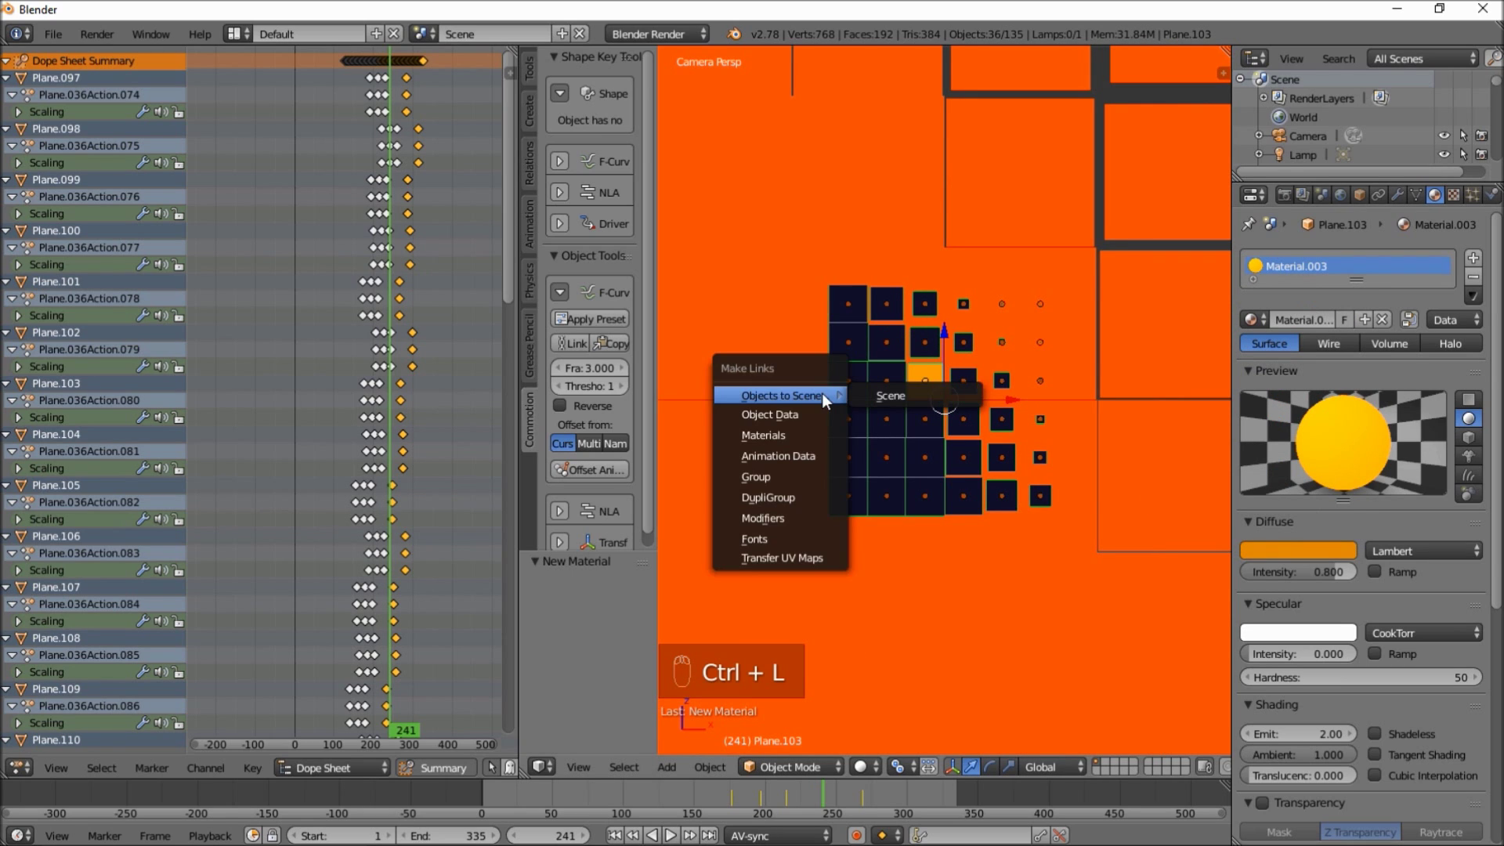
left_click(799, 436)
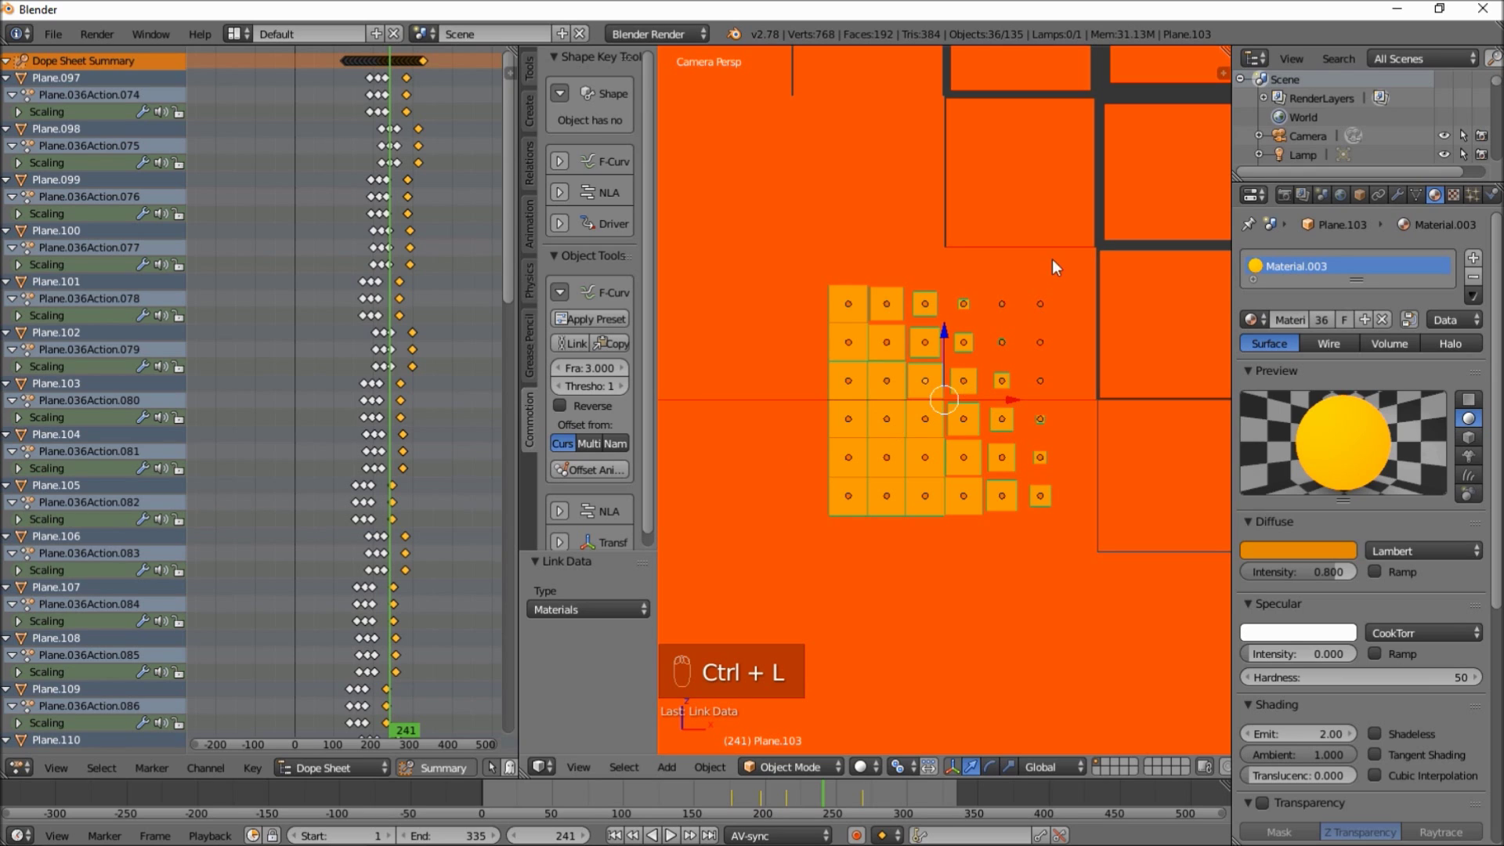
key("g")
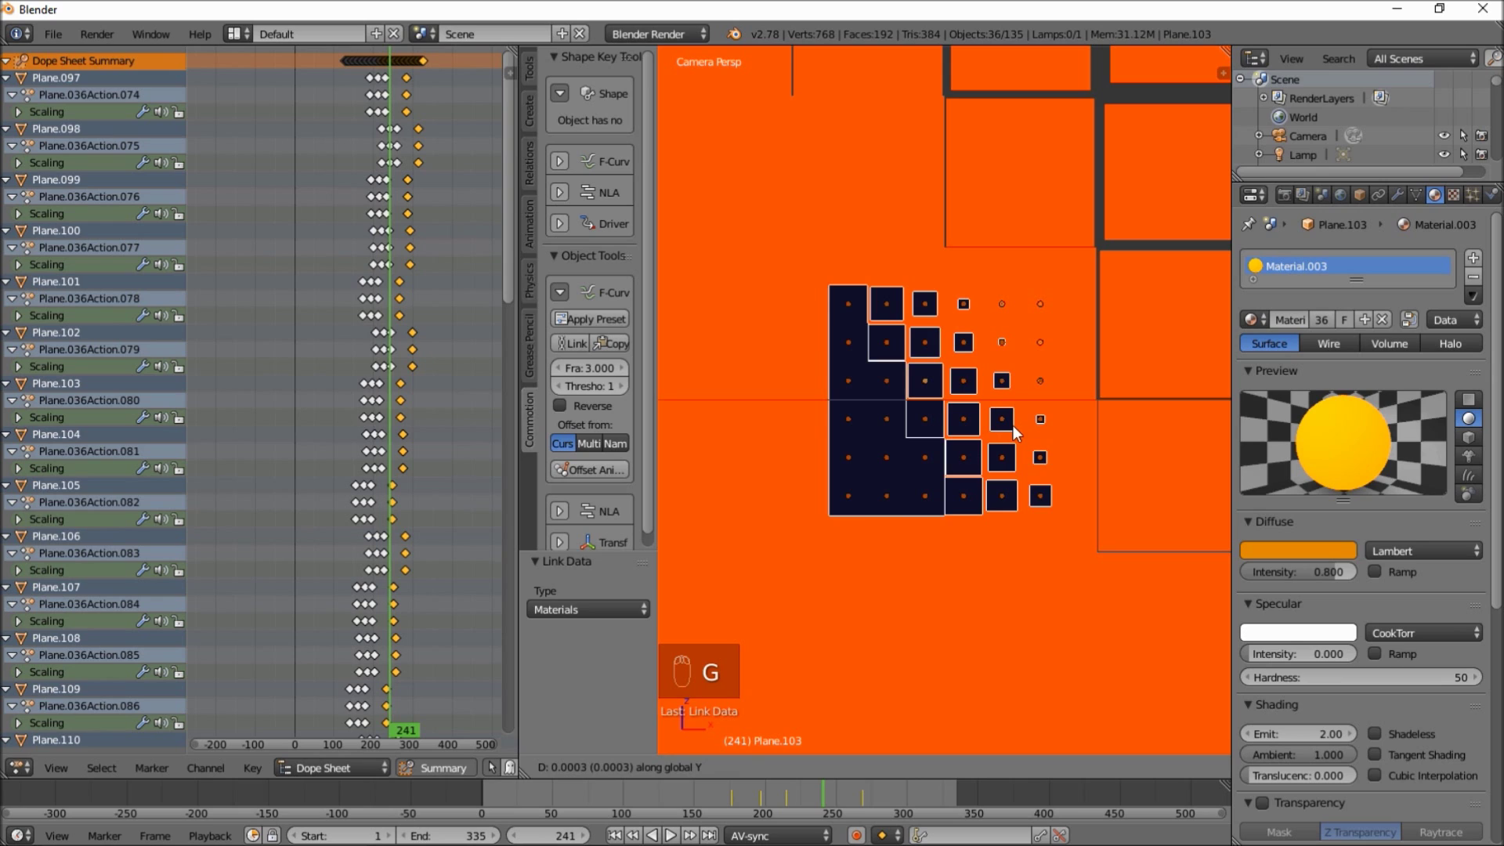
- Slide all the copies' keyframes 9.596 frames earlier in the Dope Sheet
left_click(1013, 425)
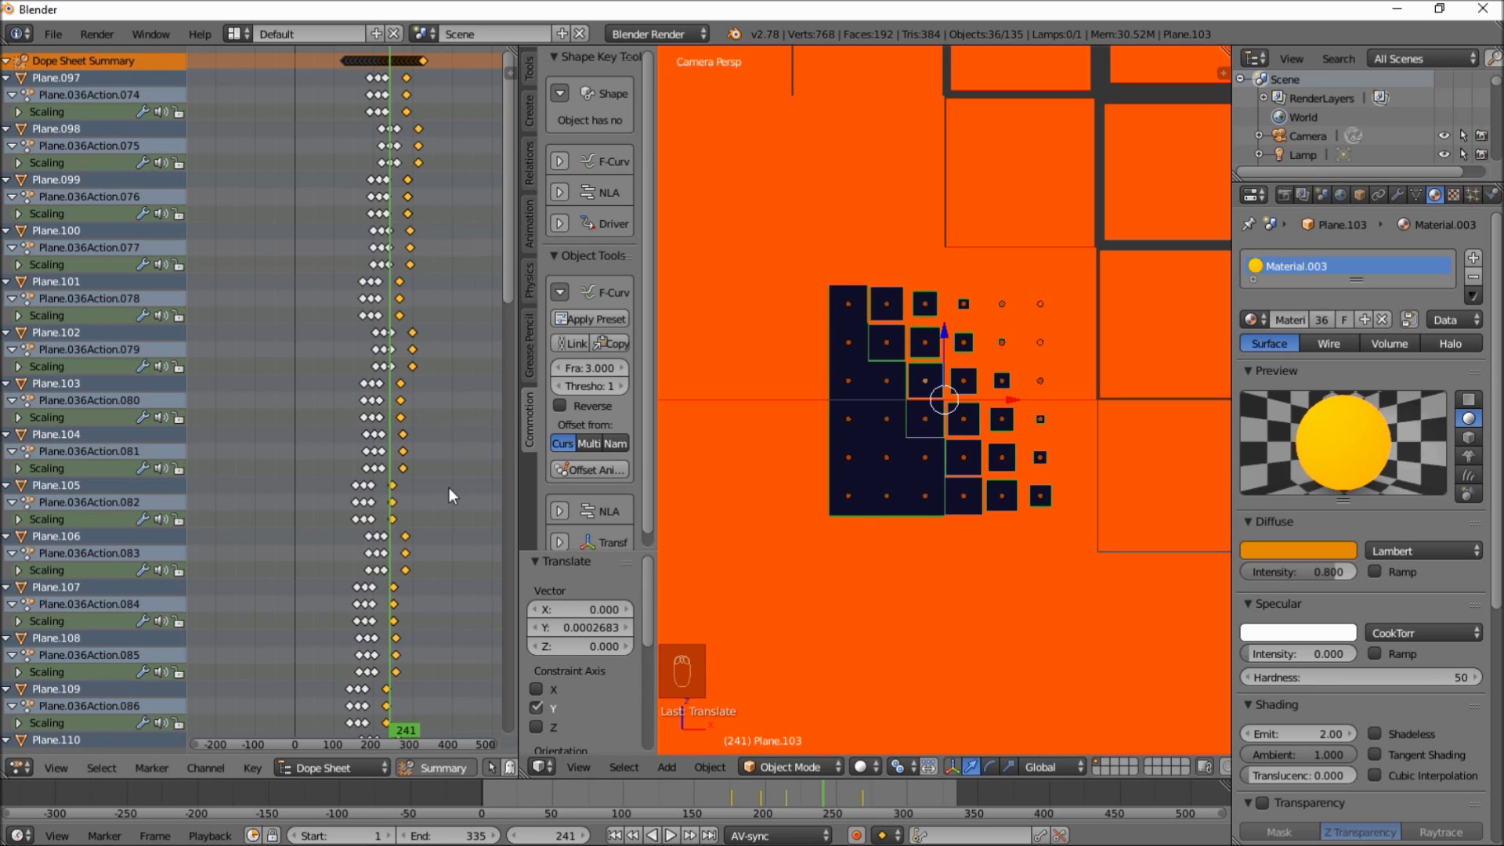
key("a")
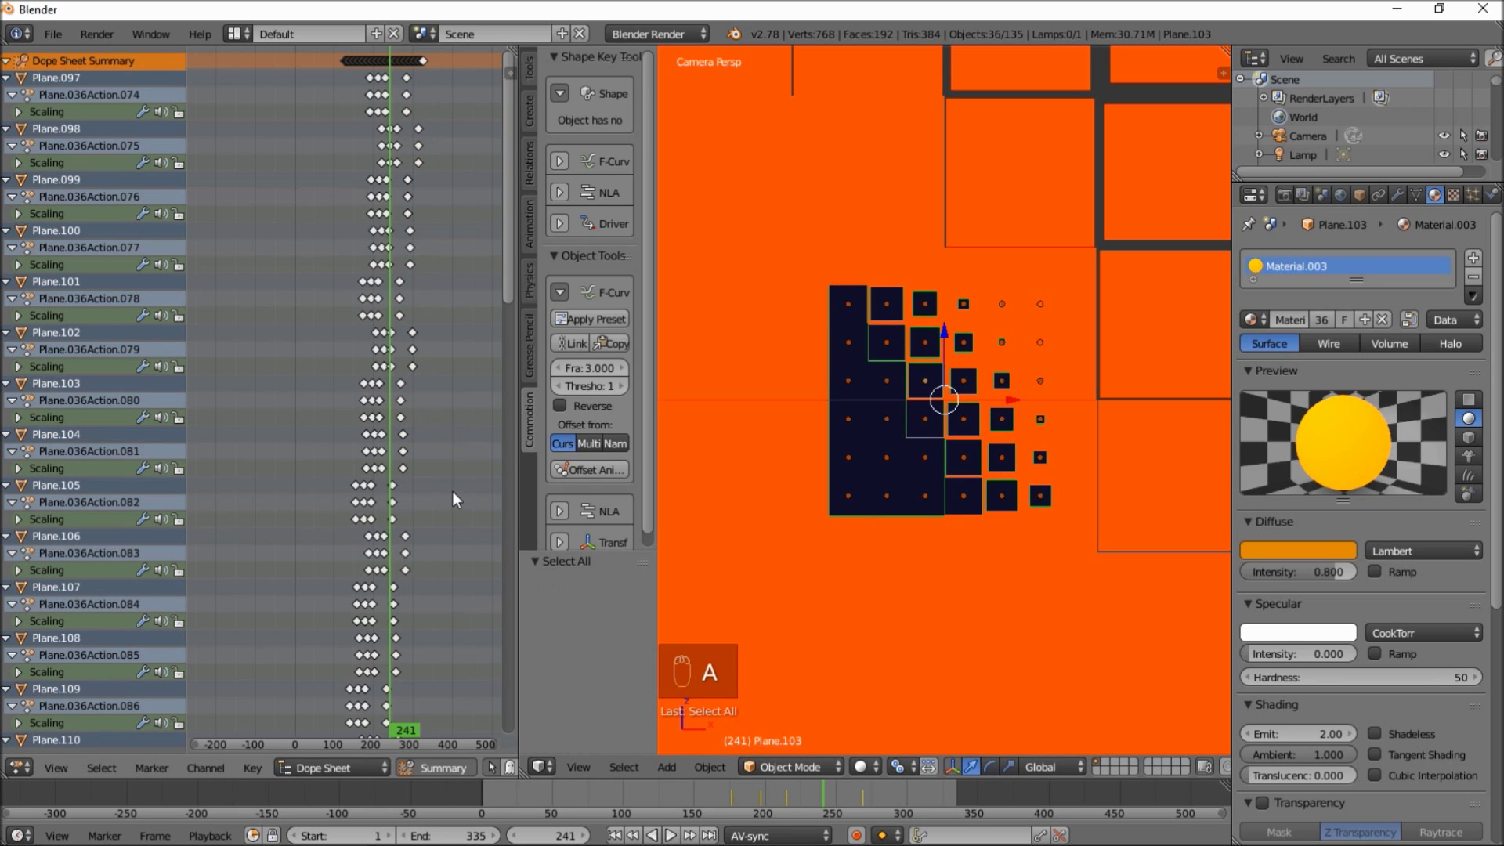
key("a")
key("g")
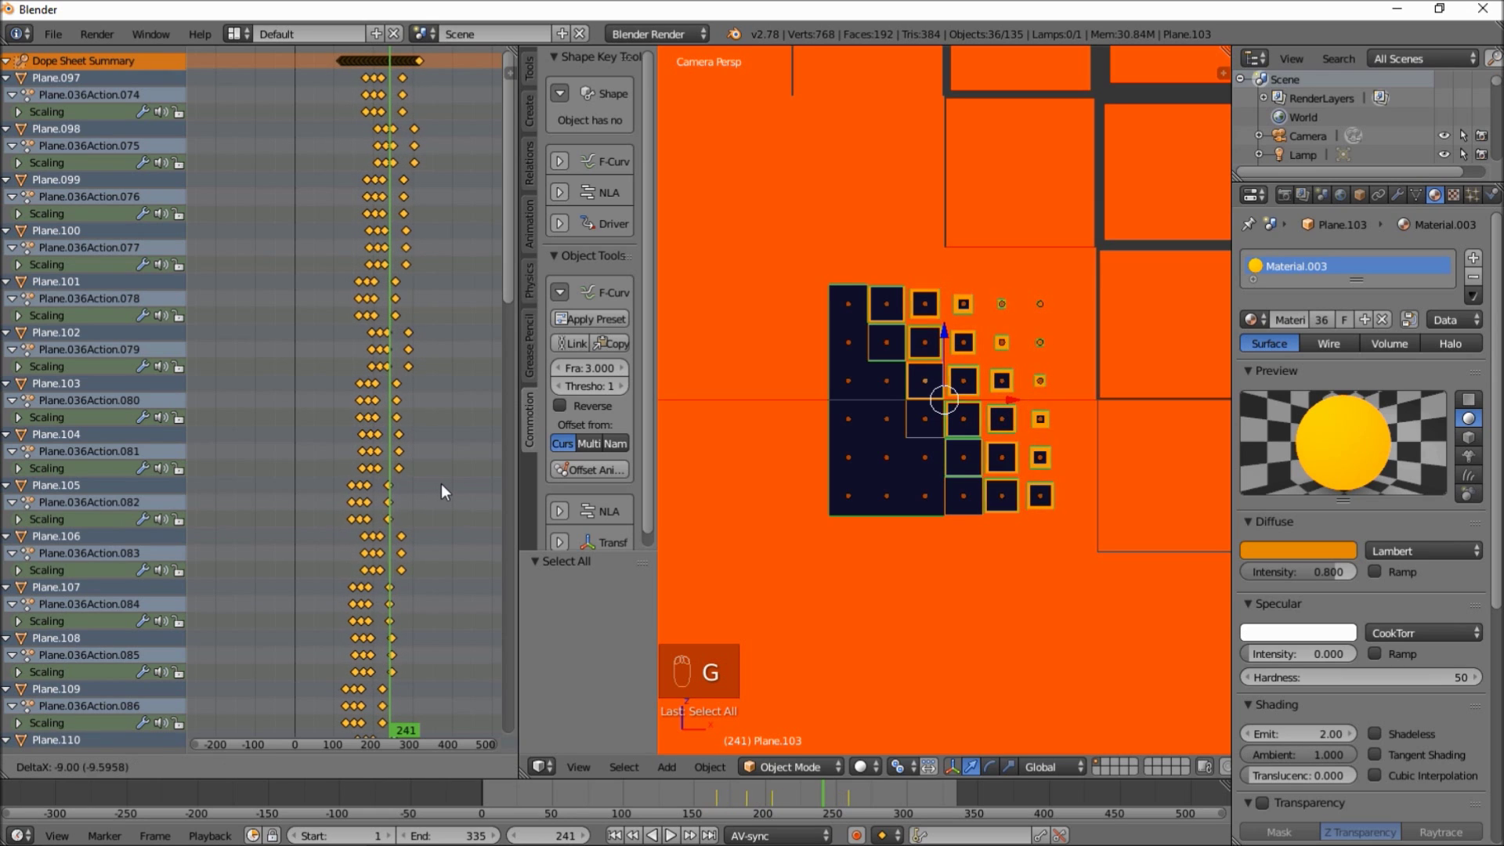
left_click(440, 483)
- Scrub back to frame 126 and play the animation to preview the staggered growth
scroll(867, 452, "up", 7)
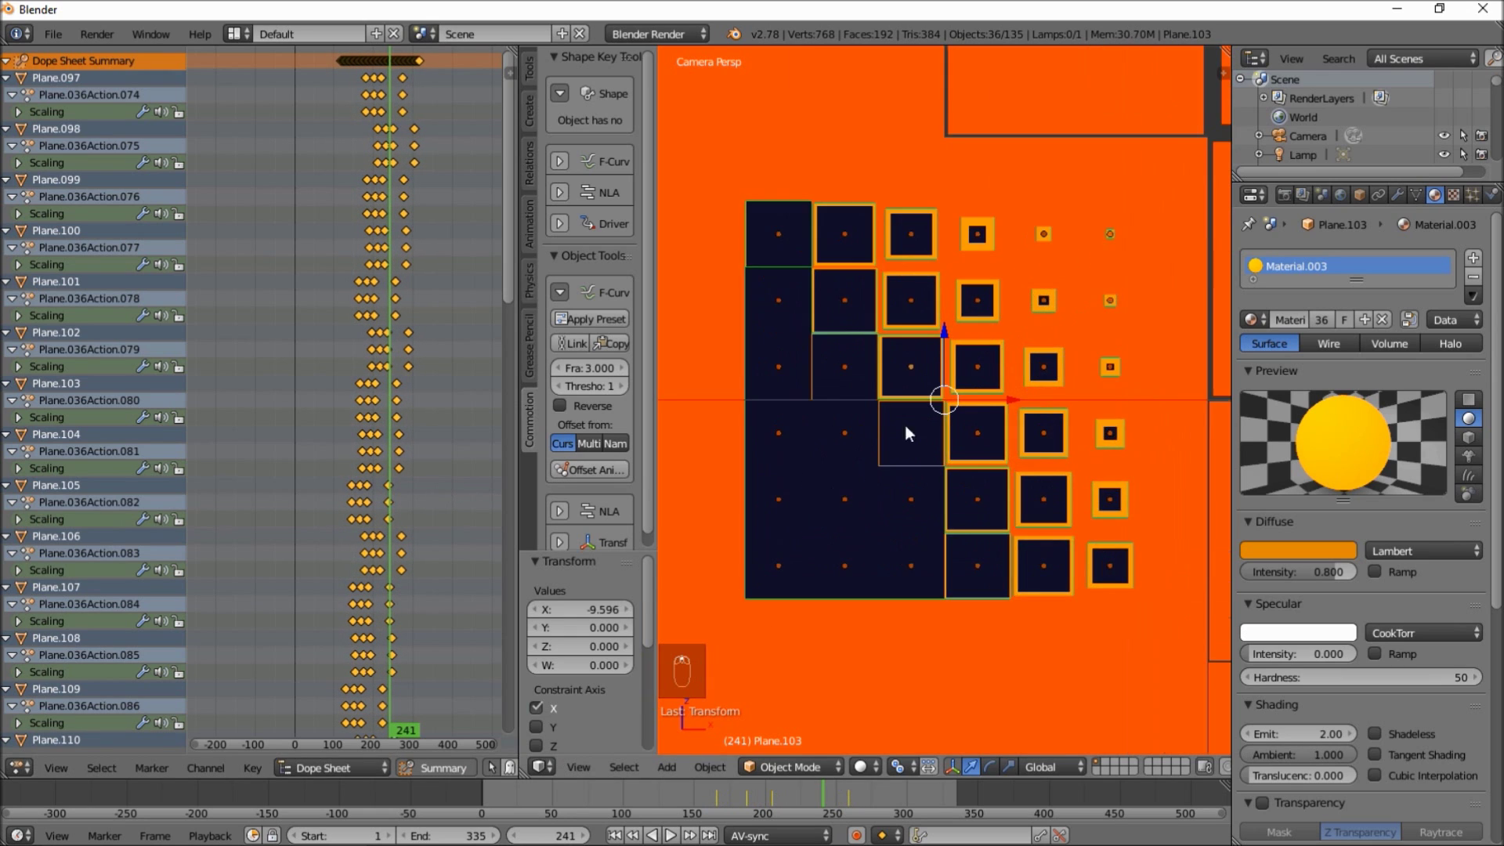
scroll(899, 457, "down", 2)
scroll(964, 460, "down", 5)
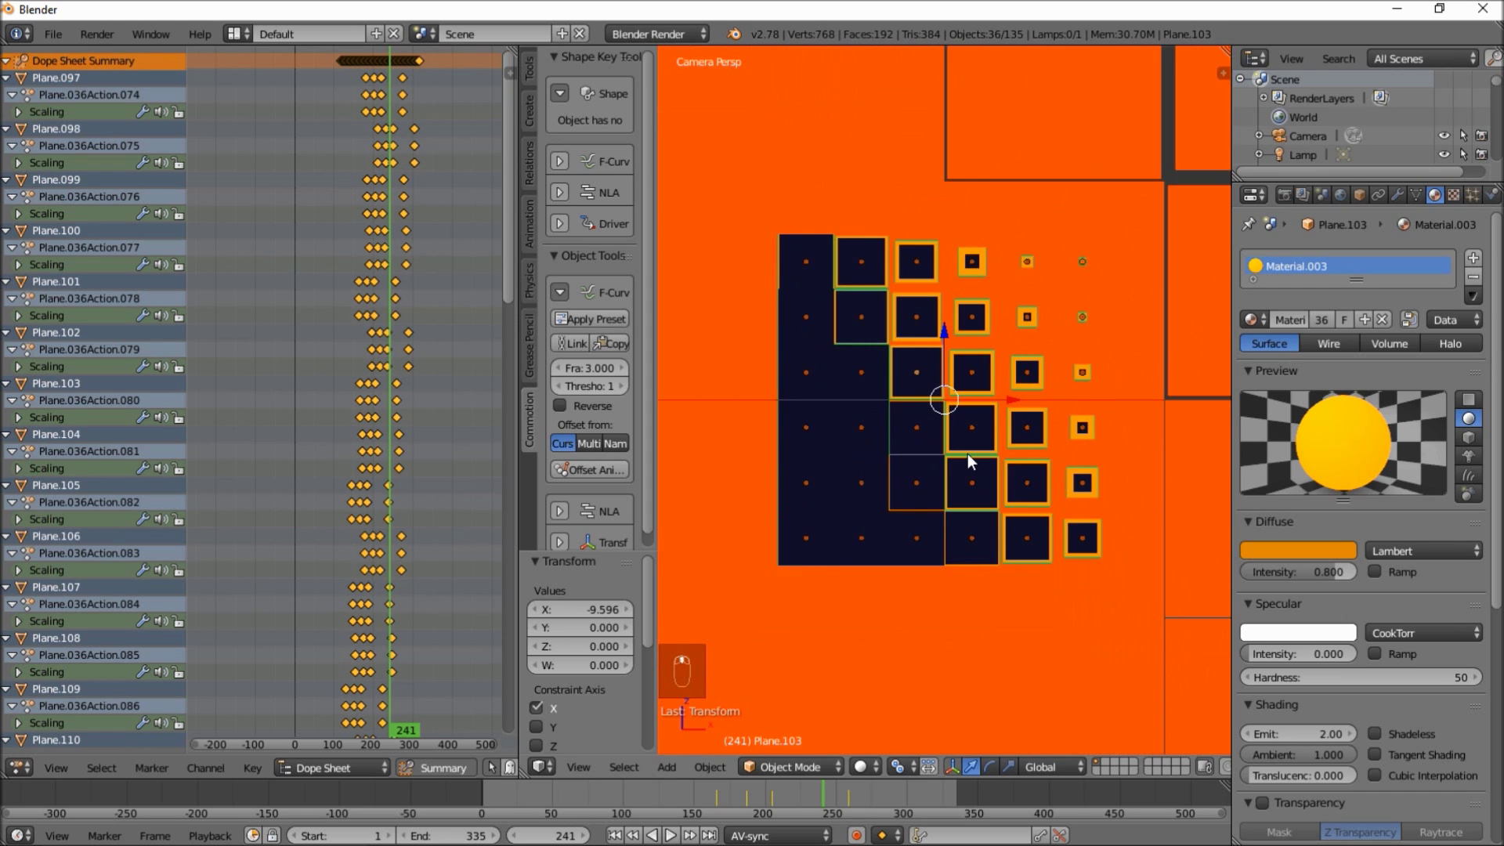
left_click_drag(642, 801, 690, 813)
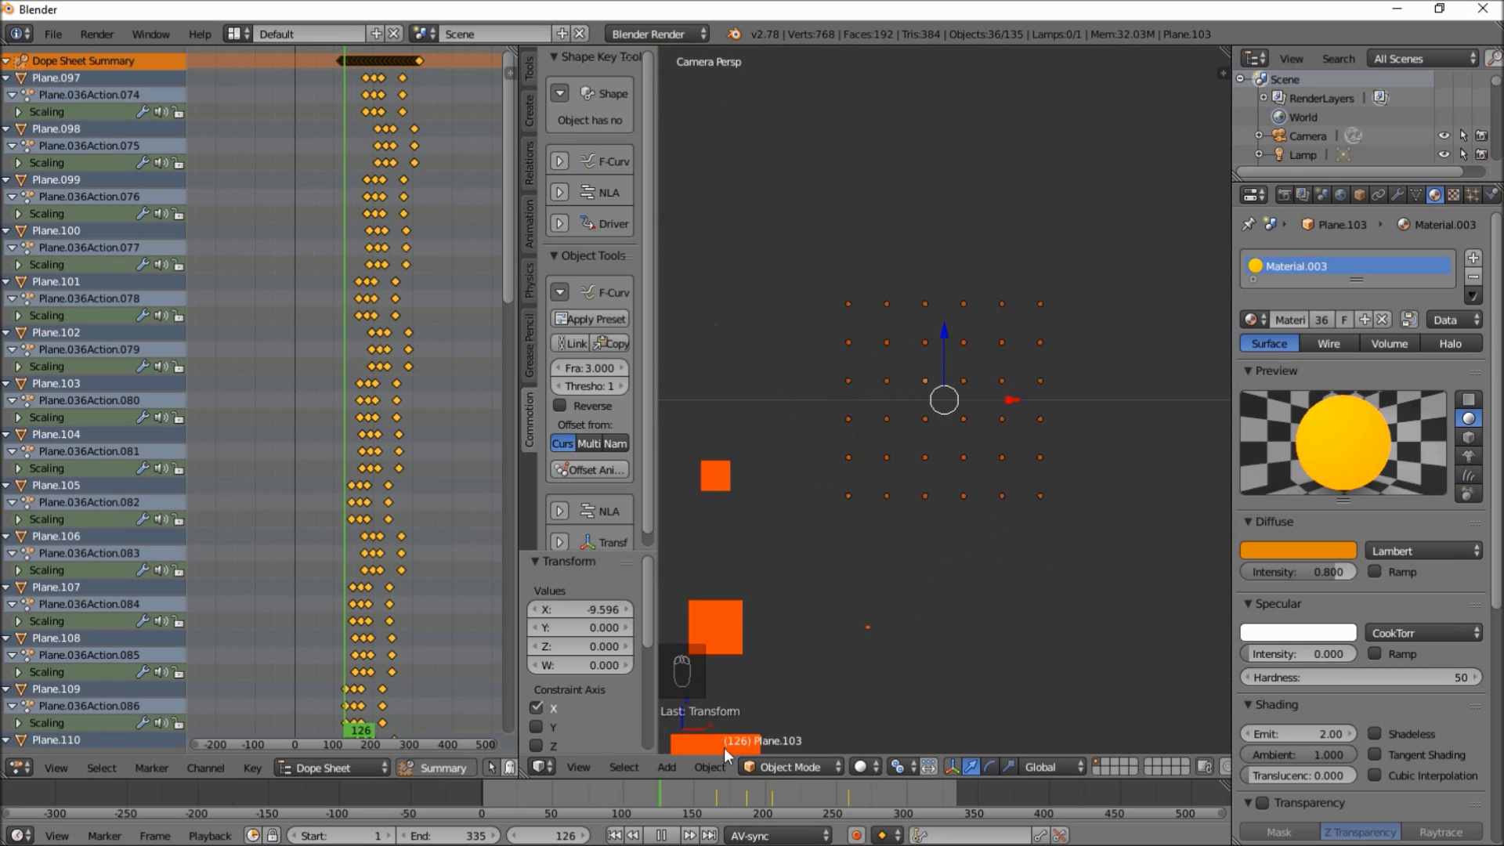
key("alt+a")
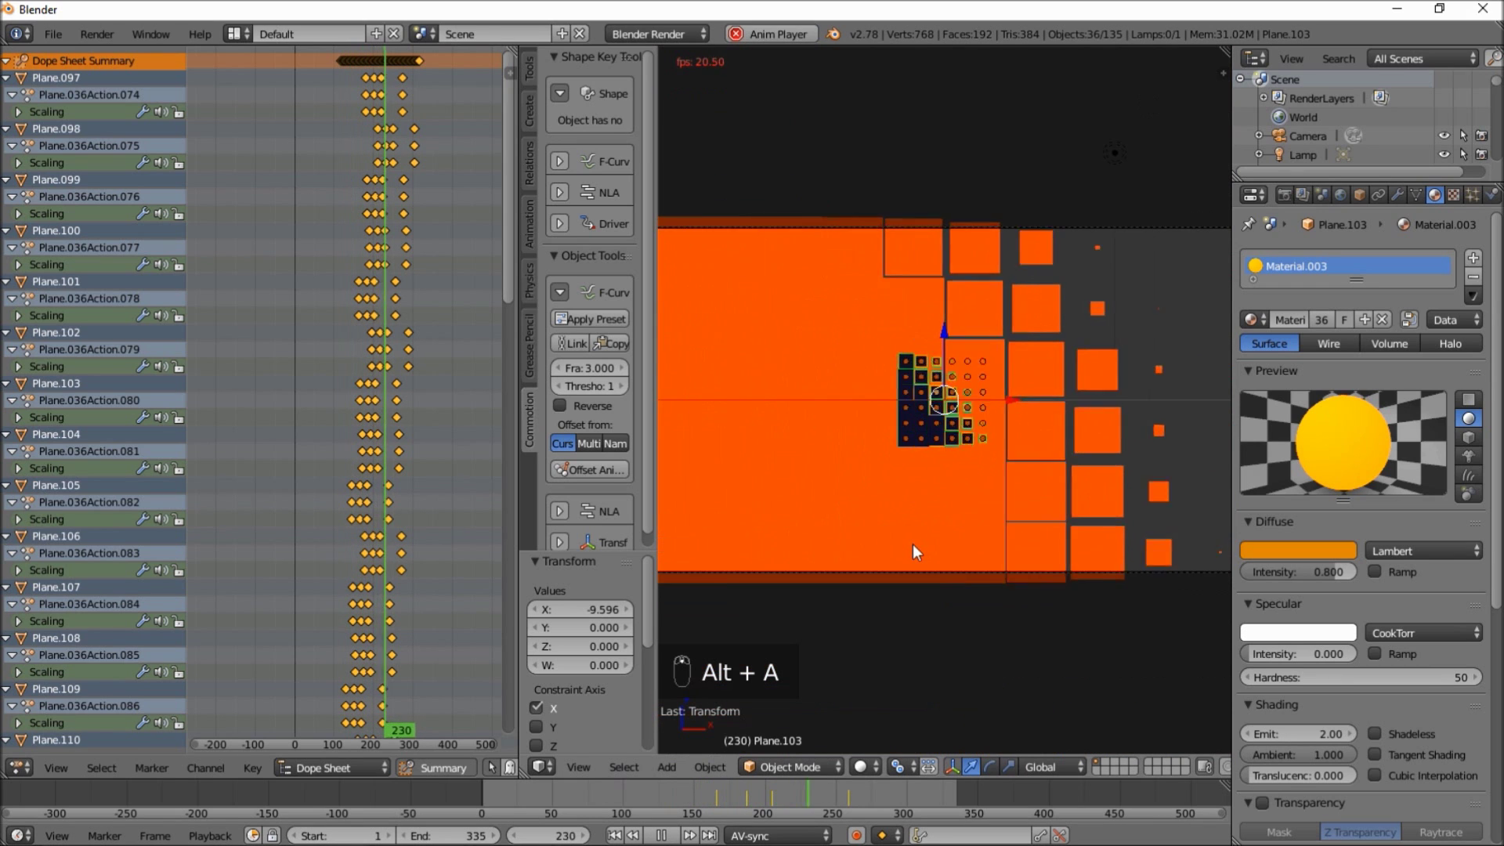